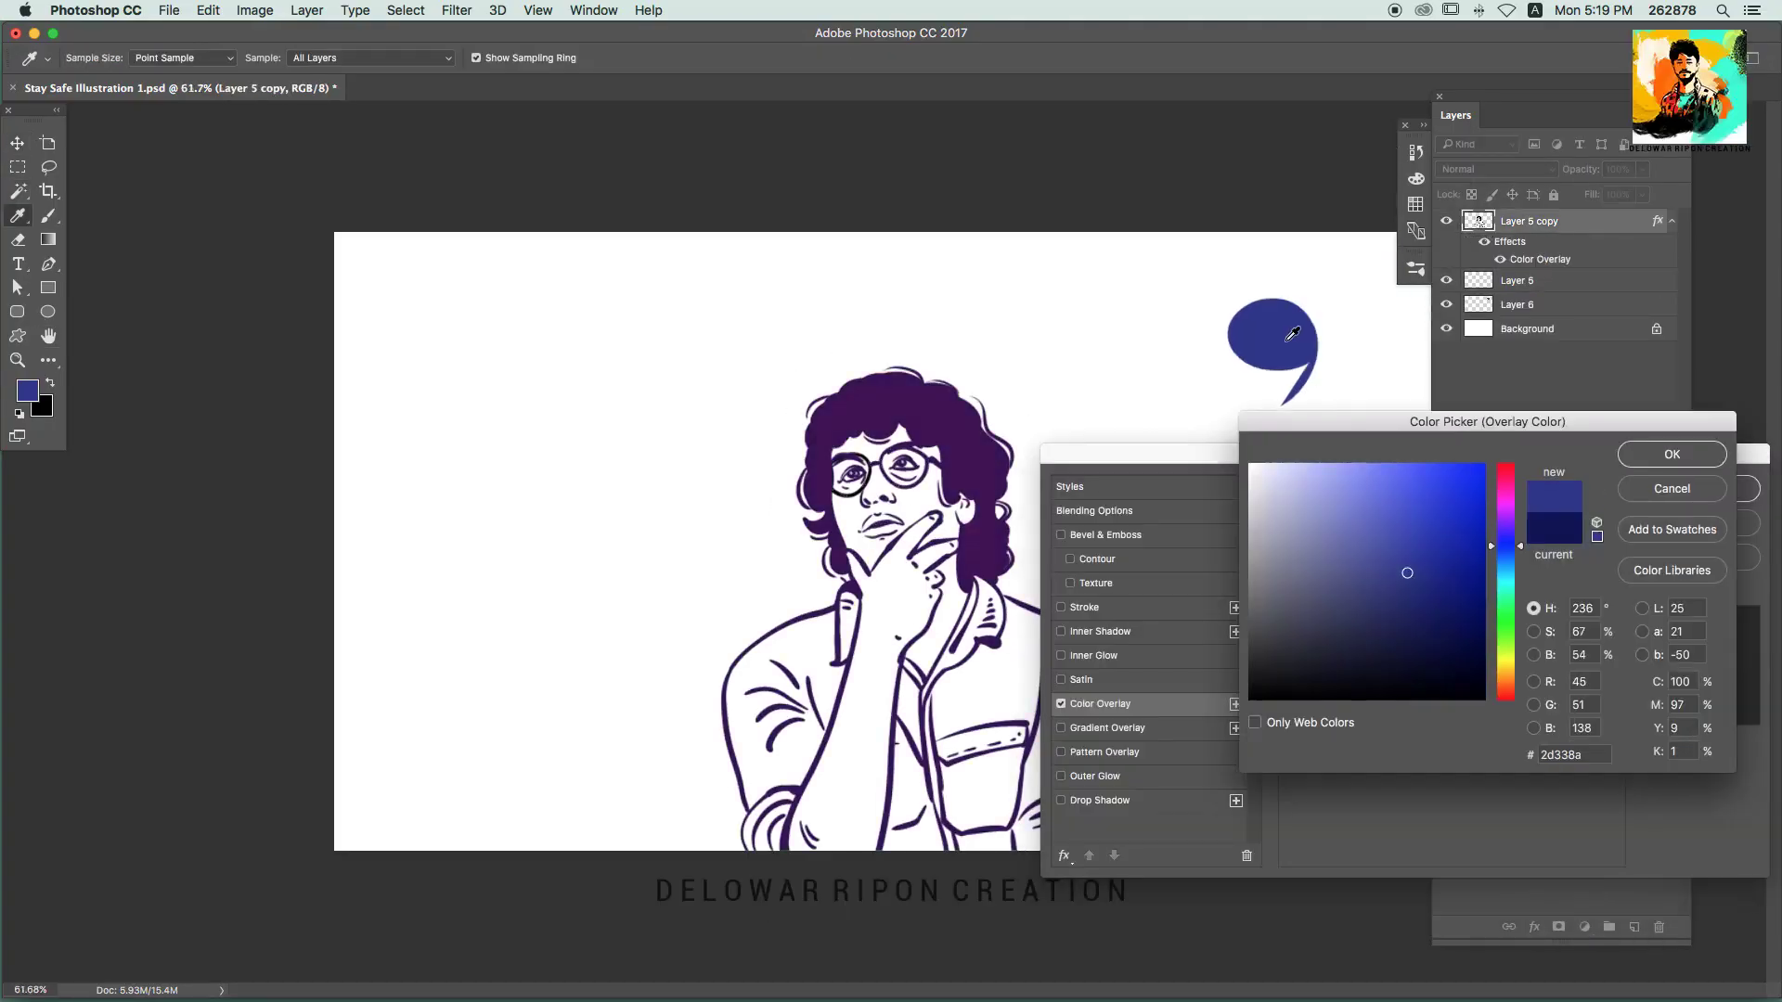
Step: Set the line-art Color Overlay colour to navy #2d338a
click(1485, 514)
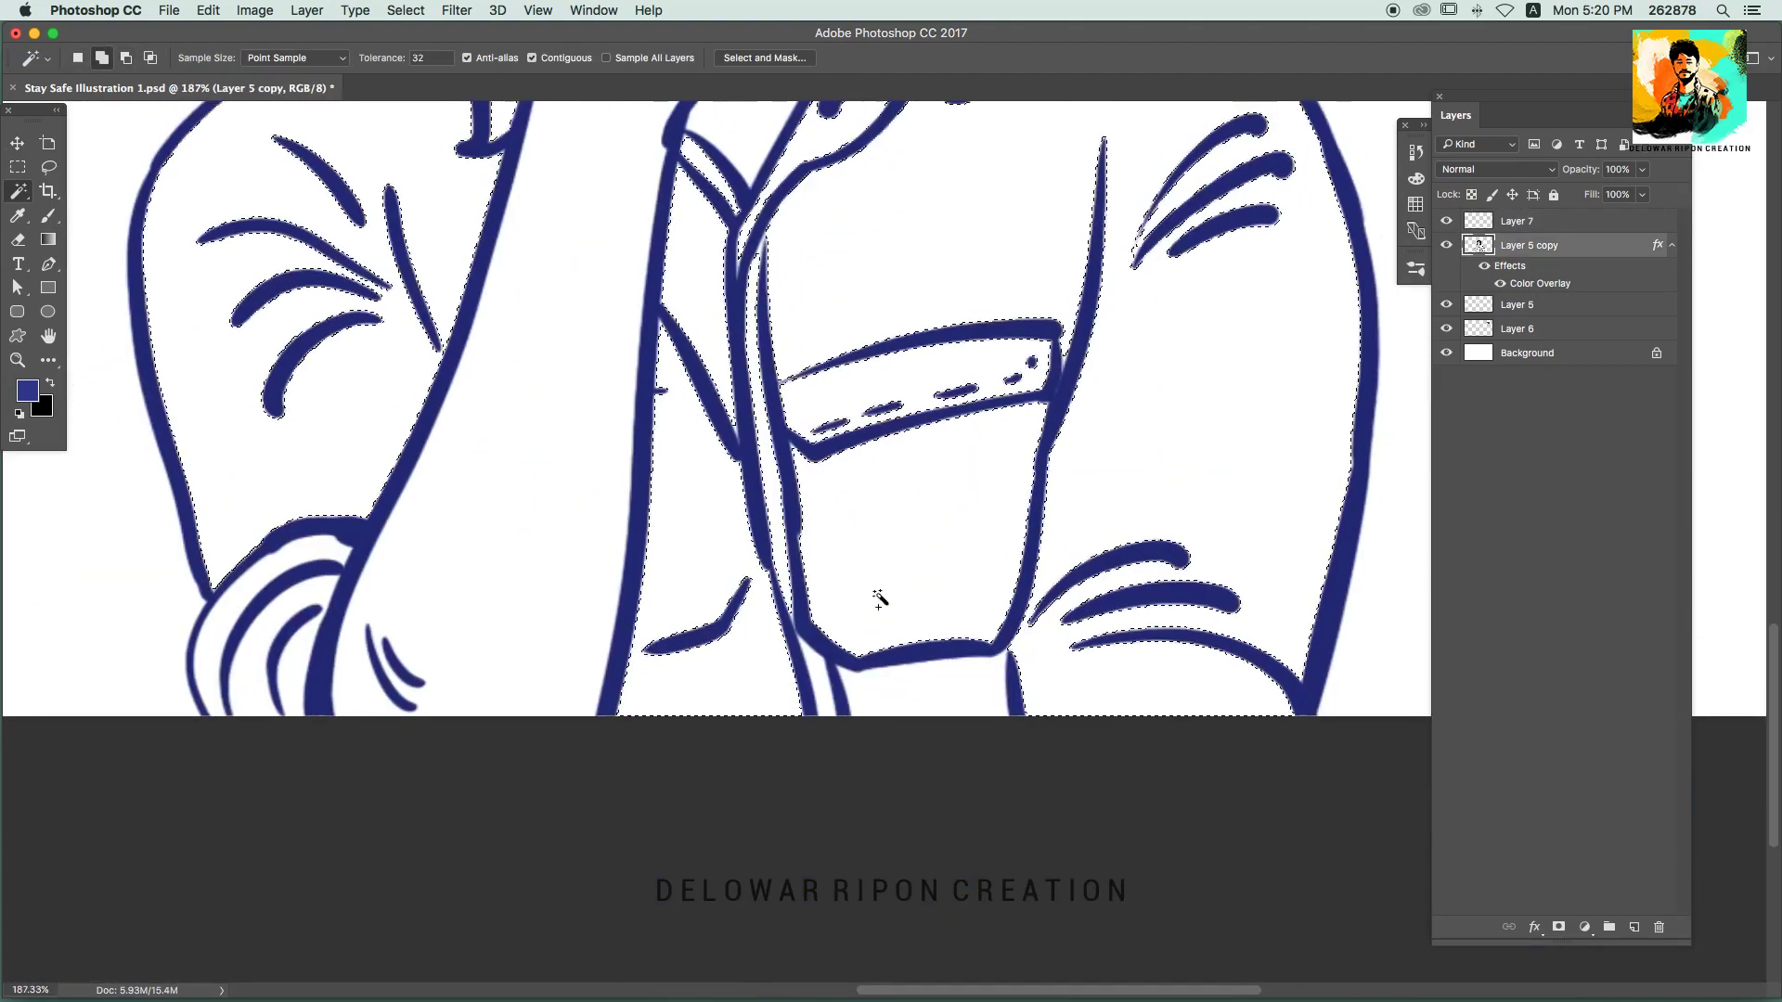
Step: Expand the shirt selection by 3 px and add a new empty Layer 8
scroll(1017, 401, down, 3)
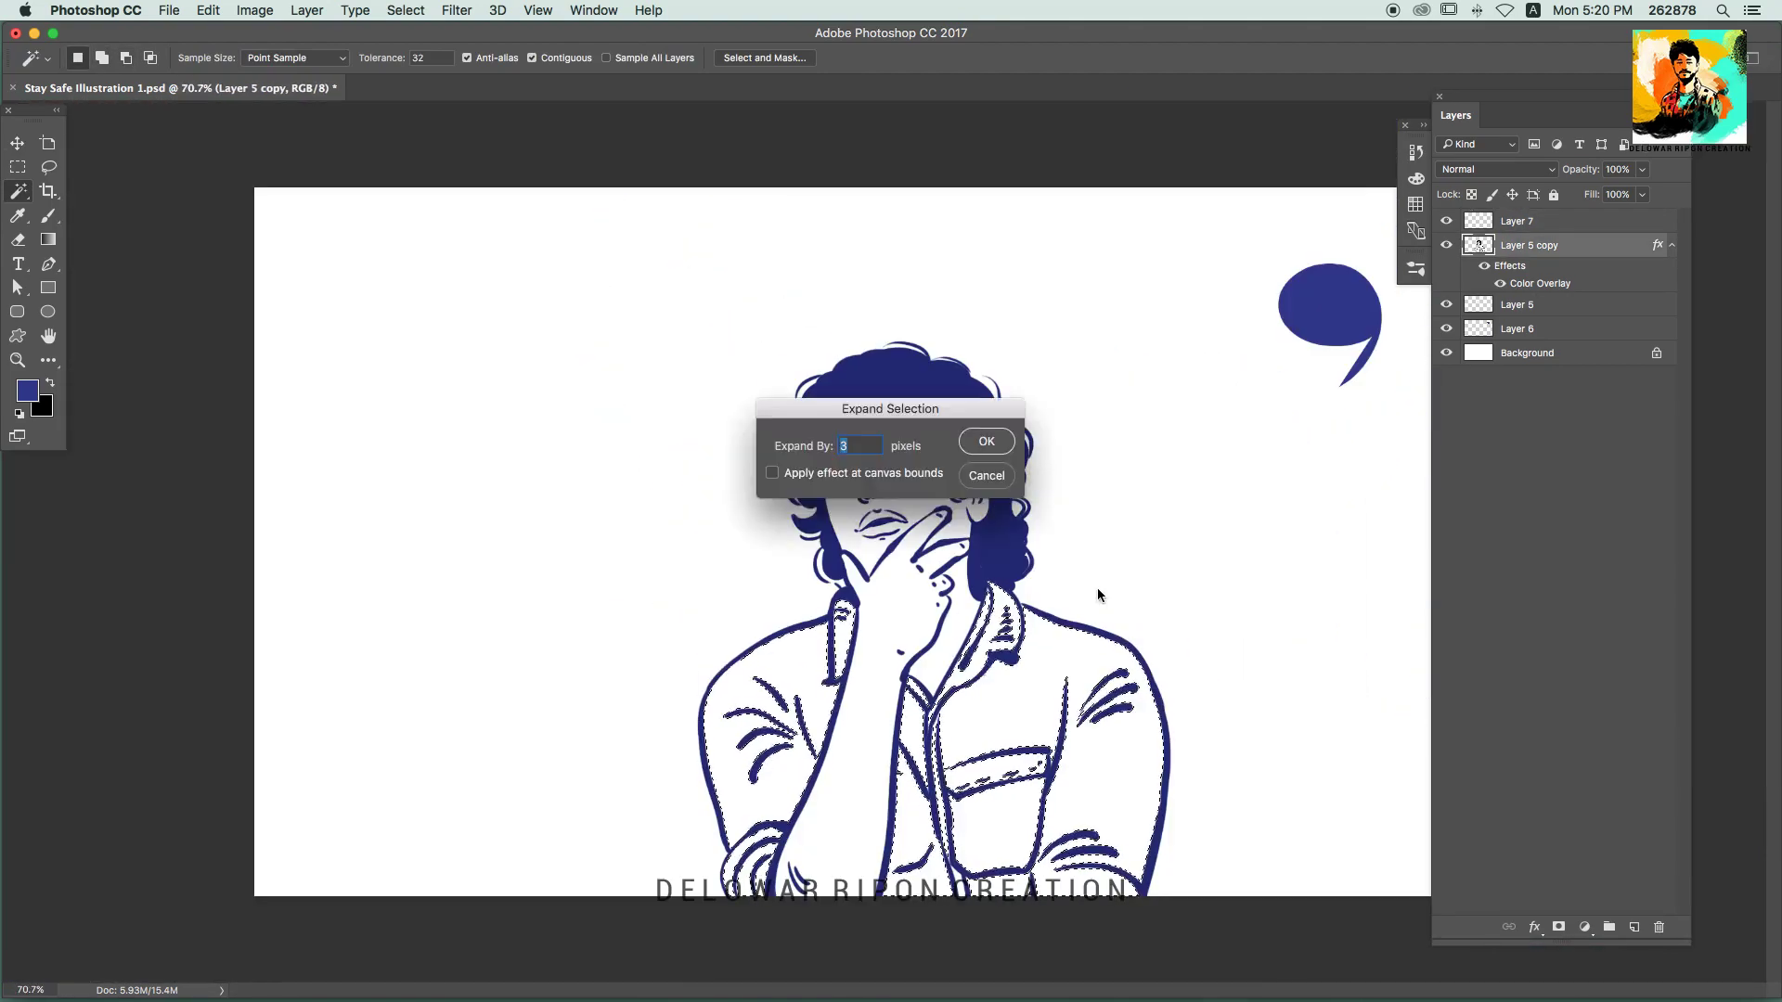
key(Return)
click(1503, 329)
click(1503, 306)
key(Delete)
Step: Fill the shirt selection on Layer 8 with yellow #fdcf44, then deselect
key(ctrl+shift+n)
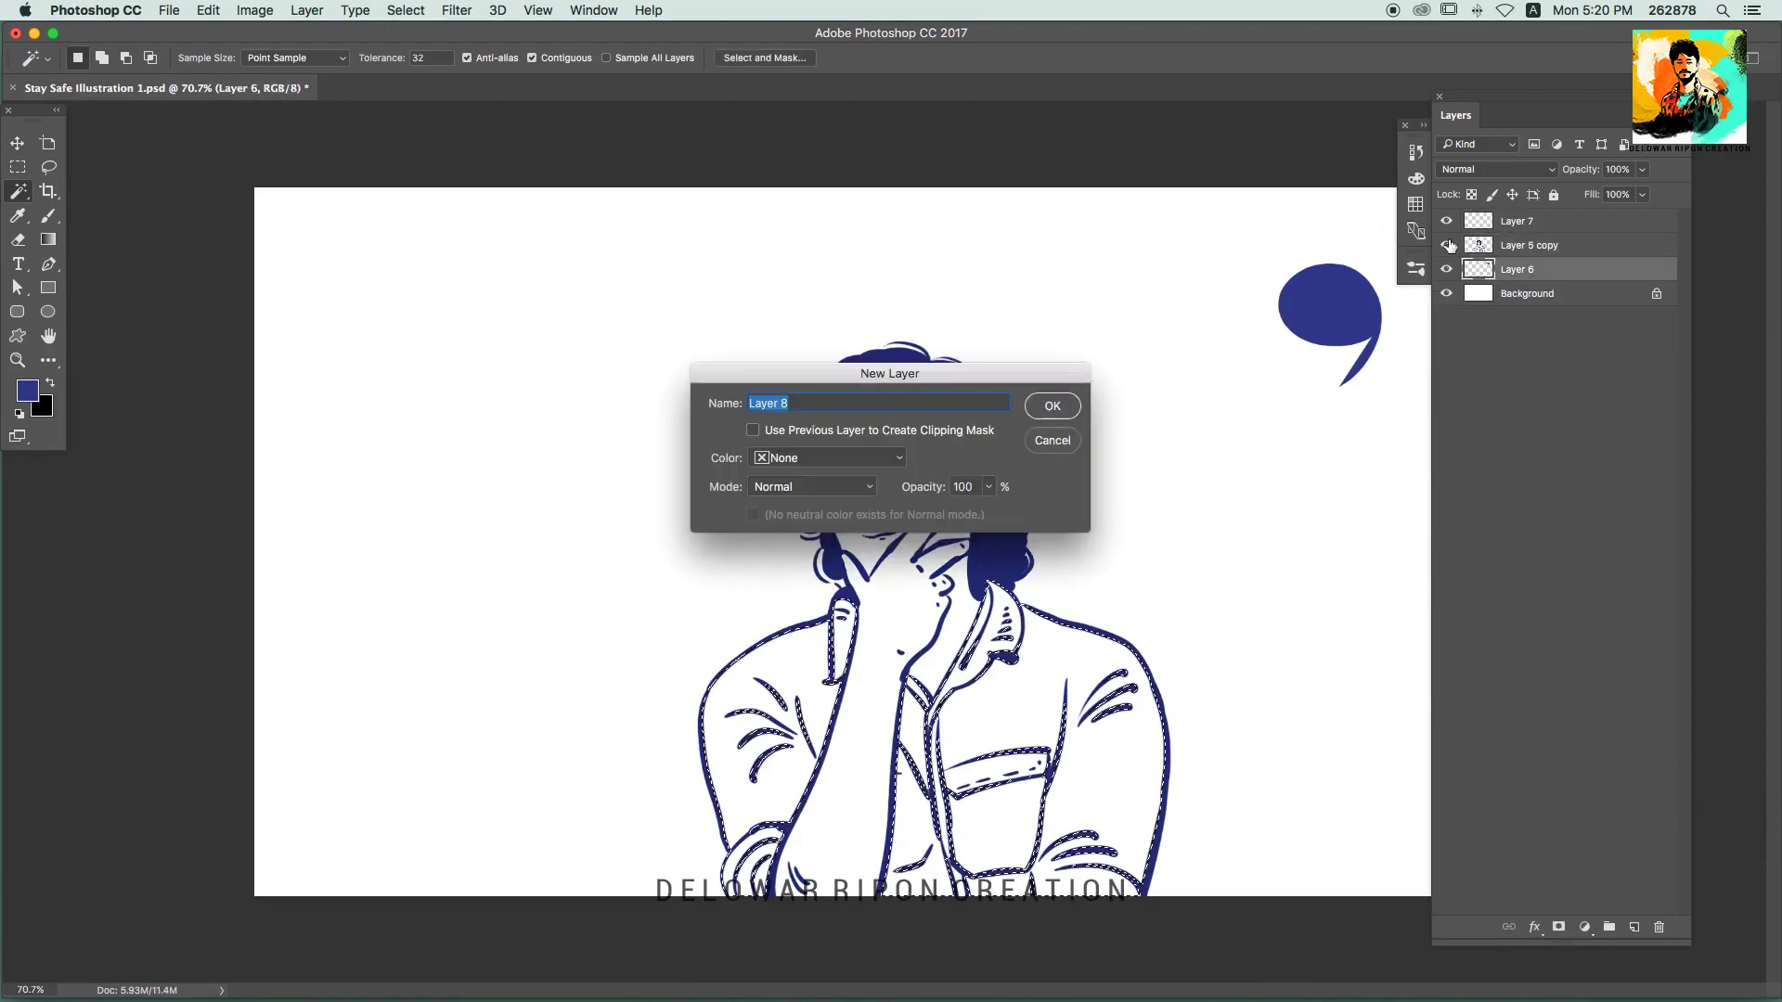
key(Return)
click(27, 391)
click(1409, 457)
key(Return)
key(alt+BackSpace)
key(ctrl+d)
Step: Brush darker yellow shading on the left shoulder and down the left sleeve
key(b)
scroll(1047, 644, up, 3)
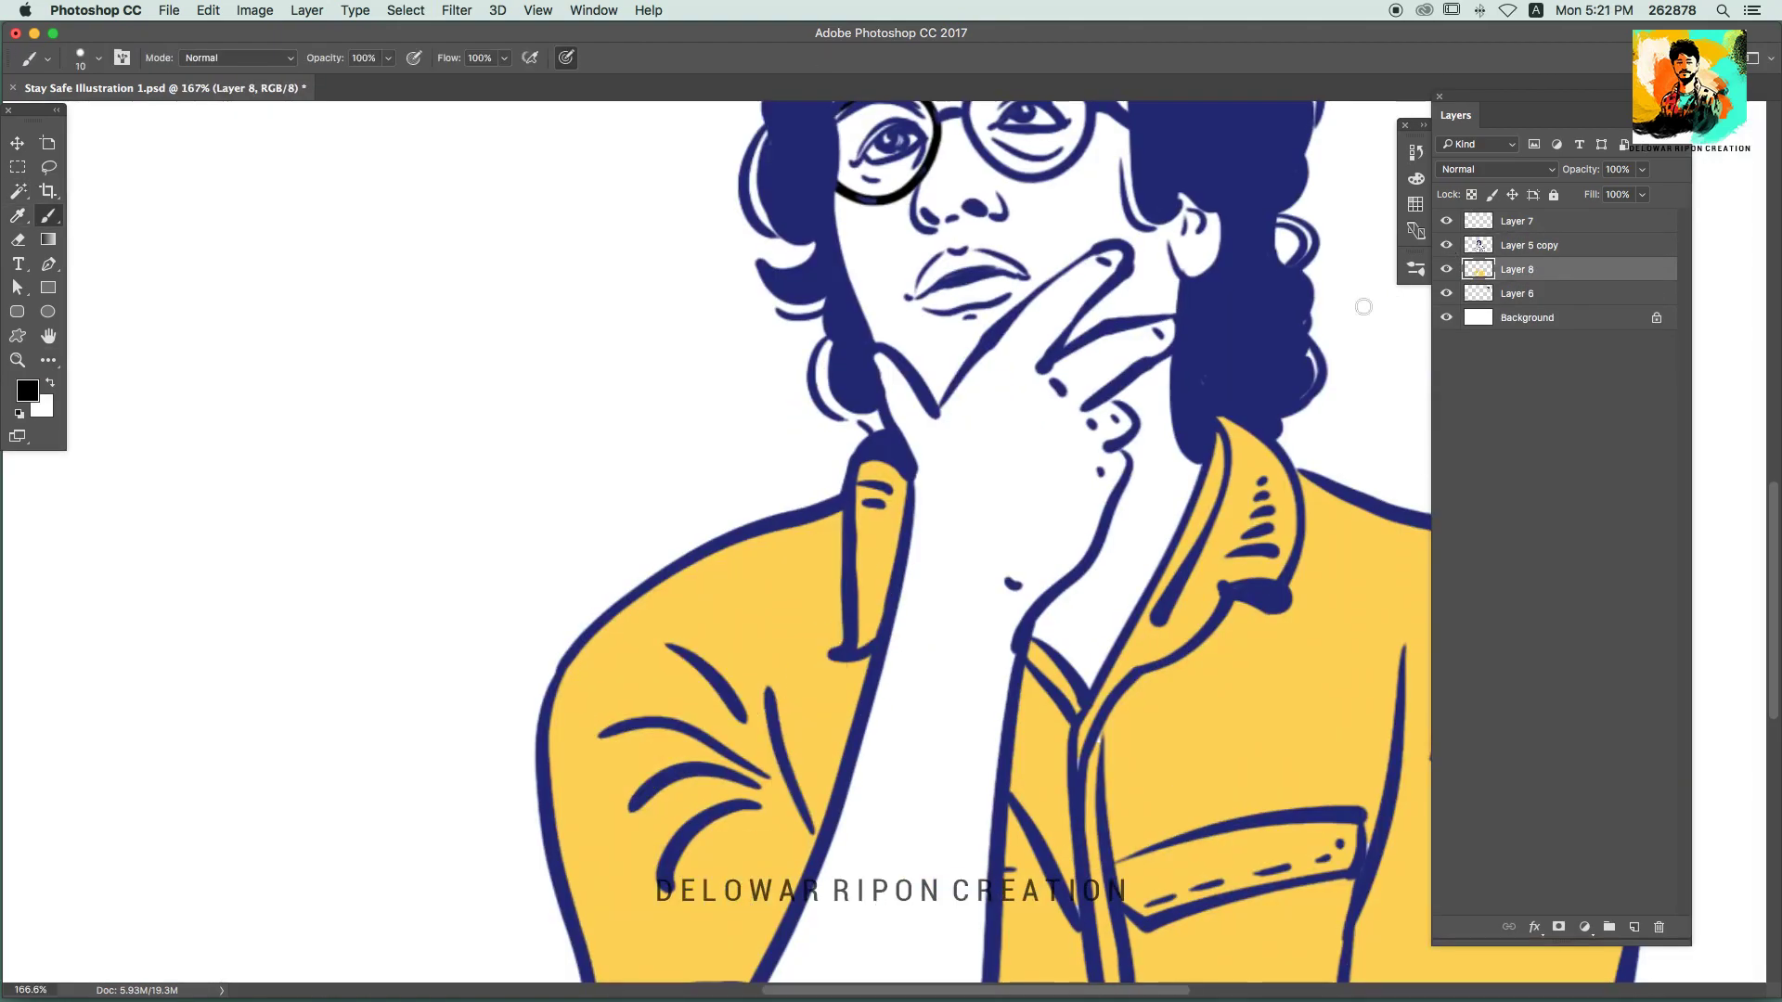
scroll(1047, 644, down, 3)
scroll(1047, 644, up, 2)
click(26, 391)
key(Return)
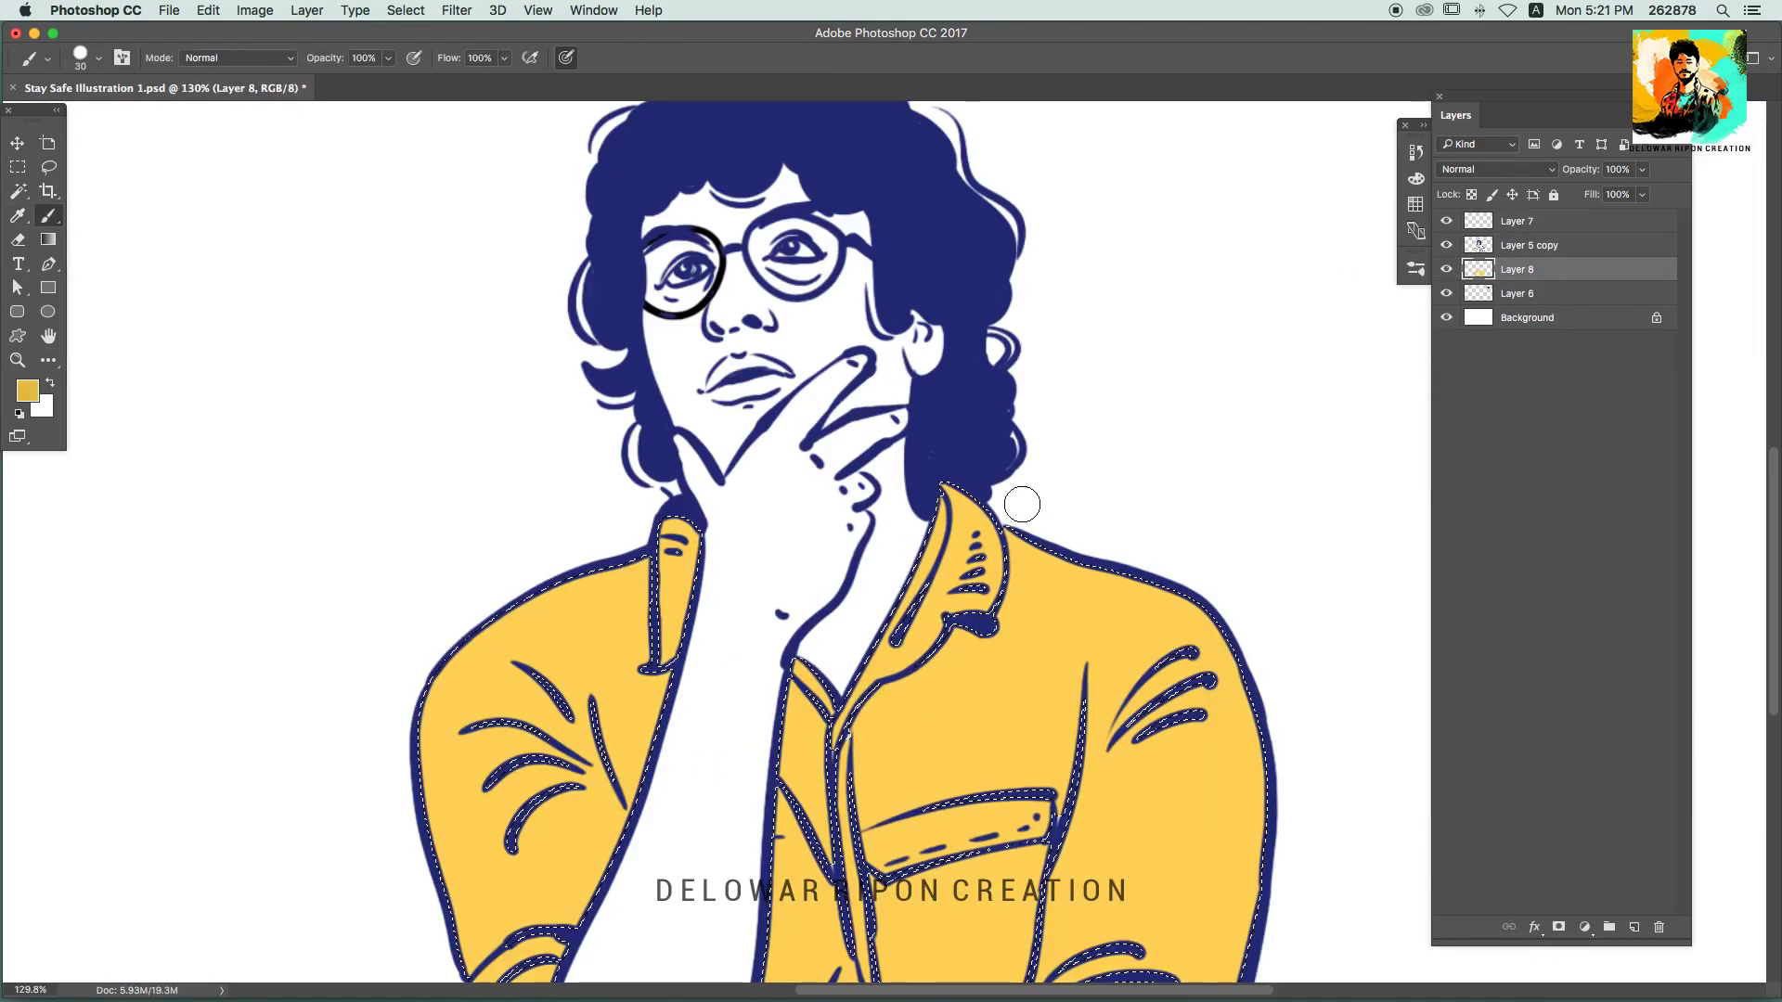
scroll(1018, 505, up, 2)
key(bracketright)
key(bracketright)
key(bracketright)
mouse_move(575, 520)
mouse_down()
mouse_move(778, 464)
mouse_move(597, 545)
mouse_up()
scroll(596, 545, down, 3)
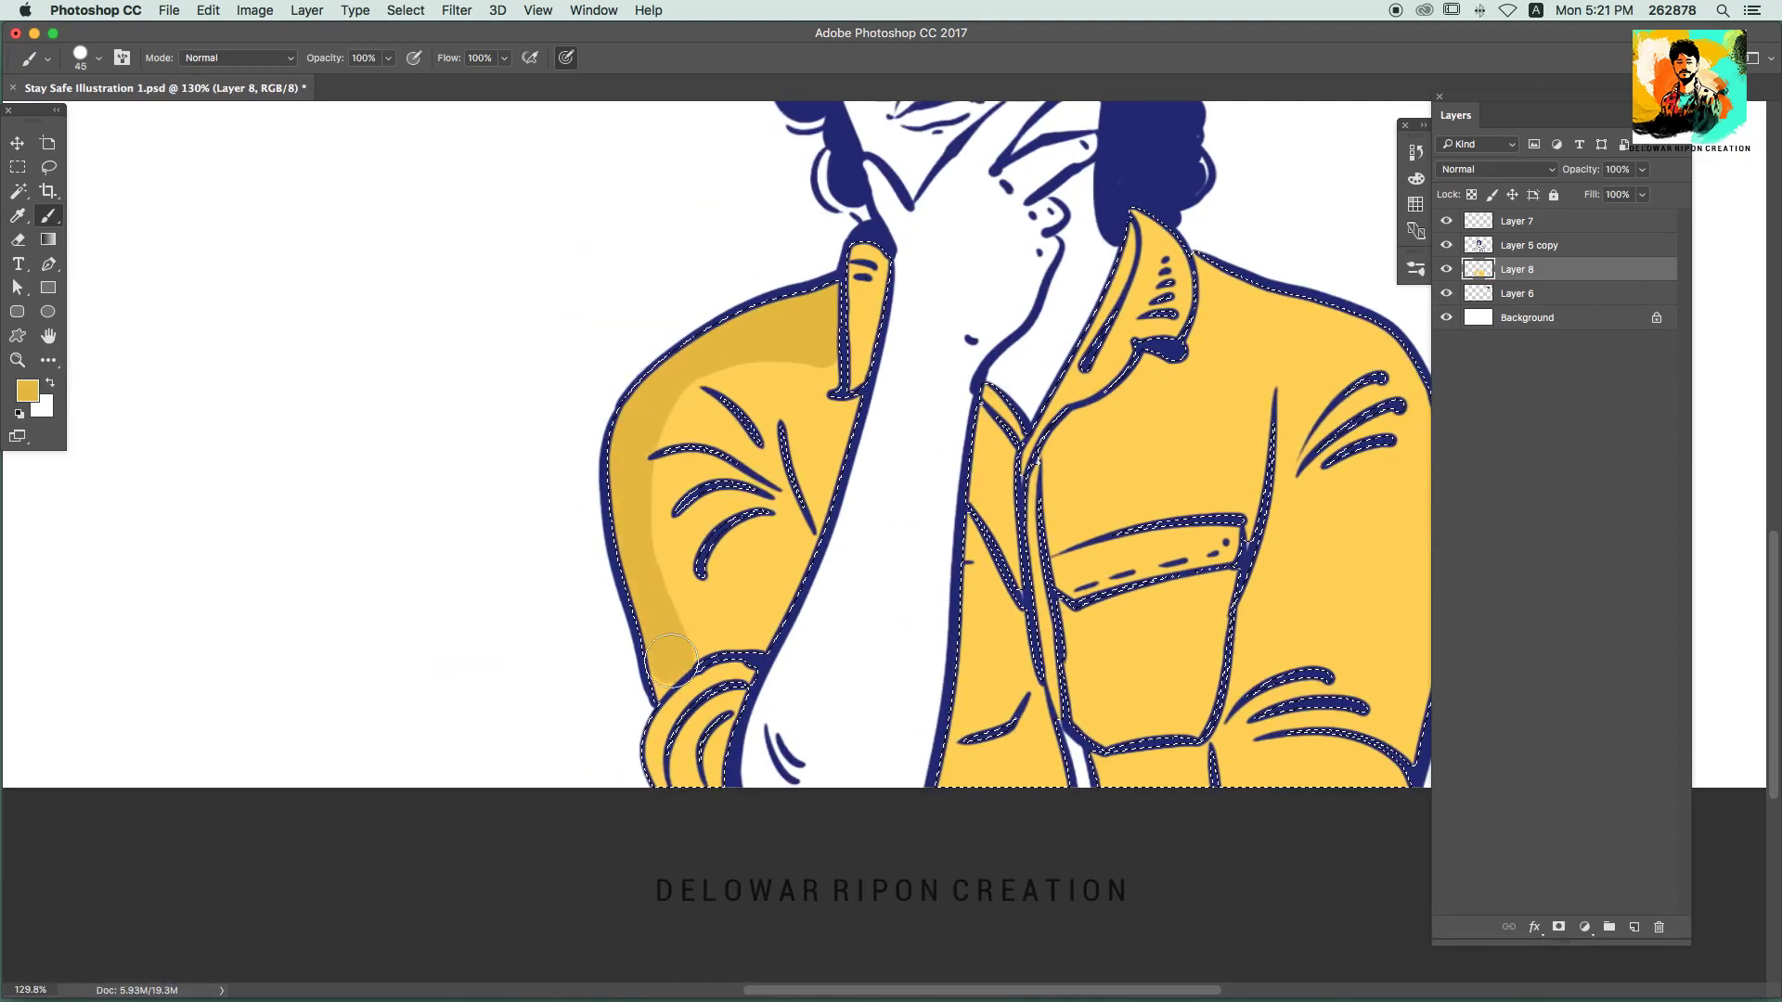
drag(668, 668, 684, 496)
Step: With a size 25 brush, shade along the placket and under the pocket and sleeve
key(bracketleft)
key(bracketleft)
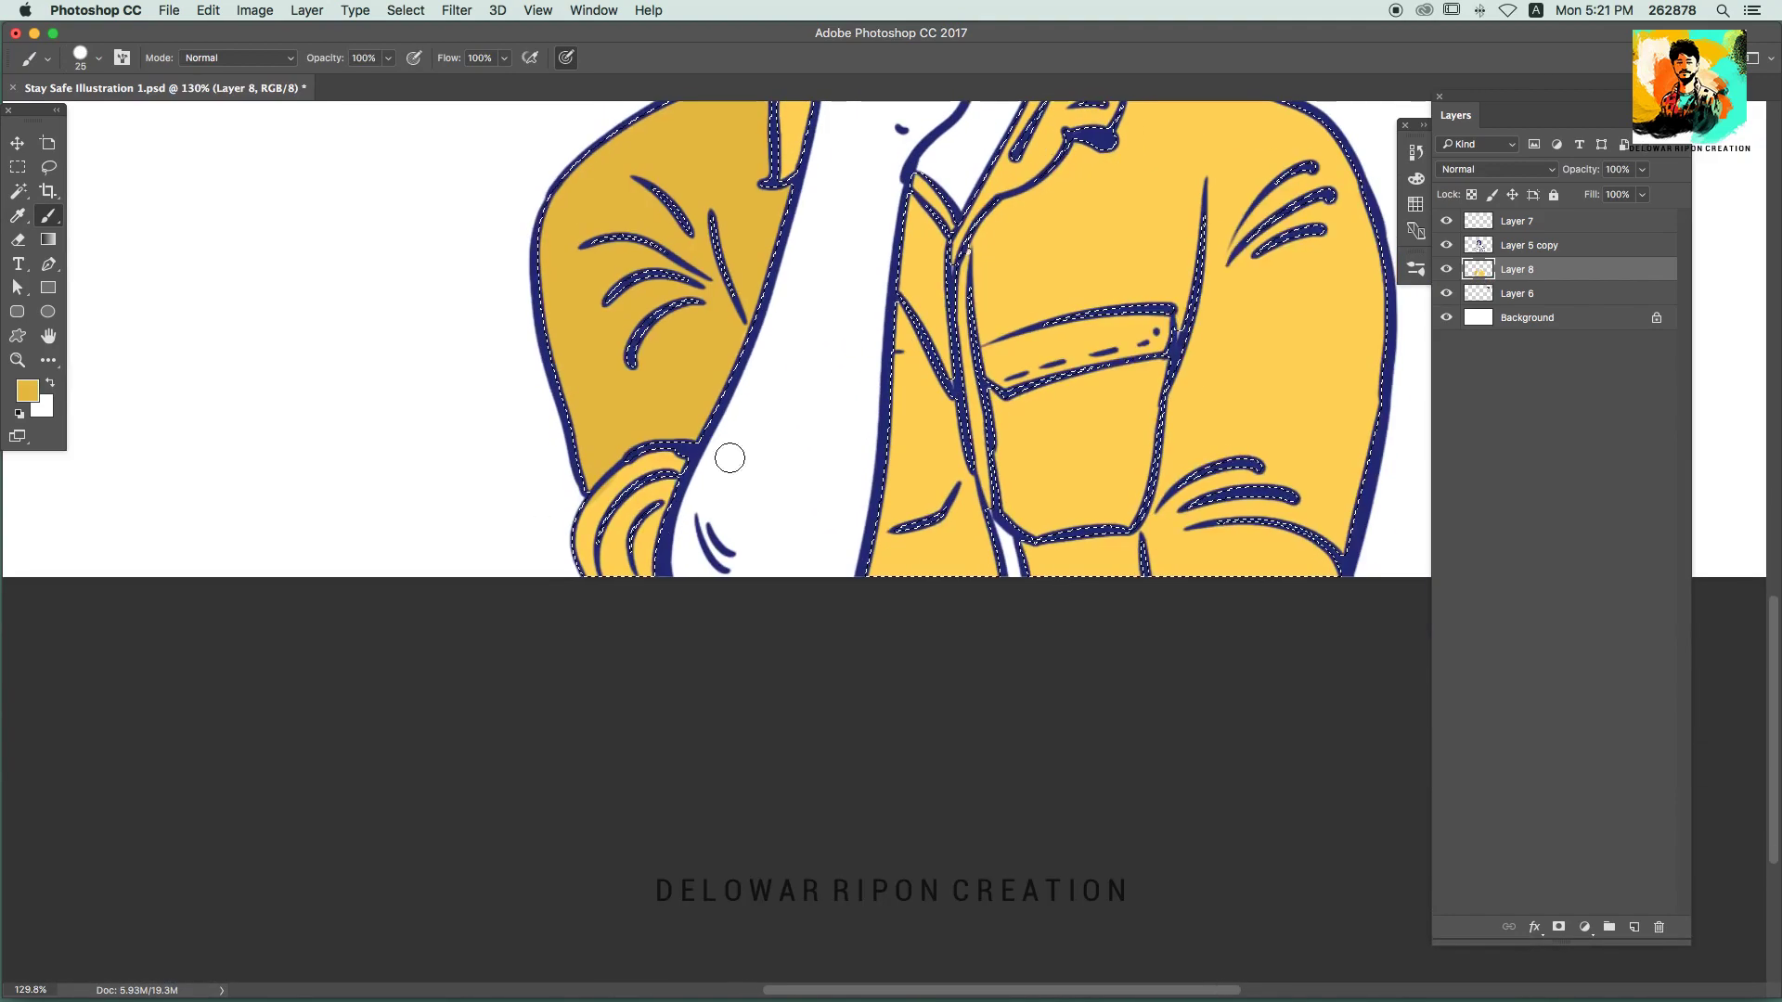
scroll(727, 457, right, 3)
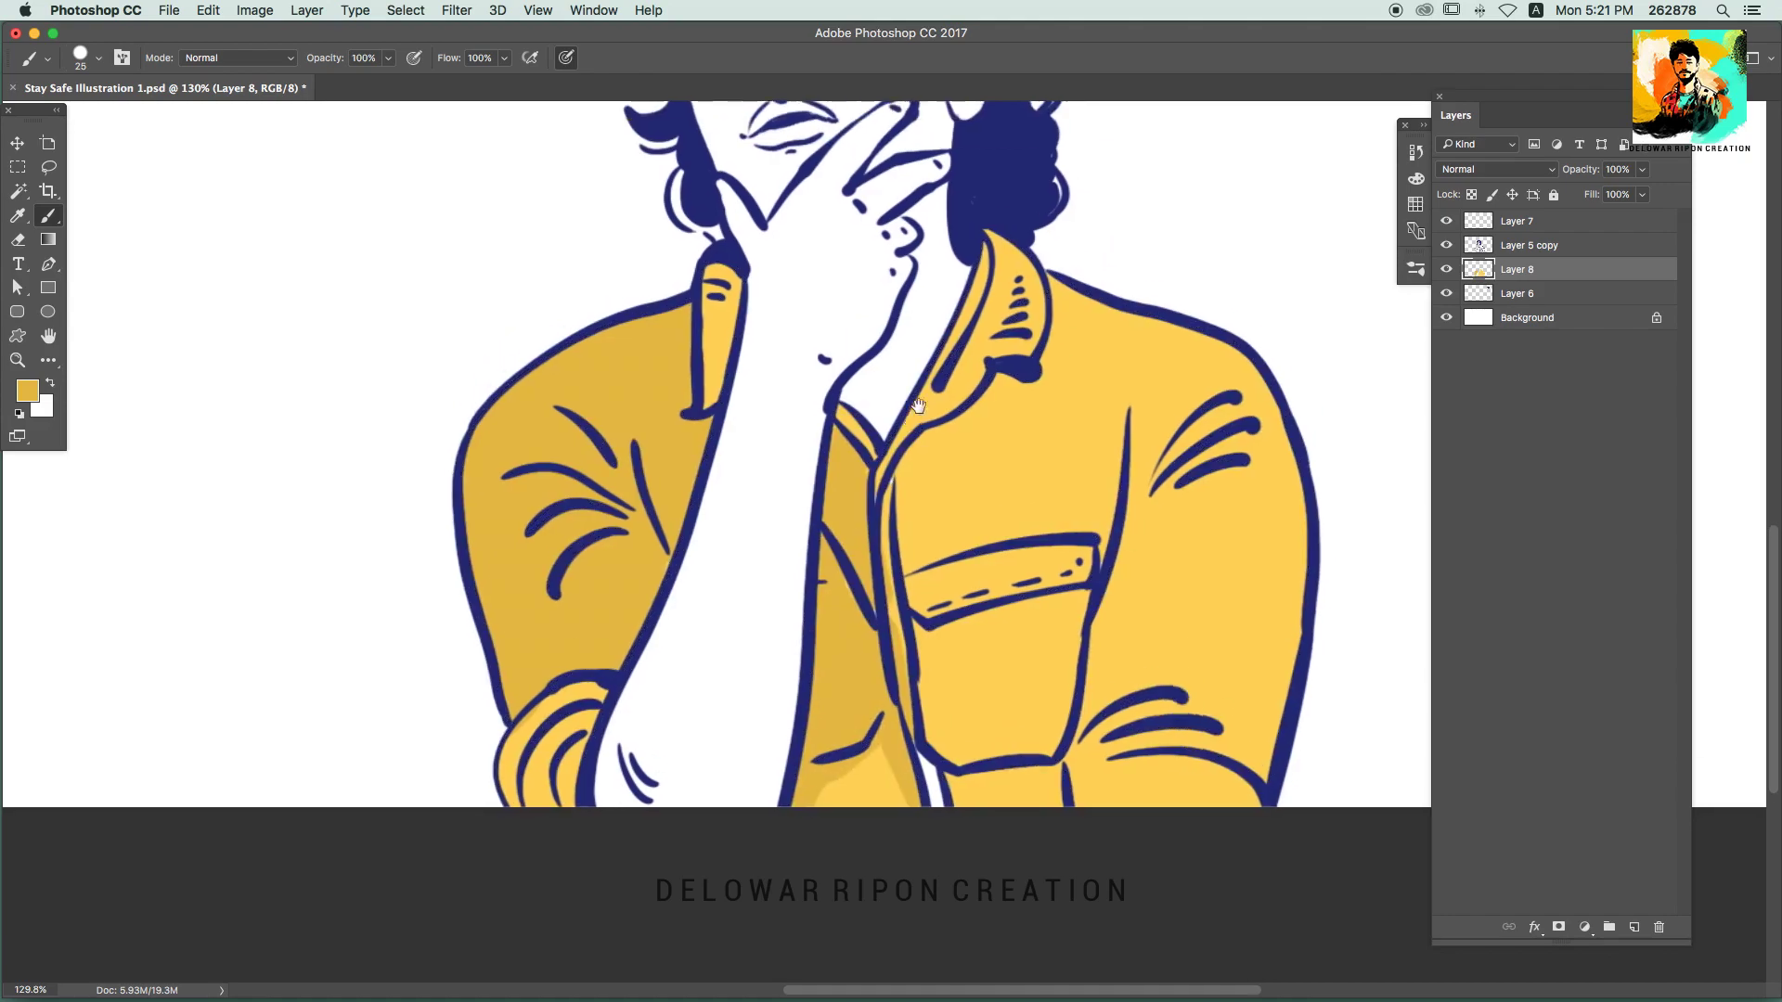
scroll(866, 666, up, 2)
drag(907, 498, 965, 754)
scroll(966, 754, down, 3)
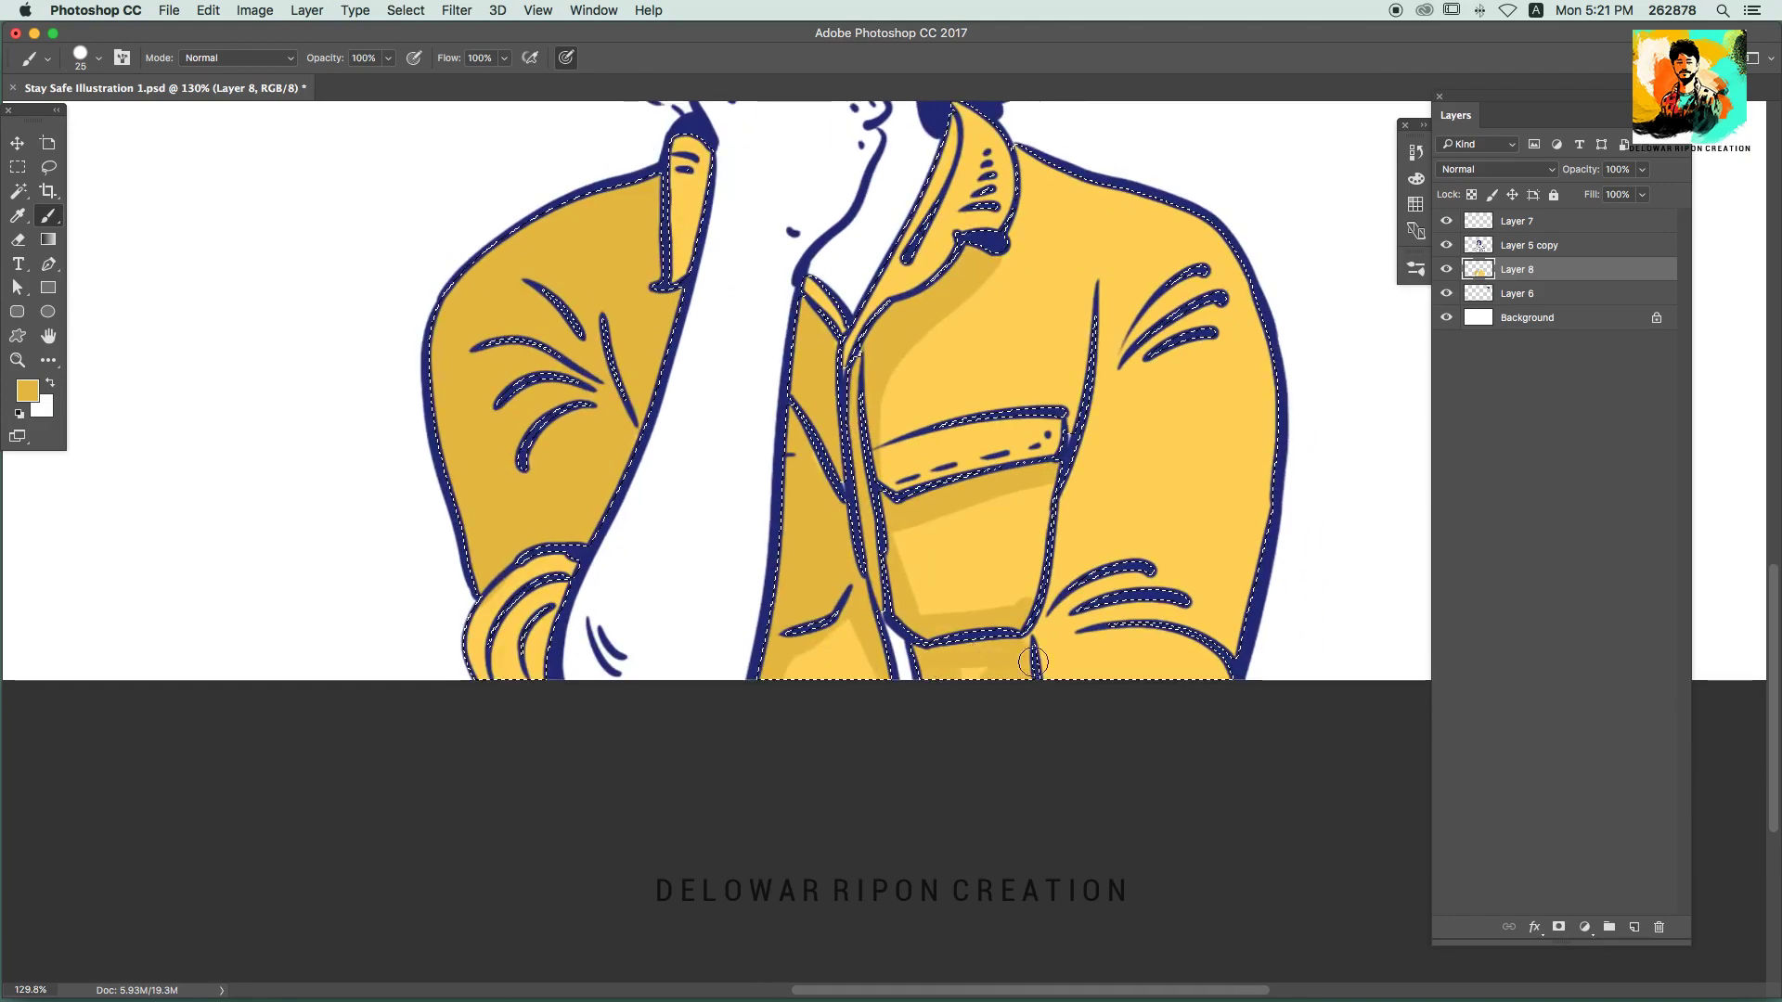
drag(1021, 662, 1206, 631)
Step: Choose a light yellow foreground colour for highlights
click(27, 389)
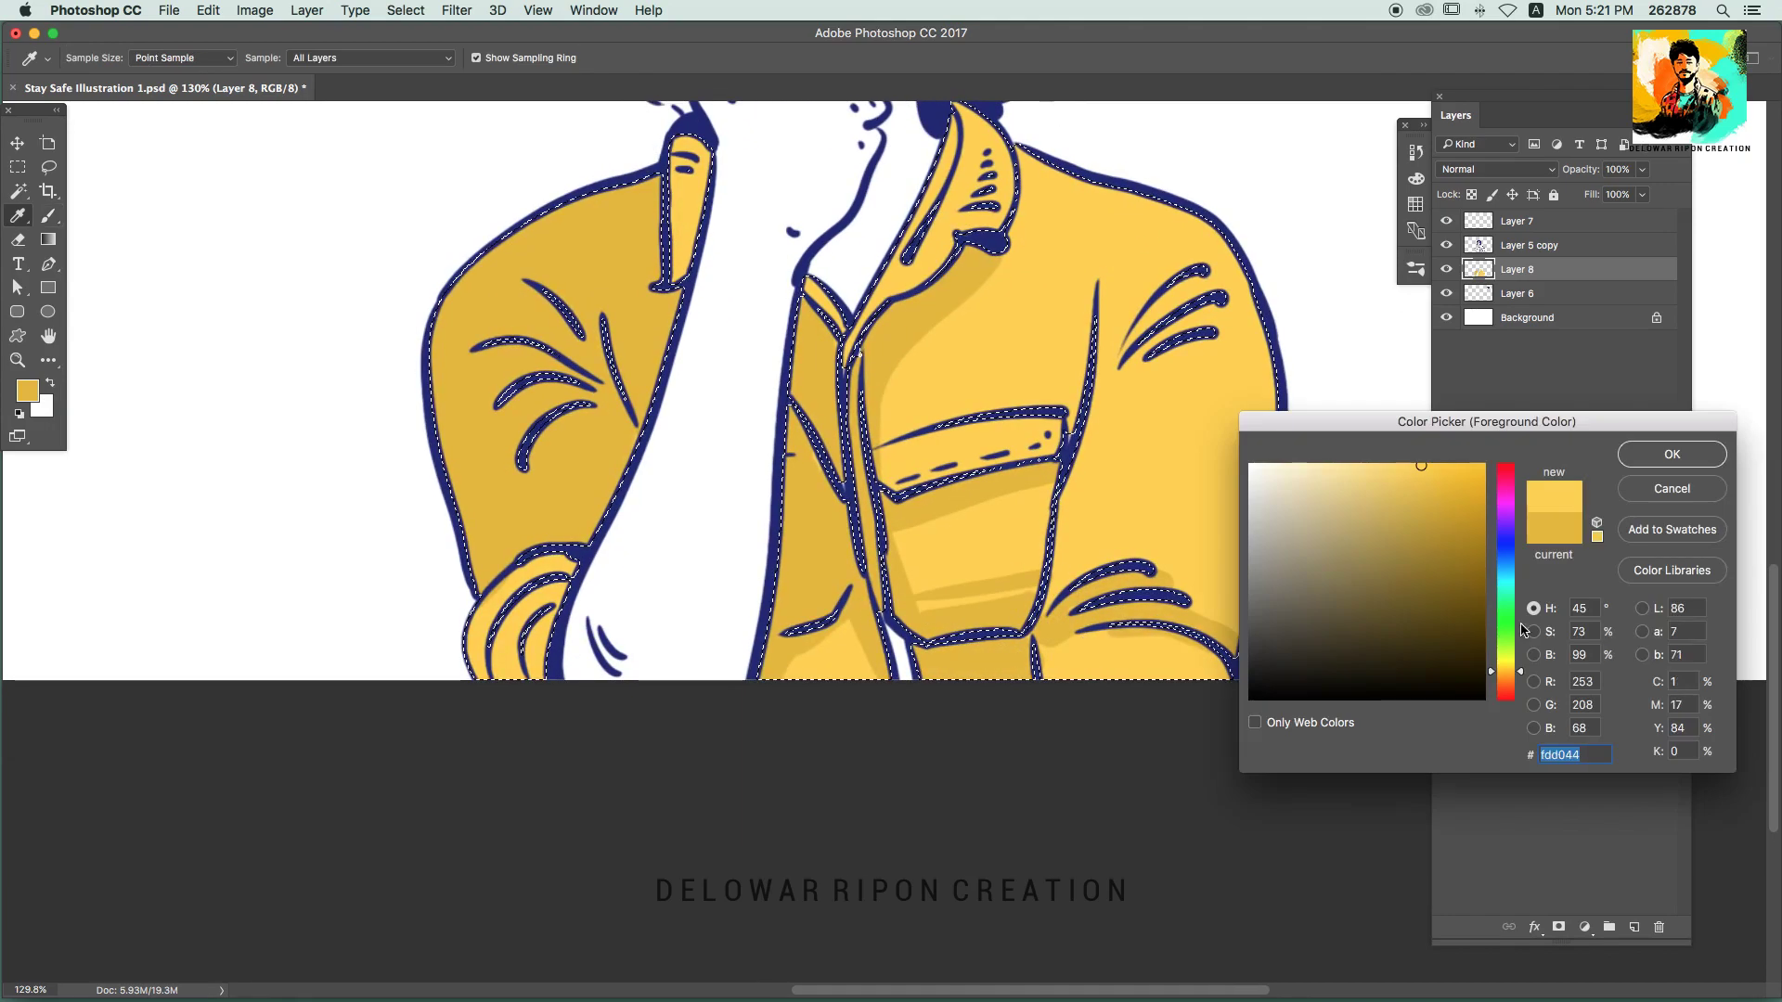
click(1372, 491)
key(Return)
scroll(1371, 491, up, 1)
scroll(1371, 491, up, 3)
Step: Paint light-yellow highlights on both shoulders, the pocket flap top and the right sleeve
drag(965, 244, 951, 306)
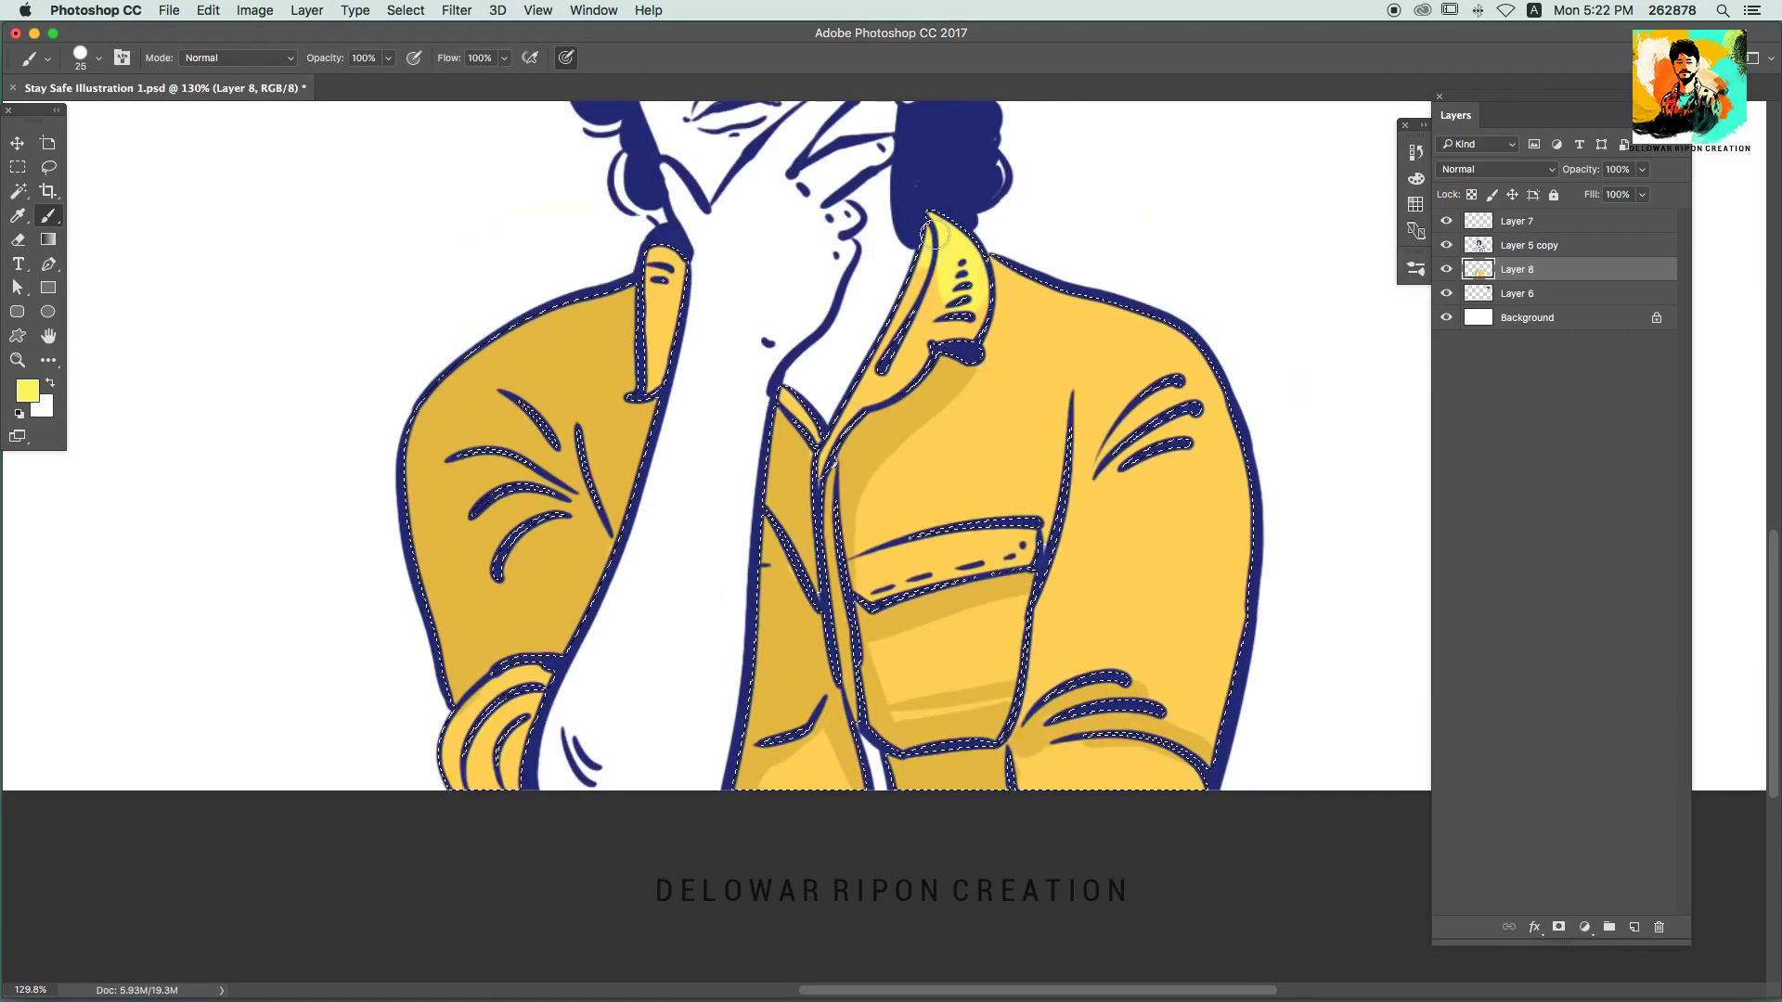
drag(672, 269, 418, 408)
mouse_move(993, 271)
mouse_down()
mouse_move(1243, 519)
mouse_move(1225, 341)
mouse_up()
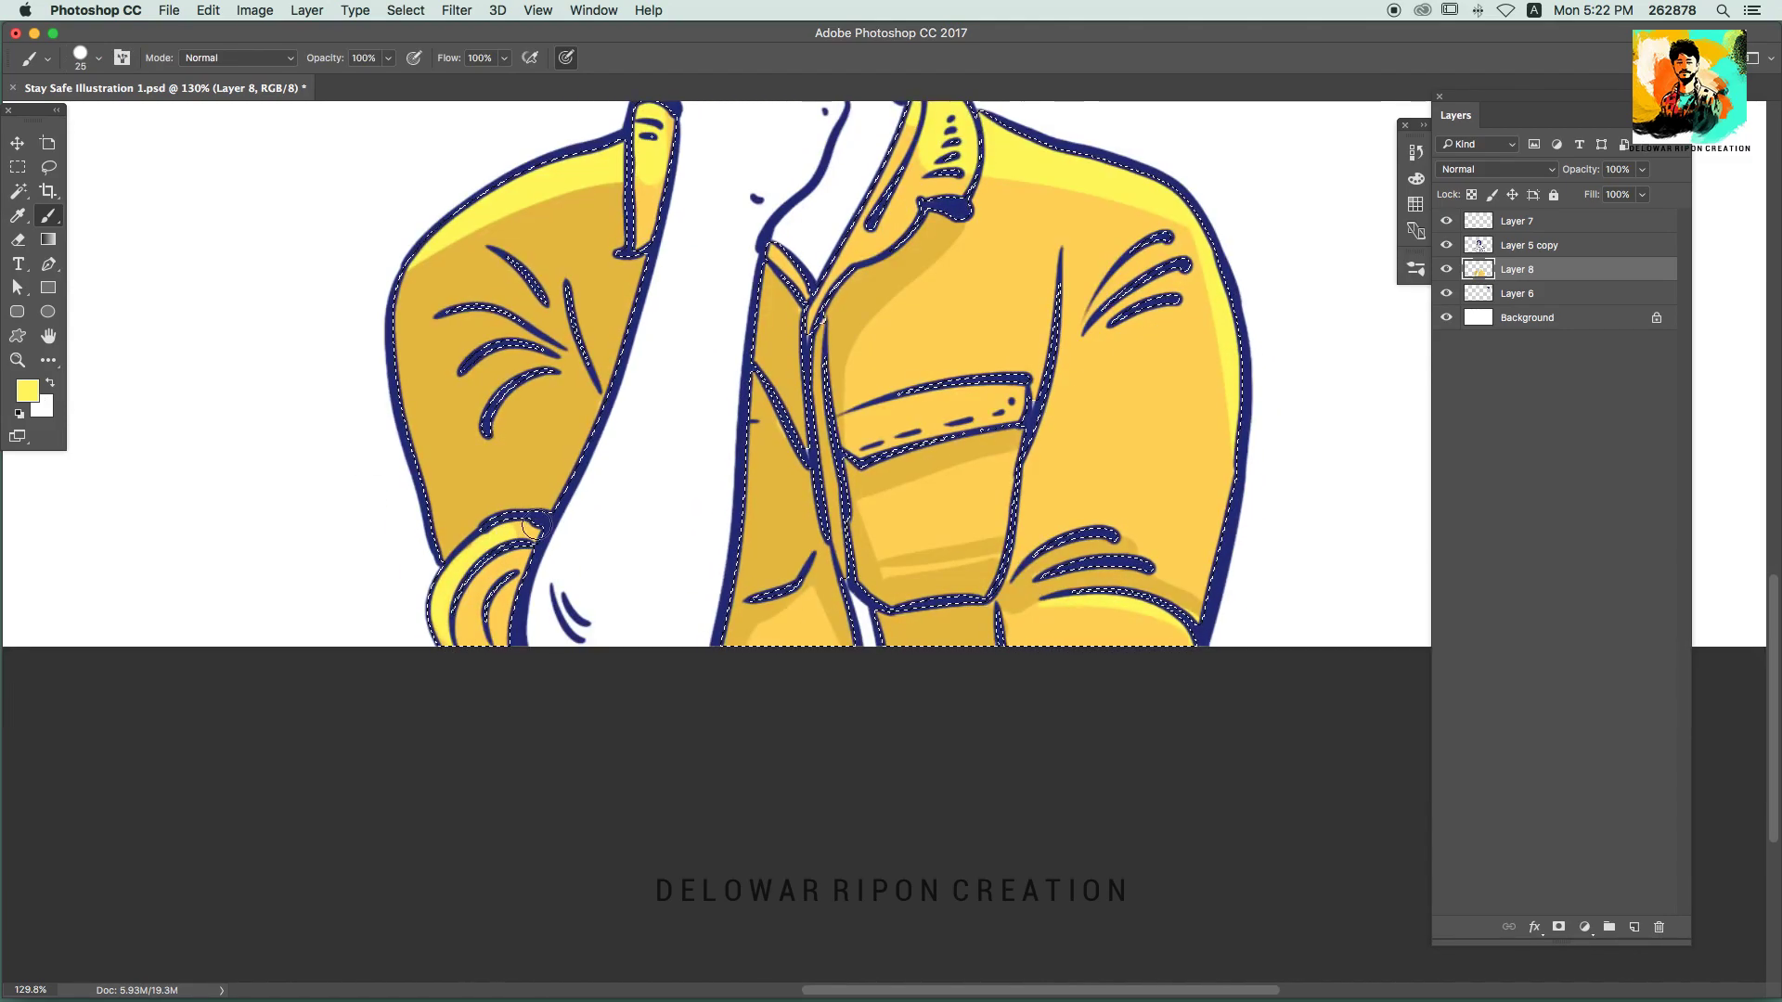
drag(1016, 394, 856, 443)
scroll(856, 442, down, 5)
scroll(1129, 259, up, 5)
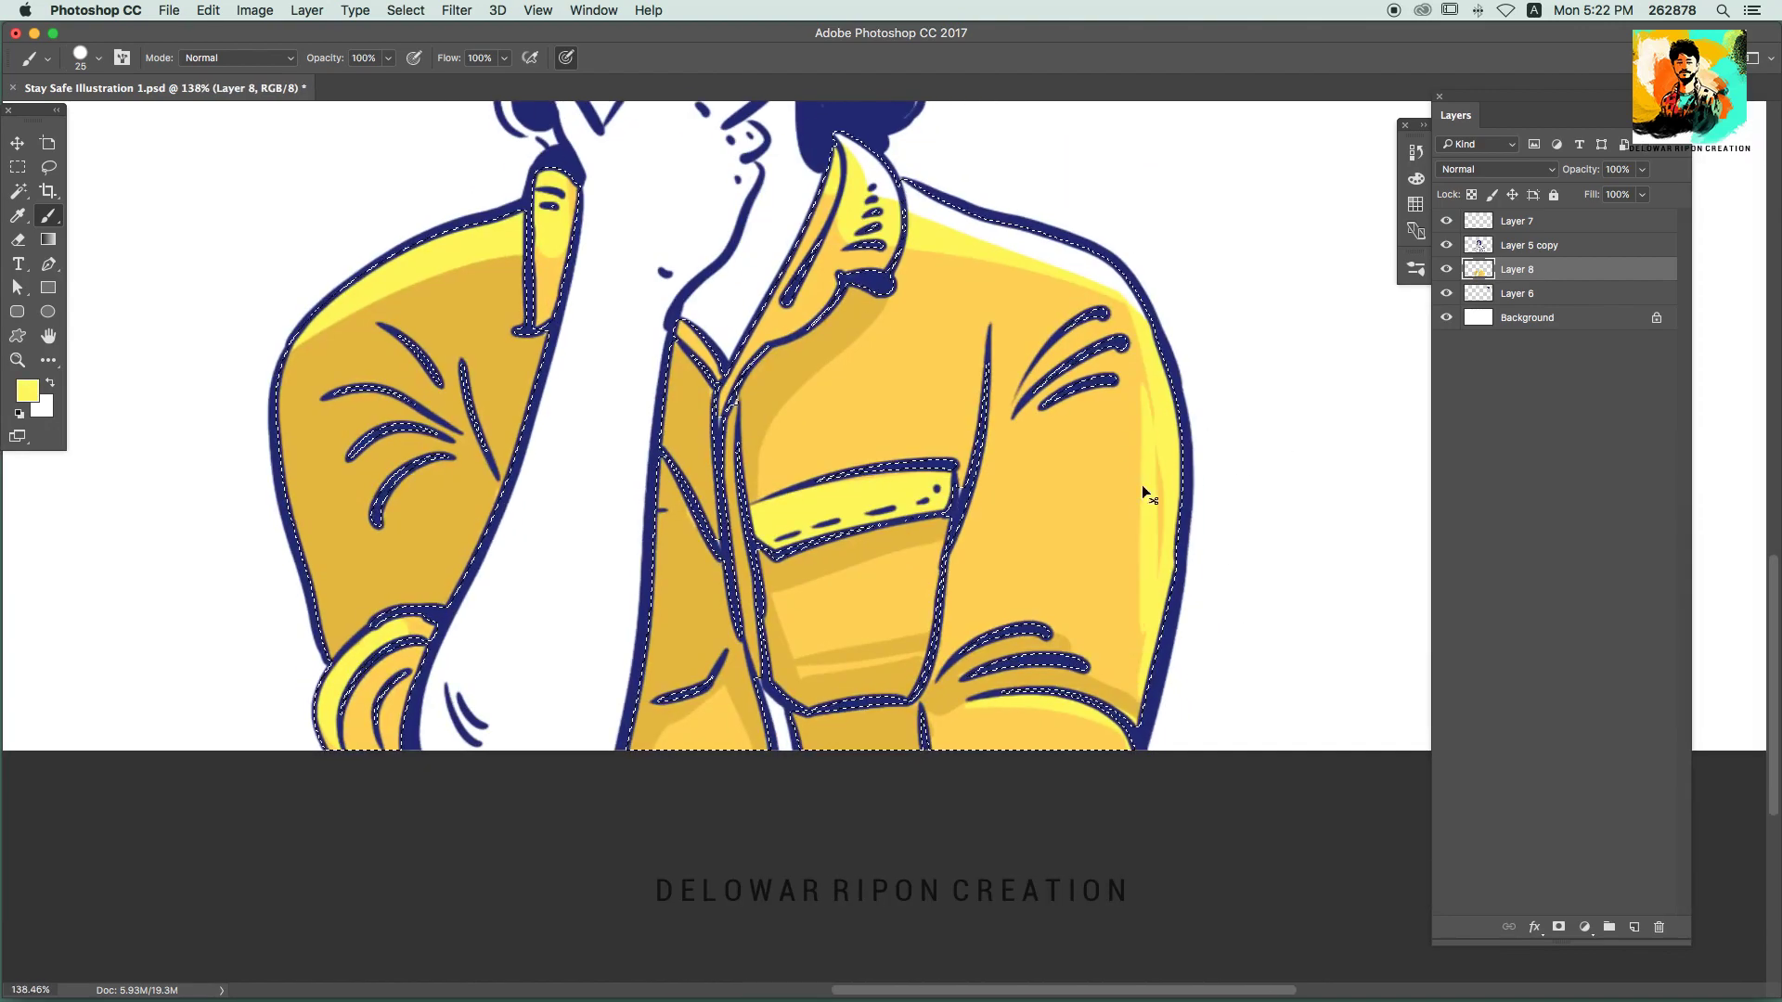
drag(1134, 490, 1118, 562)
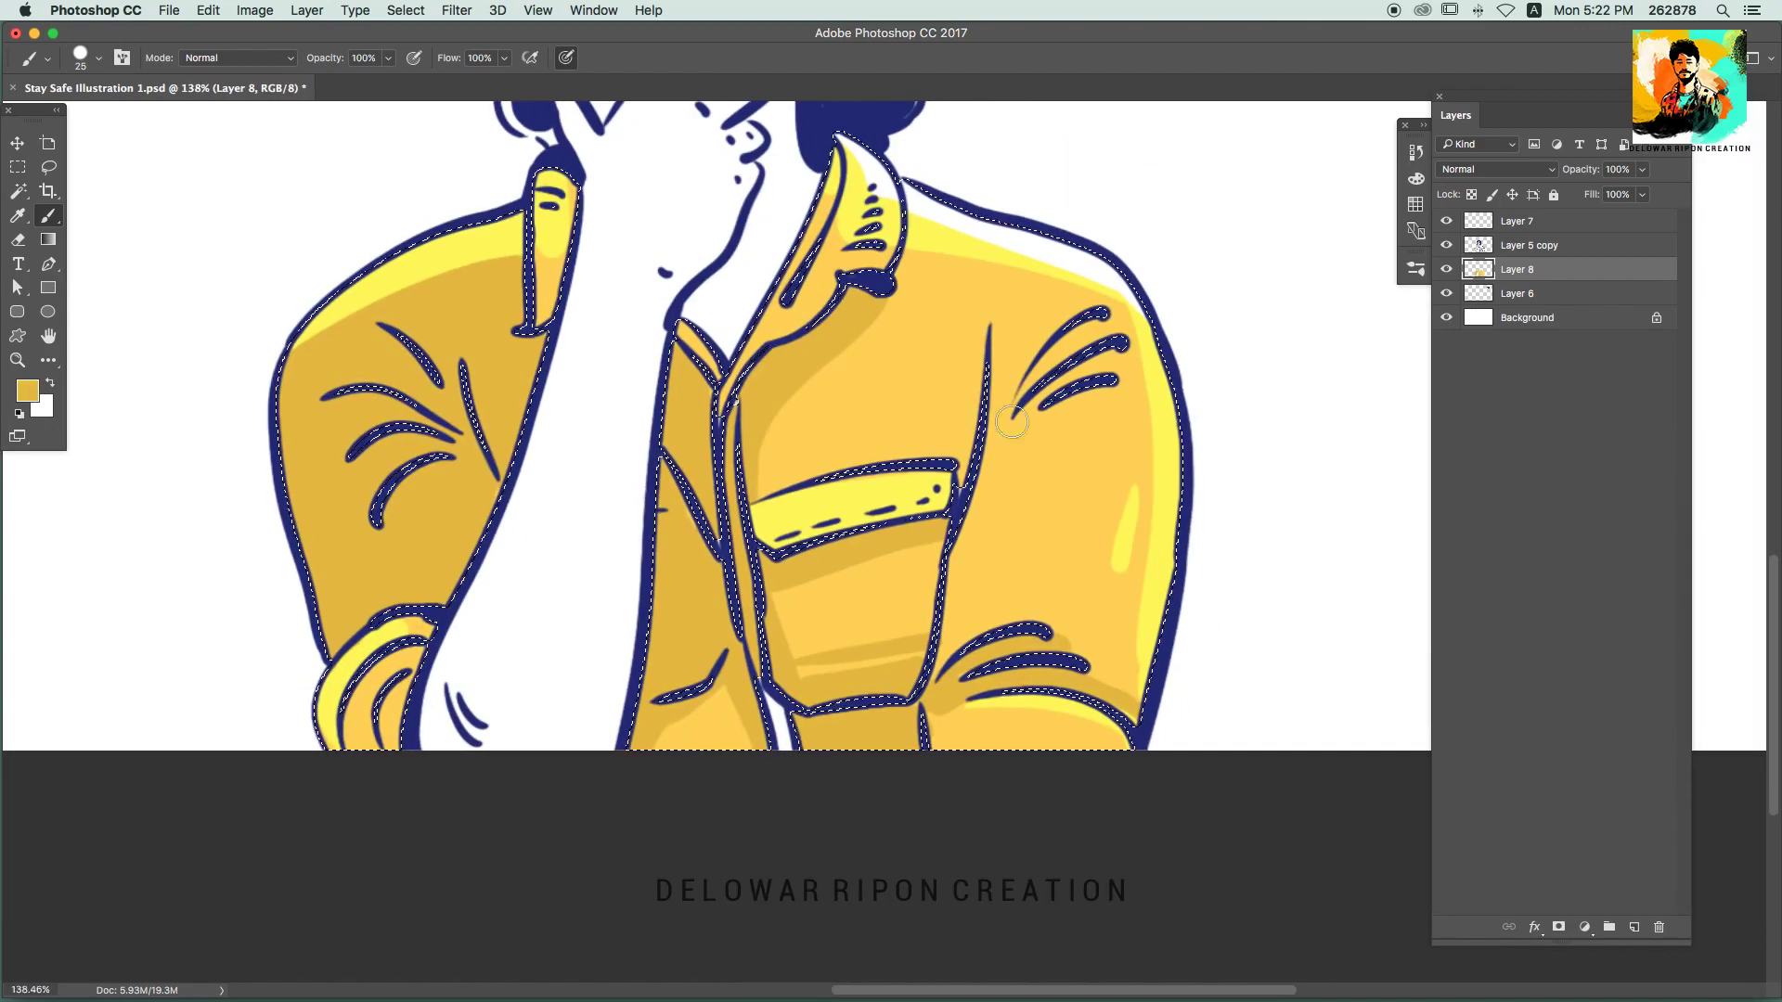
Step: With a size 9 brush, paint darker gold shading on the collar
key(bracketleft)
key(bracketleft)
key(bracketleft)
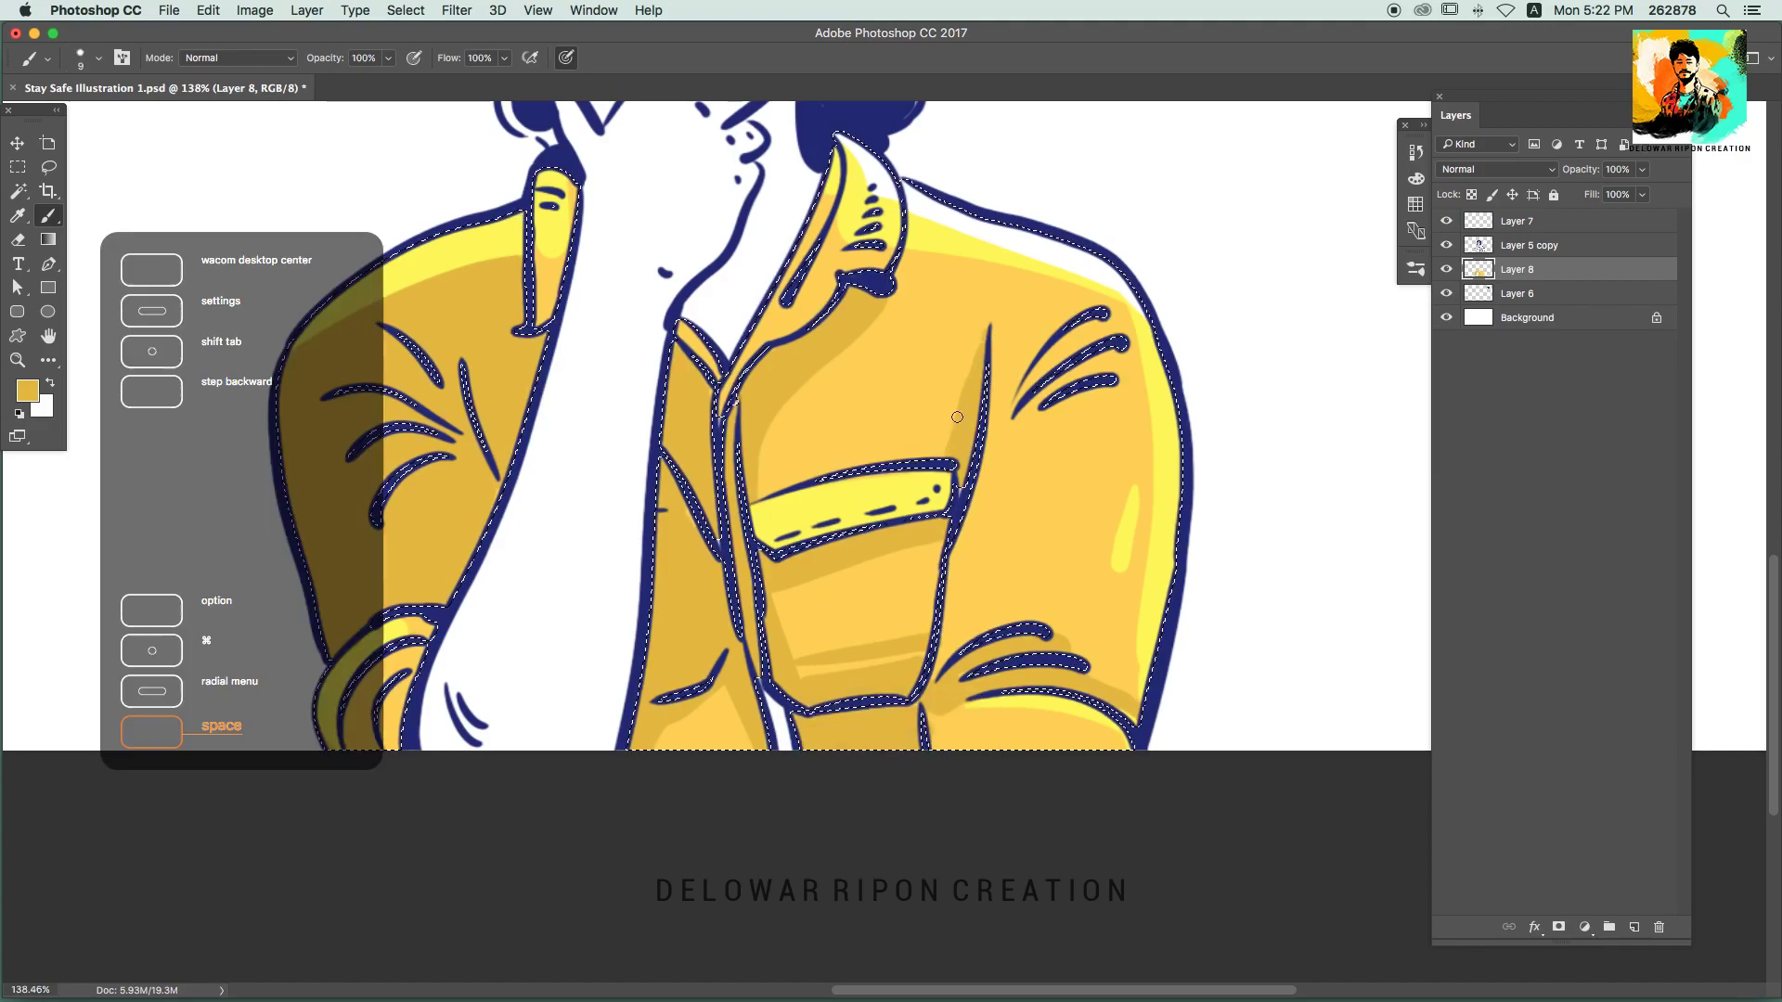
alt+scroll(863, 469, up, 3)
alt+click(1268, 155)
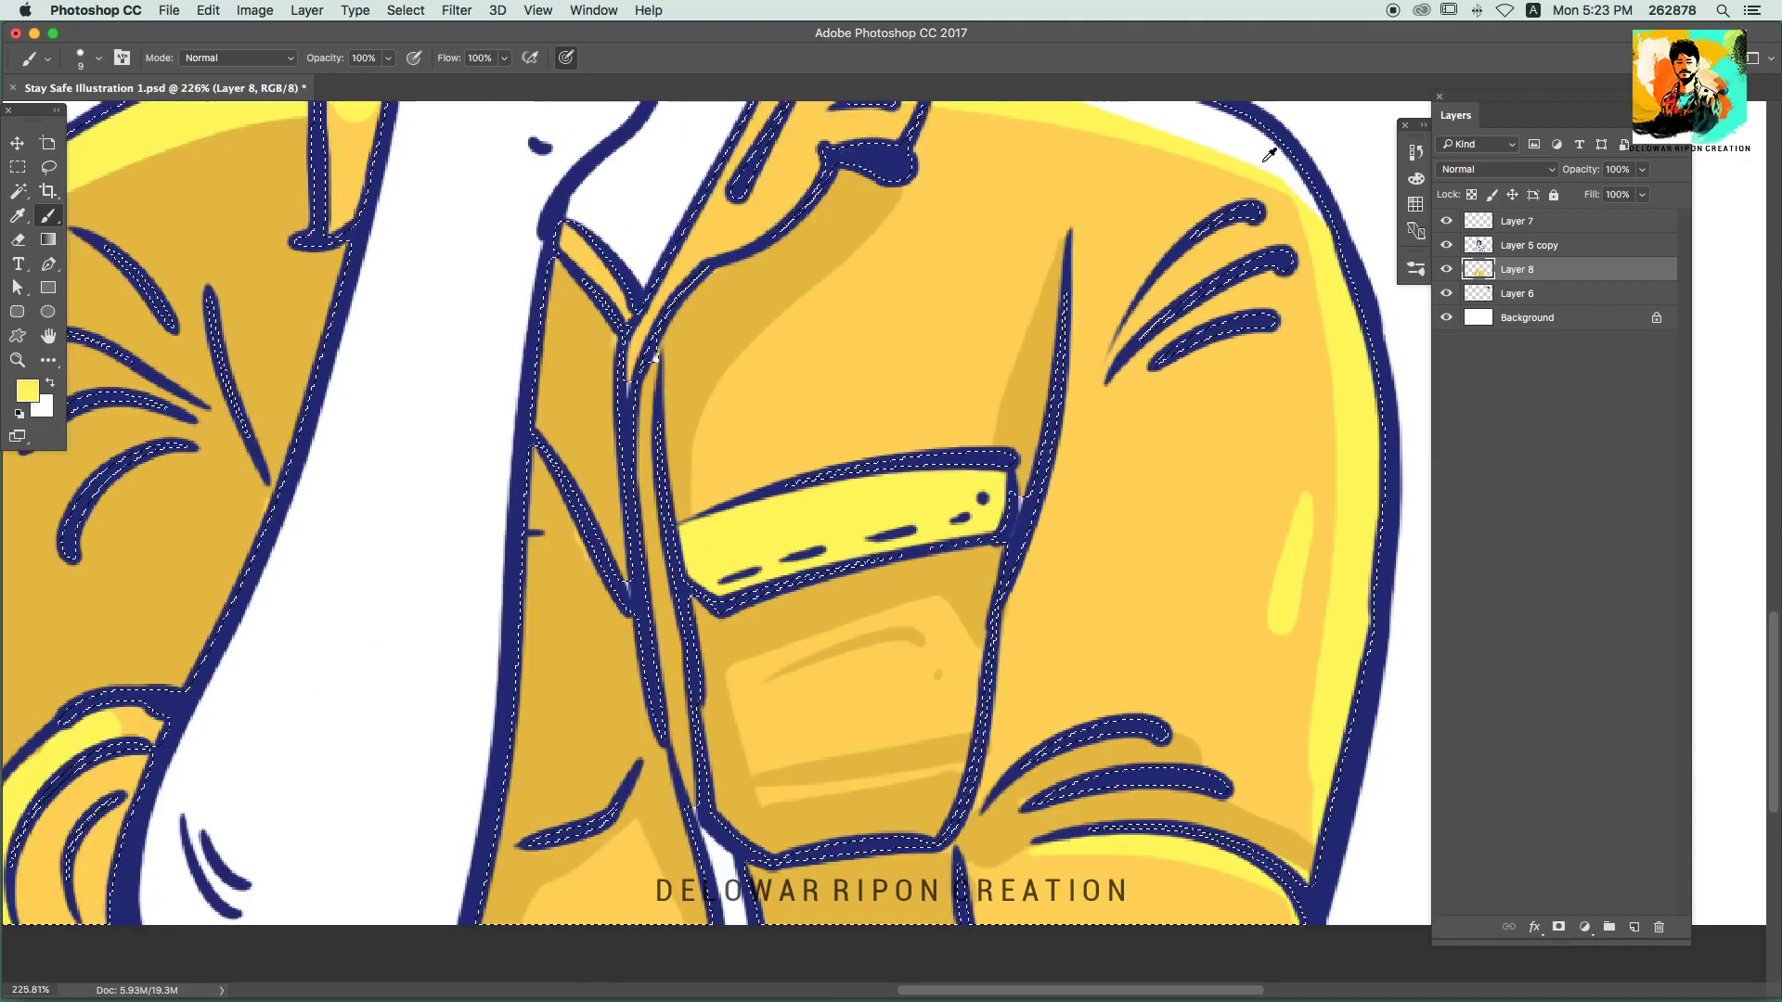
scroll(942, 509, down, 2)
scroll(942, 509, down, 1)
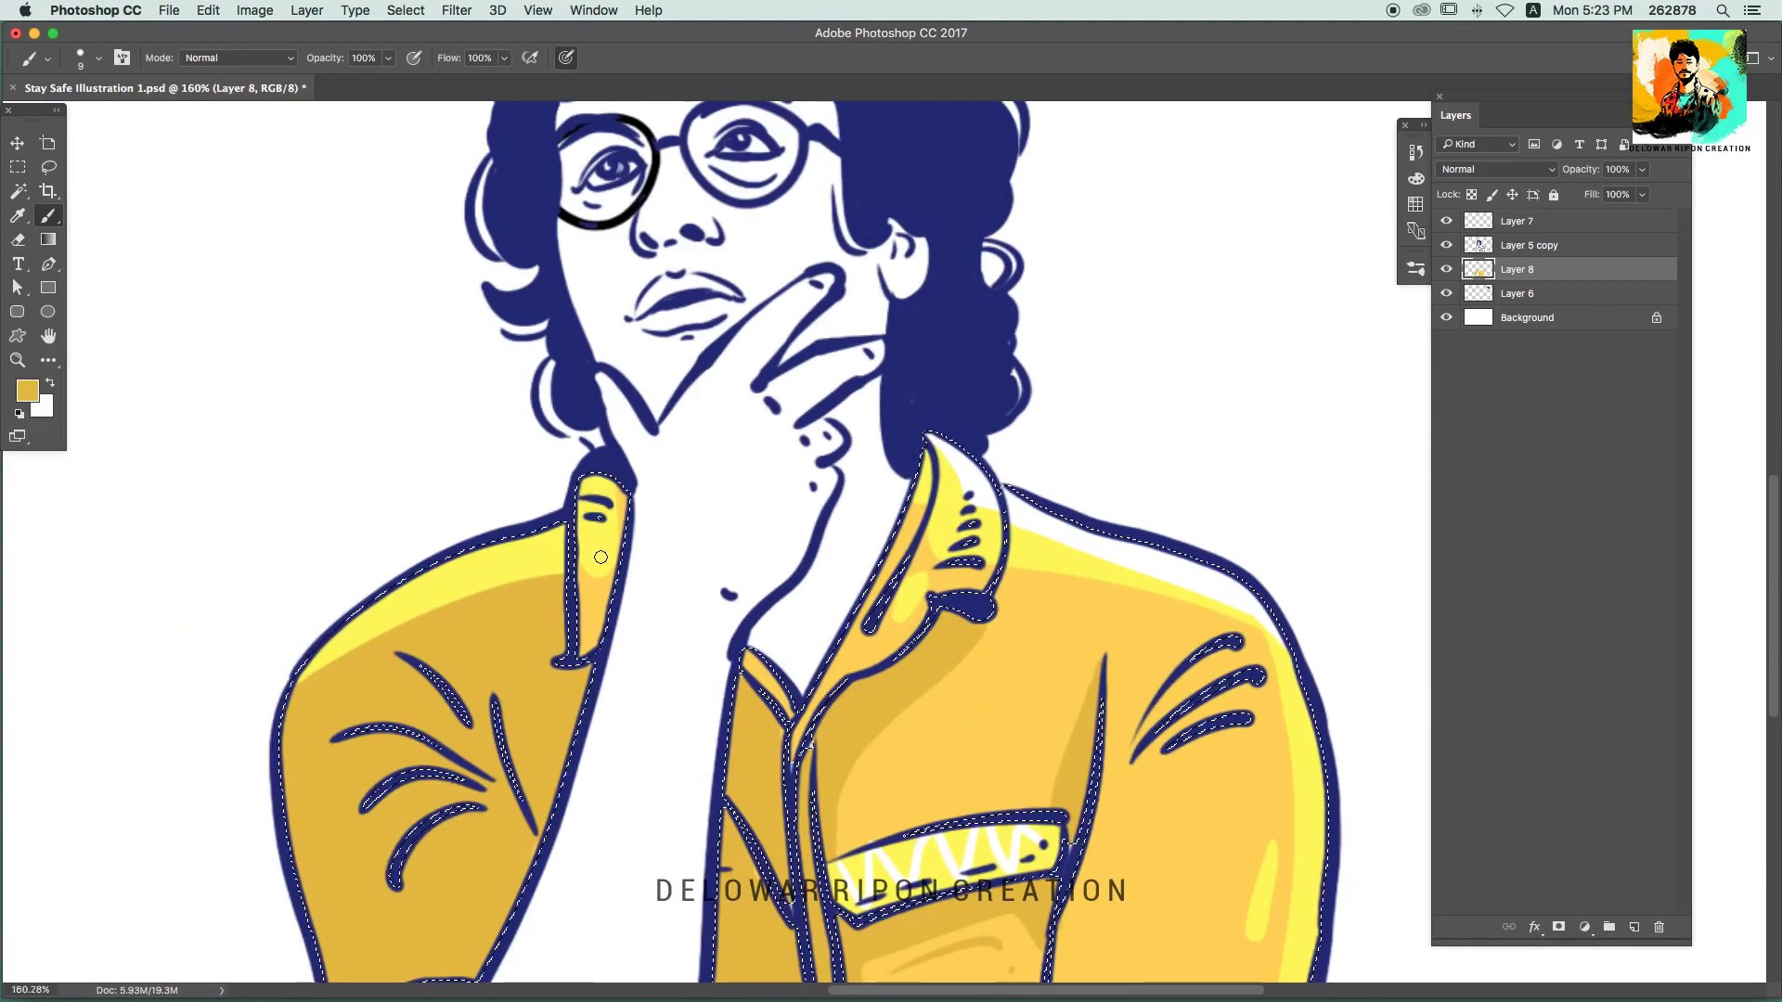
click(27, 391)
key(Return)
drag(603, 543, 587, 650)
drag(747, 657, 767, 682)
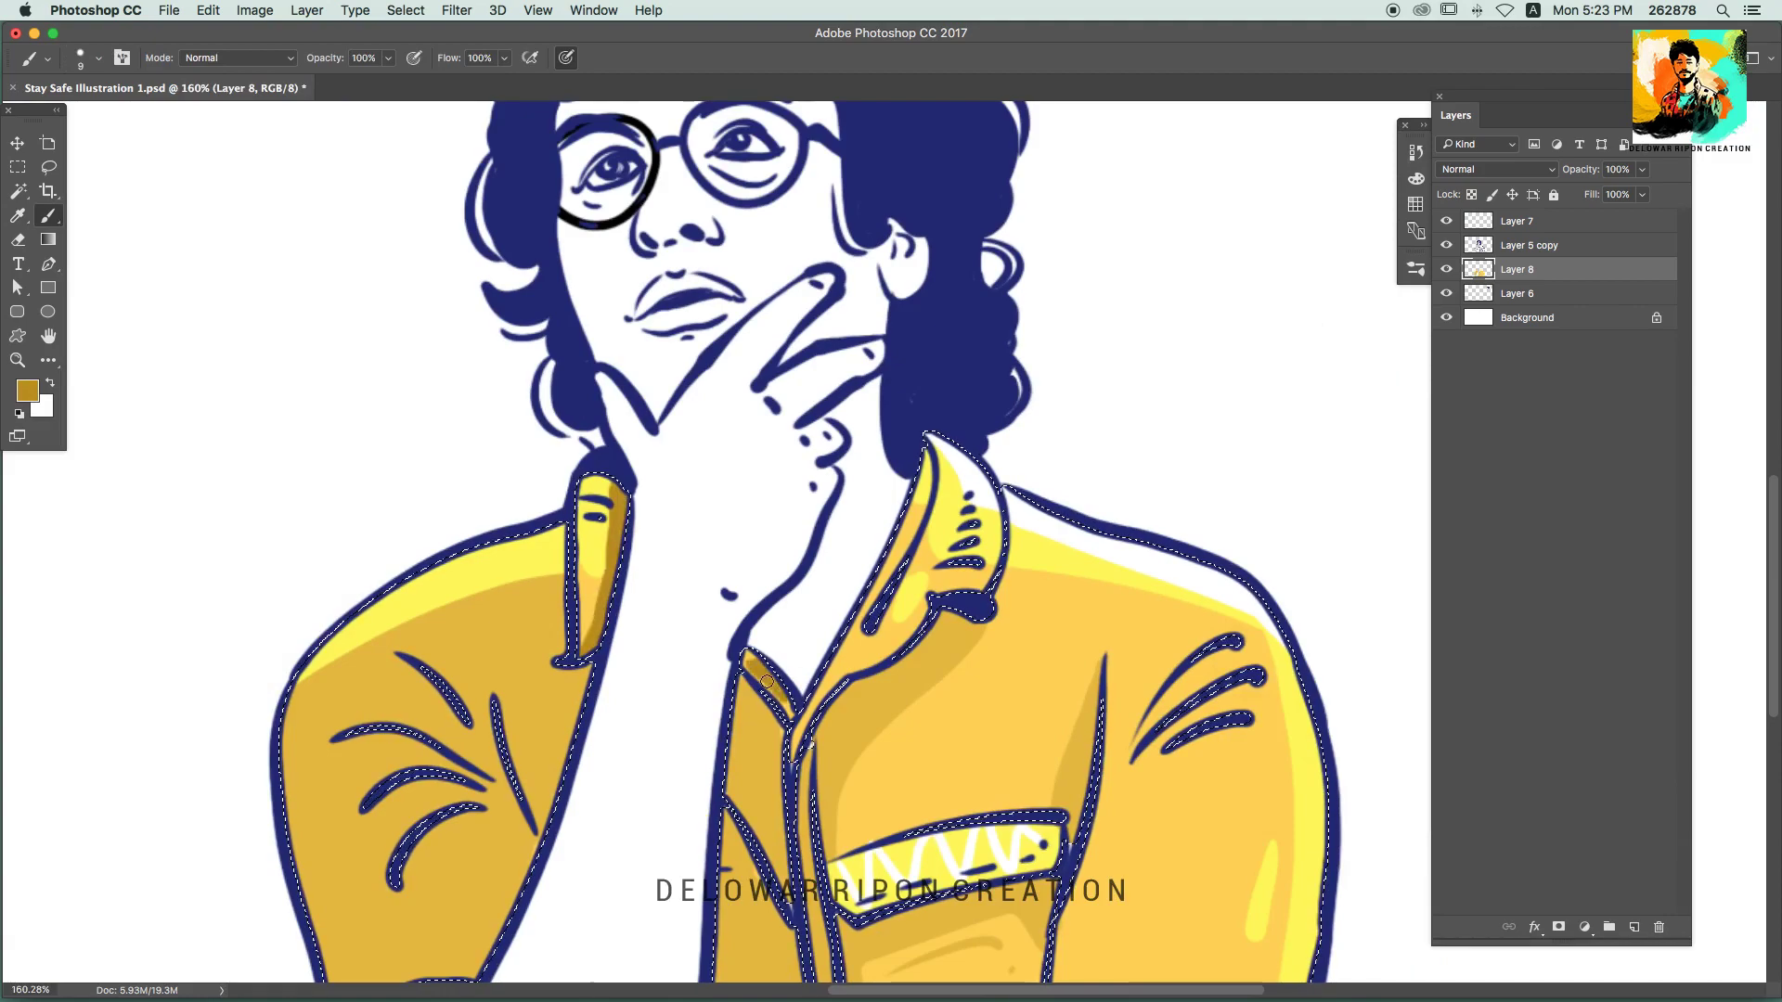
Step: Toggle the selection off and back on, and enlarge the brush to size 25
key(ctrl+d)
scroll(780, 608, down, 3)
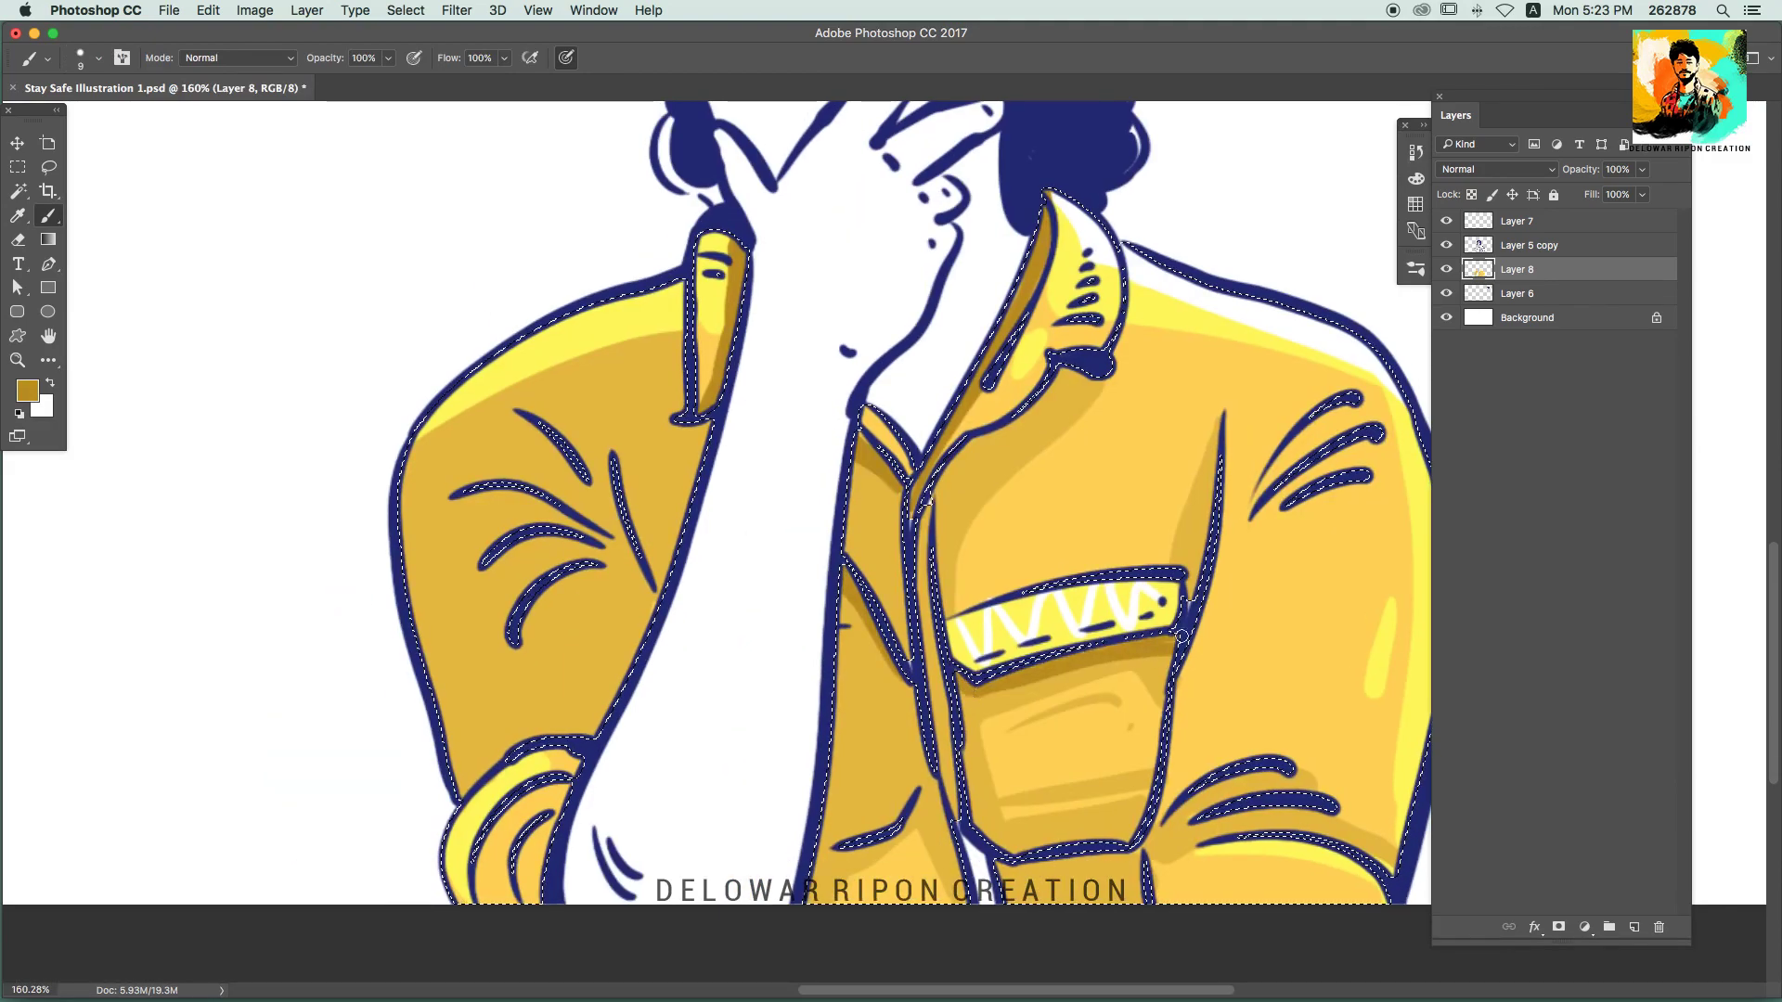
key(bracketright)
key(bracketright)
key(bracketright)
scroll(780, 608, up, 3)
key(ctrl+shift+d)
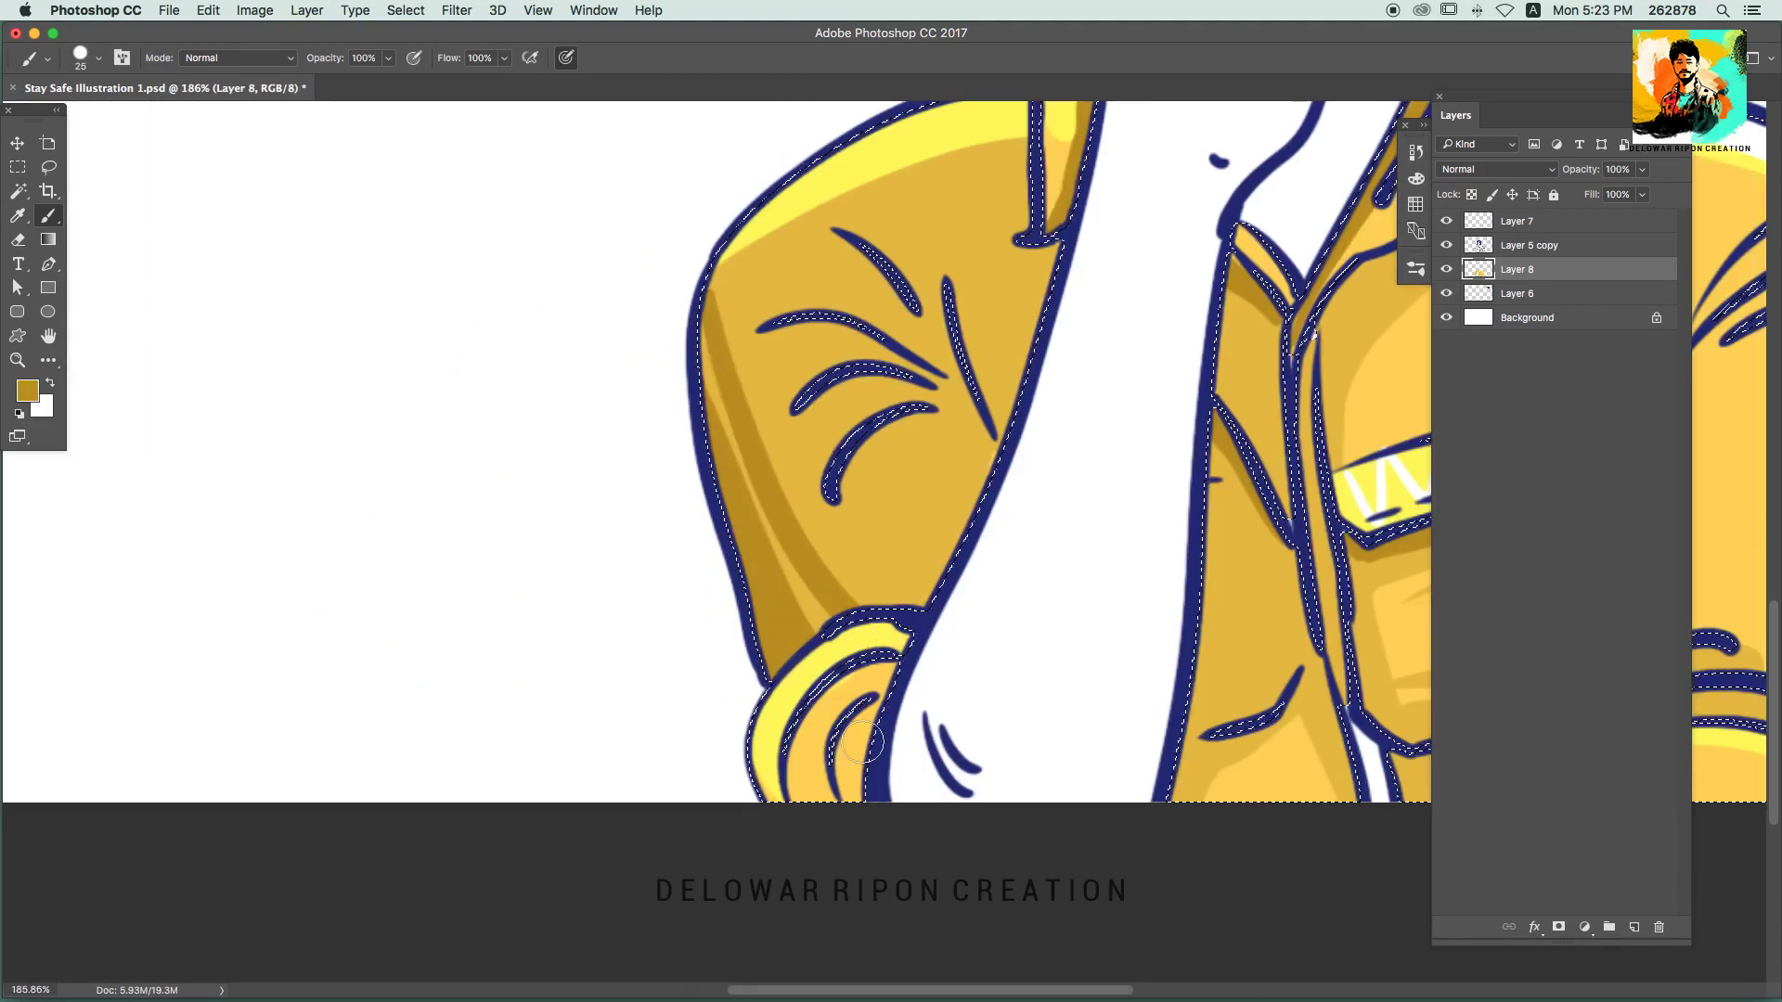
scroll(874, 682, down, 3)
scroll(877, 677, up, 2)
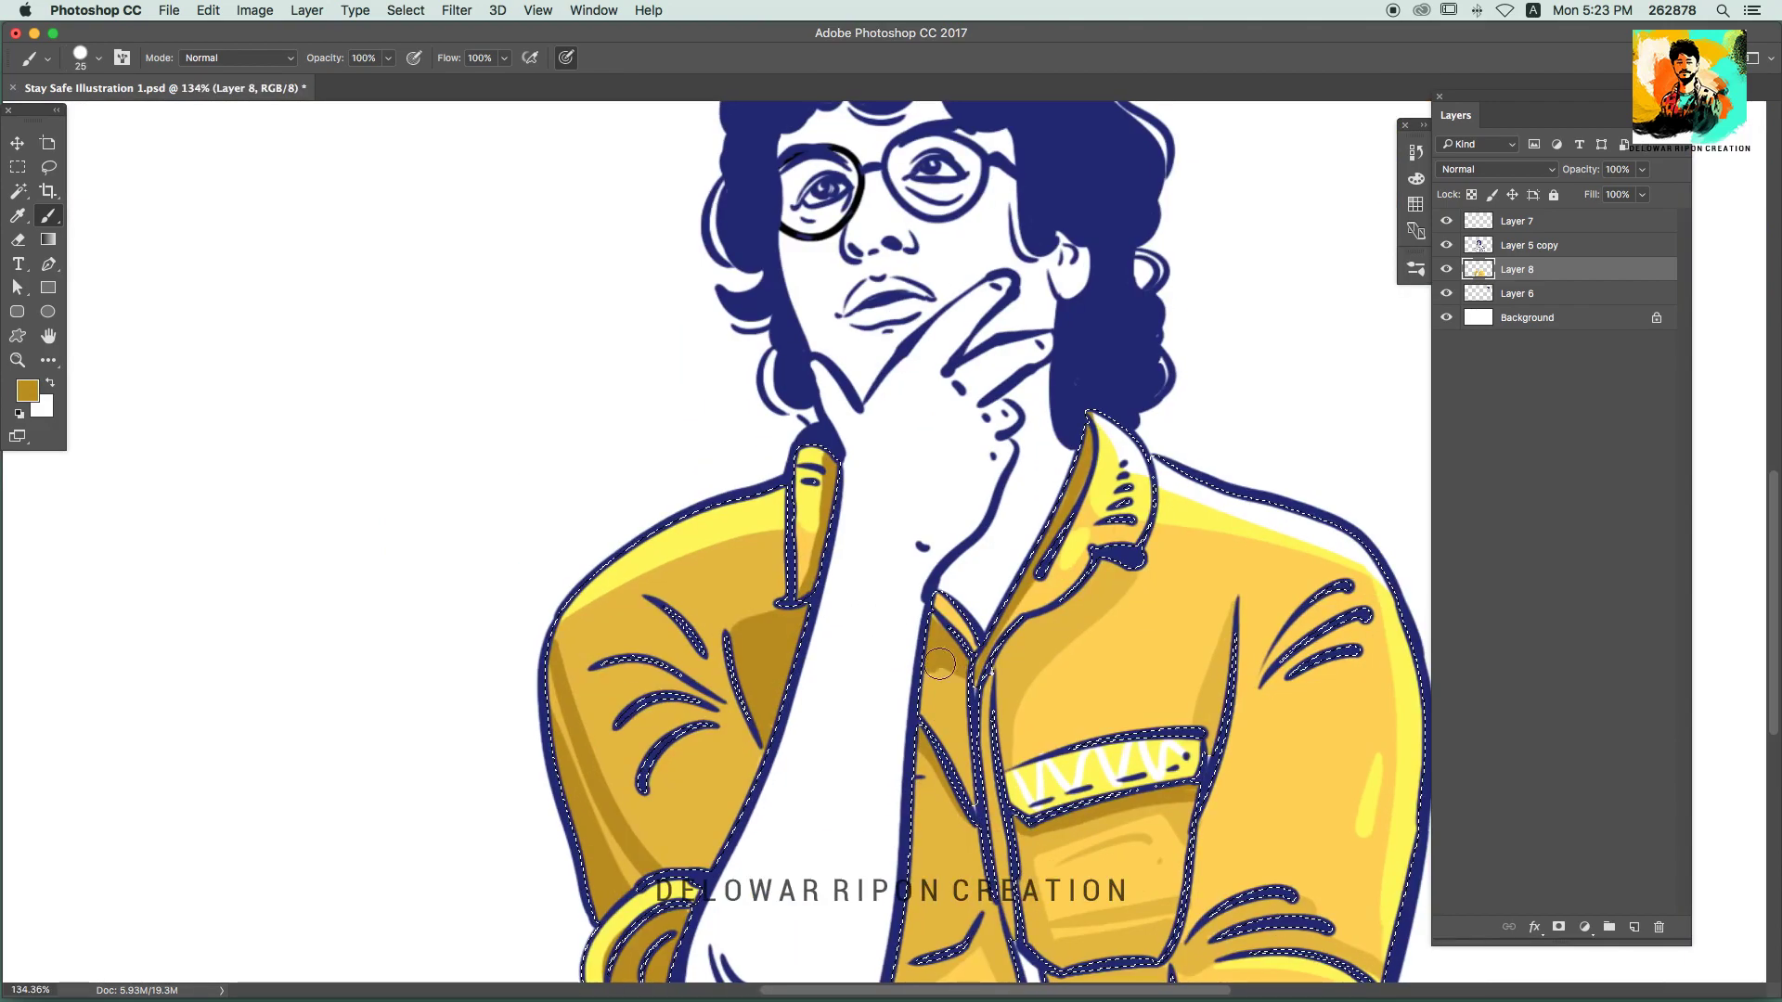
Step: Sample lighter gold, brighter yellow, then navy blue colours from the artwork
alt+click(1024, 712)
scroll(1023, 712, down, 1)
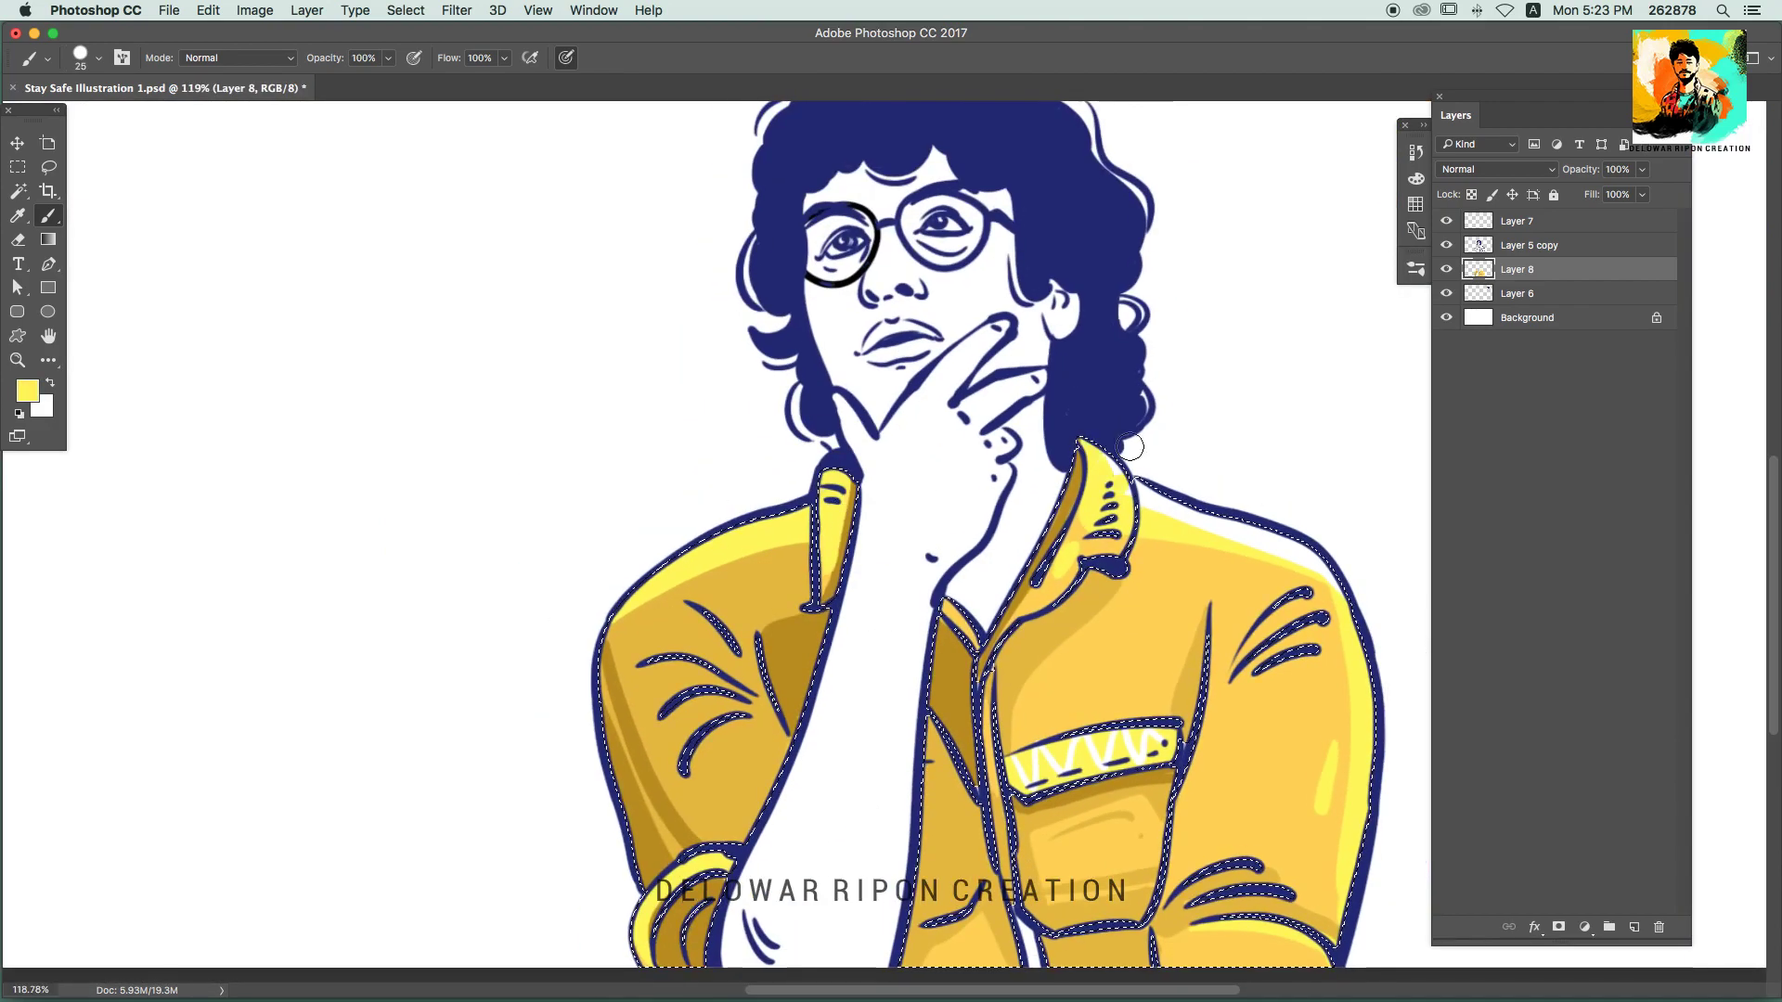
alt+click(1121, 543)
scroll(1121, 542, down, 2)
scroll(1121, 543, up, 1)
alt+click(1086, 460)
scroll(1027, 536, down, 3)
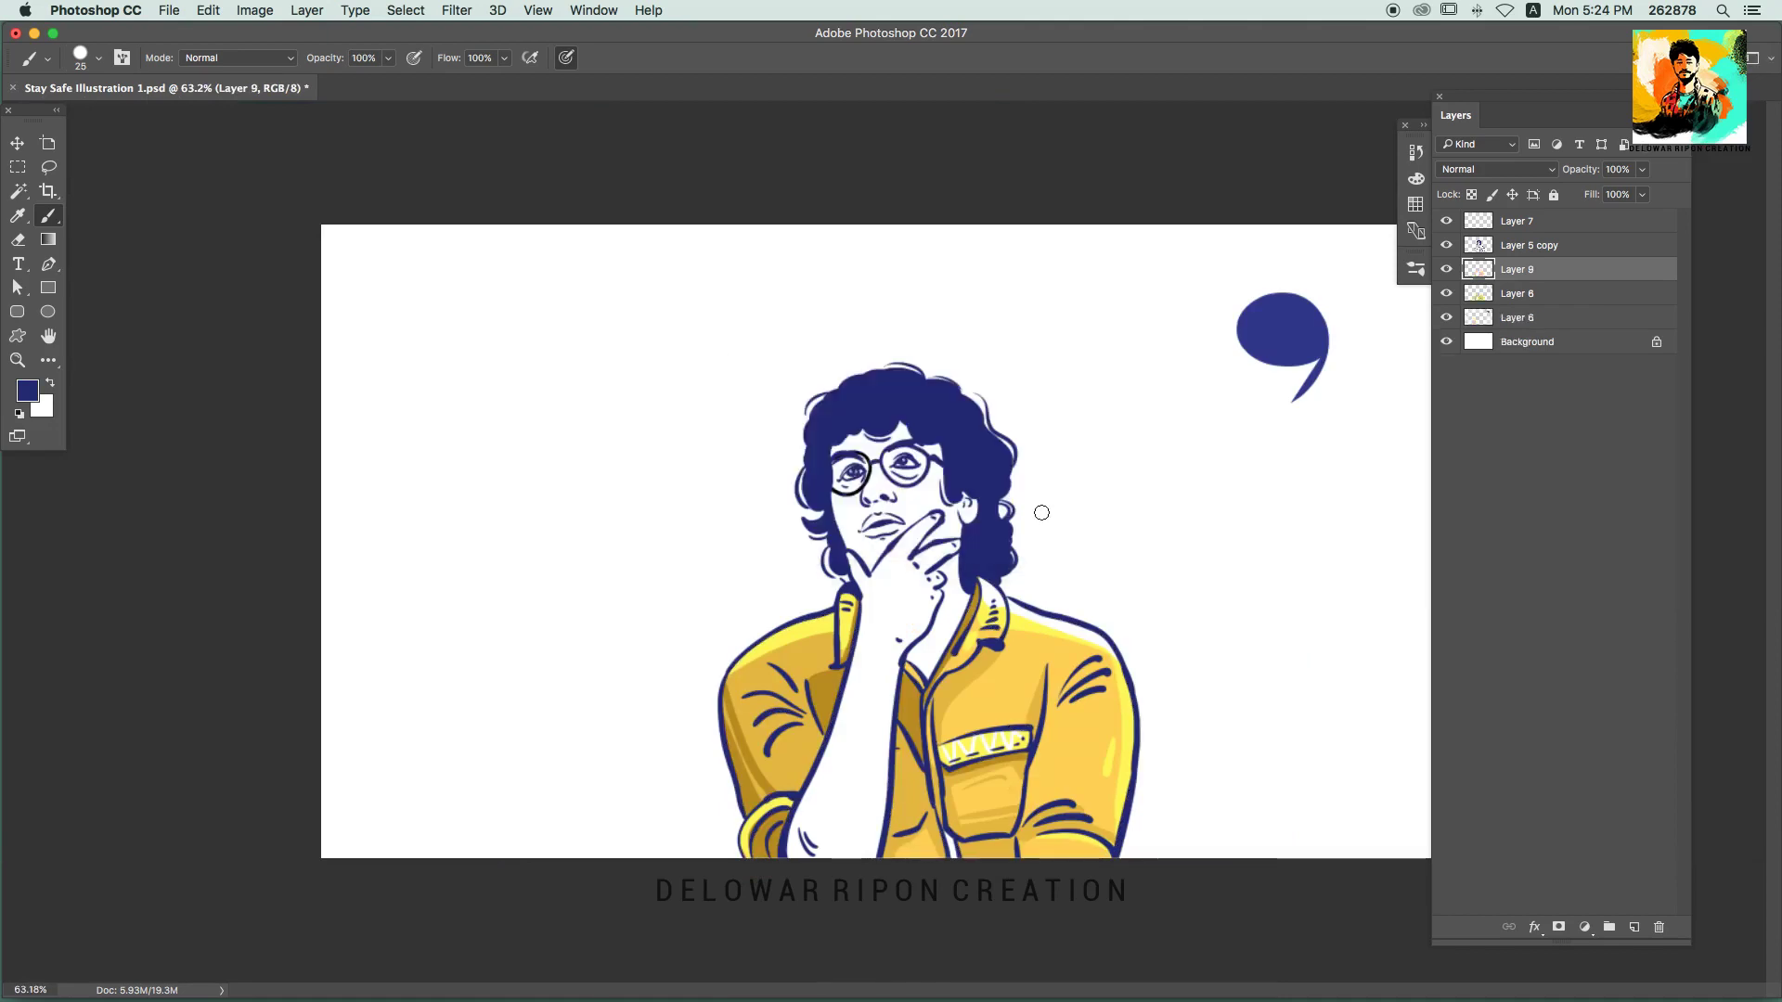
Step: Bring the hair highlight layer to the top and shrink the brush
scroll(1030, 464, up, 3)
scroll(1016, 399, up, 3)
key(ctrl+shift+bracketright)
key(bracketleft)
key(bracketleft)
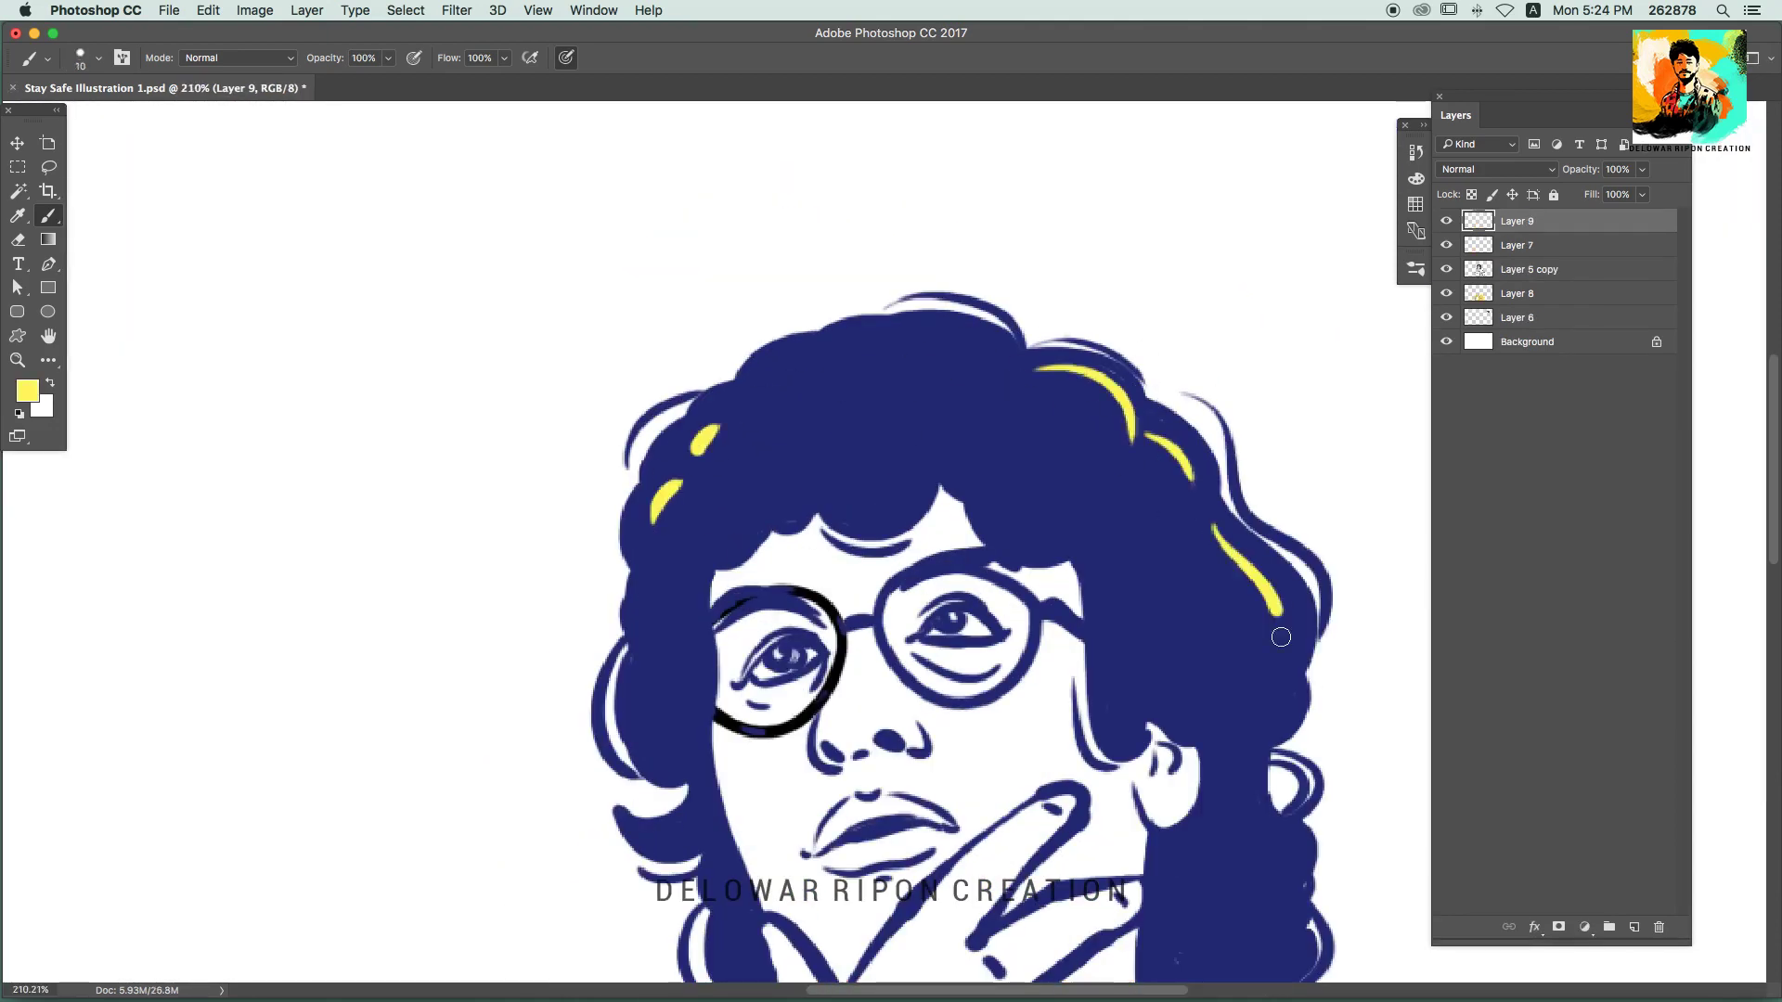
scroll(1281, 637, down, 5)
scroll(1067, 494, up, 4)
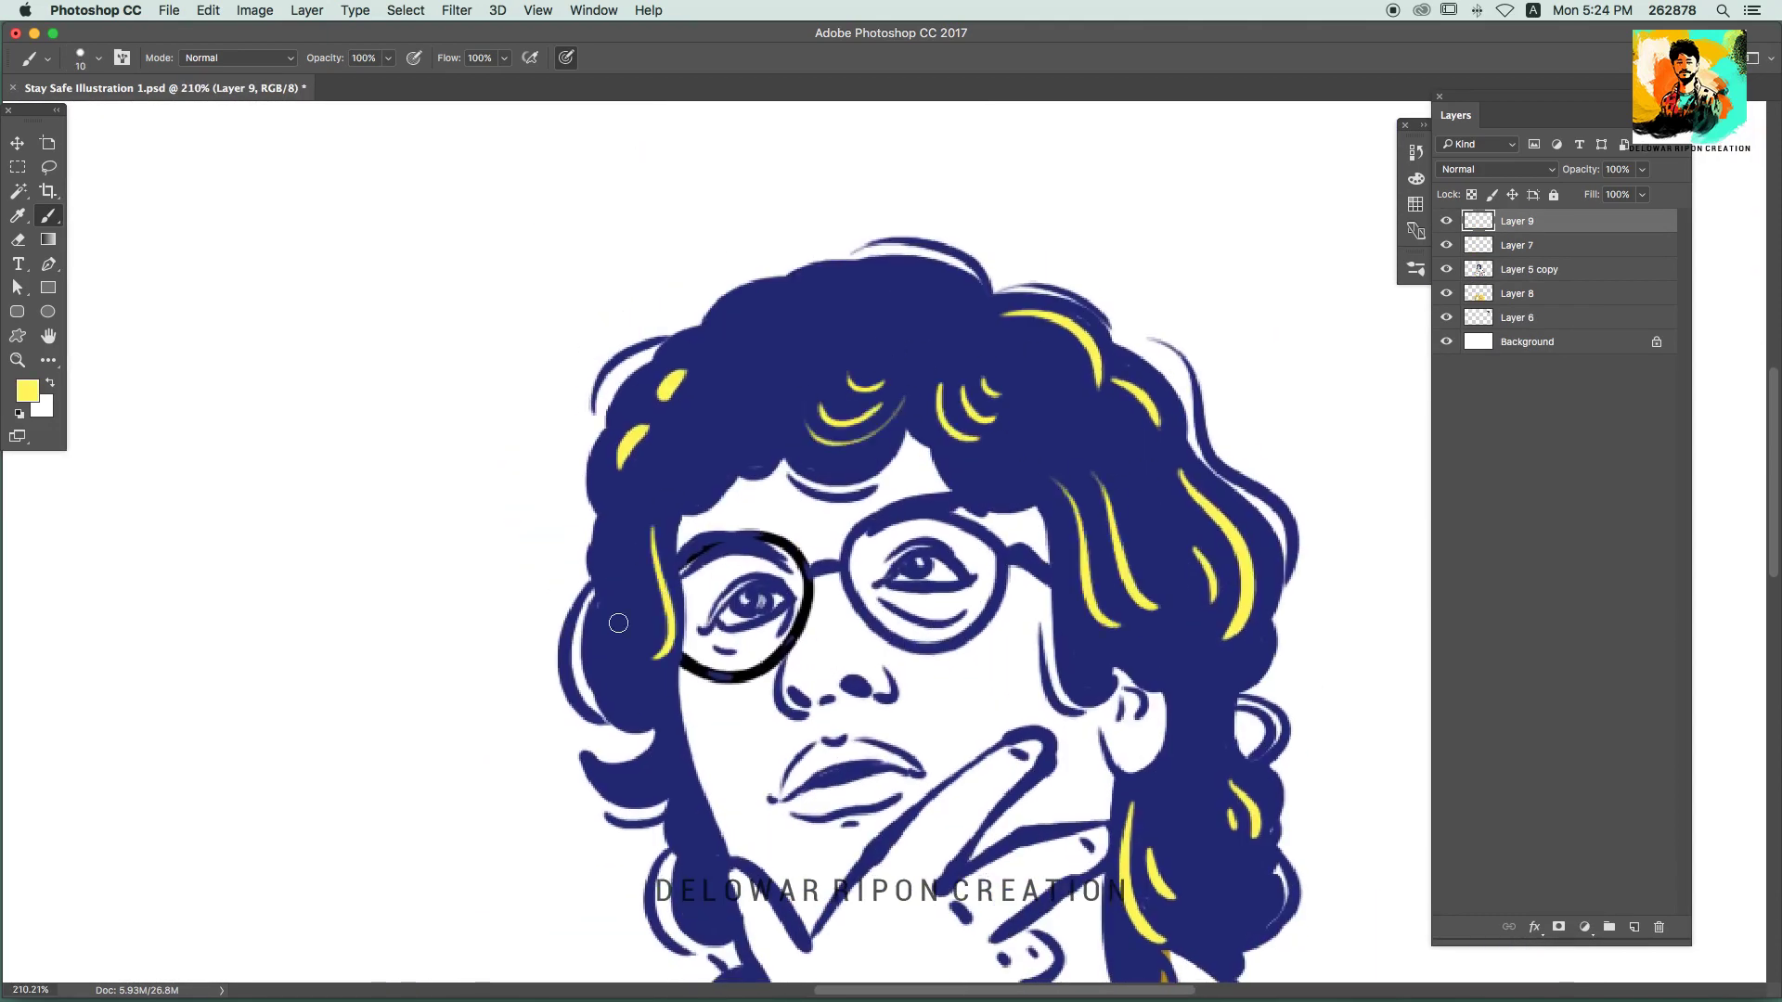
Step: Give the glasses-ring line-art layer a navy Color Overlay effect
key(v)
scroll(622, 647, down, 3)
scroll(800, 366, up, 3)
key(d)
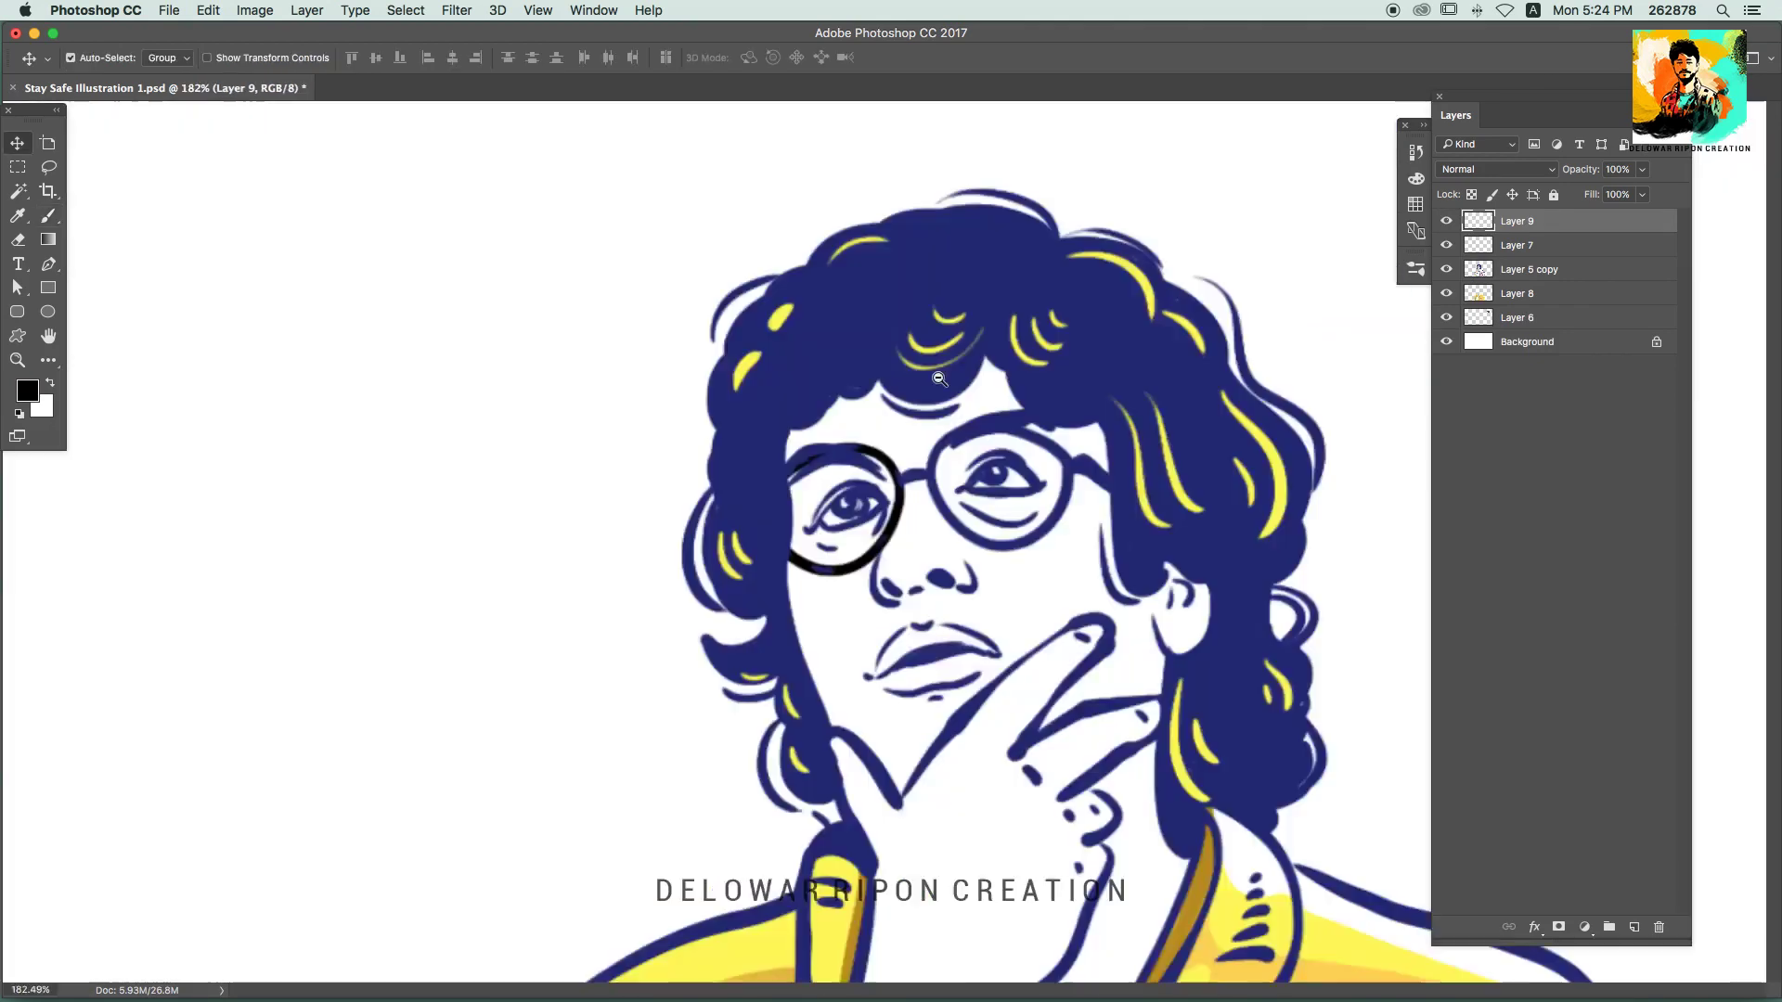
scroll(961, 501, up, 3)
click(961, 501)
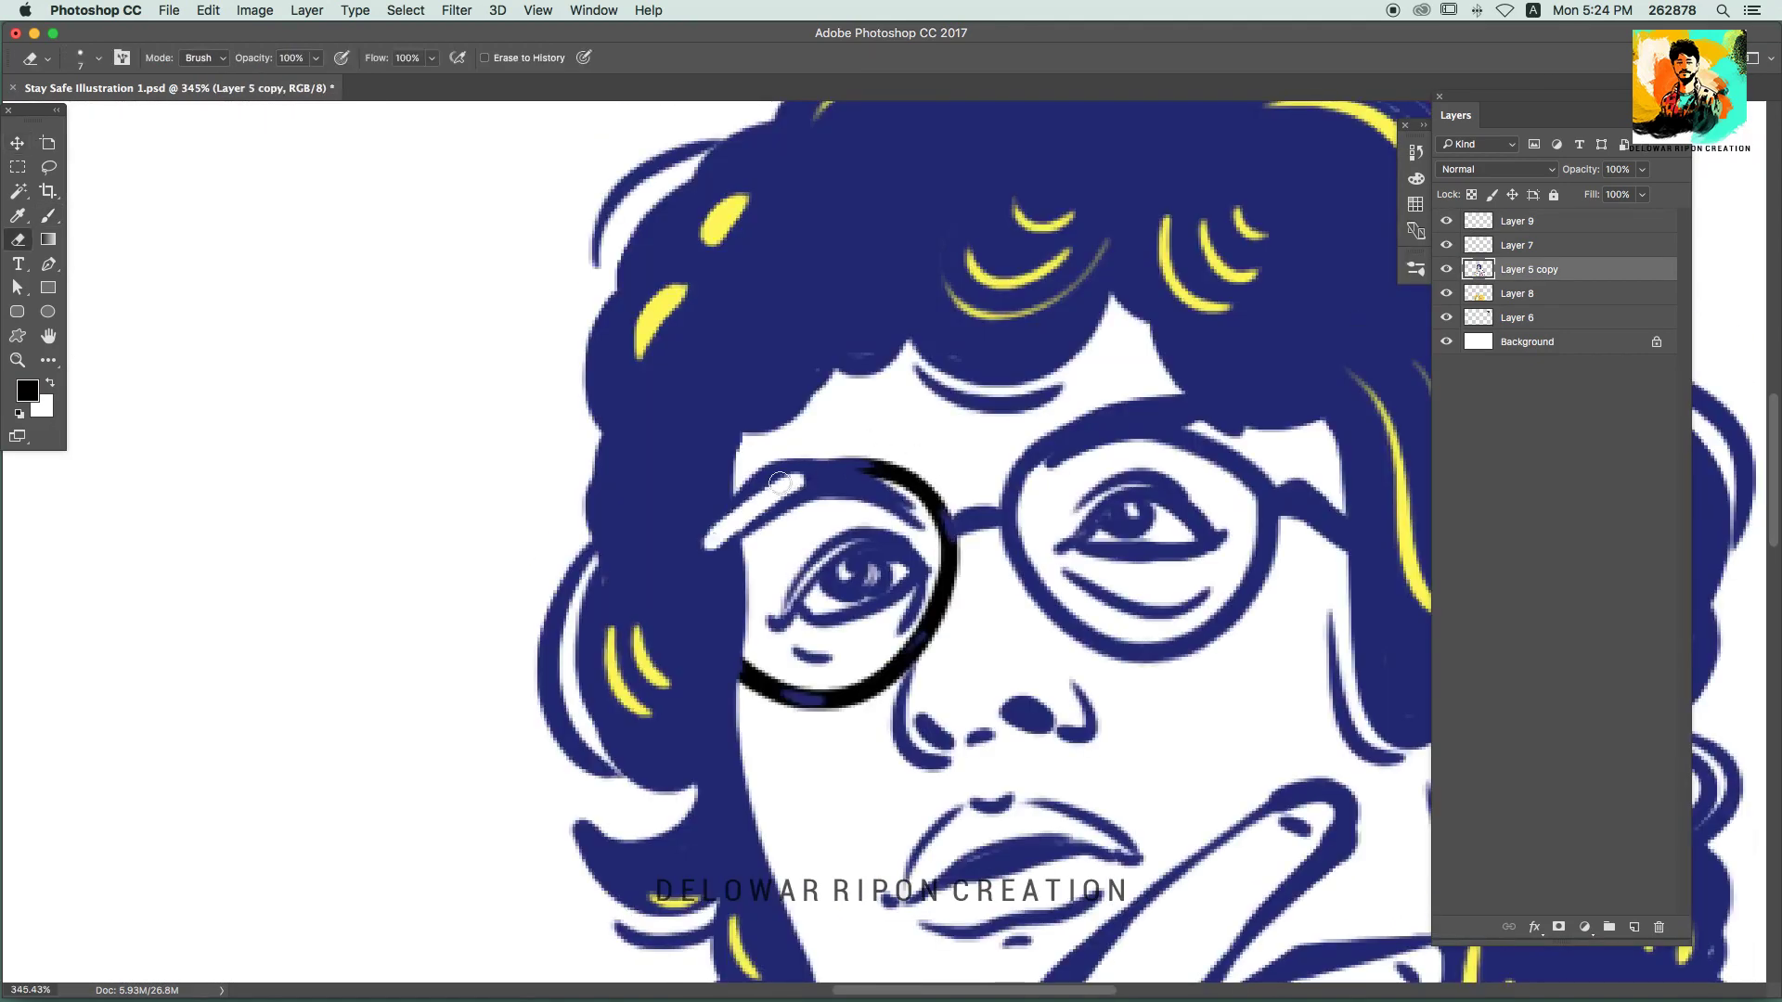
click(1533, 926)
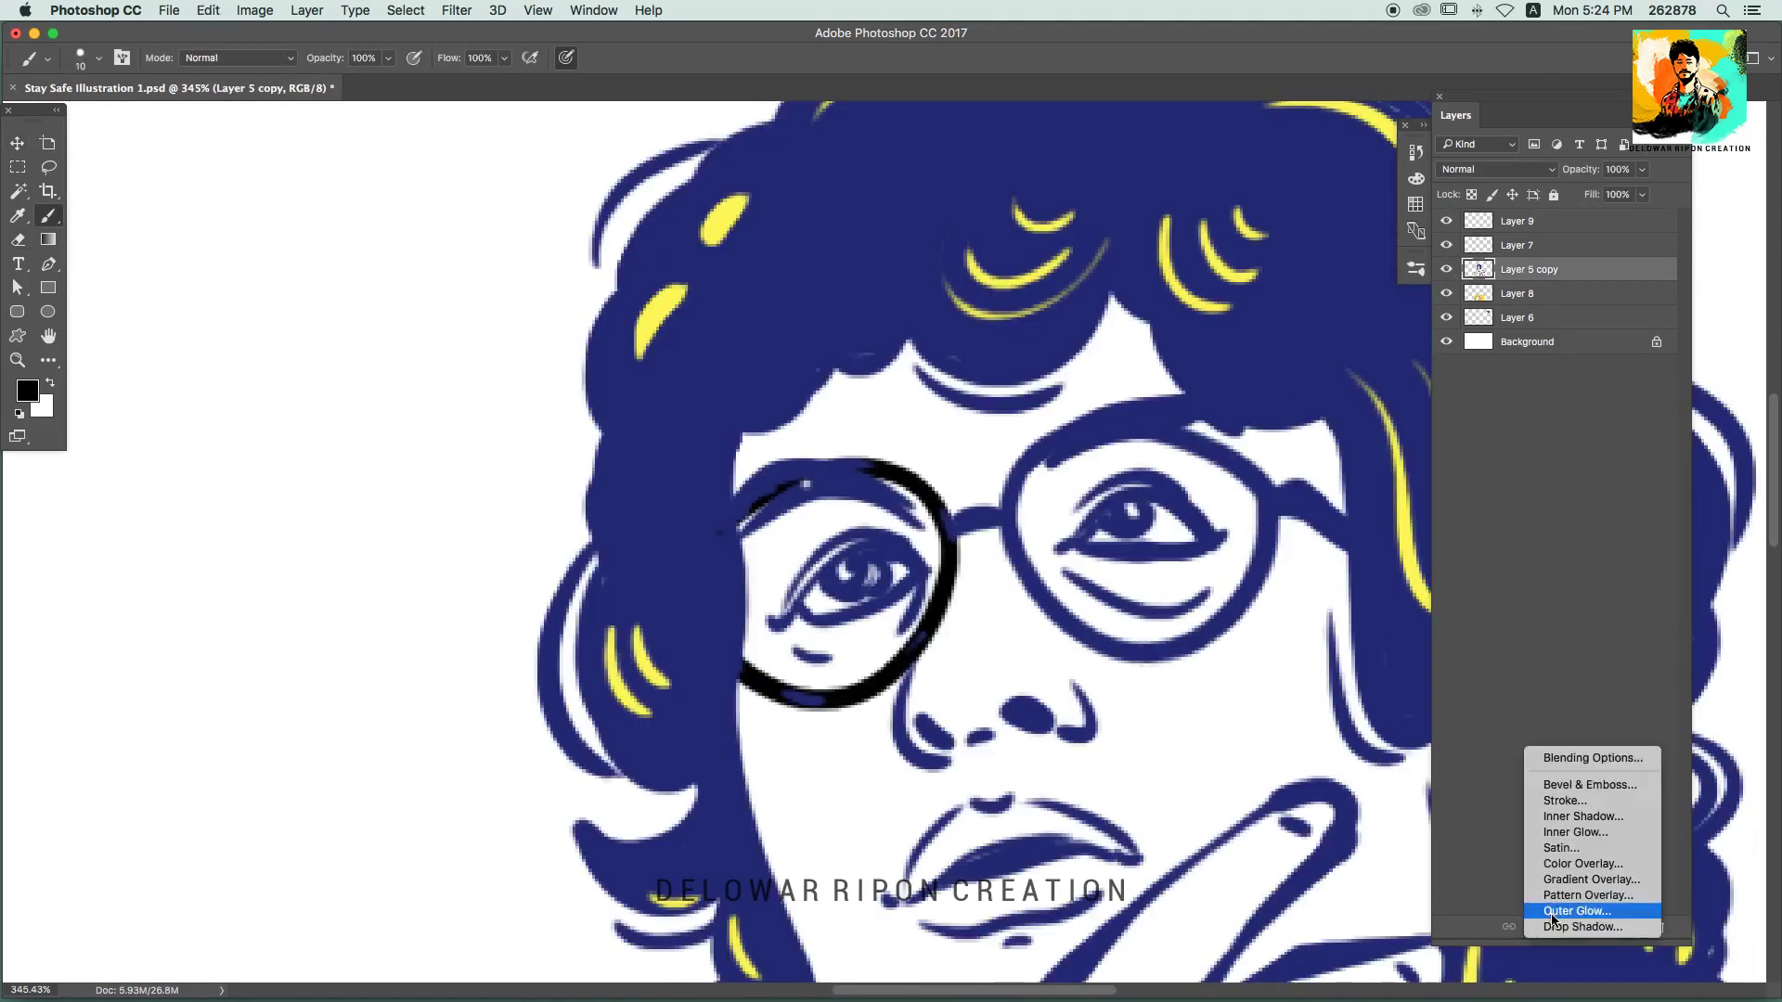
click(1568, 868)
click(1522, 221)
Step: Select the face, neck and hand skin area inside the outlines
scroll(770, 529, right, 5)
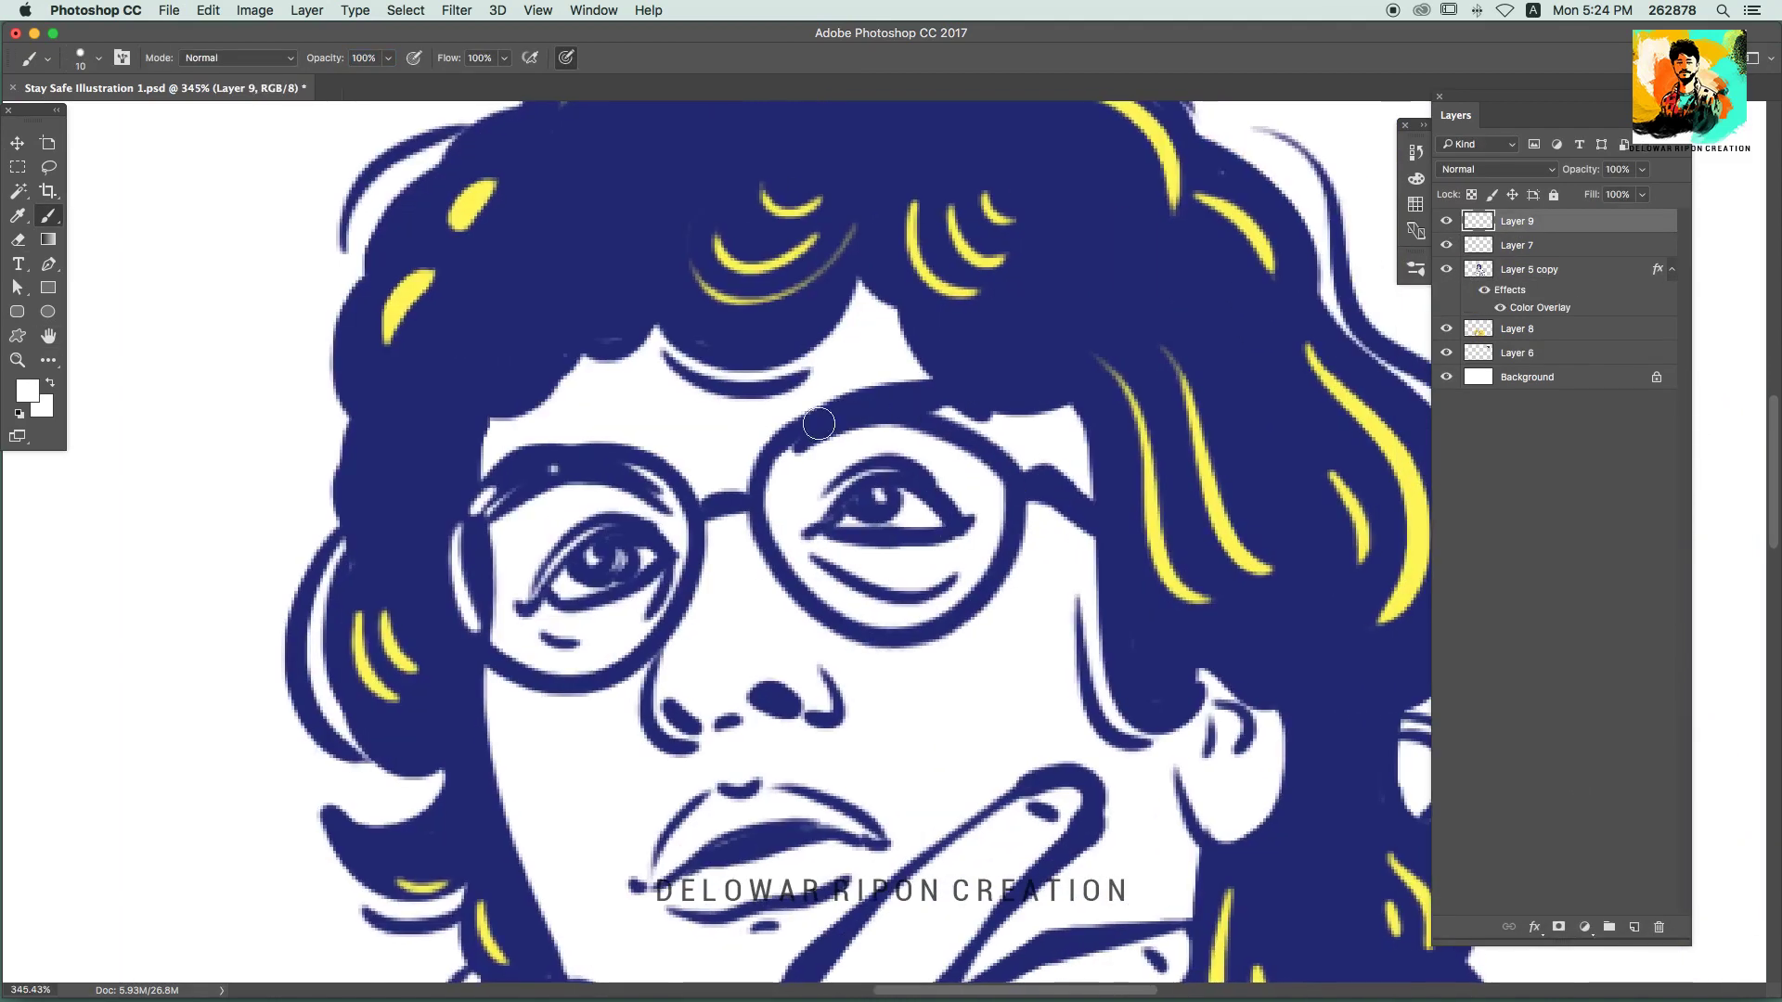
scroll(875, 622, down, 5)
scroll(891, 585, up, 3)
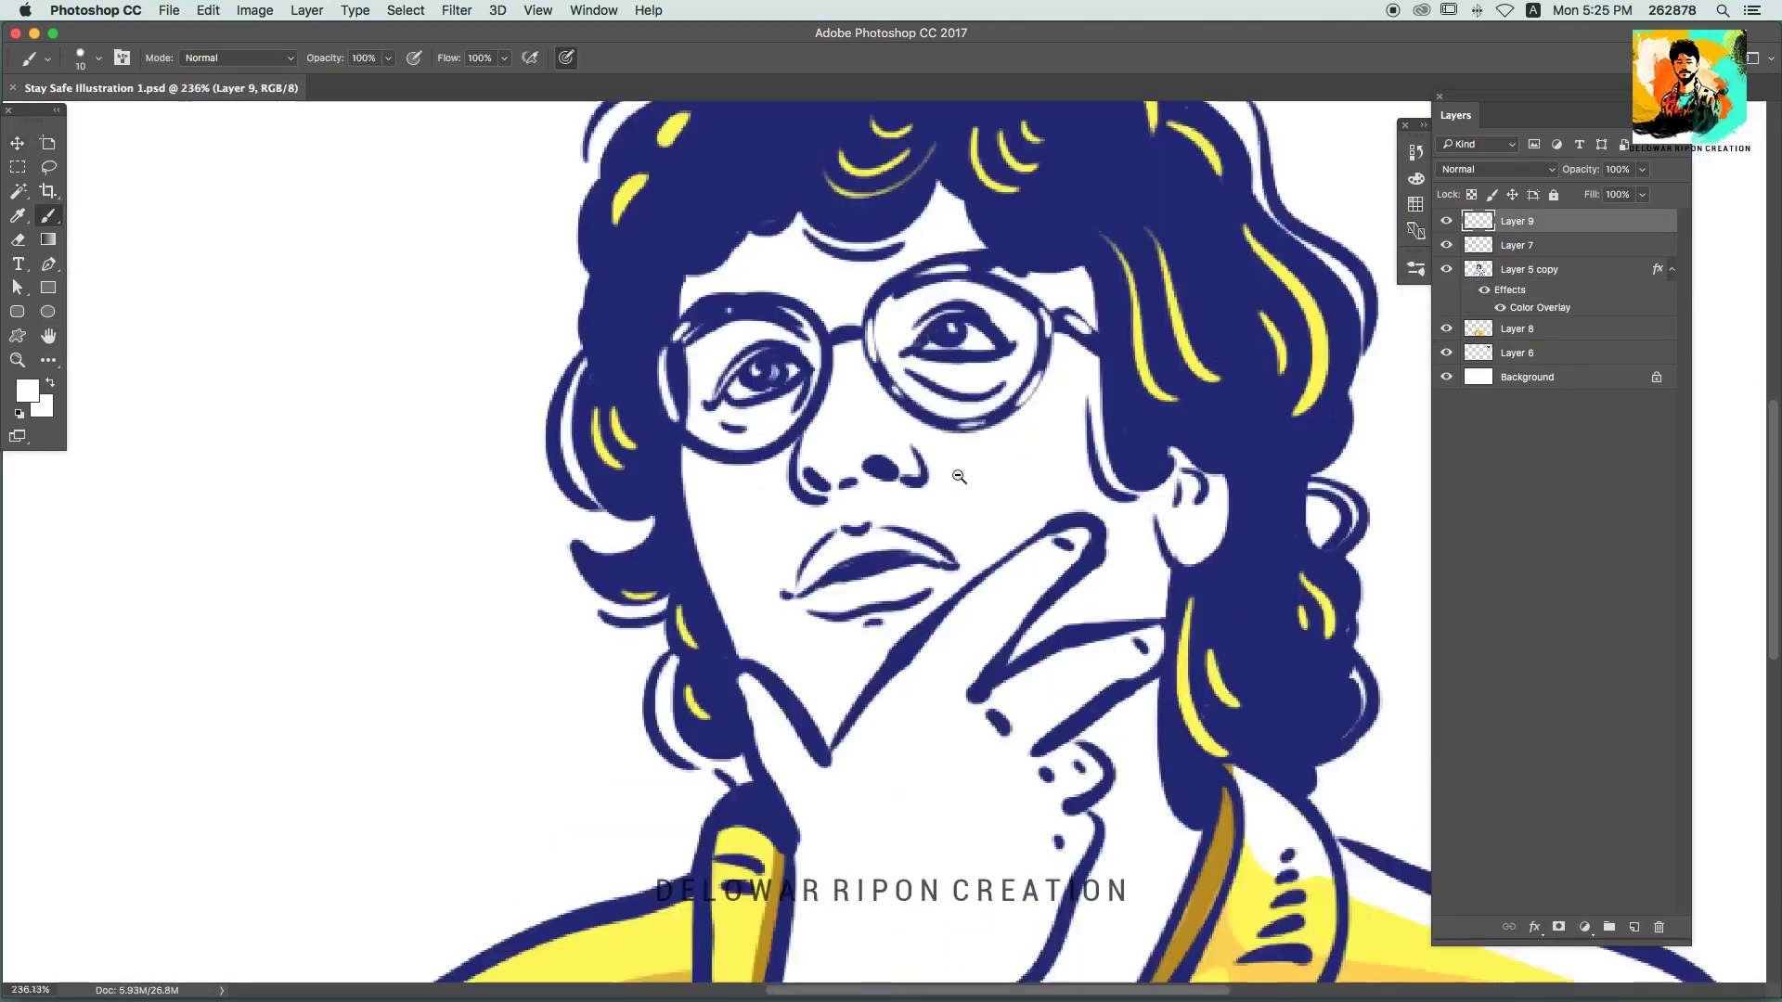
scroll(902, 547, down, 2)
click(1503, 269)
Step: Add a new skin layer and move it below the line art
key(w)
scroll(1071, 380, up, 5)
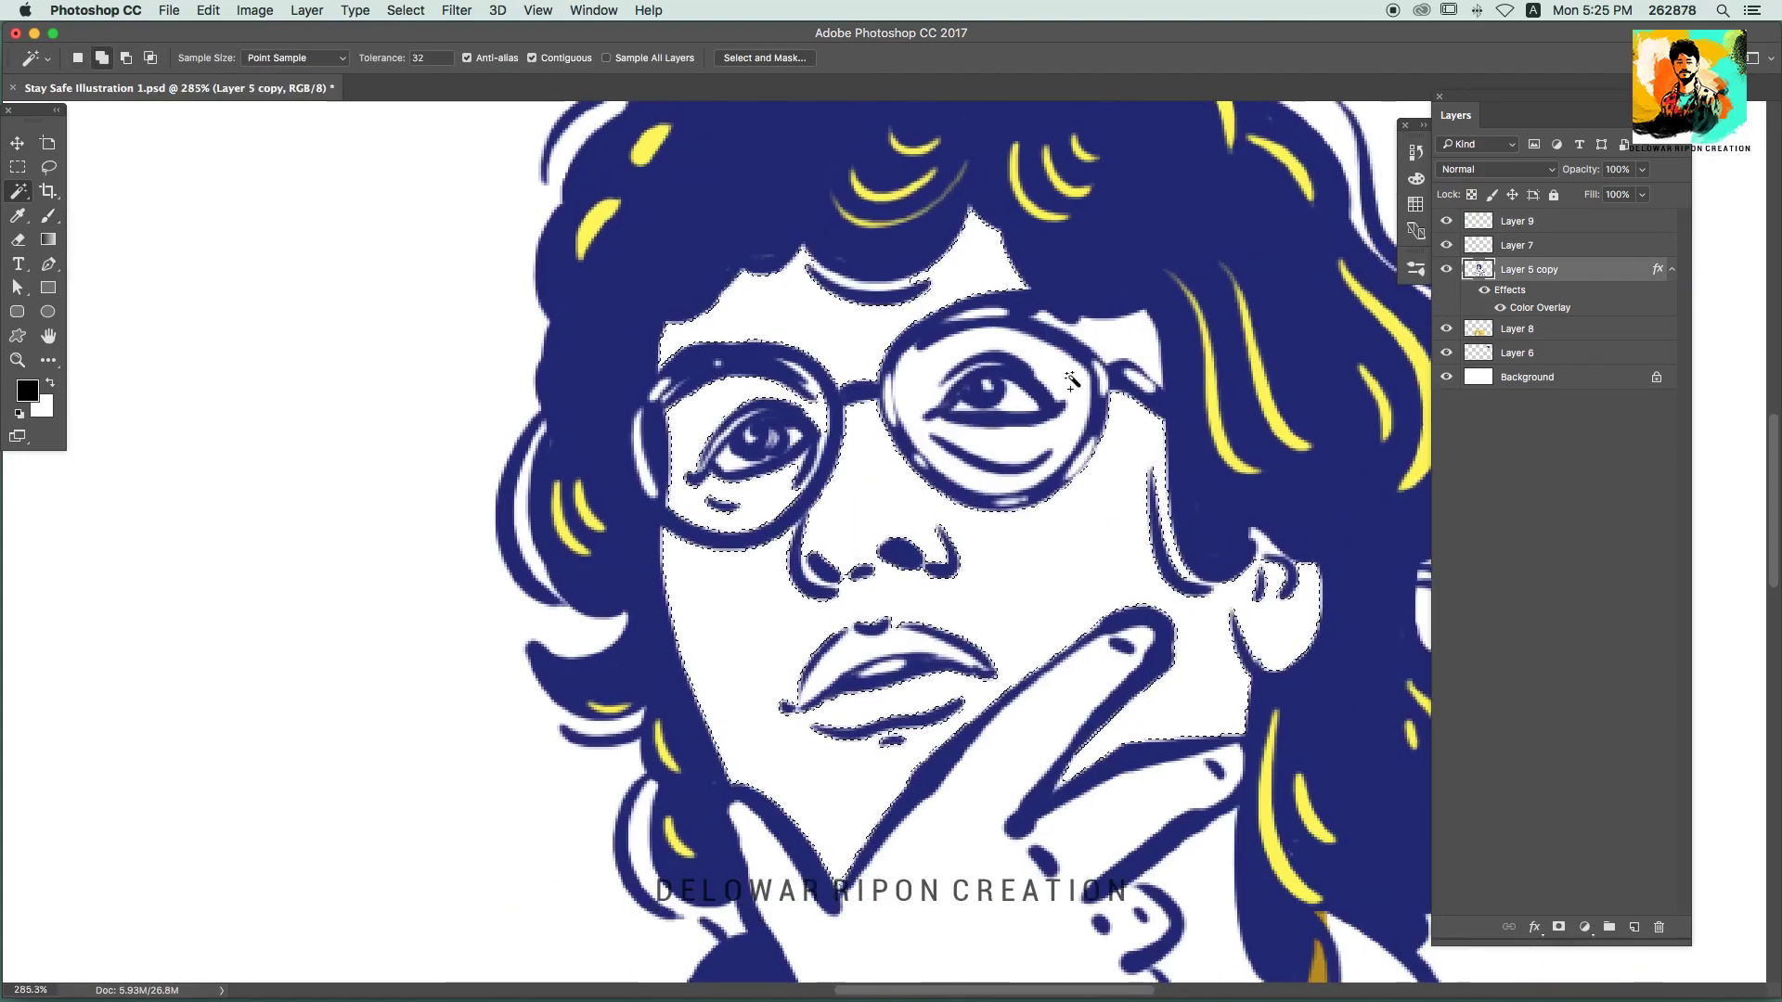
scroll(1112, 350, down, 5)
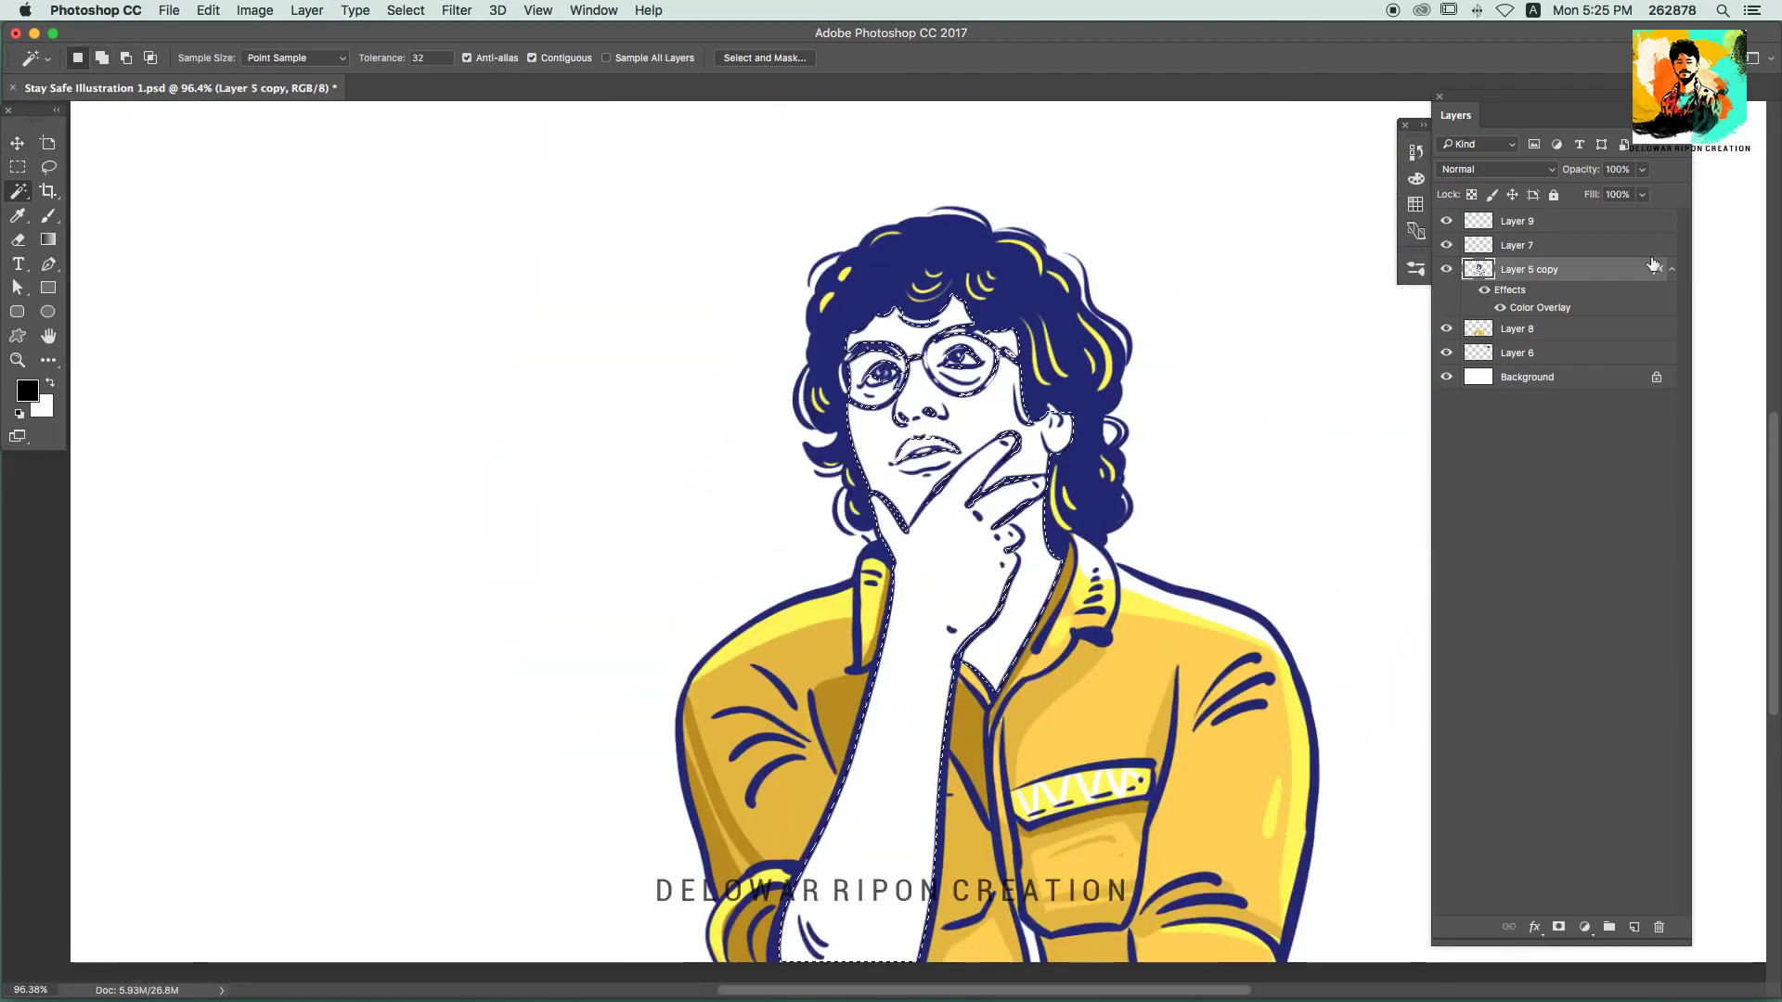
click(1521, 353)
key(super+shift+alt+n)
key(b)
Step: Fill the skin selection with a salmon colour and deselect
click(27, 390)
click(1503, 469)
click(1373, 469)
click(1674, 449)
key(alt+BackSpace)
key(super+d)
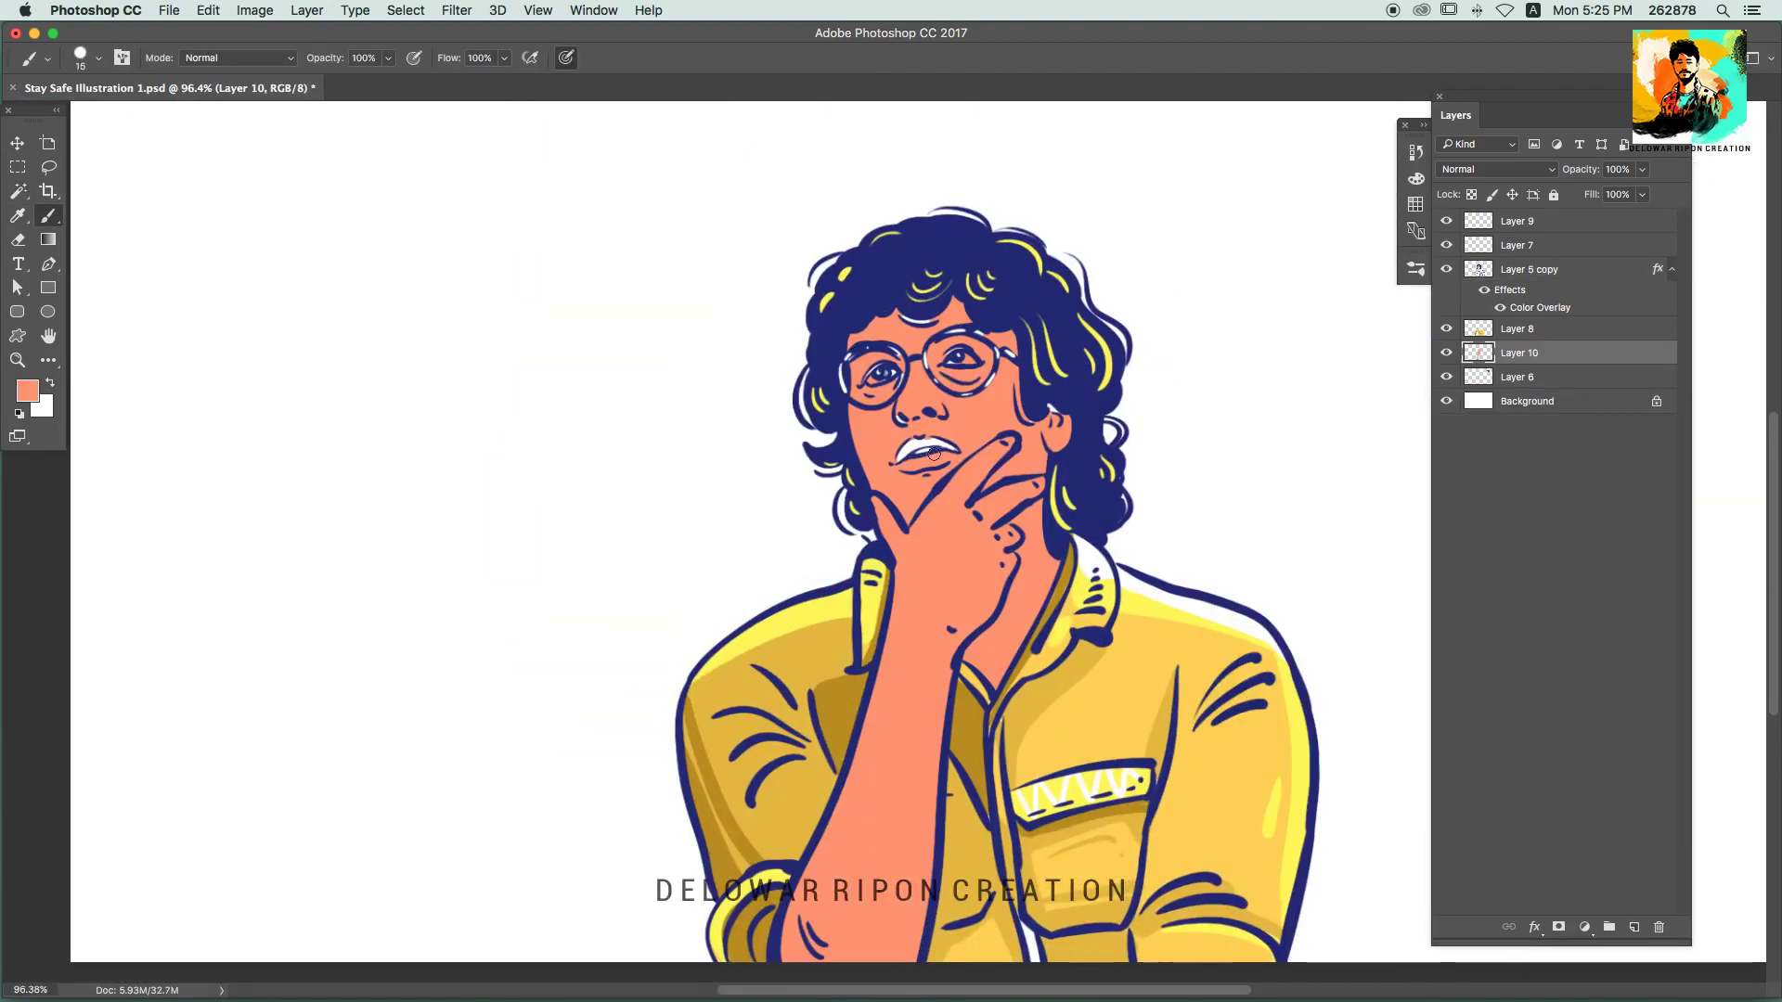
Step: Lighten the skin to peach with Hue/Saturation Hue +30, Lightness +19, then select Layer 8
key(i)
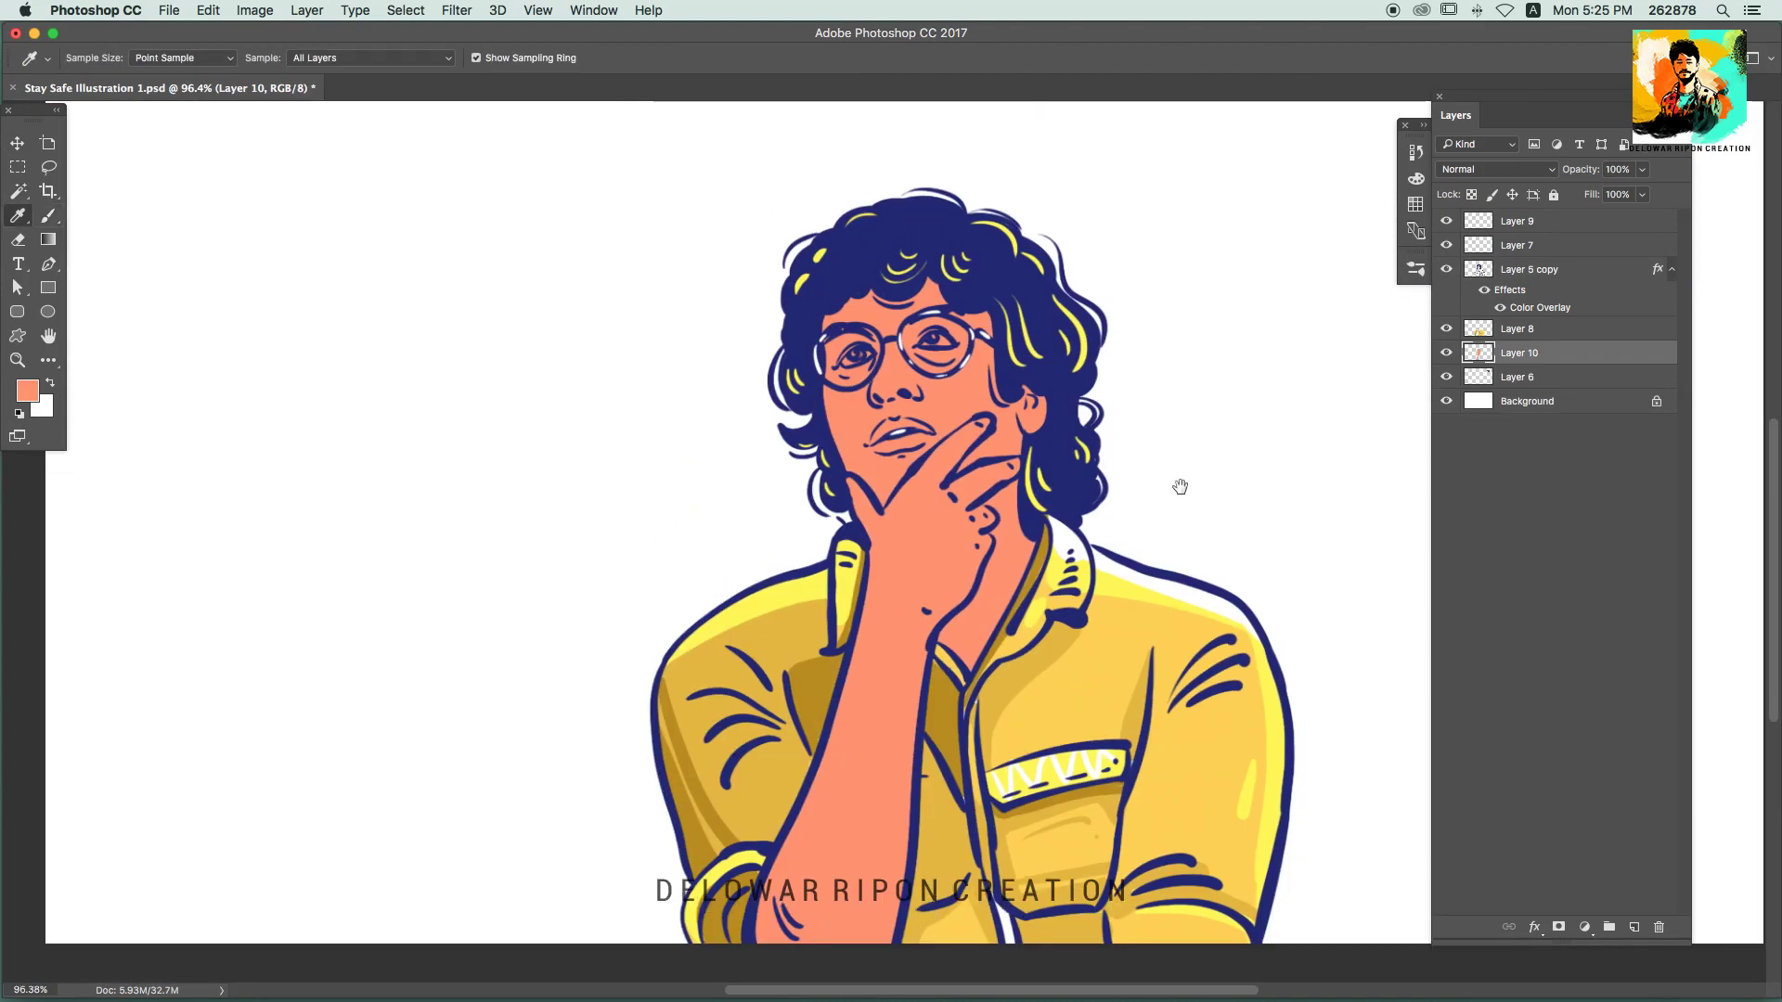
key(super+u)
drag(1527, 259, 1536, 268)
drag(1528, 353, 1545, 354)
drag(1535, 264, 1539, 265)
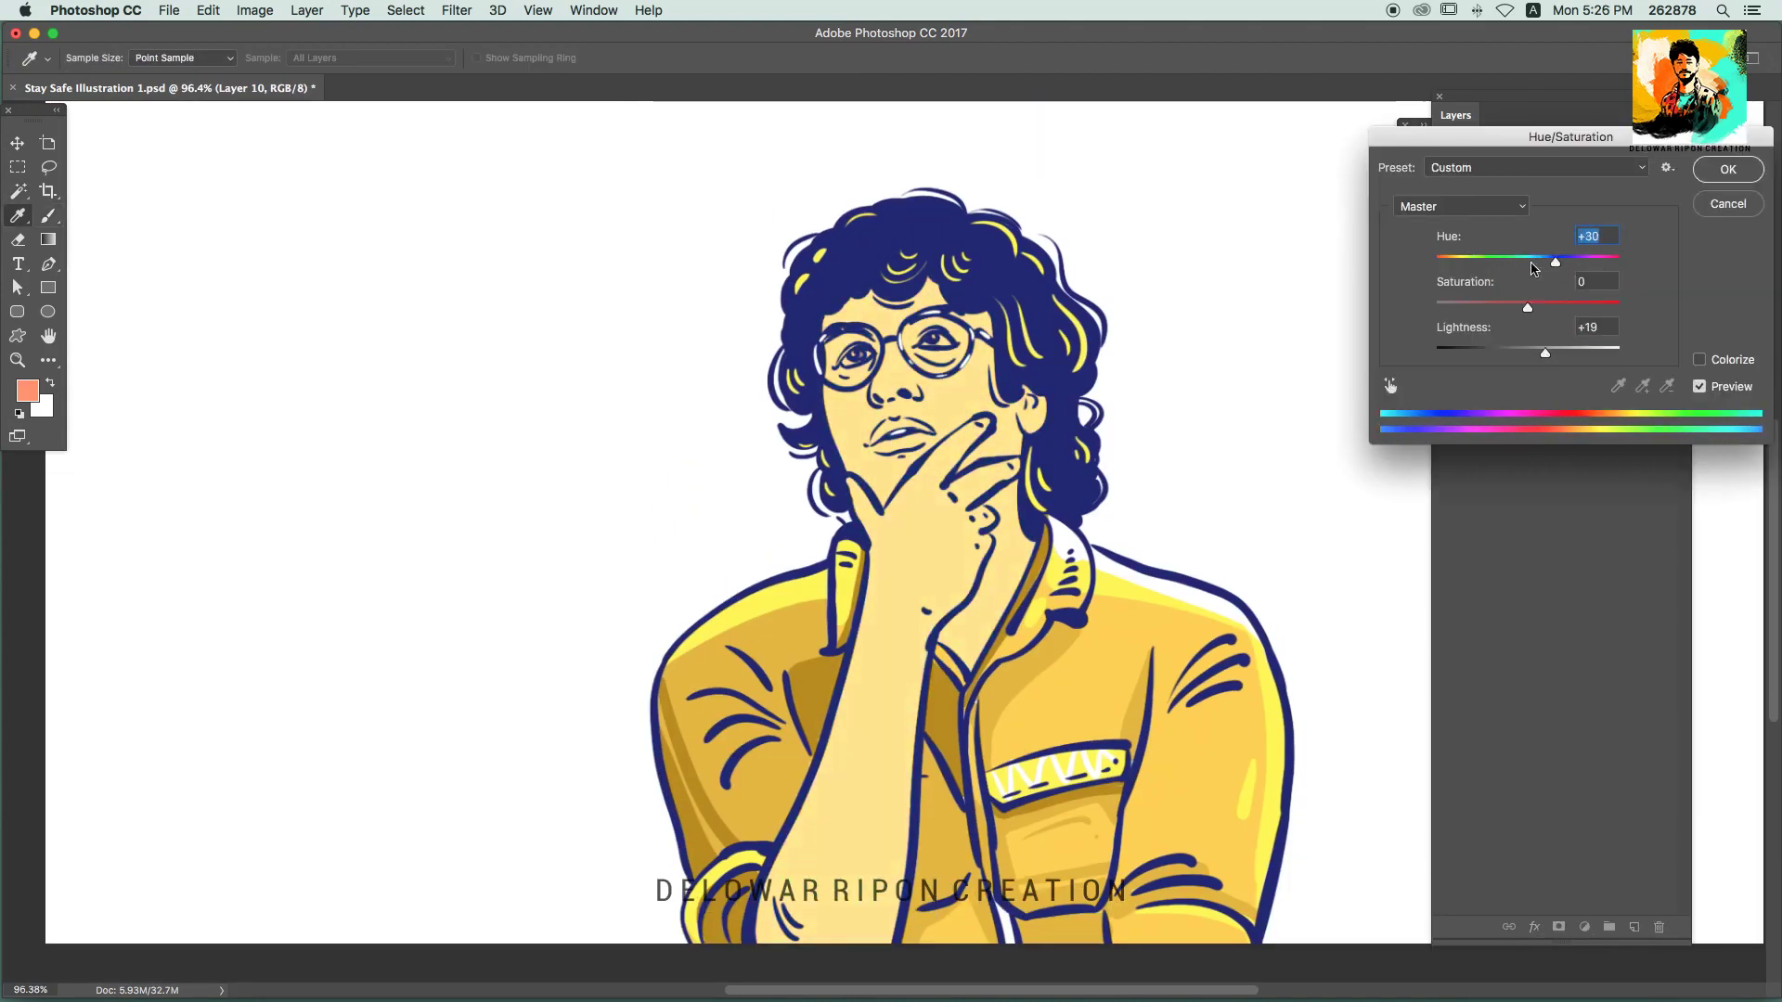
key(Return)
click(1226, 749)
key(i)
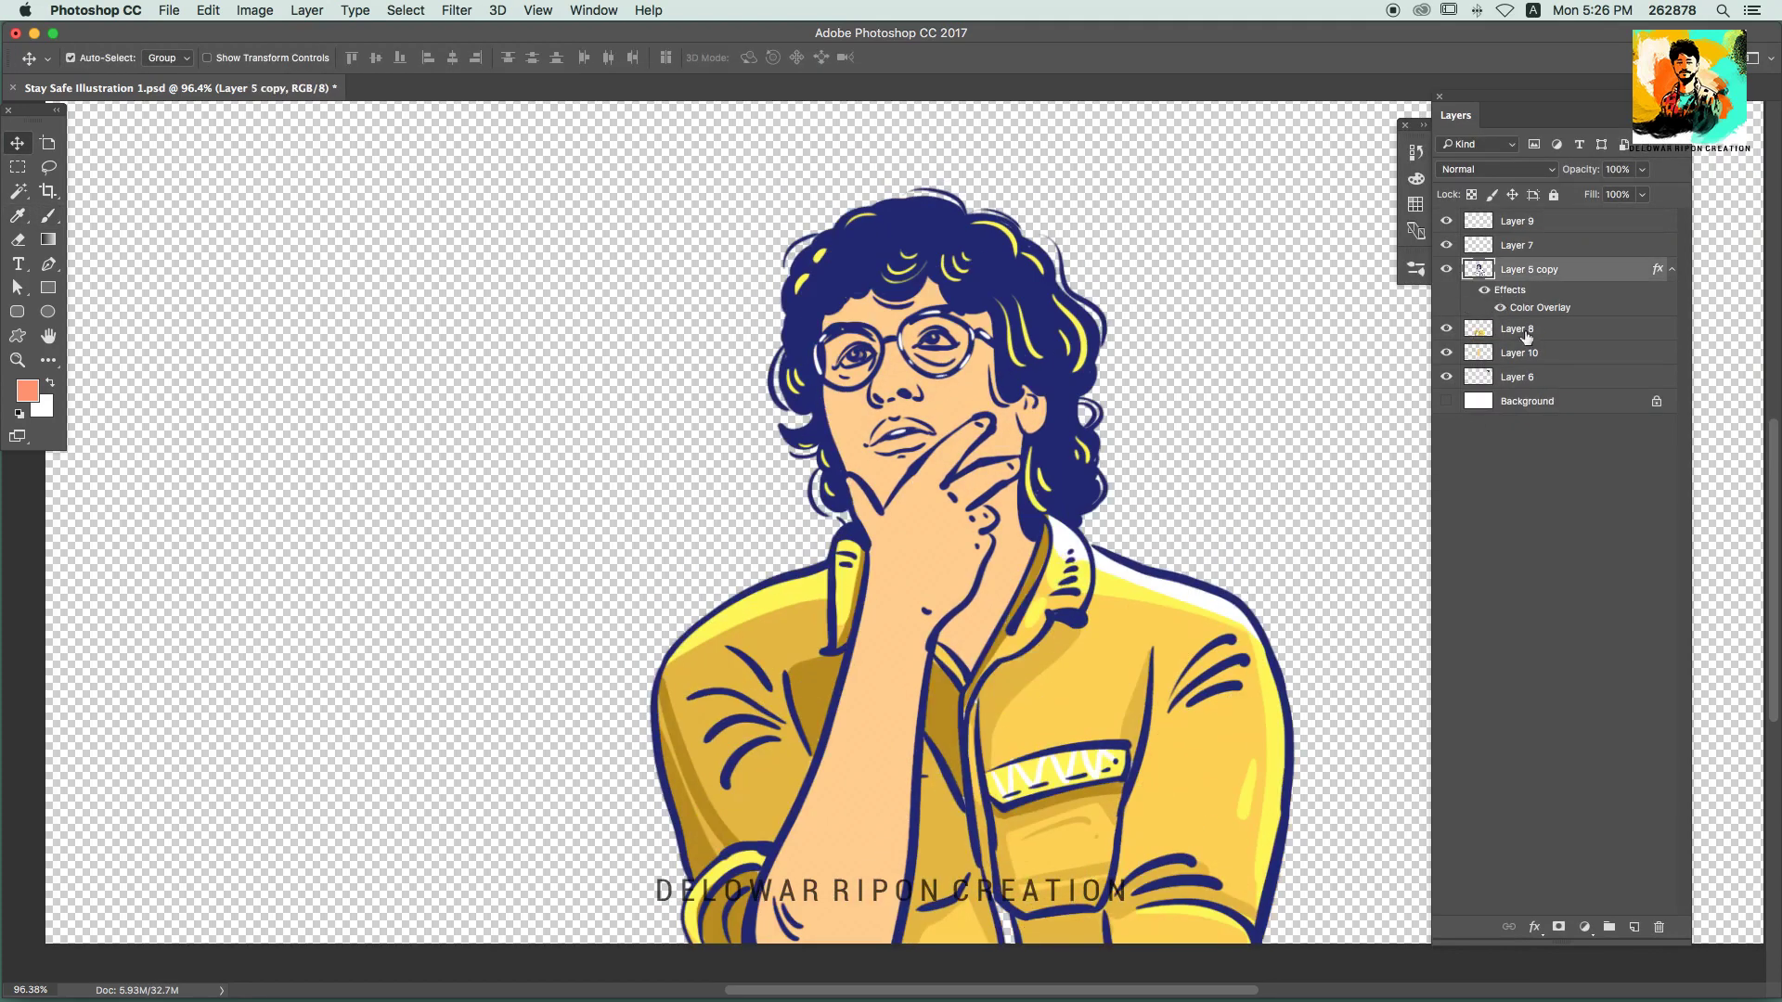
Step: Shift the Layer 8 shirt hue to purple, then check the skin layer's Hue/Saturation unchanged
key(ctrl+u)
mouse_move(1528, 263)
mouse_down()
mouse_move(1487, 262)
mouse_move(1471, 305)
mouse_move(1450, 307)
mouse_up()
key(Return)
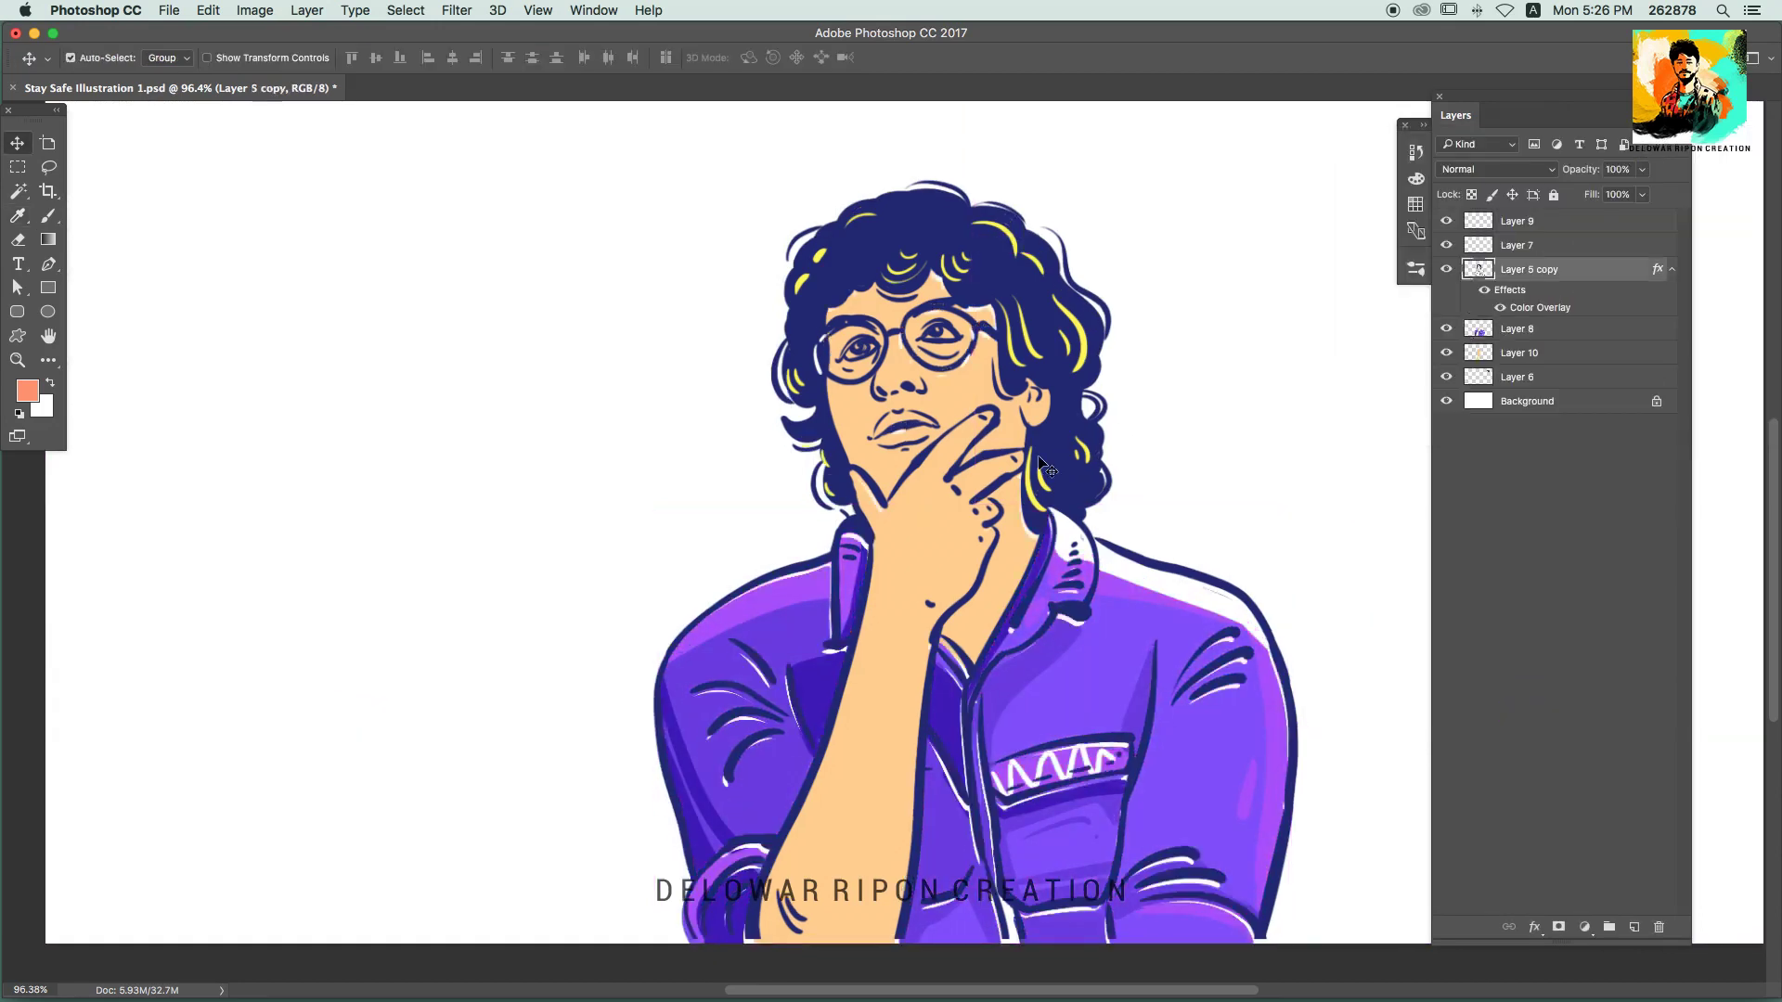
click(1532, 353)
key(ctrl+u)
key(Escape)
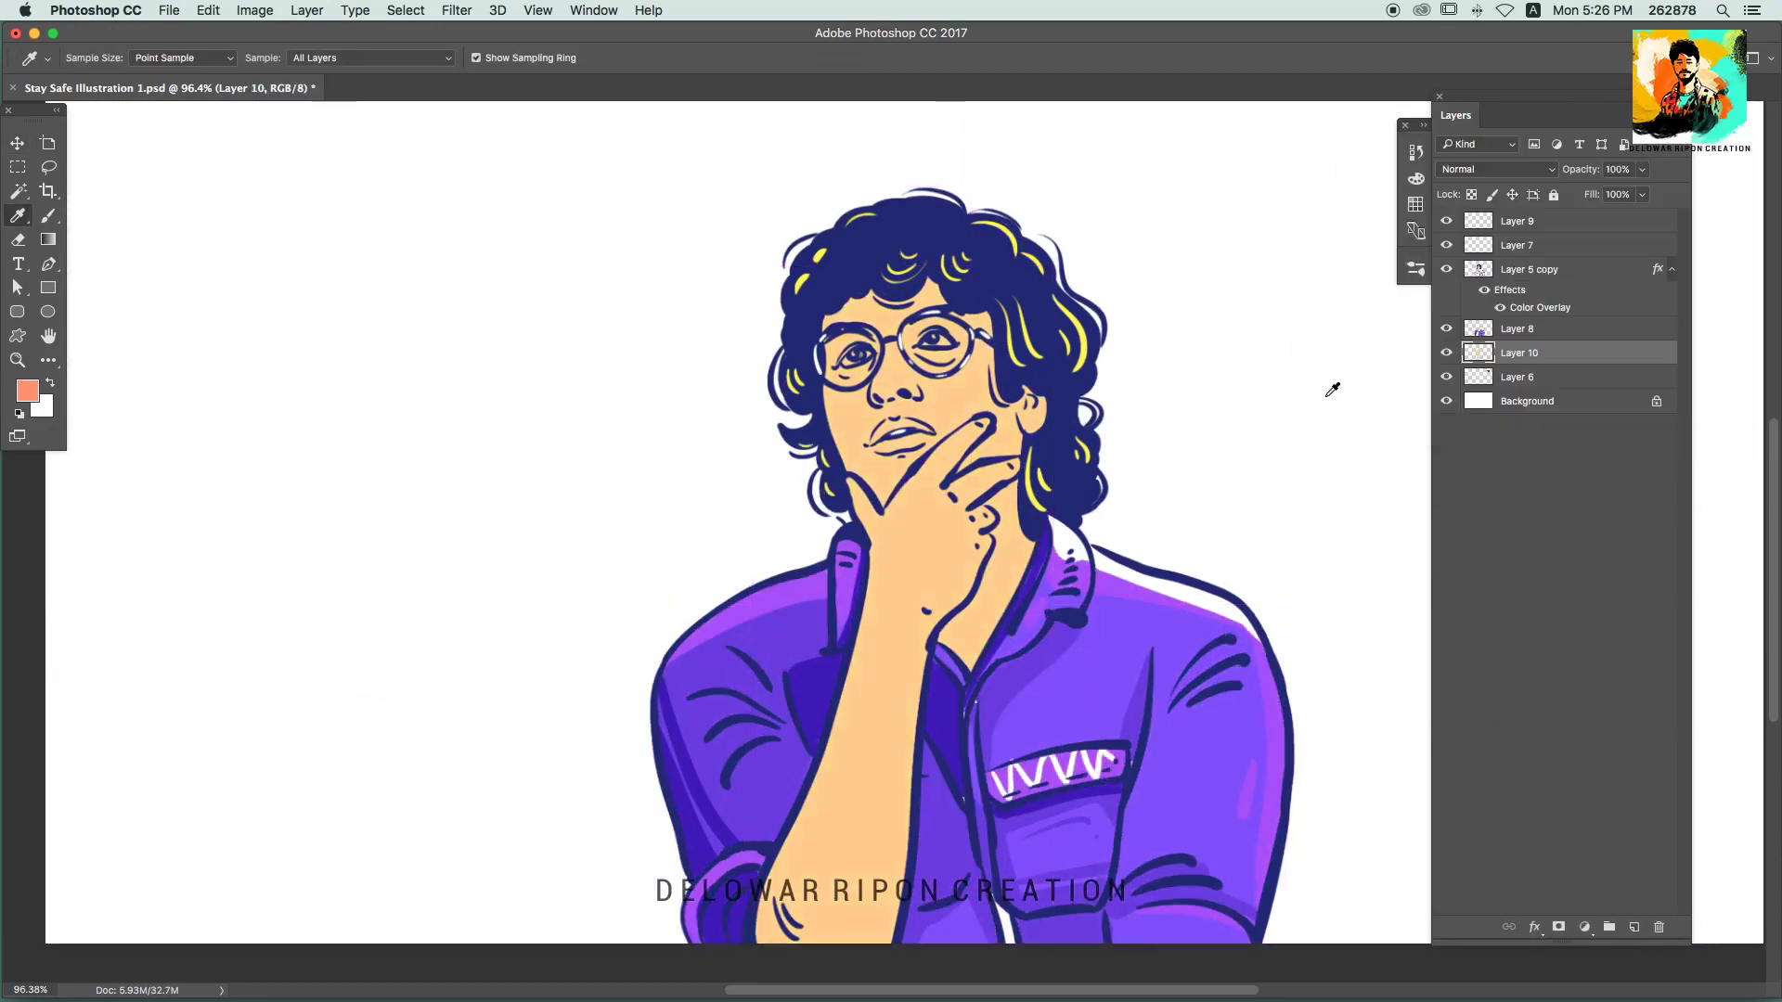
Step: Reselect shirt Layer 8 and fit the whole image in view
key(v)
scroll(1003, 883, up, 5)
click(919, 659)
key(b)
scroll(928, 774, down, 3)
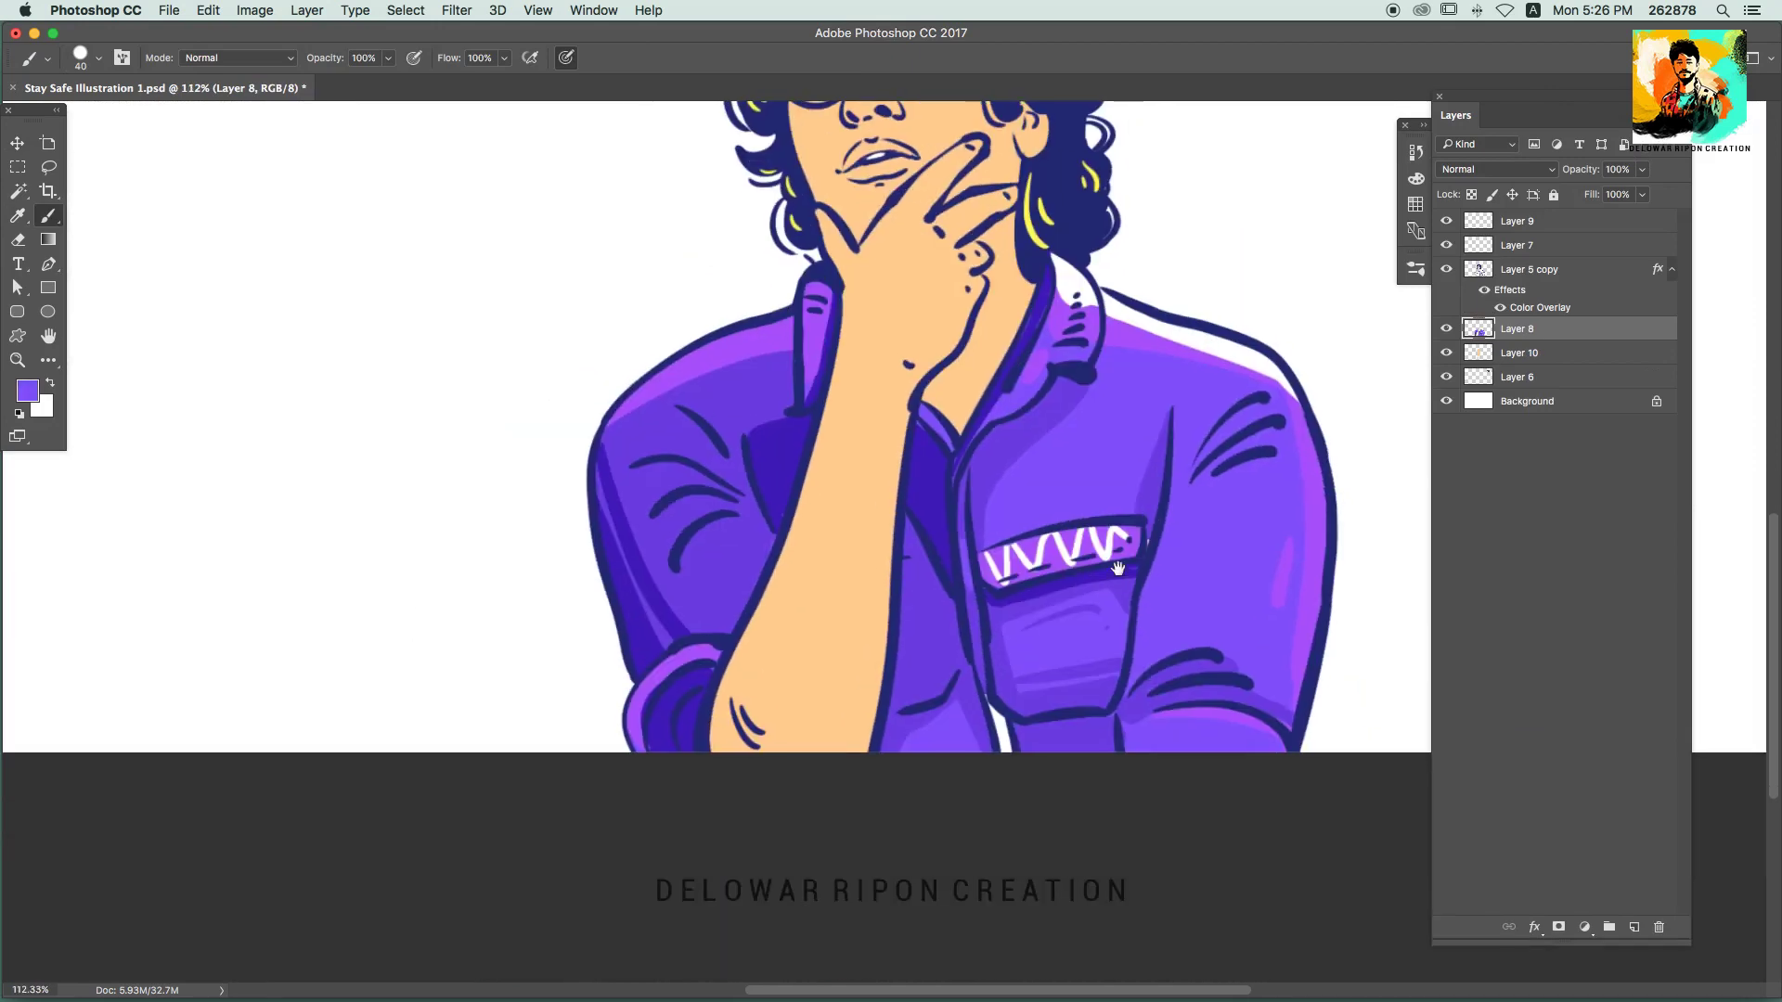
key(v)
key(ctrl+0)
Step: Hide Layer 6, load the Layer 10 skin selection and pick an orange shading colour
click(1522, 377)
click(1446, 376)
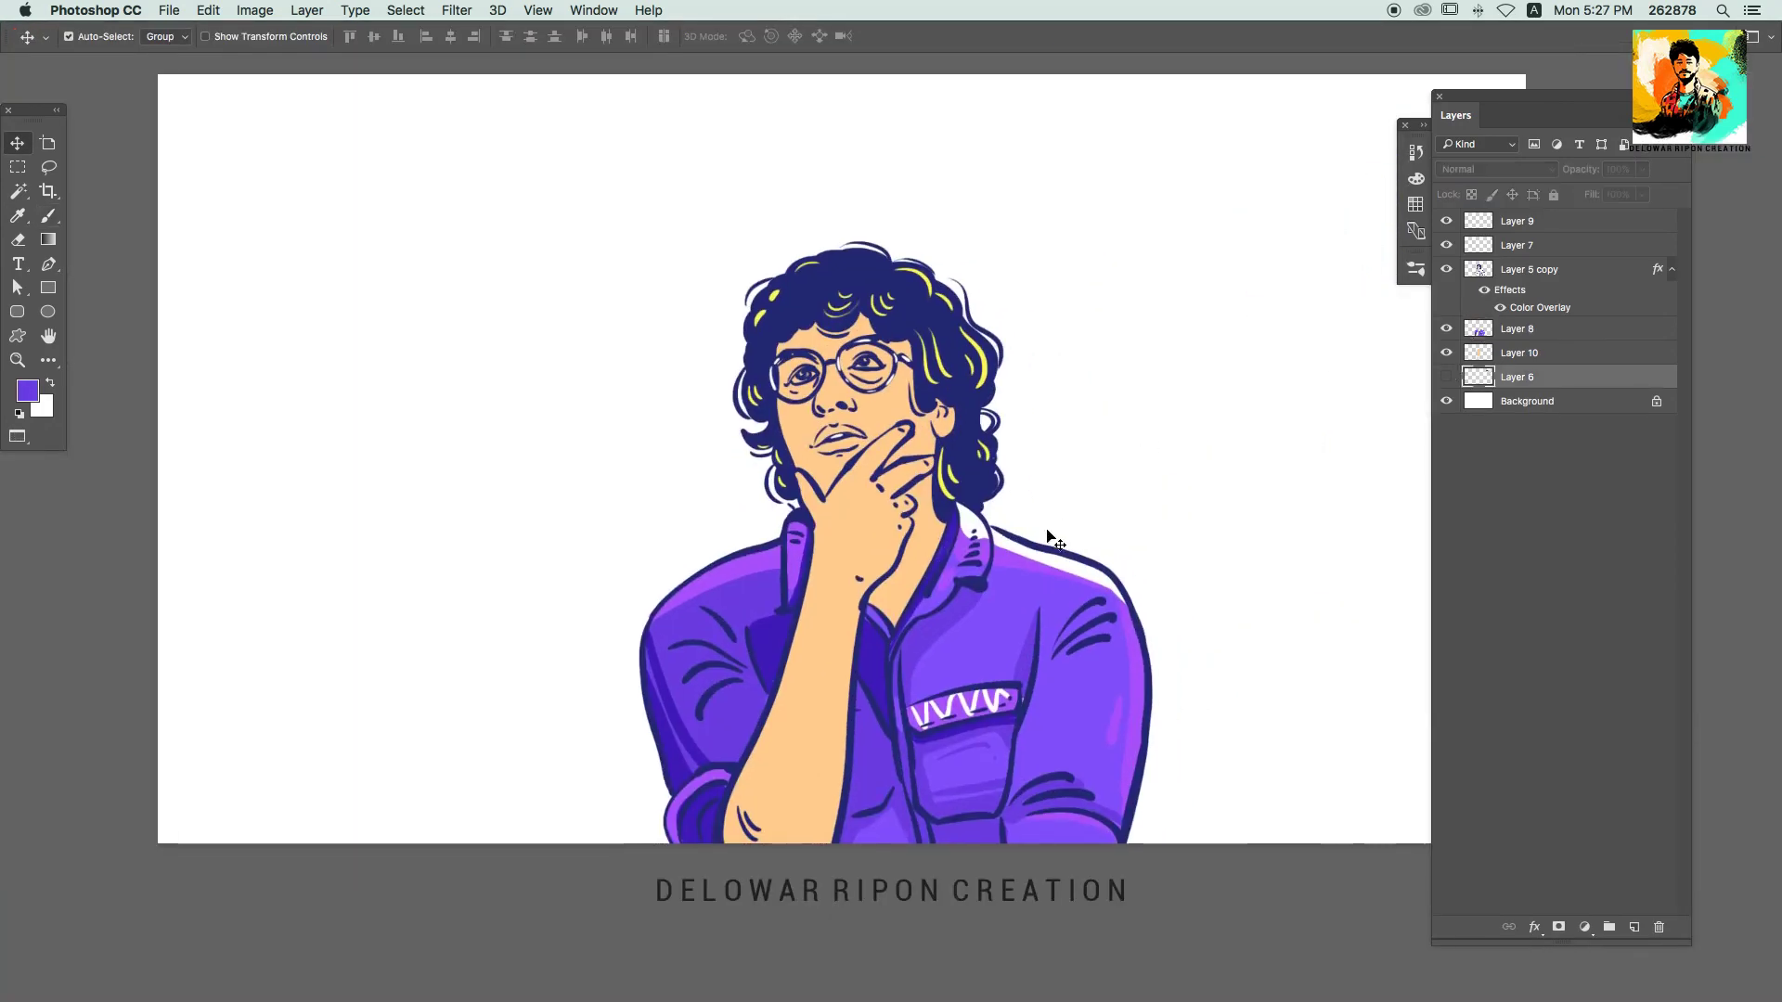
click(1519, 353)
ctrl+click(1478, 353)
key(ctrl+plus)
key(i)
click(891, 511)
click(27, 390)
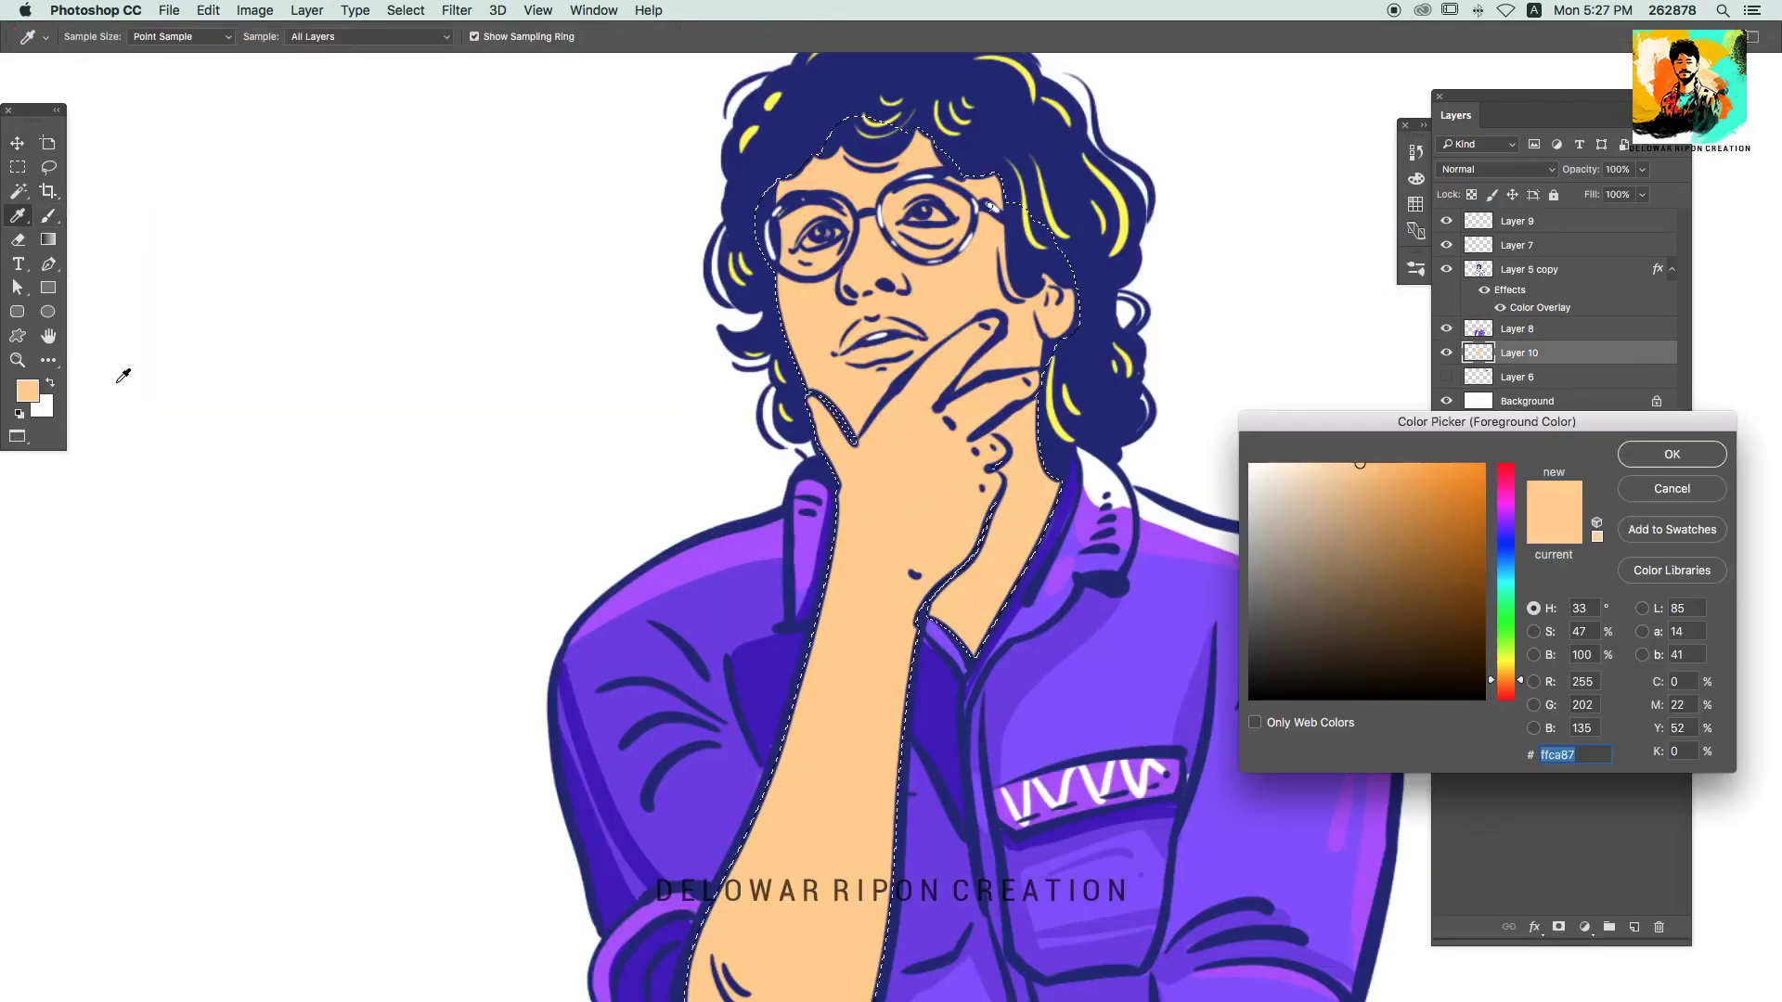
key(Return)
scroll(763, 417, down, 3)
scroll(763, 418, up, 5)
Step: With a smaller brush, paint darker orange shadows under the left lens and around the right lens
key(b)
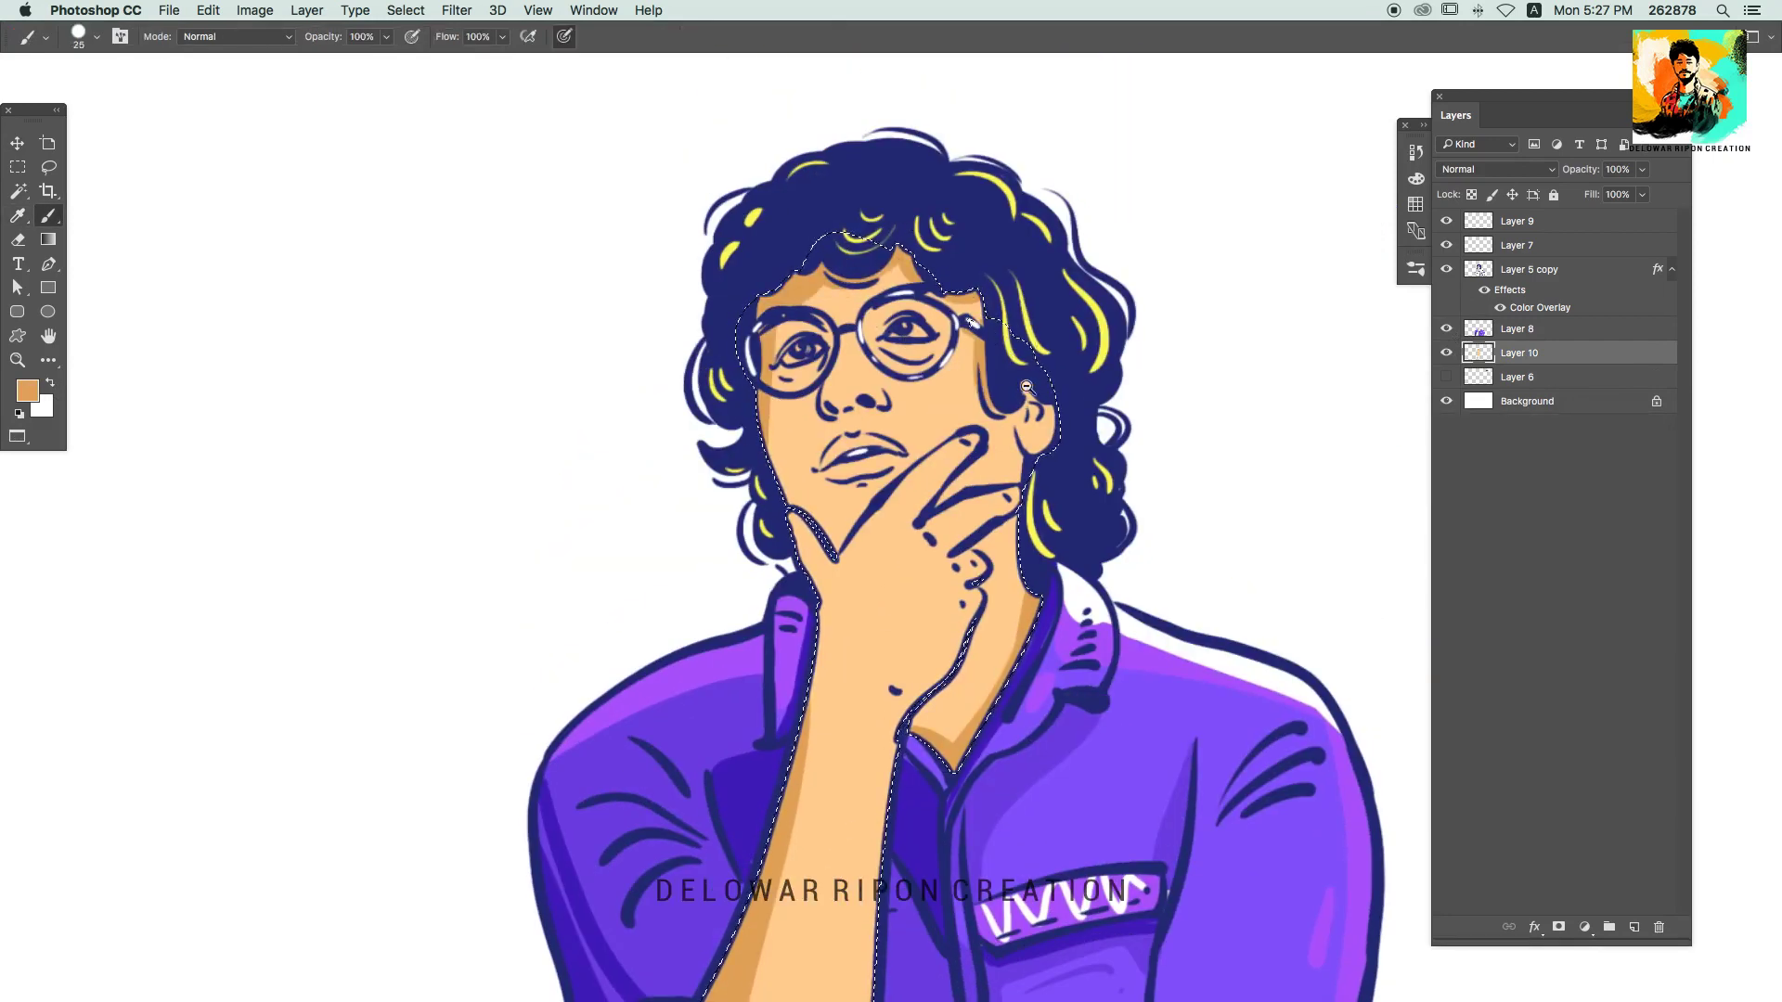
scroll(1026, 386, up, 2)
scroll(835, 417, up, 3)
key(bracketleft)
key(bracketleft)
key(bracketleft)
drag(696, 539, 829, 452)
alt+click(832, 475)
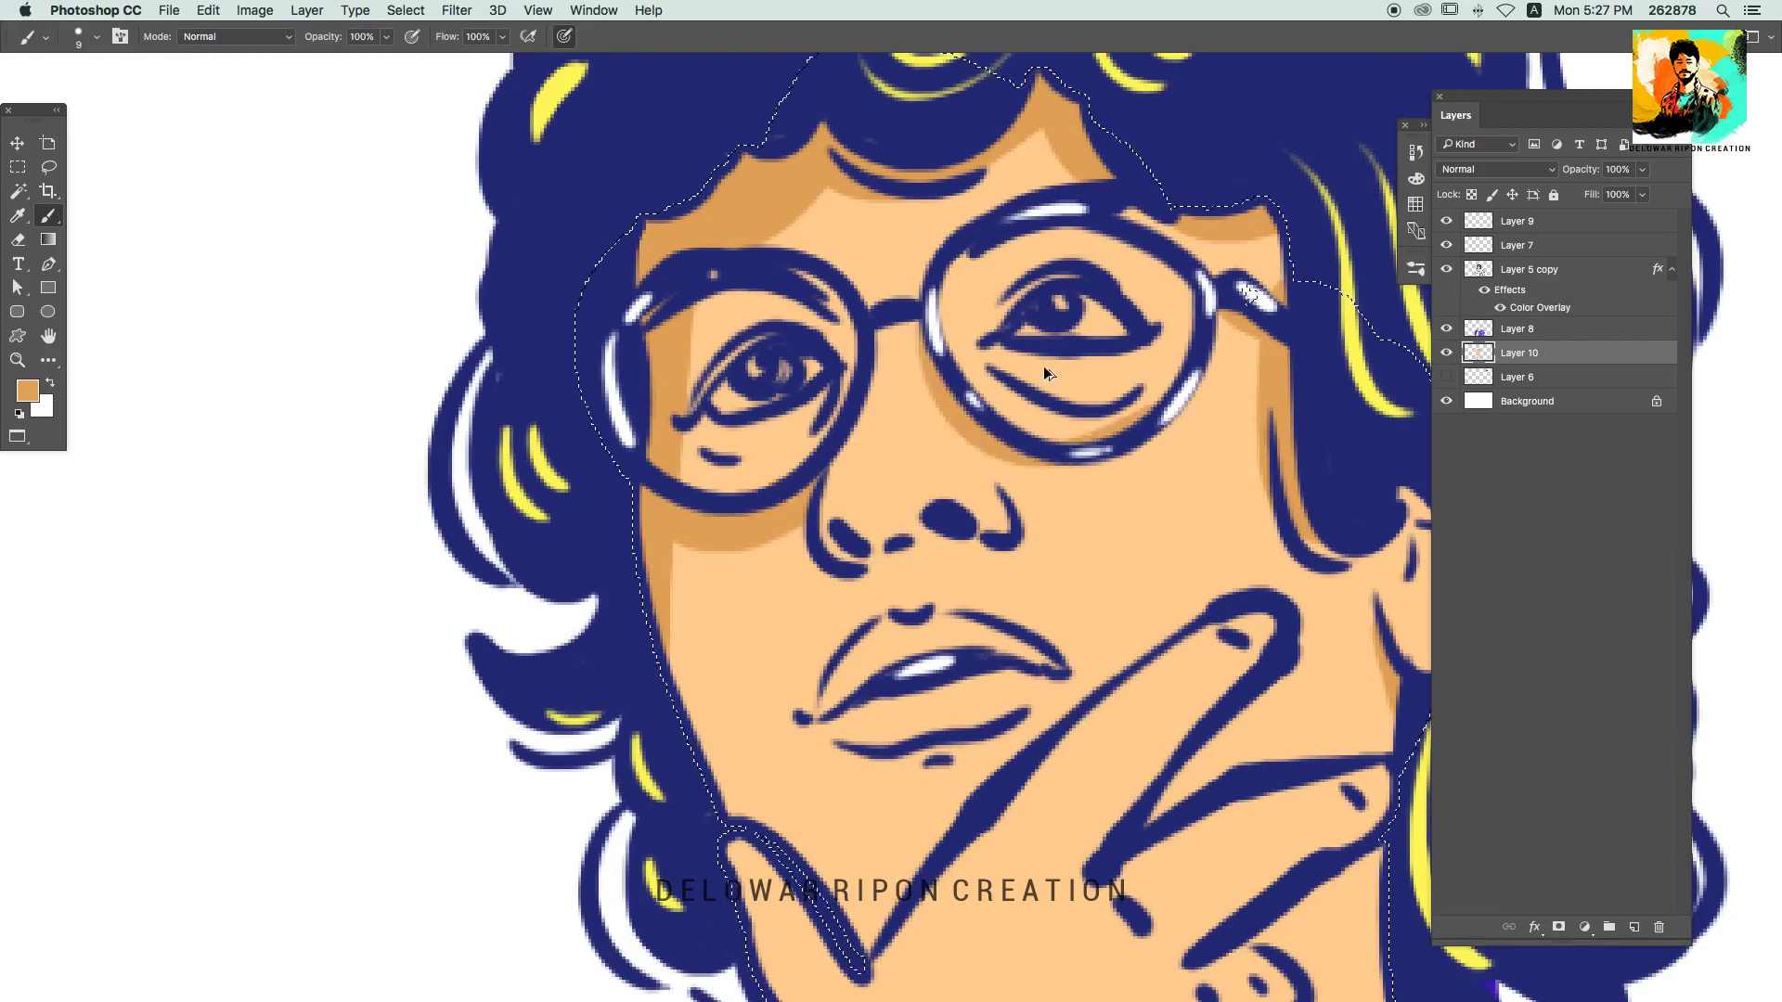
drag(928, 353, 939, 372)
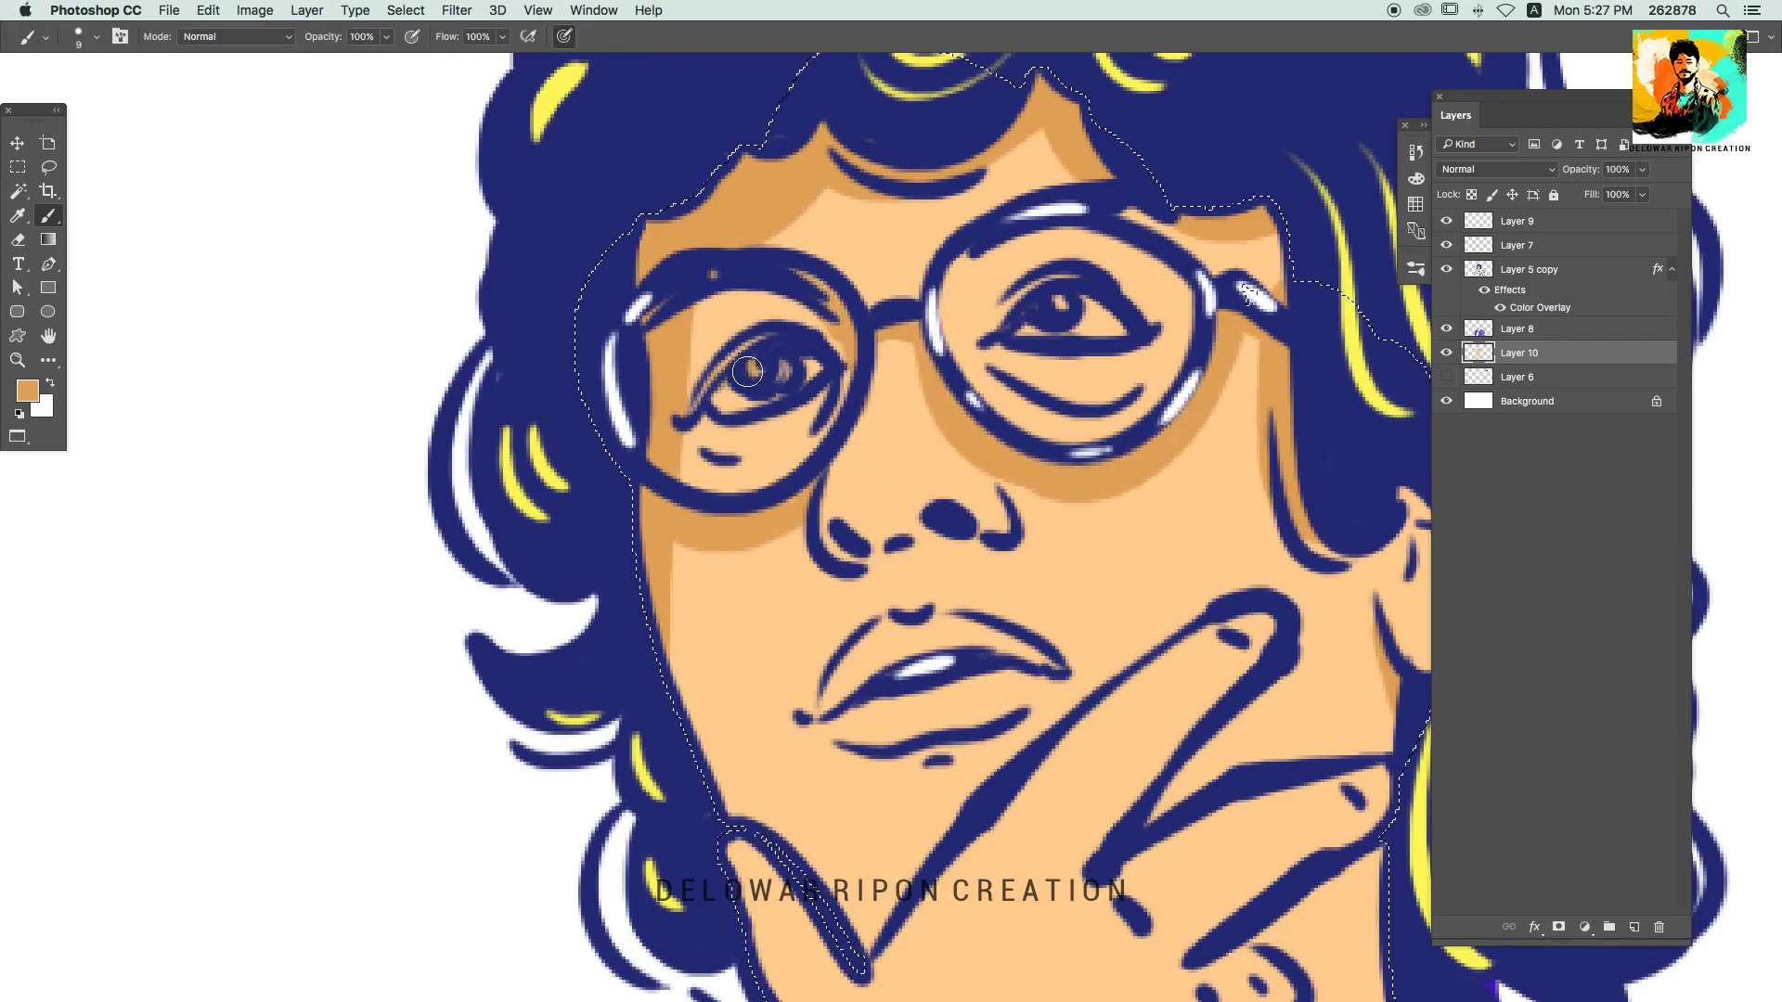
scroll(941, 310, down, 2)
scroll(928, 371, down, 2)
scroll(874, 557, down, 3)
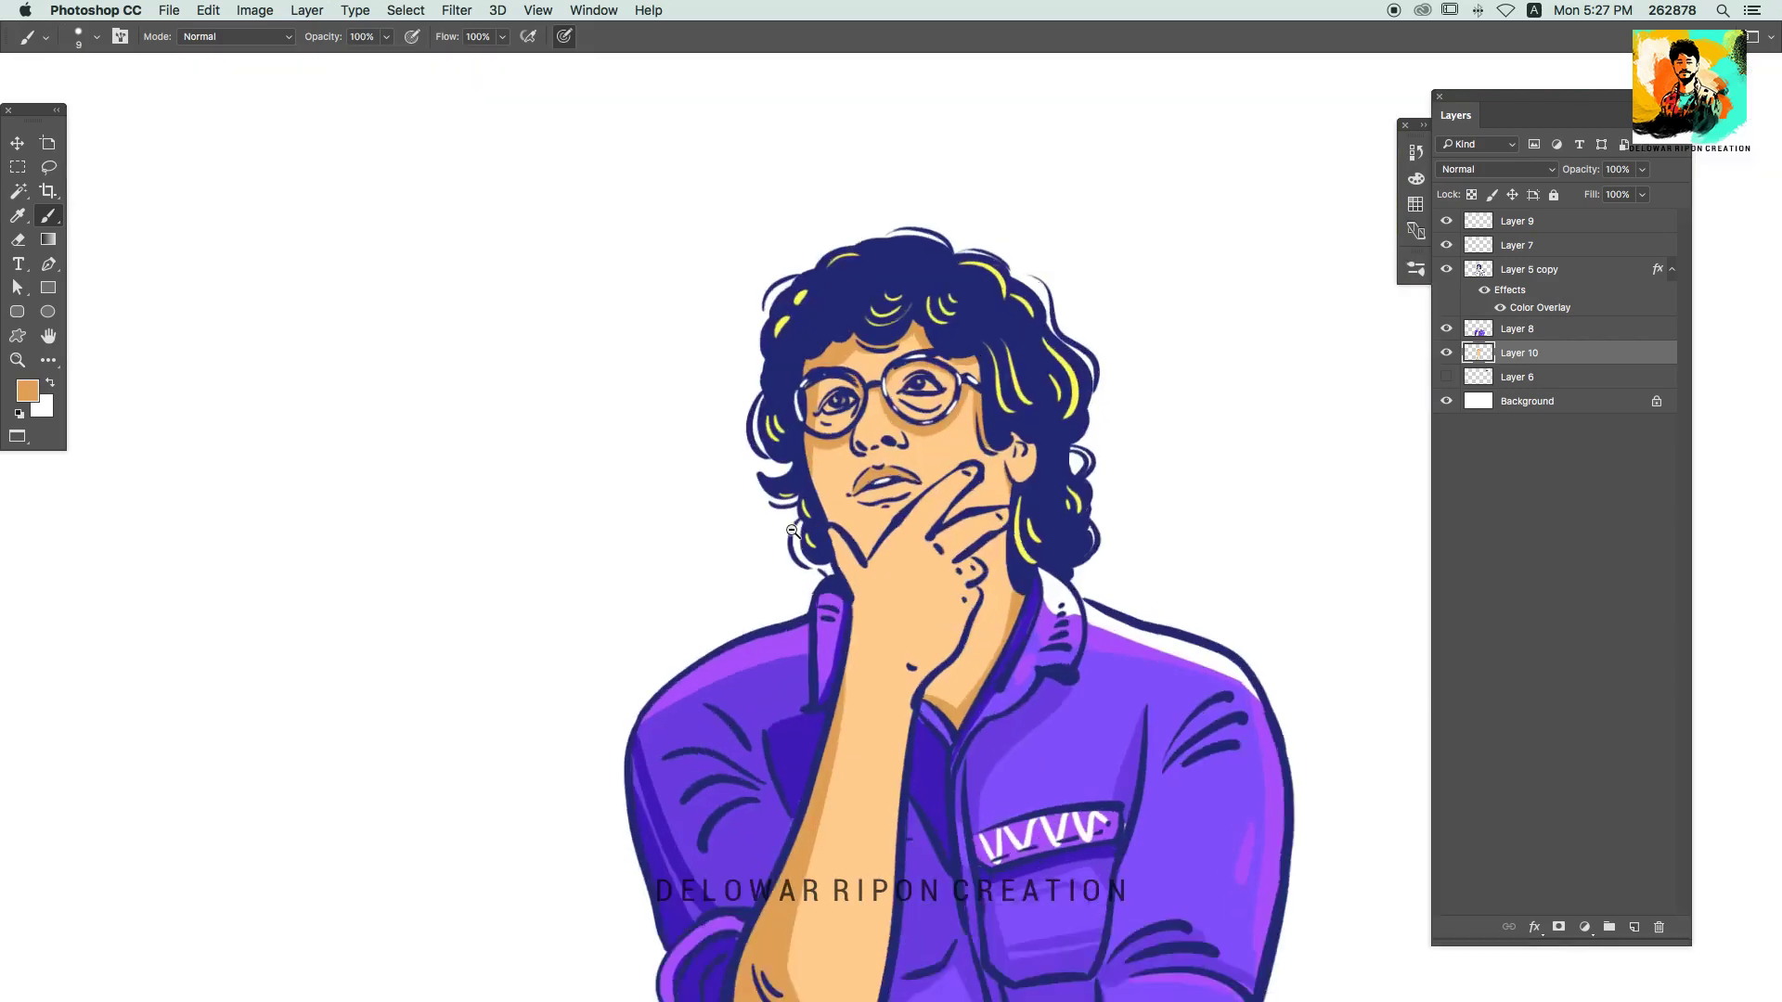
scroll(874, 615, up, 2)
scroll(1025, 641, down, 3)
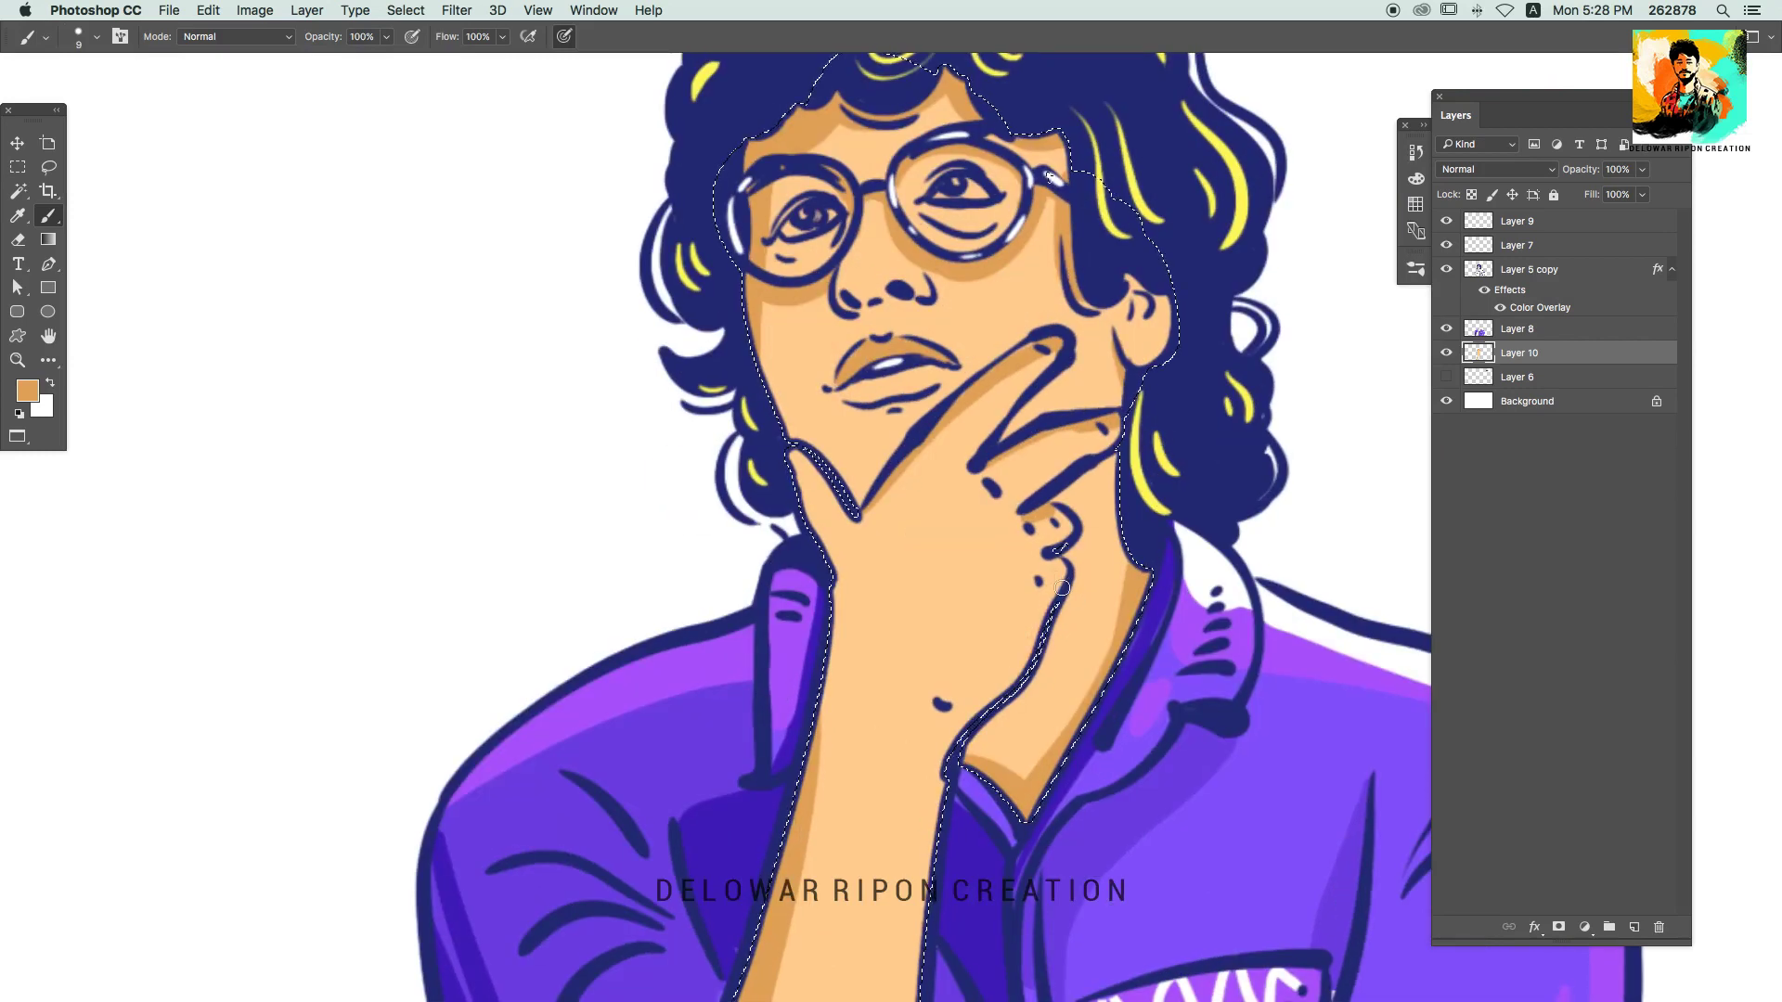
Step: Paint light peach highlights on the hand, fingers, face edge and forearm
click(35, 397)
click(1290, 488)
click(1670, 449)
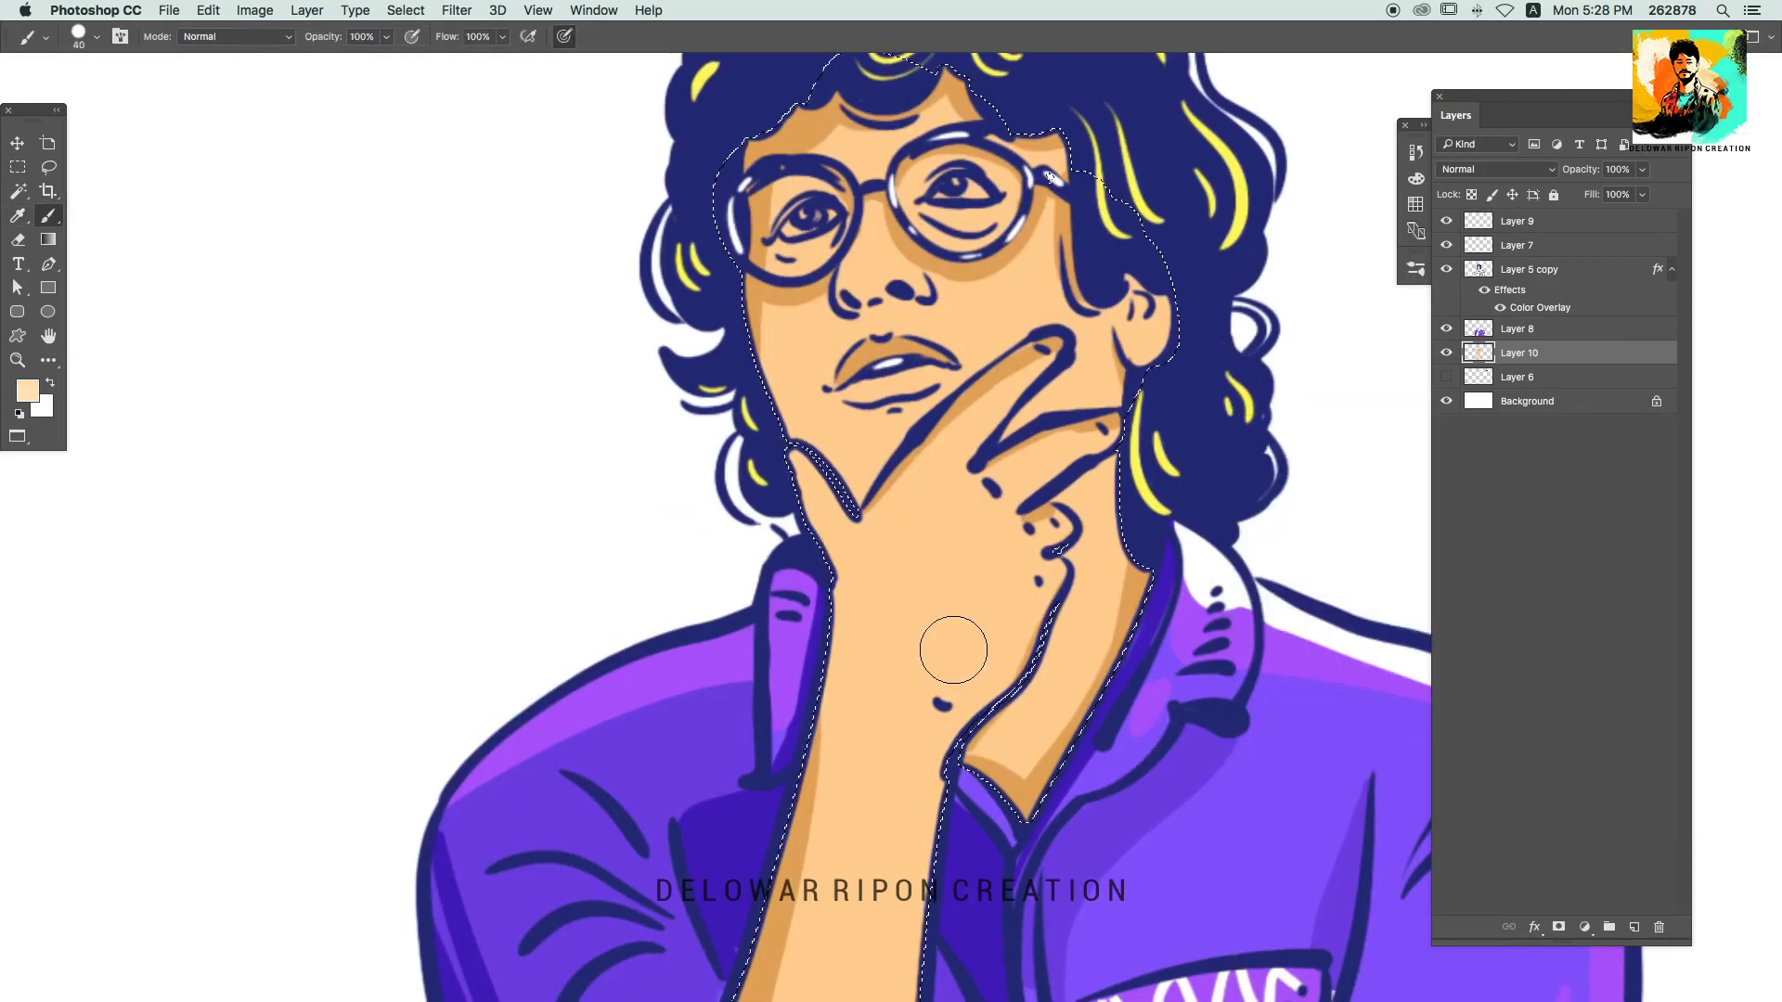
drag(953, 649, 1022, 678)
drag(1044, 359, 975, 455)
drag(1021, 494, 1096, 439)
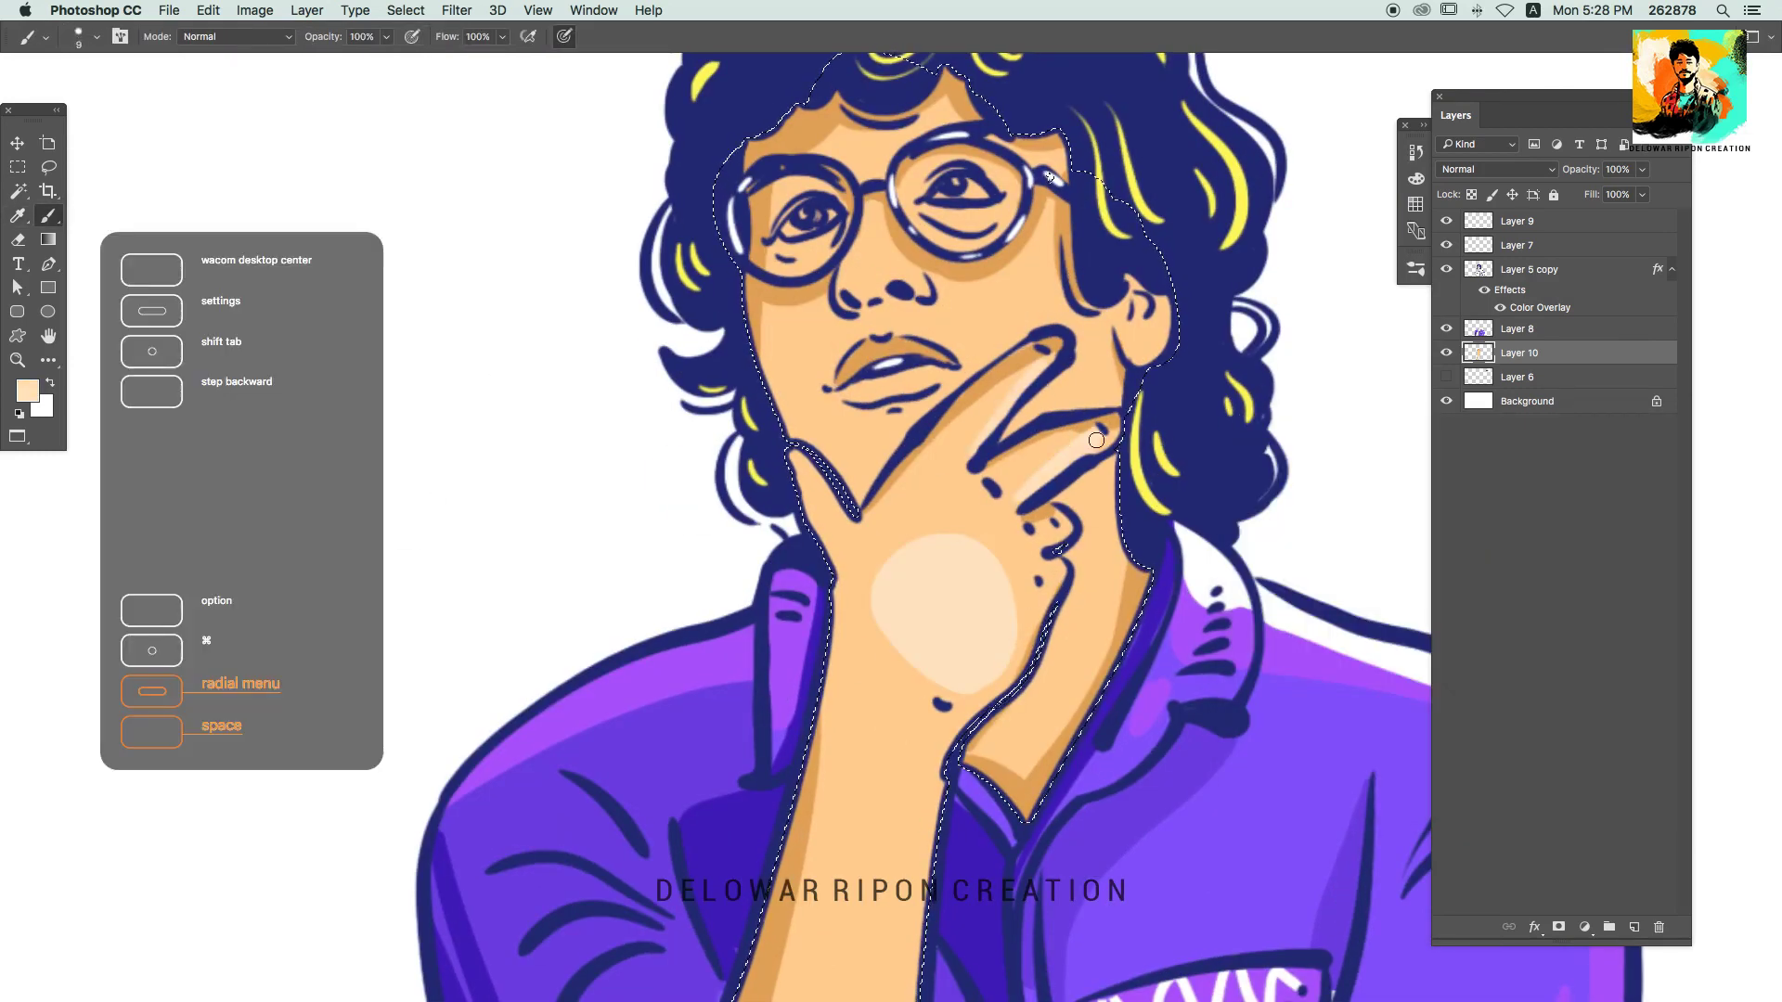
drag(1114, 518, 1150, 316)
drag(1139, 555, 1128, 661)
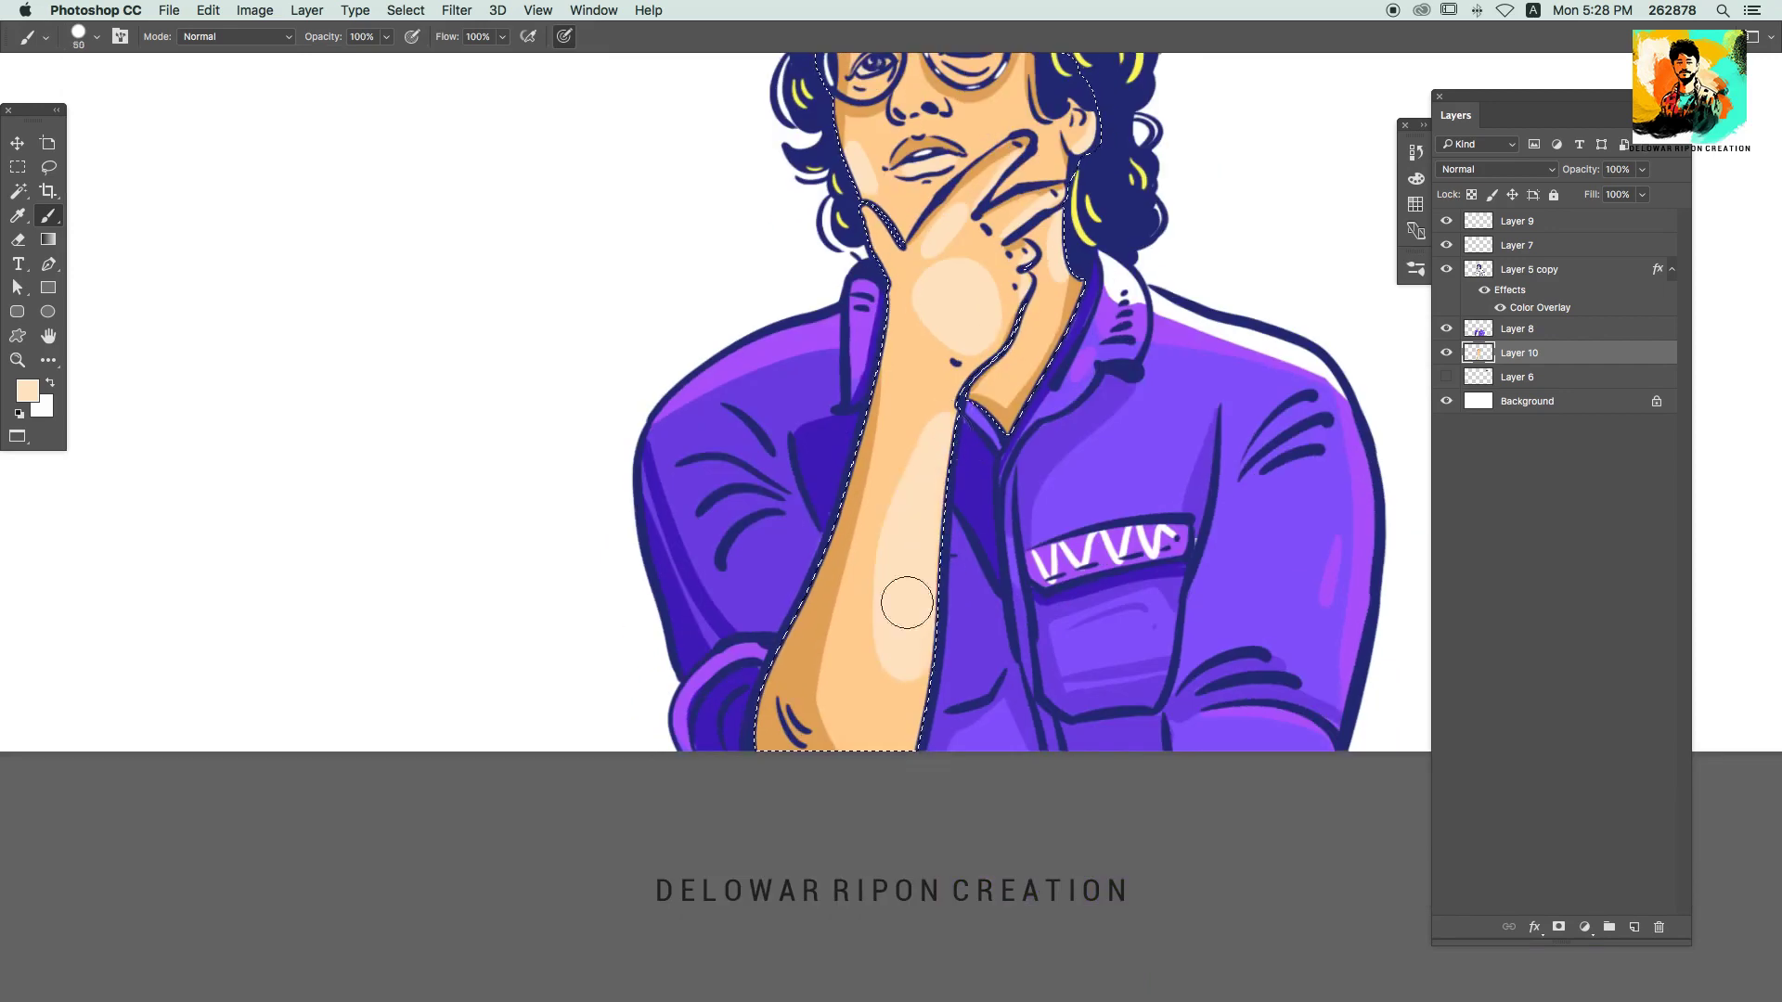
drag(932, 408, 913, 599)
Step: Deselect the skin, swap the colours and fit the whole image in view
drag(855, 713, 1006, 524)
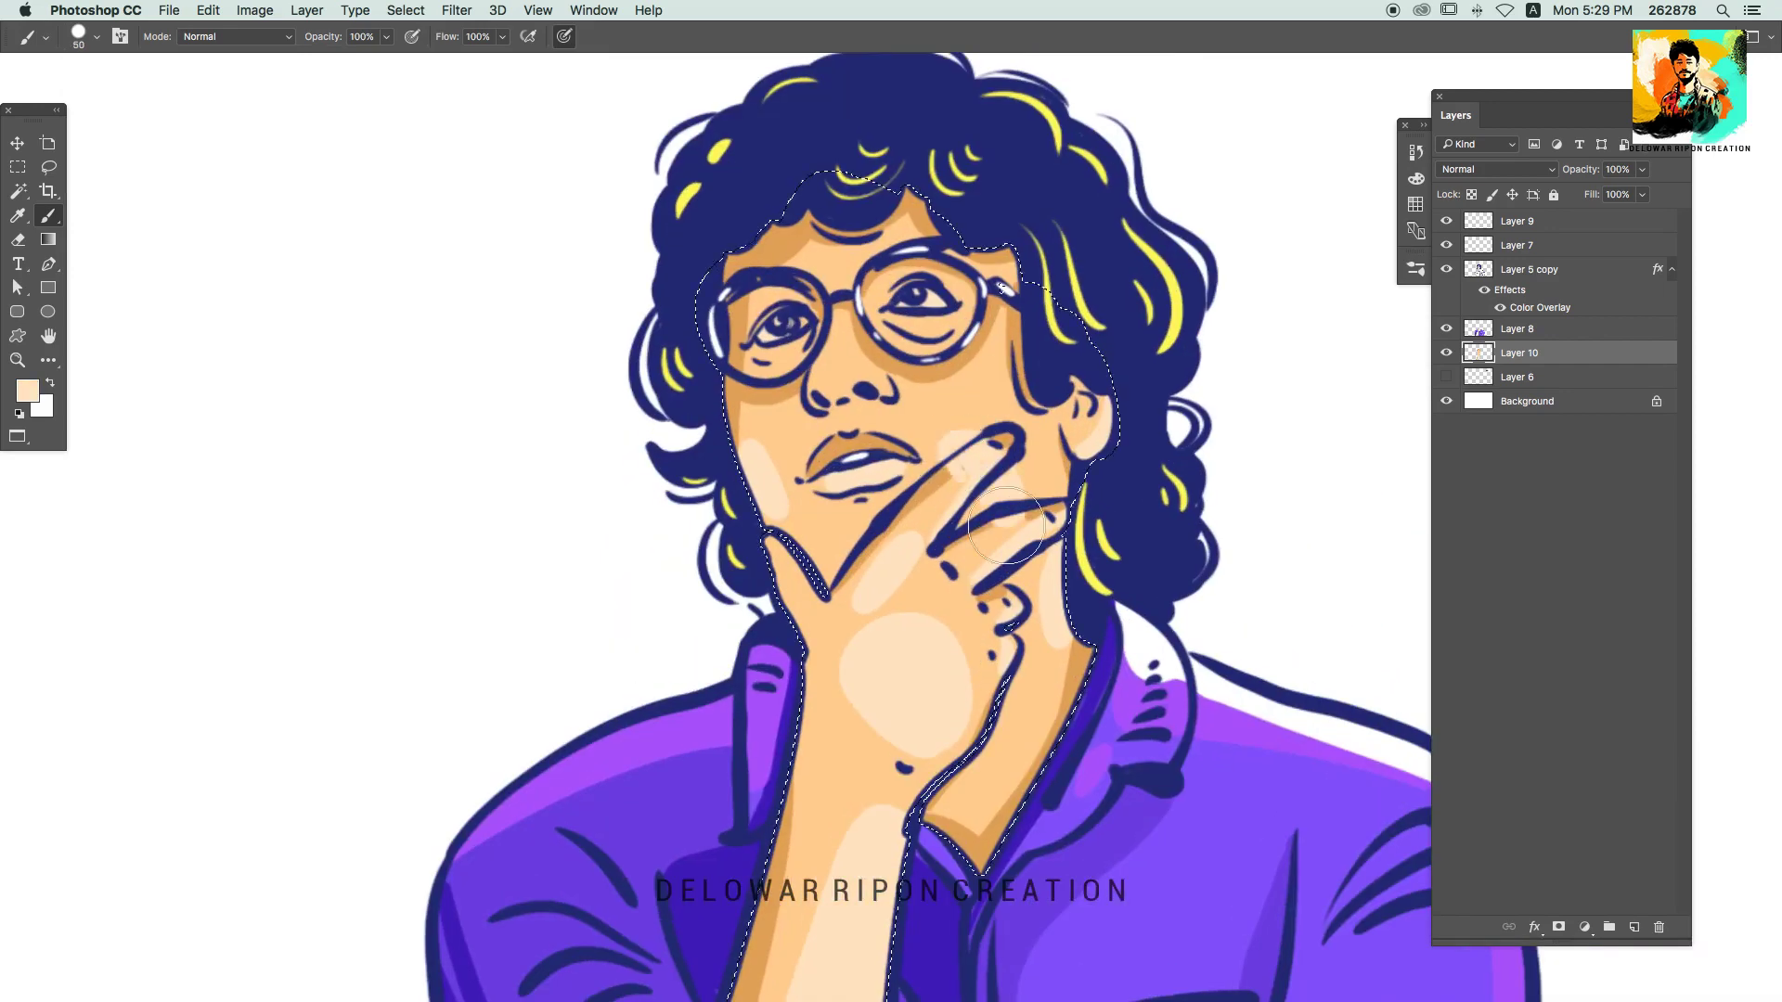
key(ctrl+d)
drag(1012, 377, 923, 427)
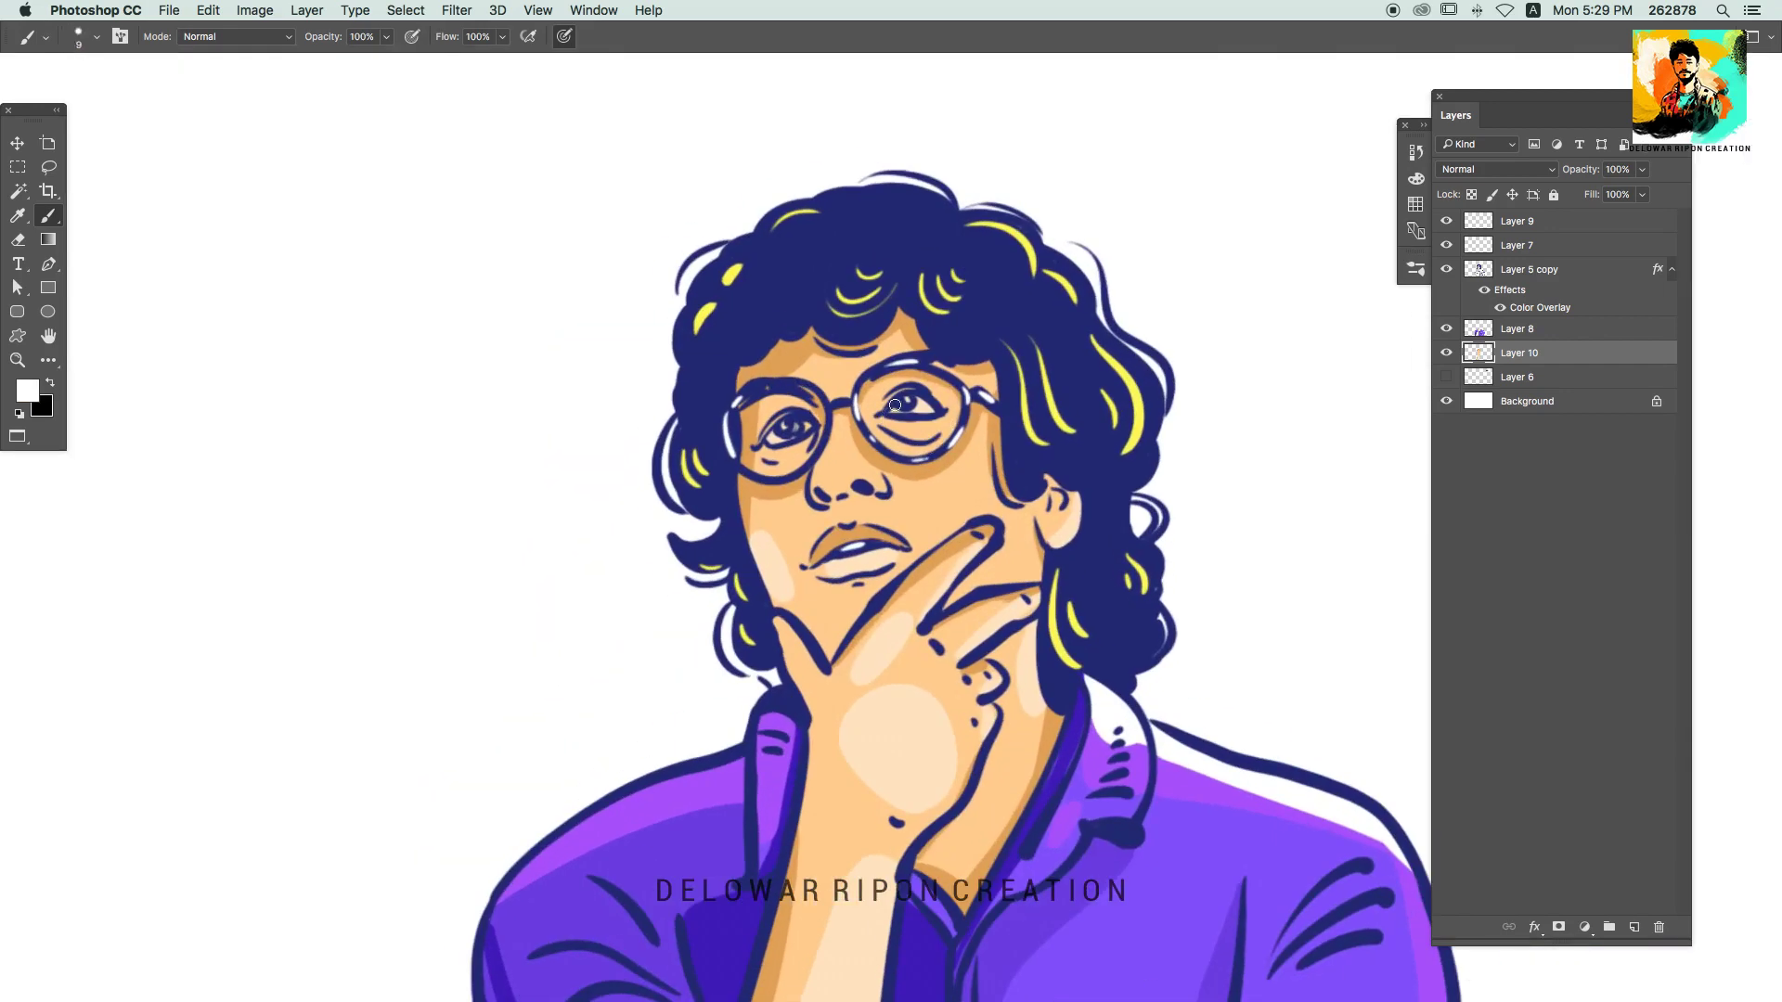
key(x)
key(ctrl+0)
Step: Try shifting the shirt hue in Hue/Saturation, then cancel to keep the purple shirt
key(ctrl+u)
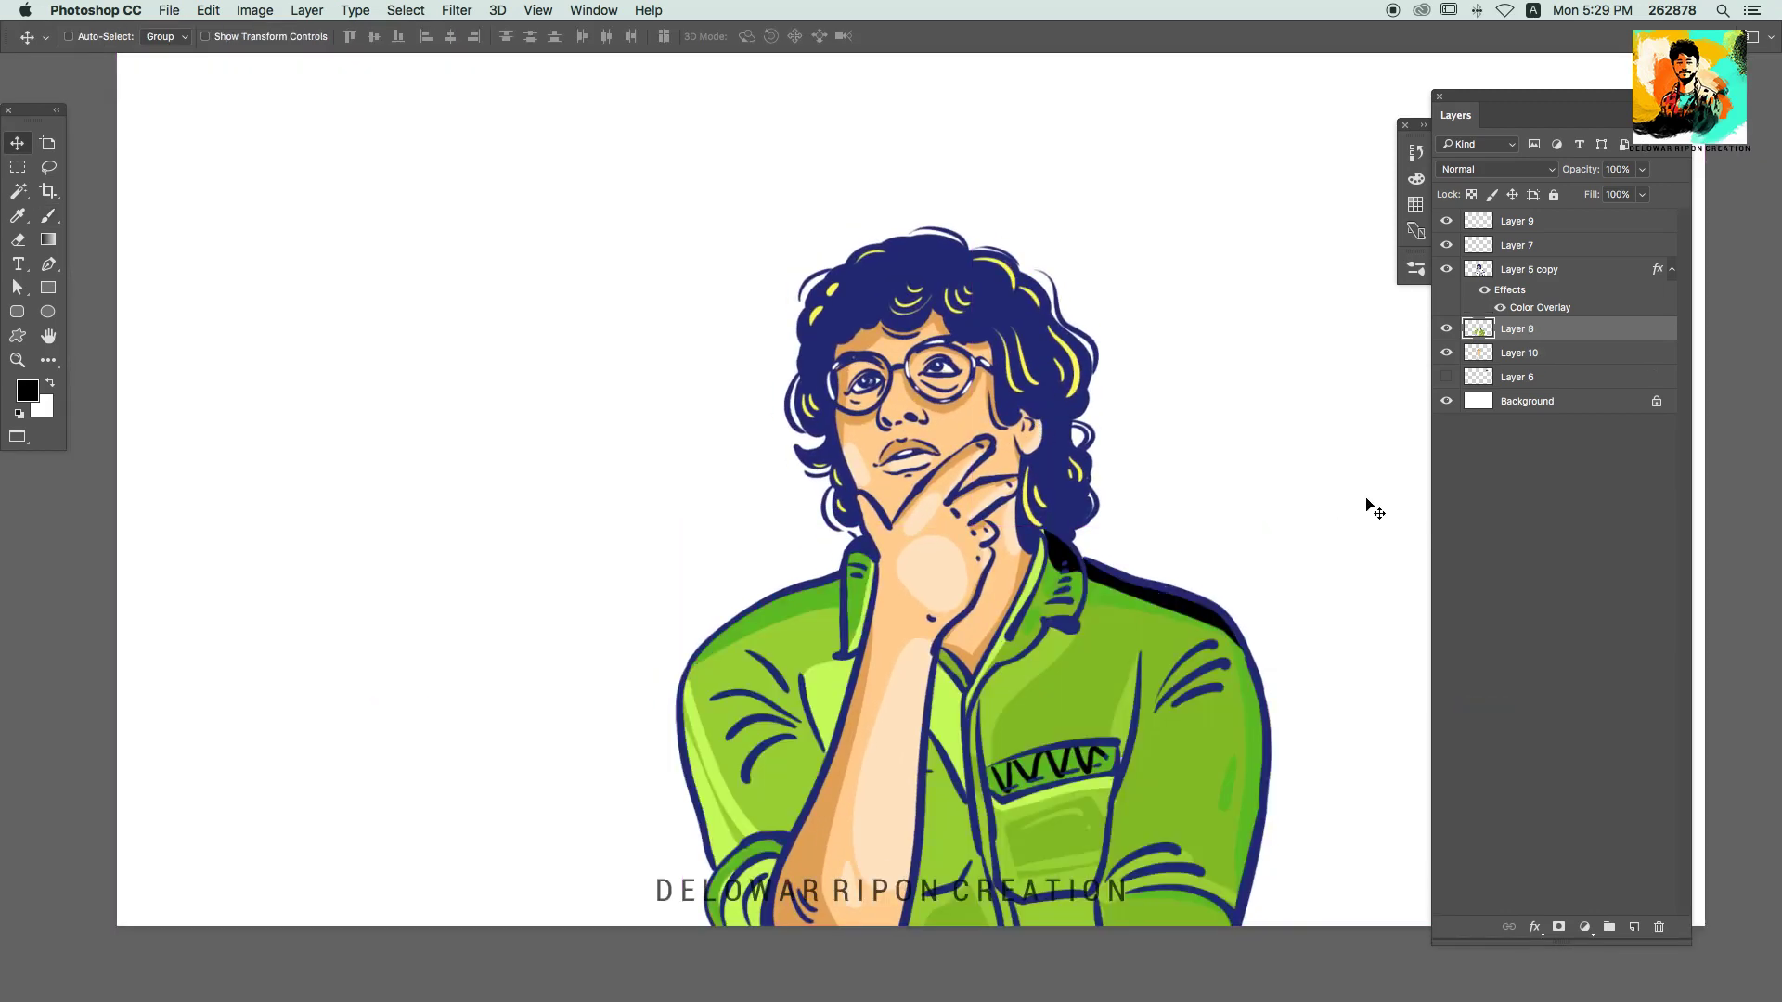
mouse_move(1527, 259)
mouse_down()
mouse_move(1554, 268)
mouse_move(1535, 269)
mouse_up()
key(Return)
key(v)
key(ctrl+u)
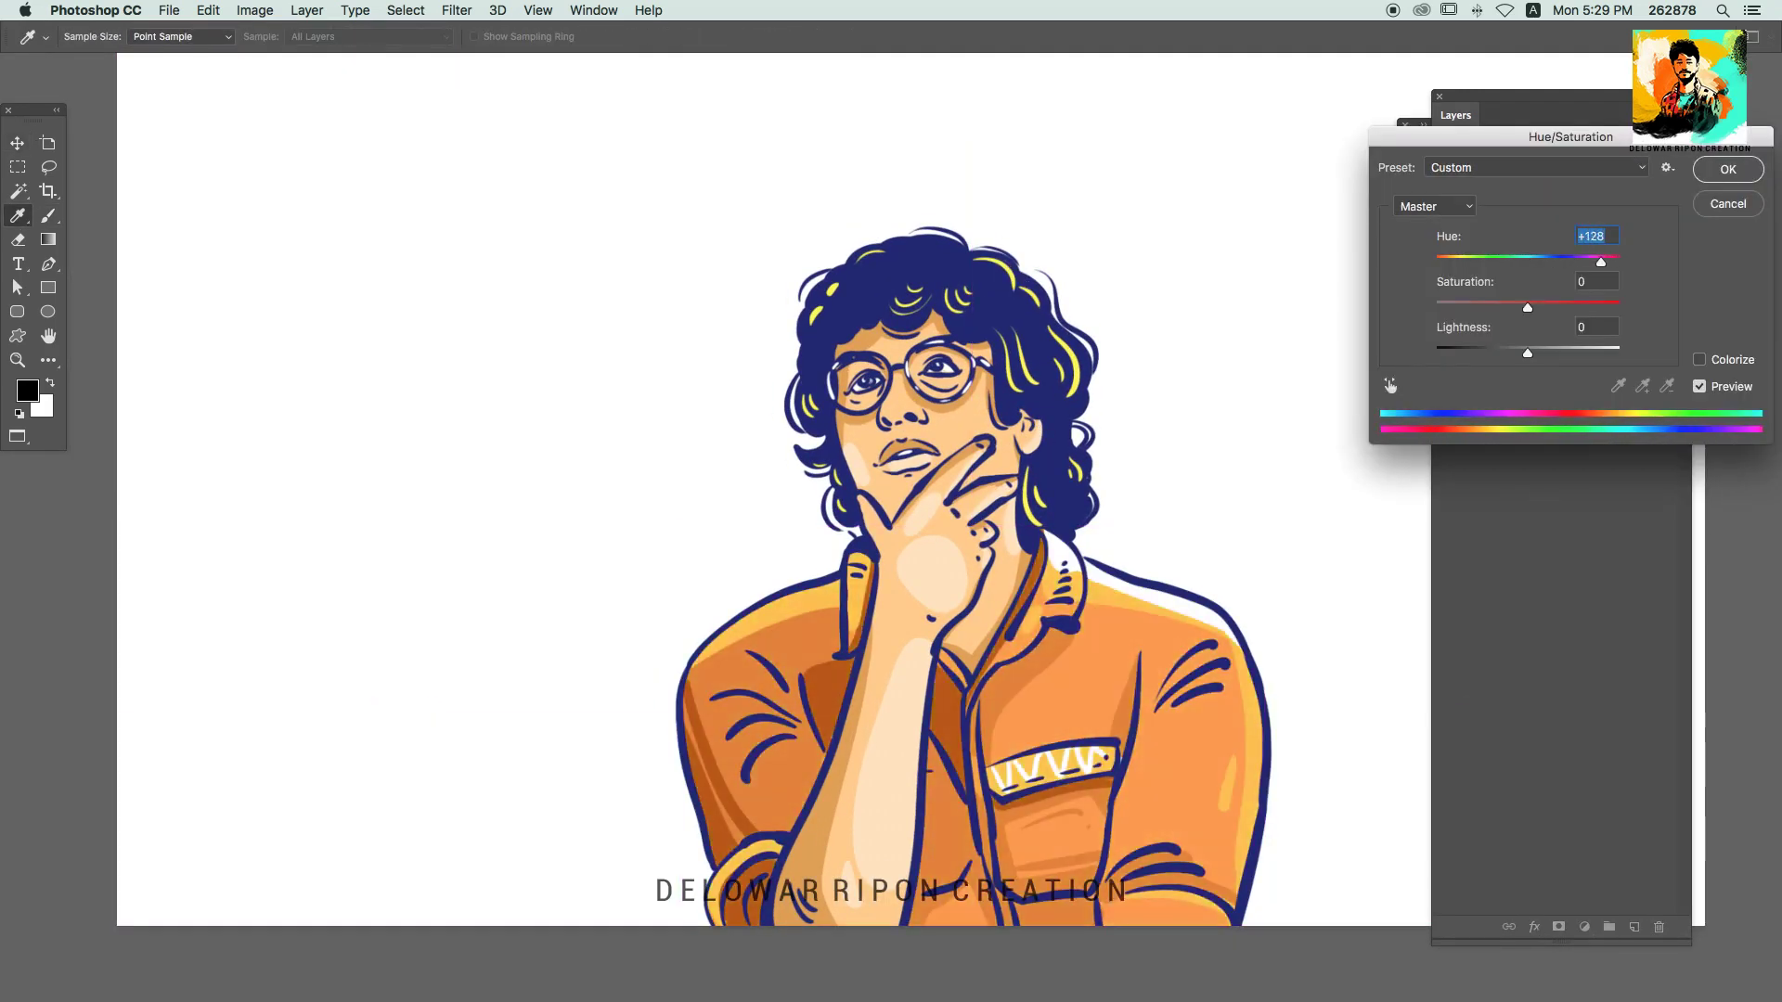
key(Escape)
Step: Choose the 63 px textured brush preset and undo a test stroke
key(b)
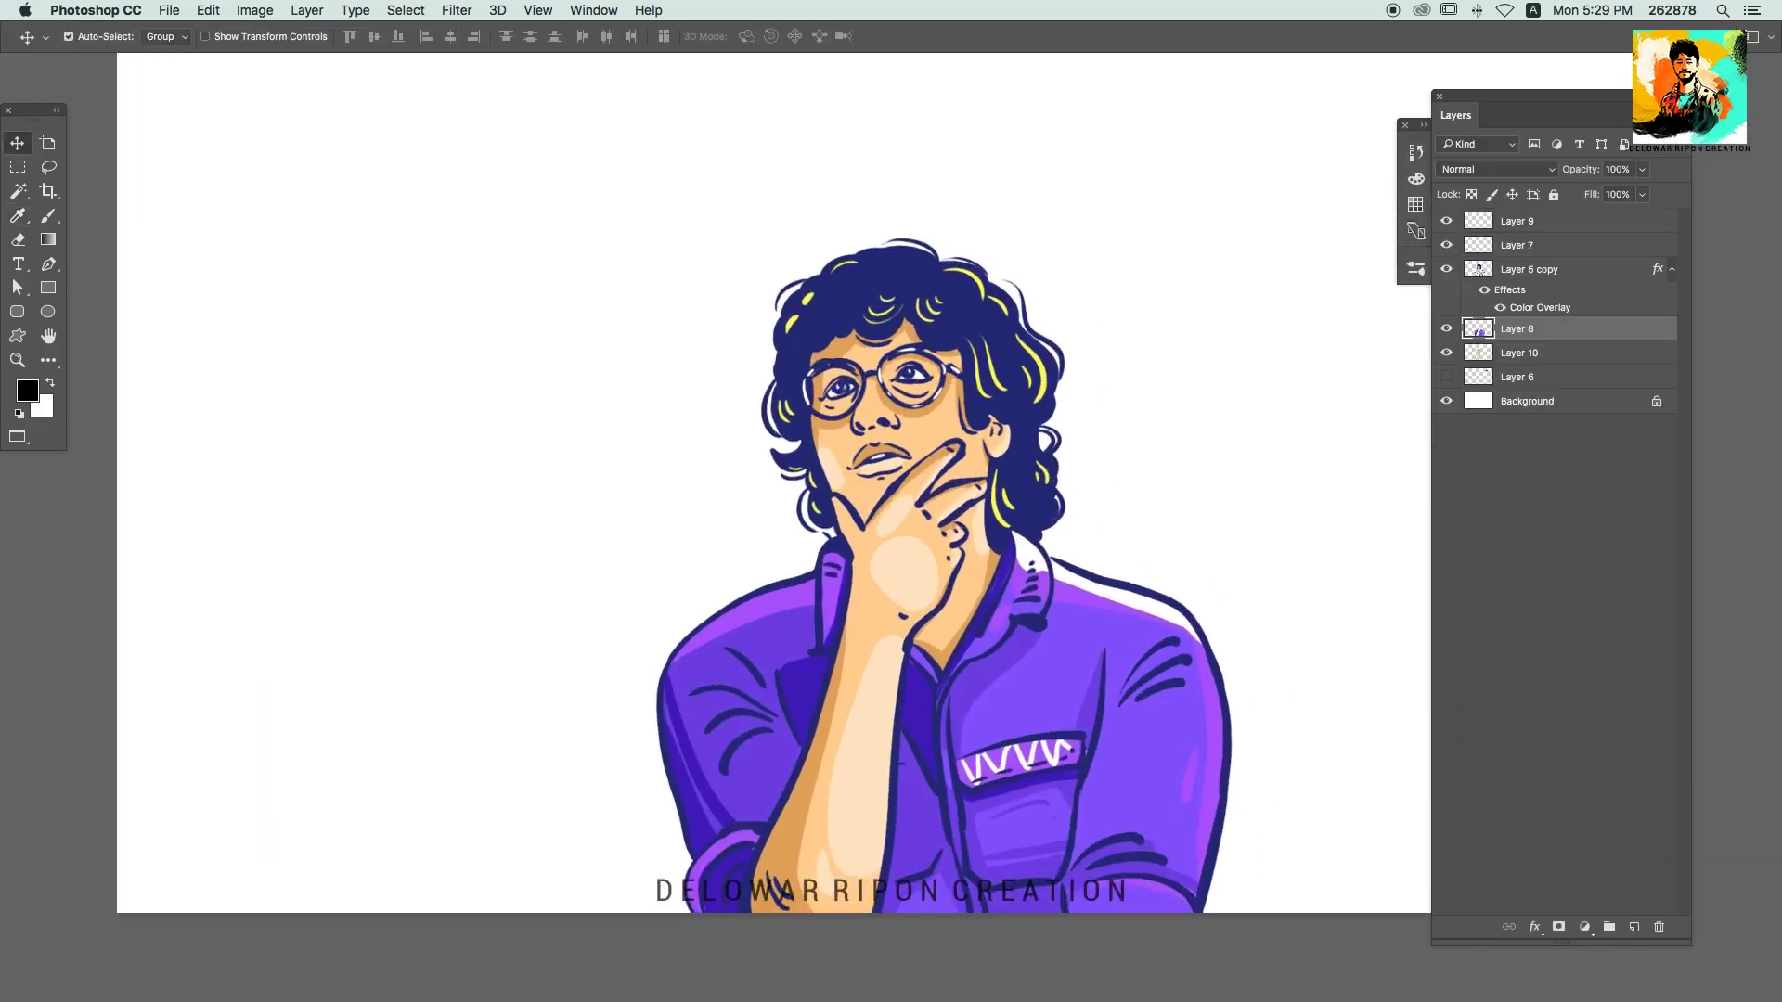
key(ctrl+minus)
click(90, 36)
double_click(291, 401)
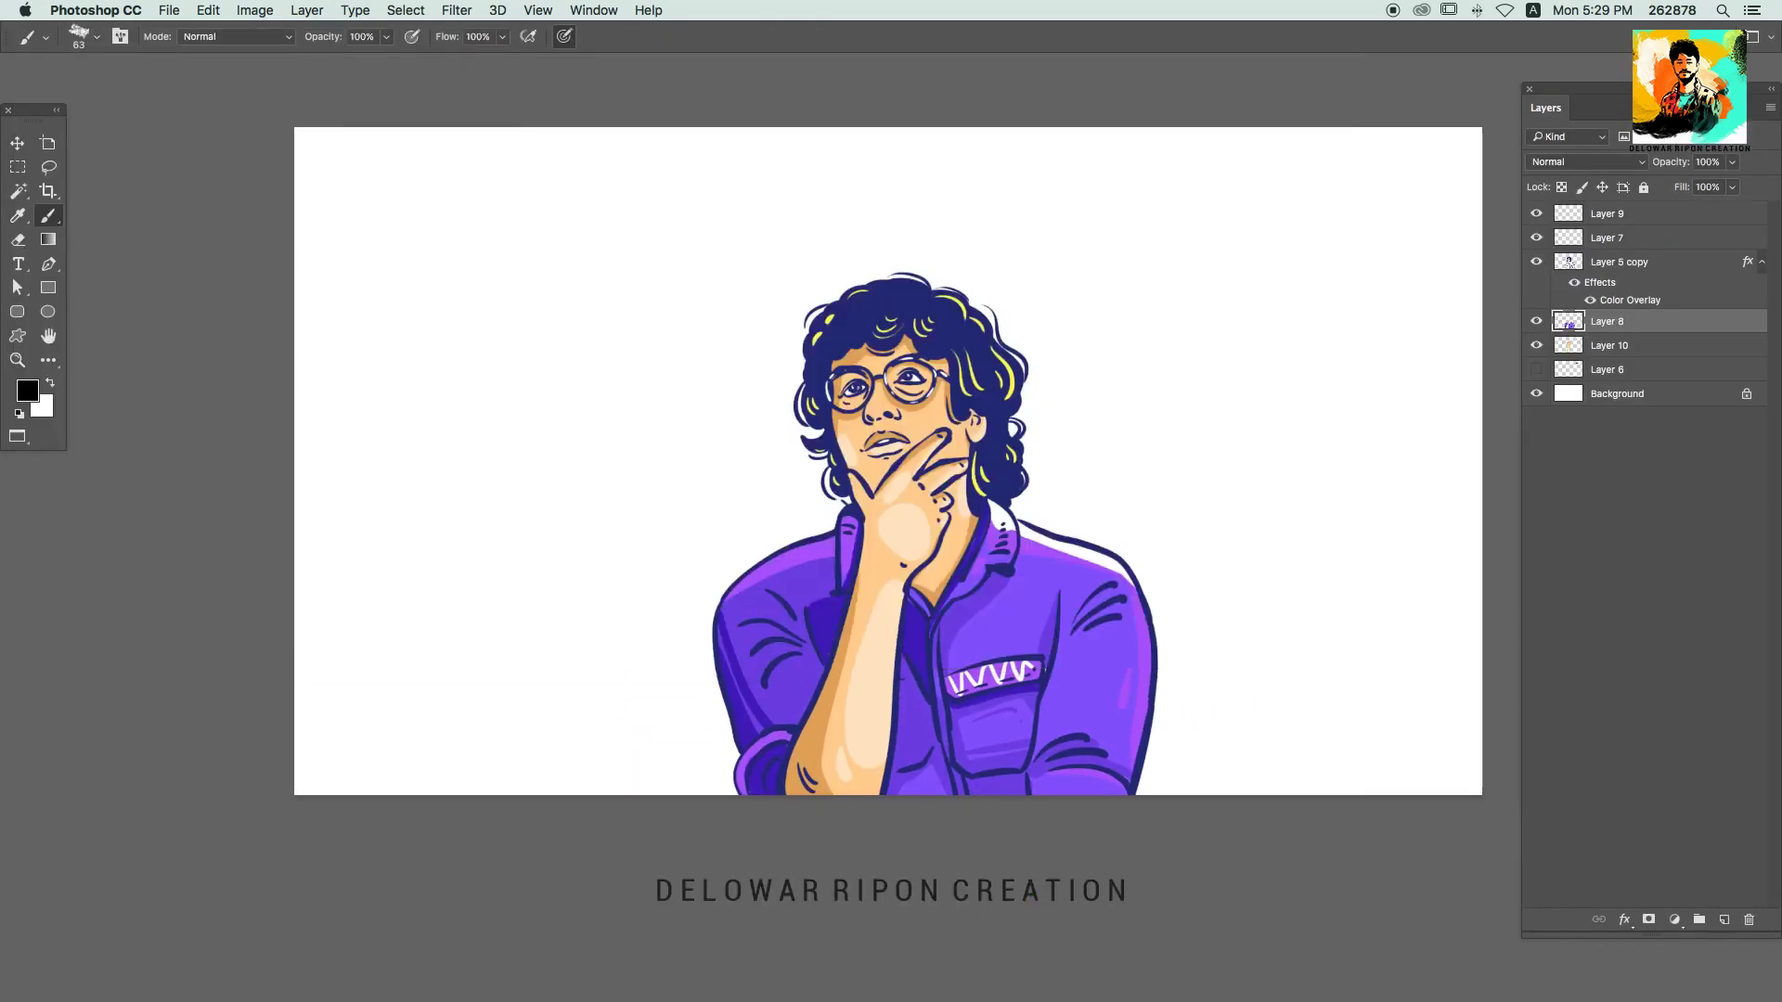
drag(470, 290, 656, 509)
key(ctrl+z)
Step: In the Brush settings, turn off Scattering and enable Texture, testing with strokes near the hair
key(F5)
click(1167, 312)
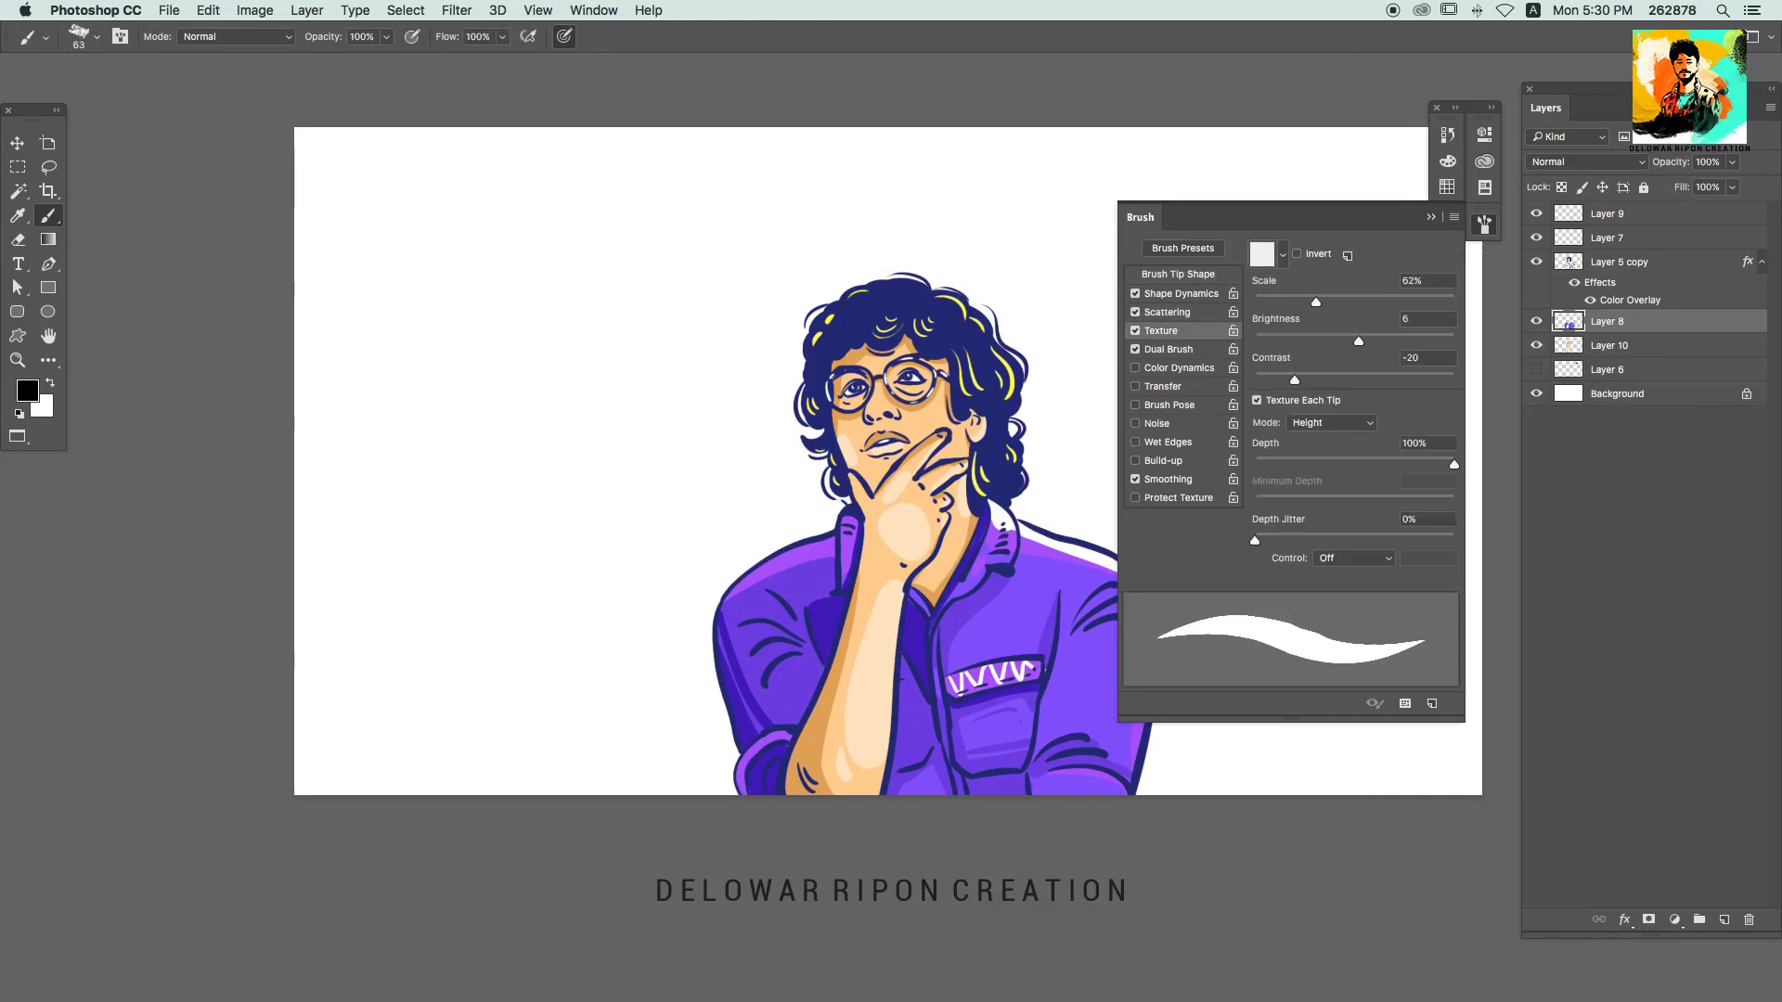
click(1281, 254)
drag(1084, 288, 1049, 426)
click(1318, 422)
click(1314, 310)
drag(984, 204, 1058, 315)
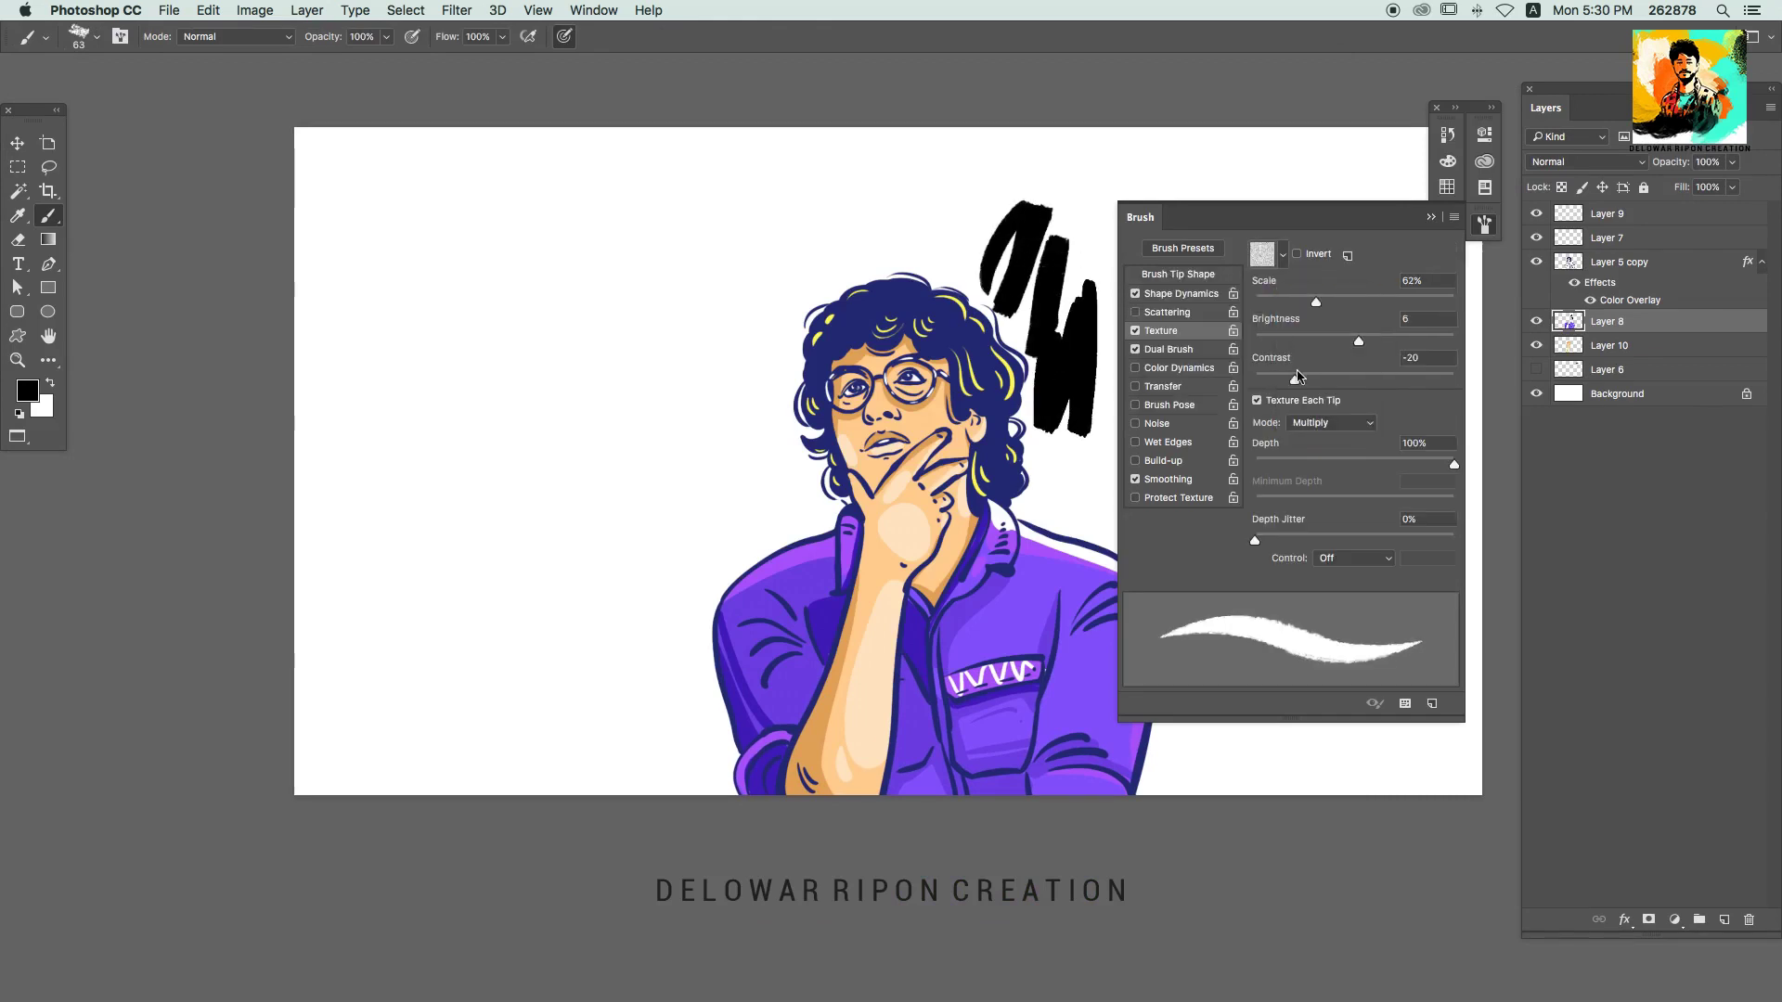
click(1331, 422)
drag(896, 227, 1136, 172)
Step: Use a light paper texture in Overlay mode, disable Dual Brush and undo the test strokes
click(1281, 254)
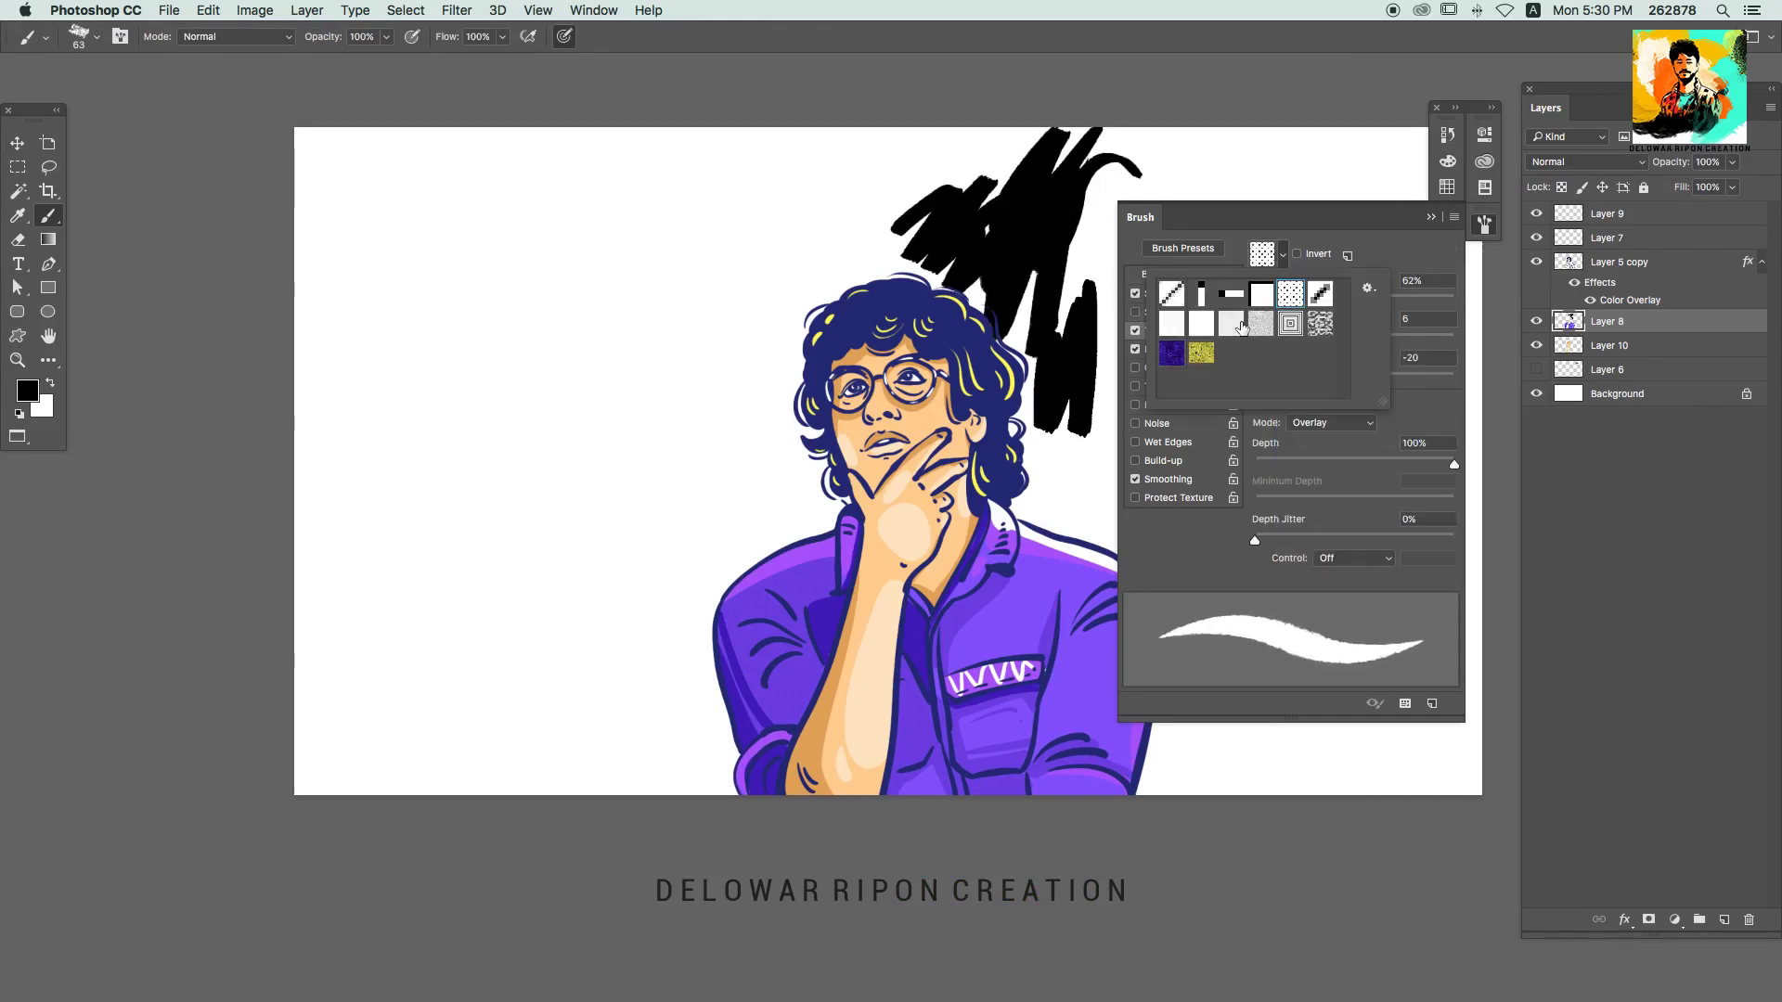
double_click(1231, 323)
click(1331, 422)
click(1317, 454)
drag(798, 199, 751, 372)
click(1134, 349)
drag(589, 501, 765, 429)
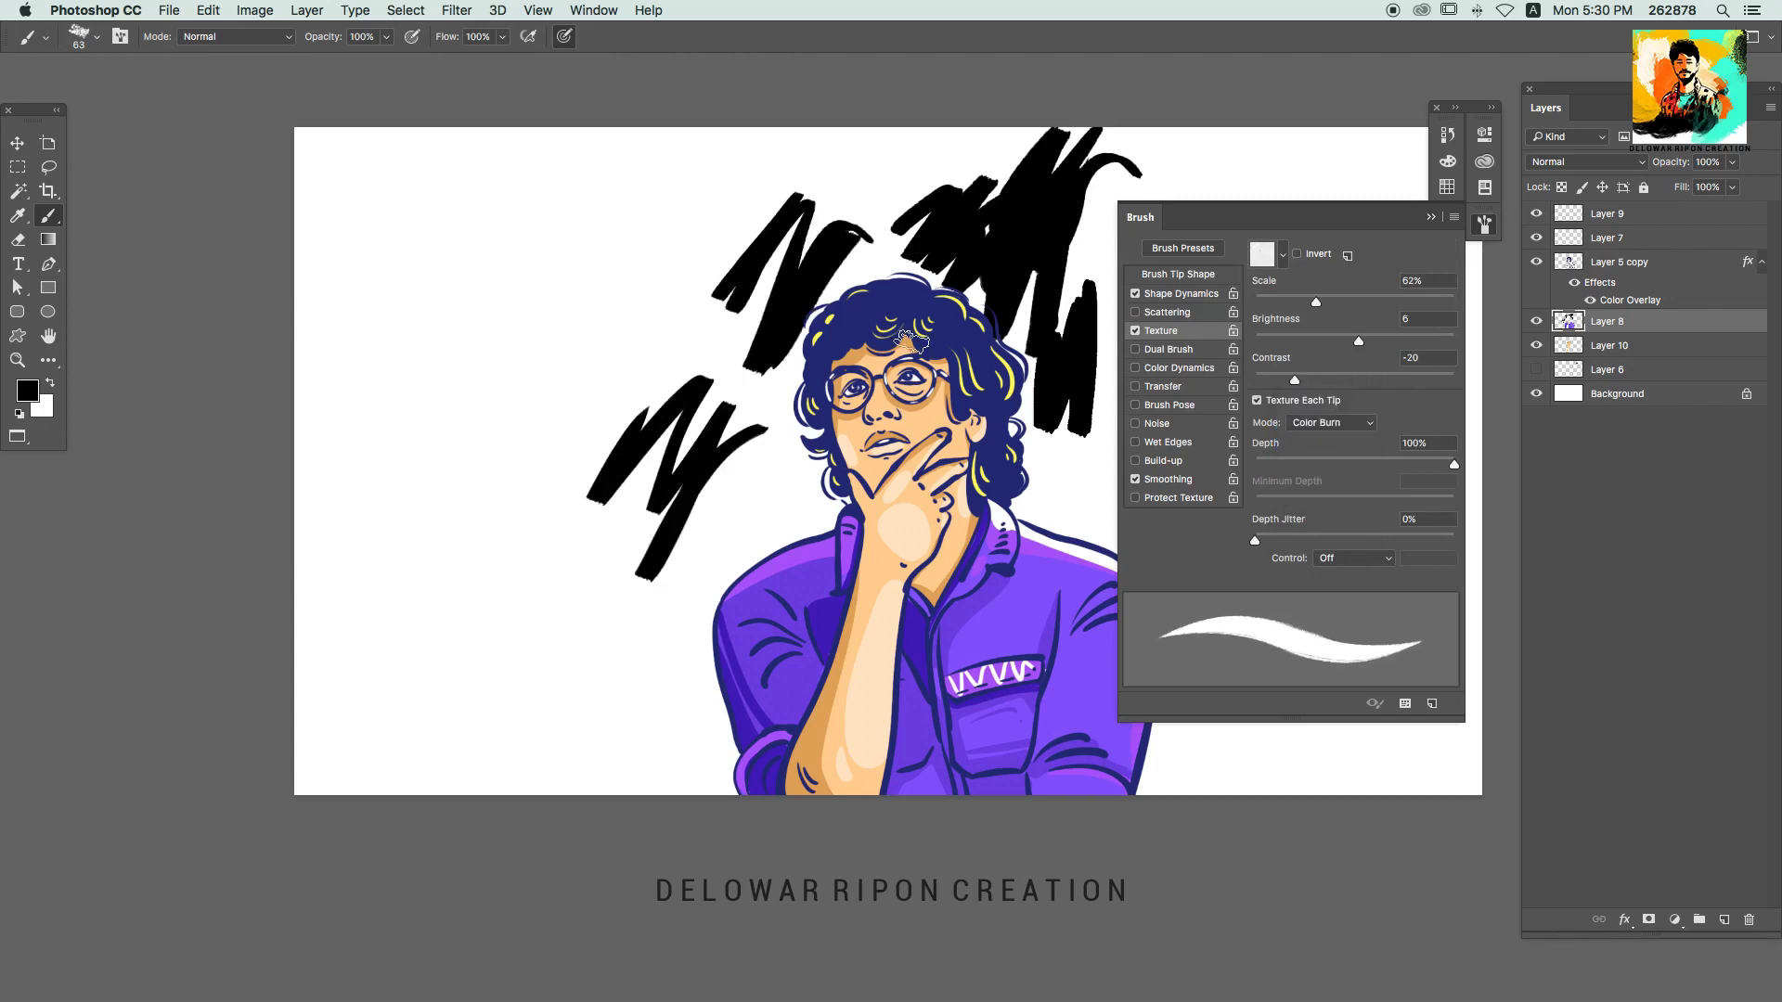
click(1332, 422)
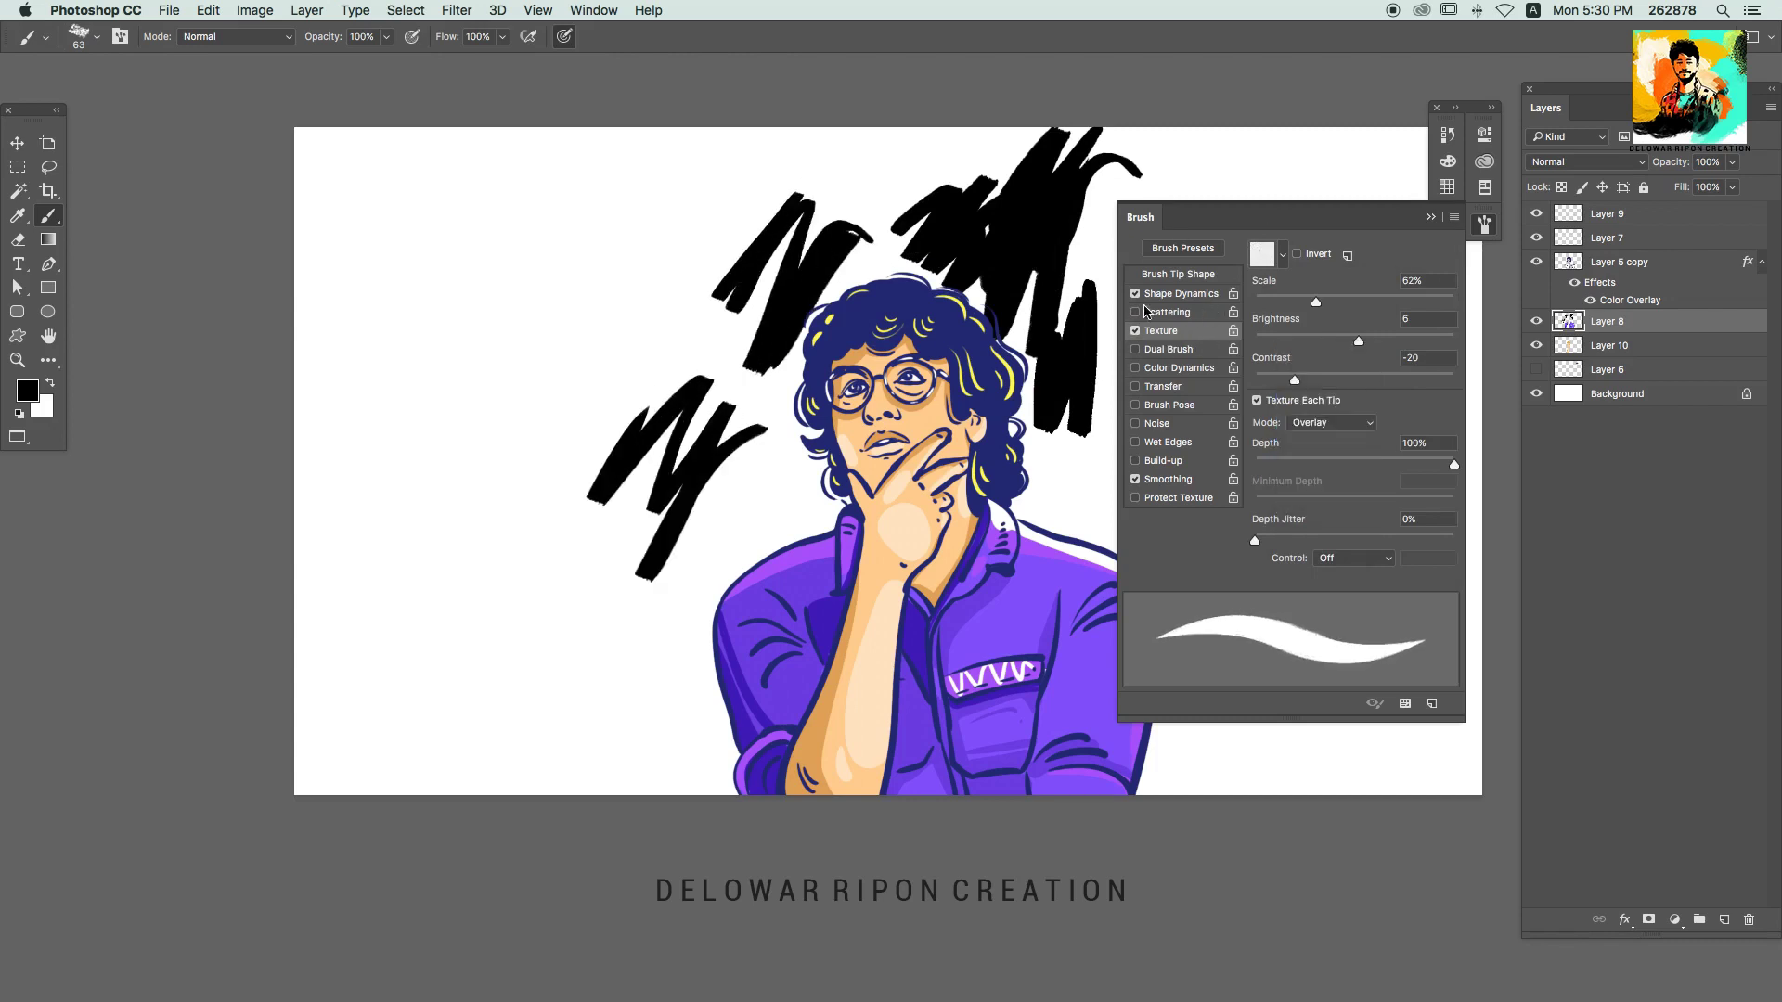
key(F5)
key(ctrl+alt+z)
key(ctrl+alt+z)
key(ctrl+alt+z)
key(ctrl+alt+z)
Step: Create Layer 11 and set the foreground colour to yellow
key(ctrl+shift+n)
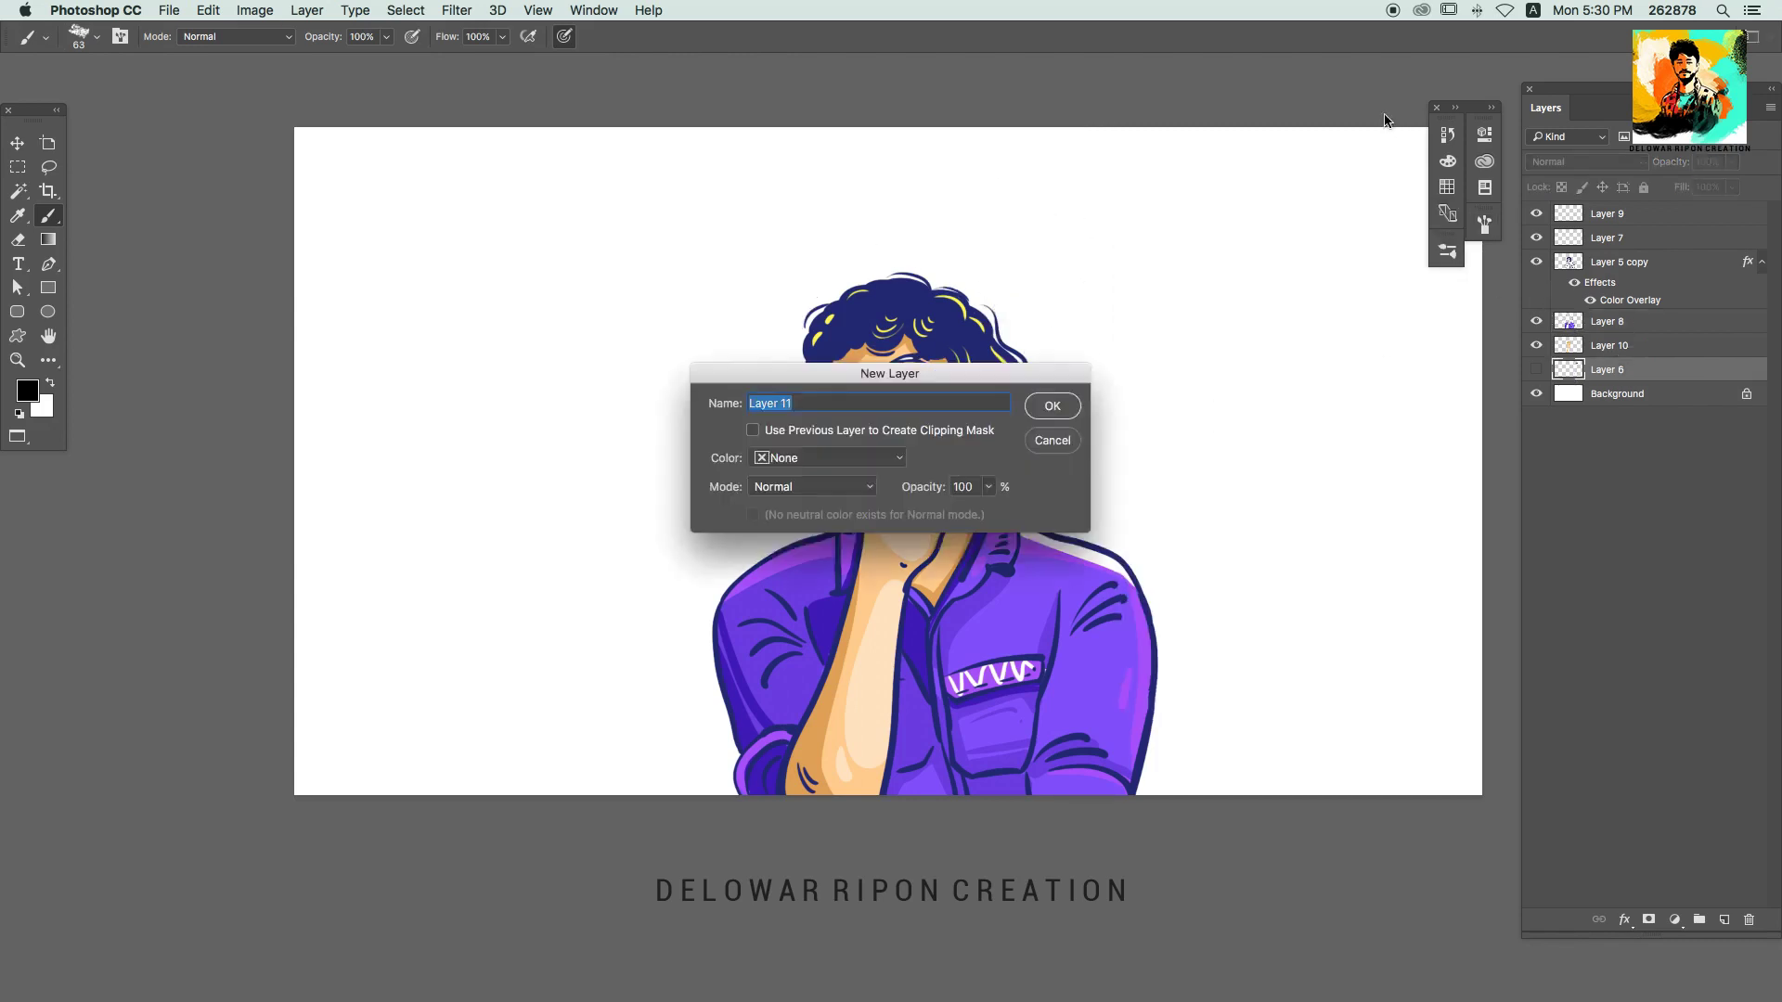
key(Return)
key(i)
click(1505, 664)
click(1475, 475)
key(Return)
Step: Paint large yellow strokes behind the head, upper-left and right, with per-tip Overlay texture
key(b)
drag(1114, 232, 743, 278)
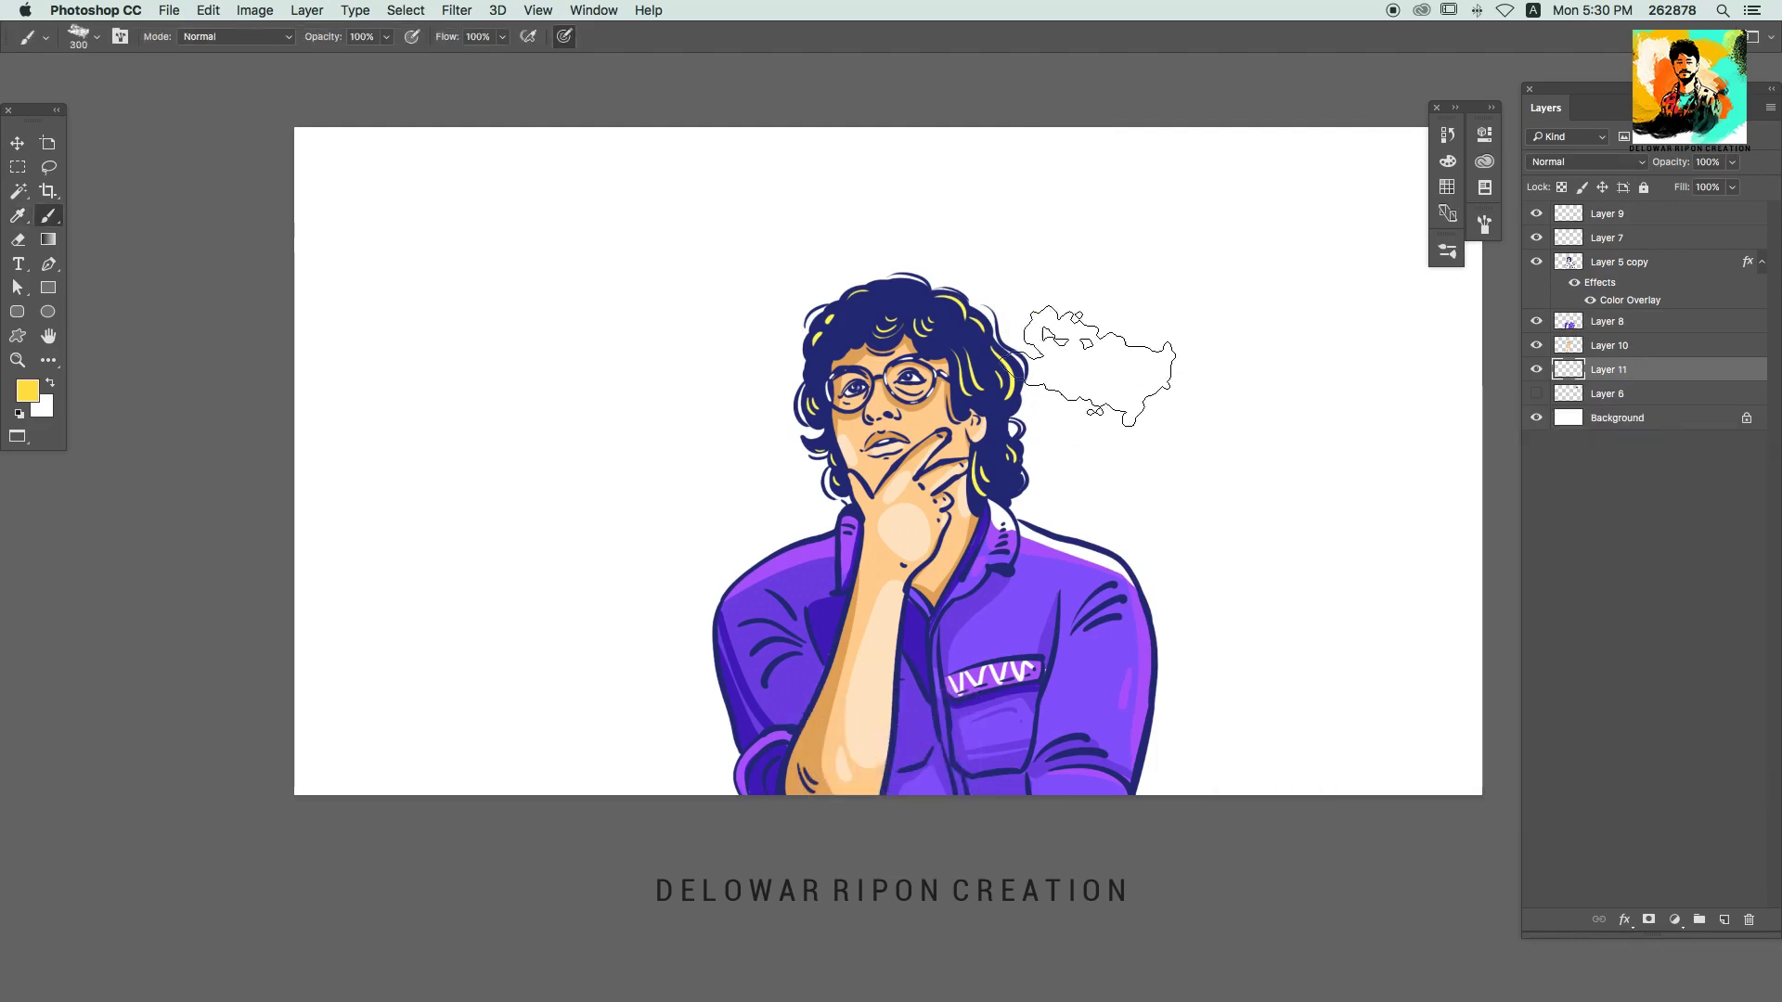
mouse_move(816, 186)
mouse_down()
mouse_move(696, 350)
mouse_move(855, 159)
mouse_move(545, 378)
mouse_move(520, 464)
mouse_move(687, 612)
mouse_up()
key(F5)
click(1331, 408)
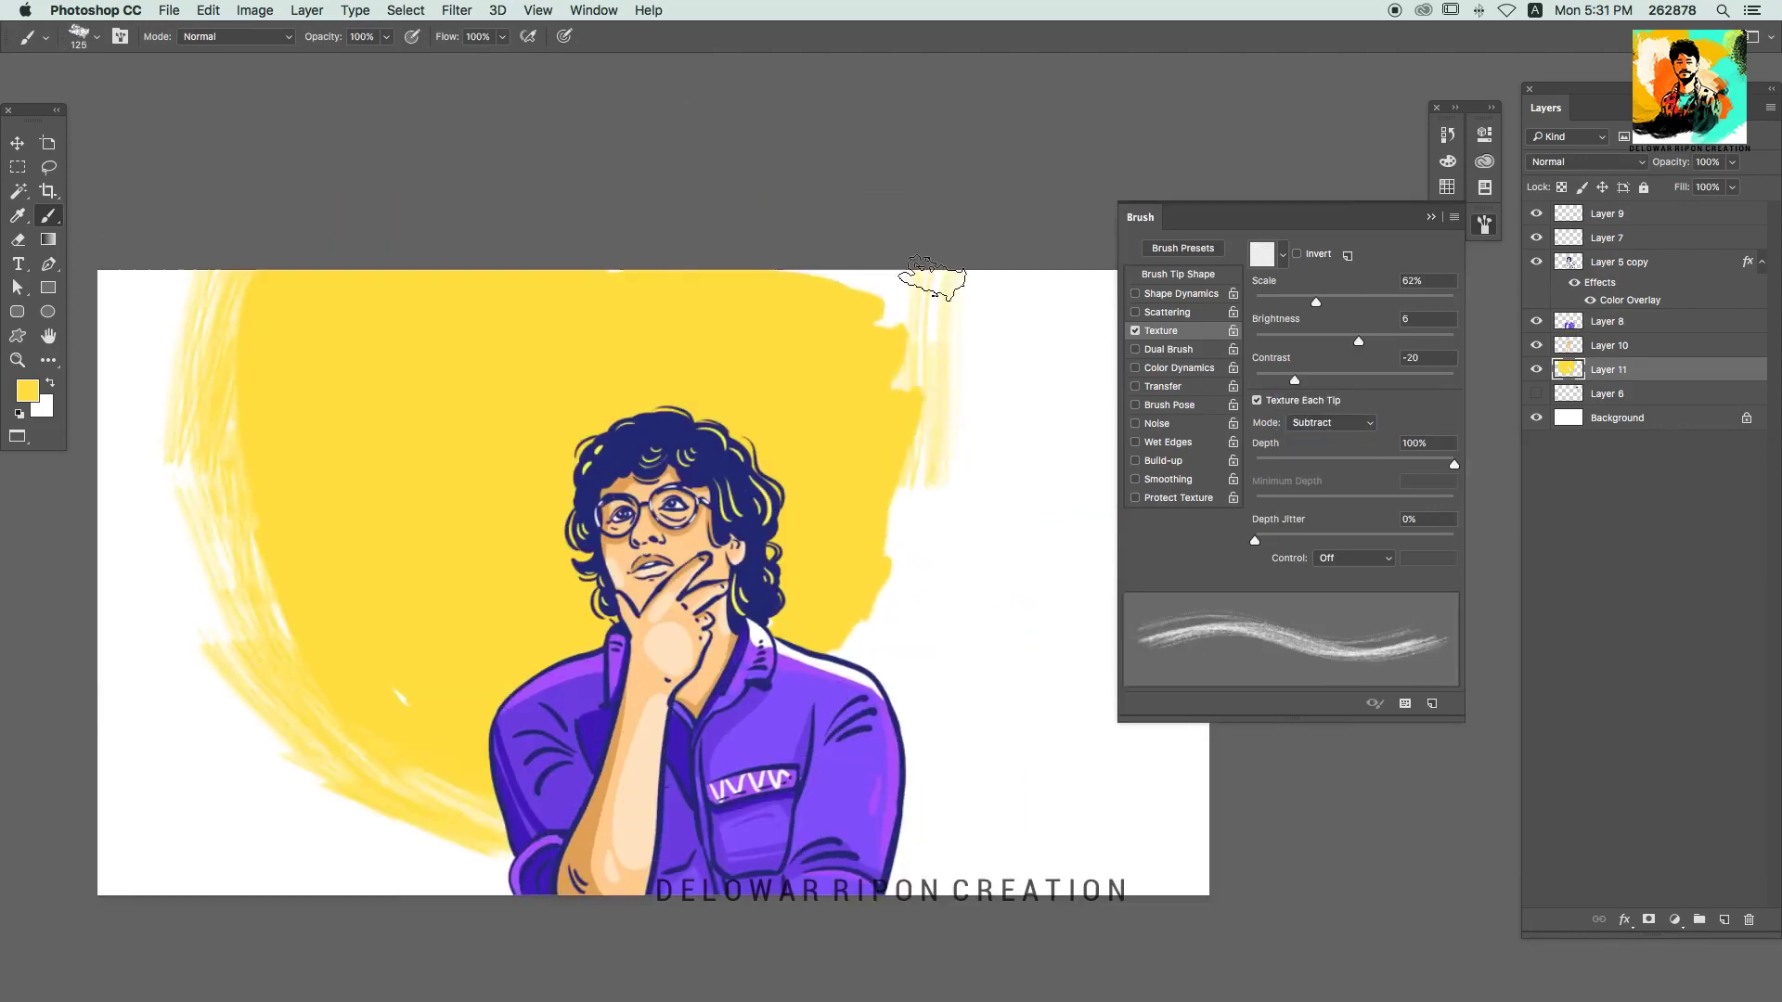
click(1331, 422)
mouse_move(927, 390)
mouse_down()
mouse_move(986, 556)
mouse_move(1021, 278)
mouse_up()
Step: Switch the texture mode through Height to Subtract while extending the yellow along the right edge
click(1331, 422)
click(1318, 464)
mouse_move(1067, 520)
mouse_down()
mouse_move(975, 742)
mouse_move(1075, 580)
mouse_up()
click(1331, 422)
click(1332, 423)
click(1317, 339)
click(1332, 422)
click(1318, 388)
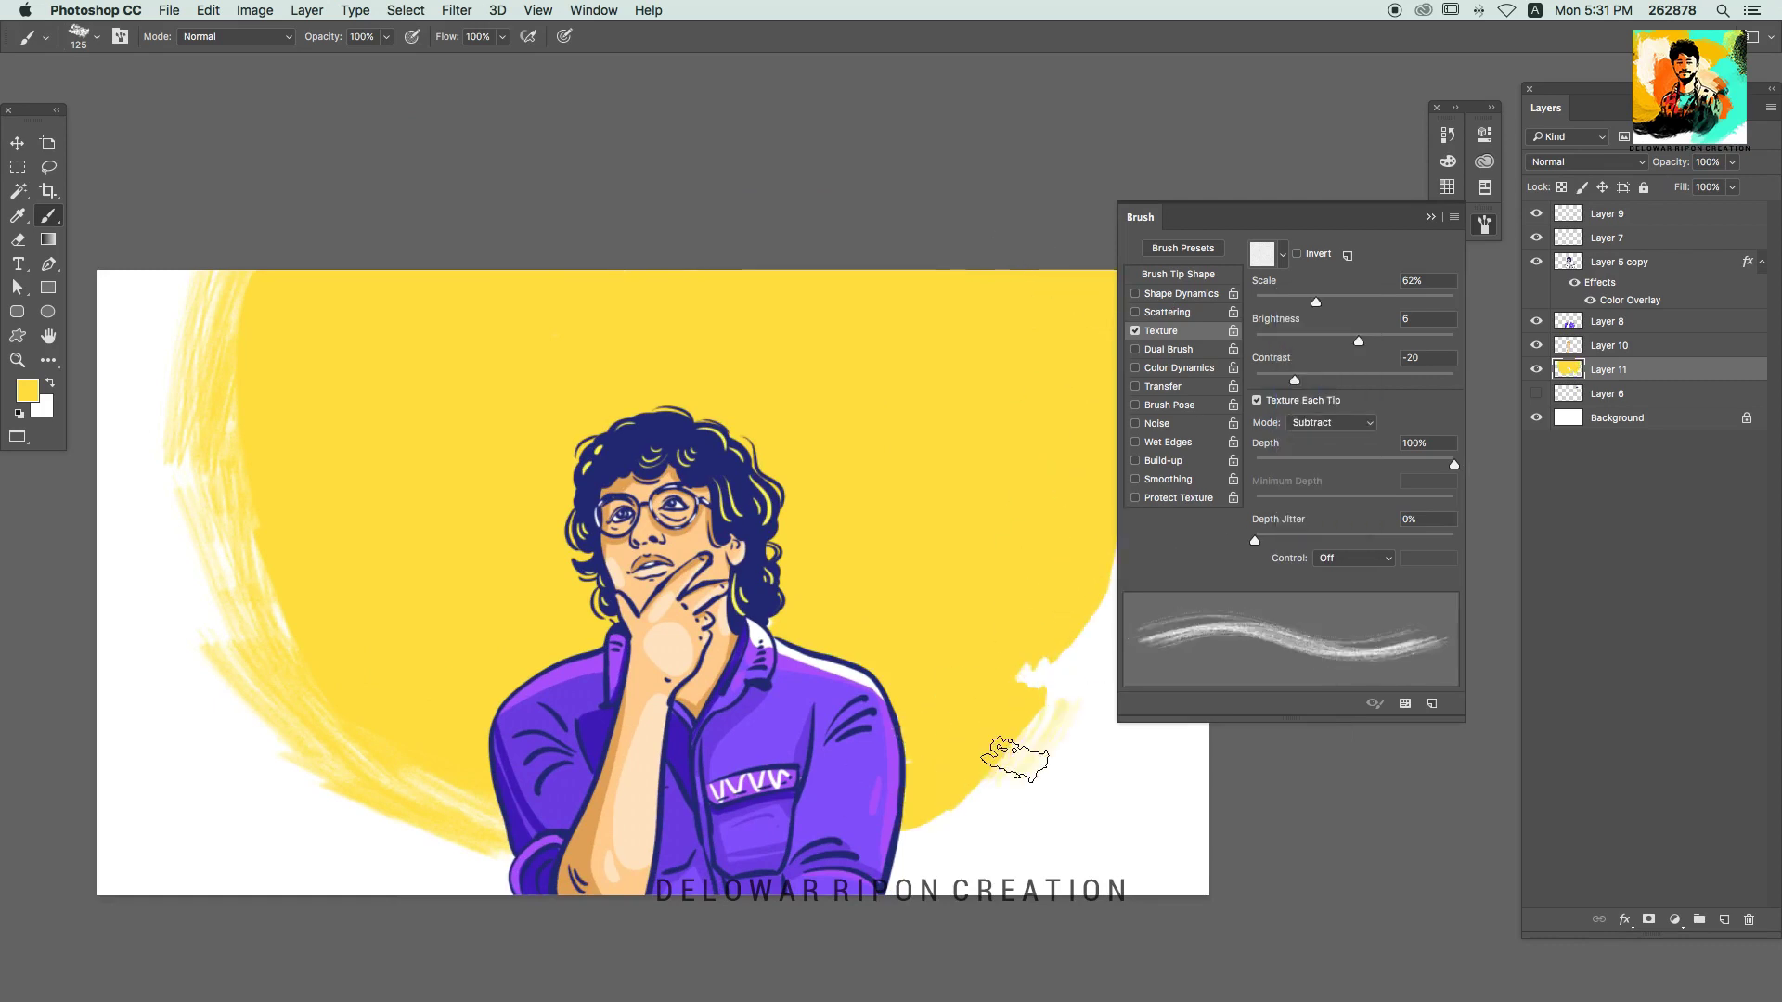
click(1431, 219)
Step: Add dense yellow streaks along the upper-left edge with a smaller brush, then shift the colour toward orange
scroll(982, 706, down, 1)
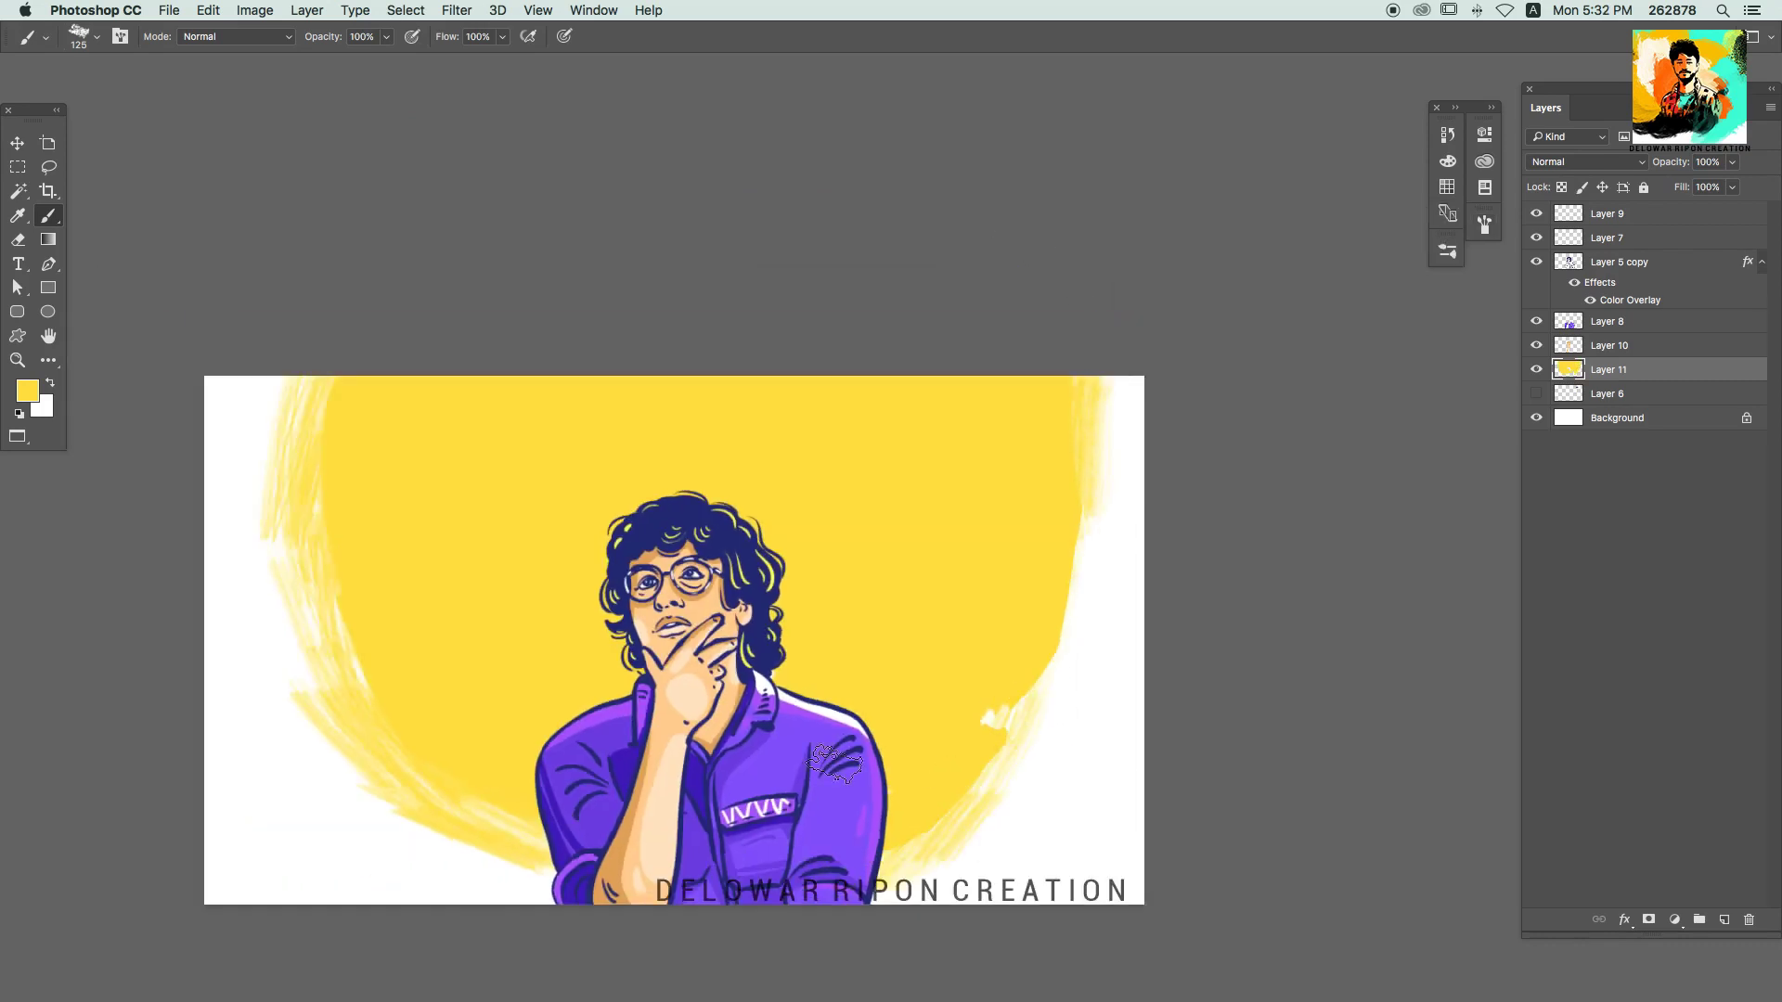
scroll(1057, 464, up, 2)
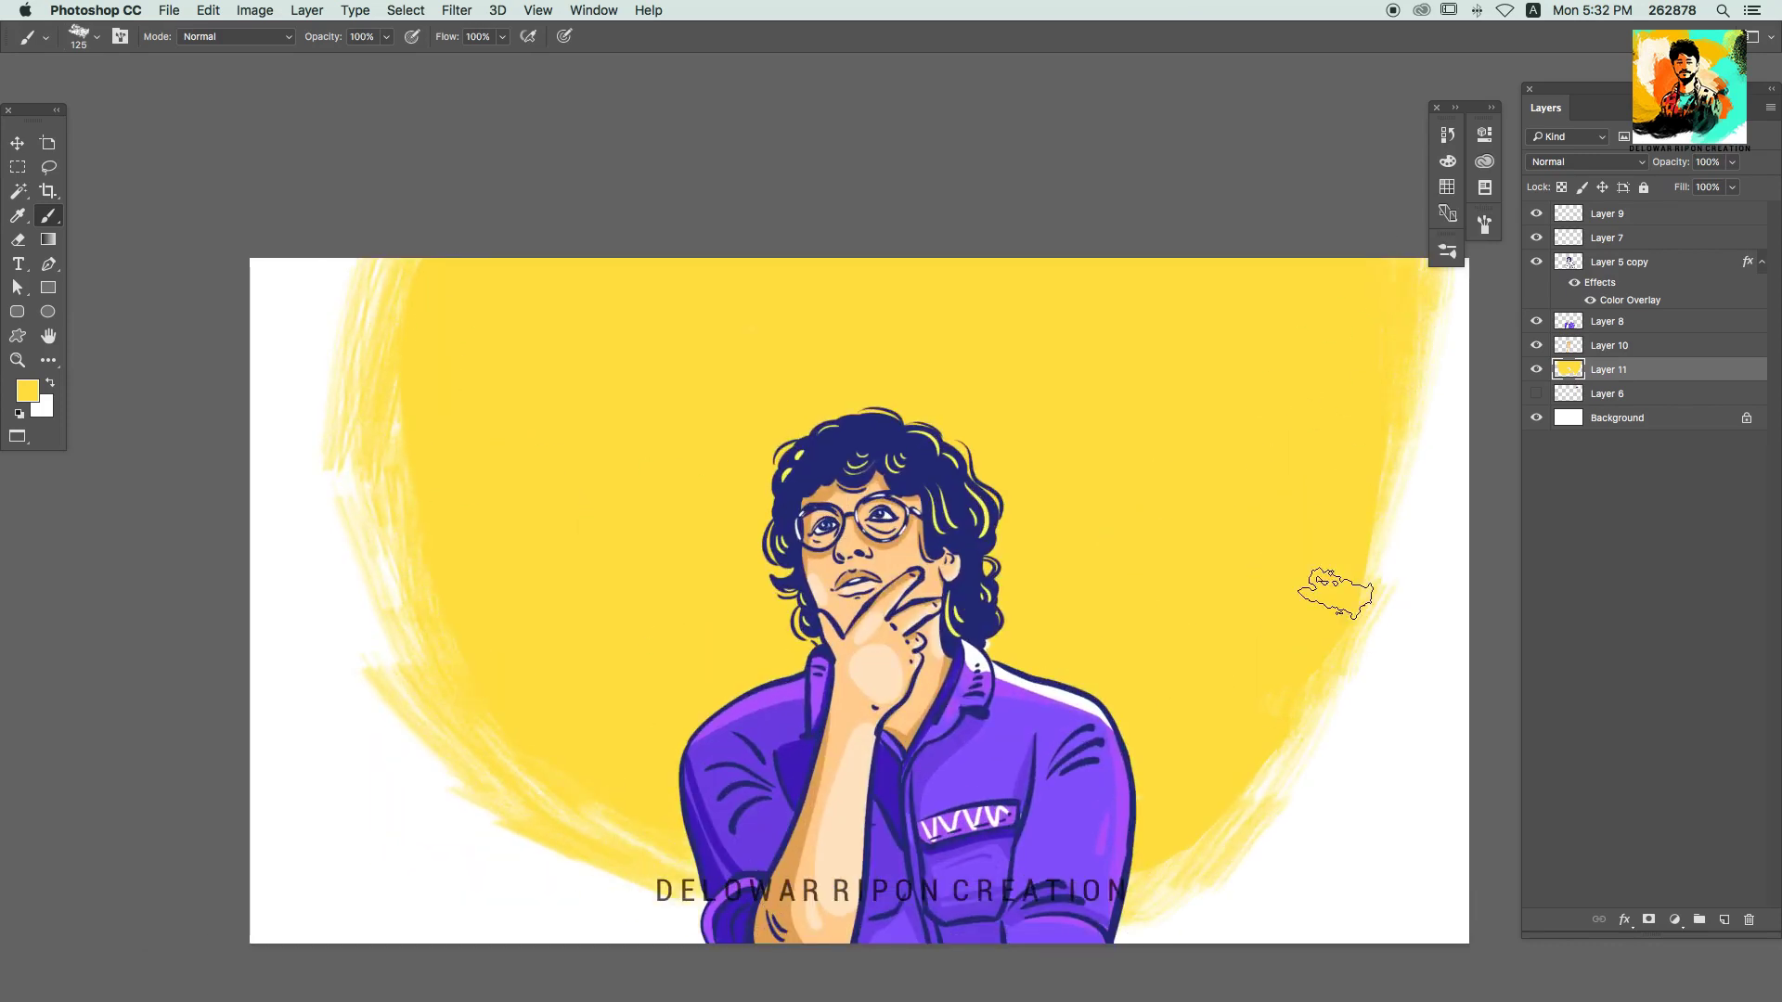
drag(1334, 592, 1253, 592)
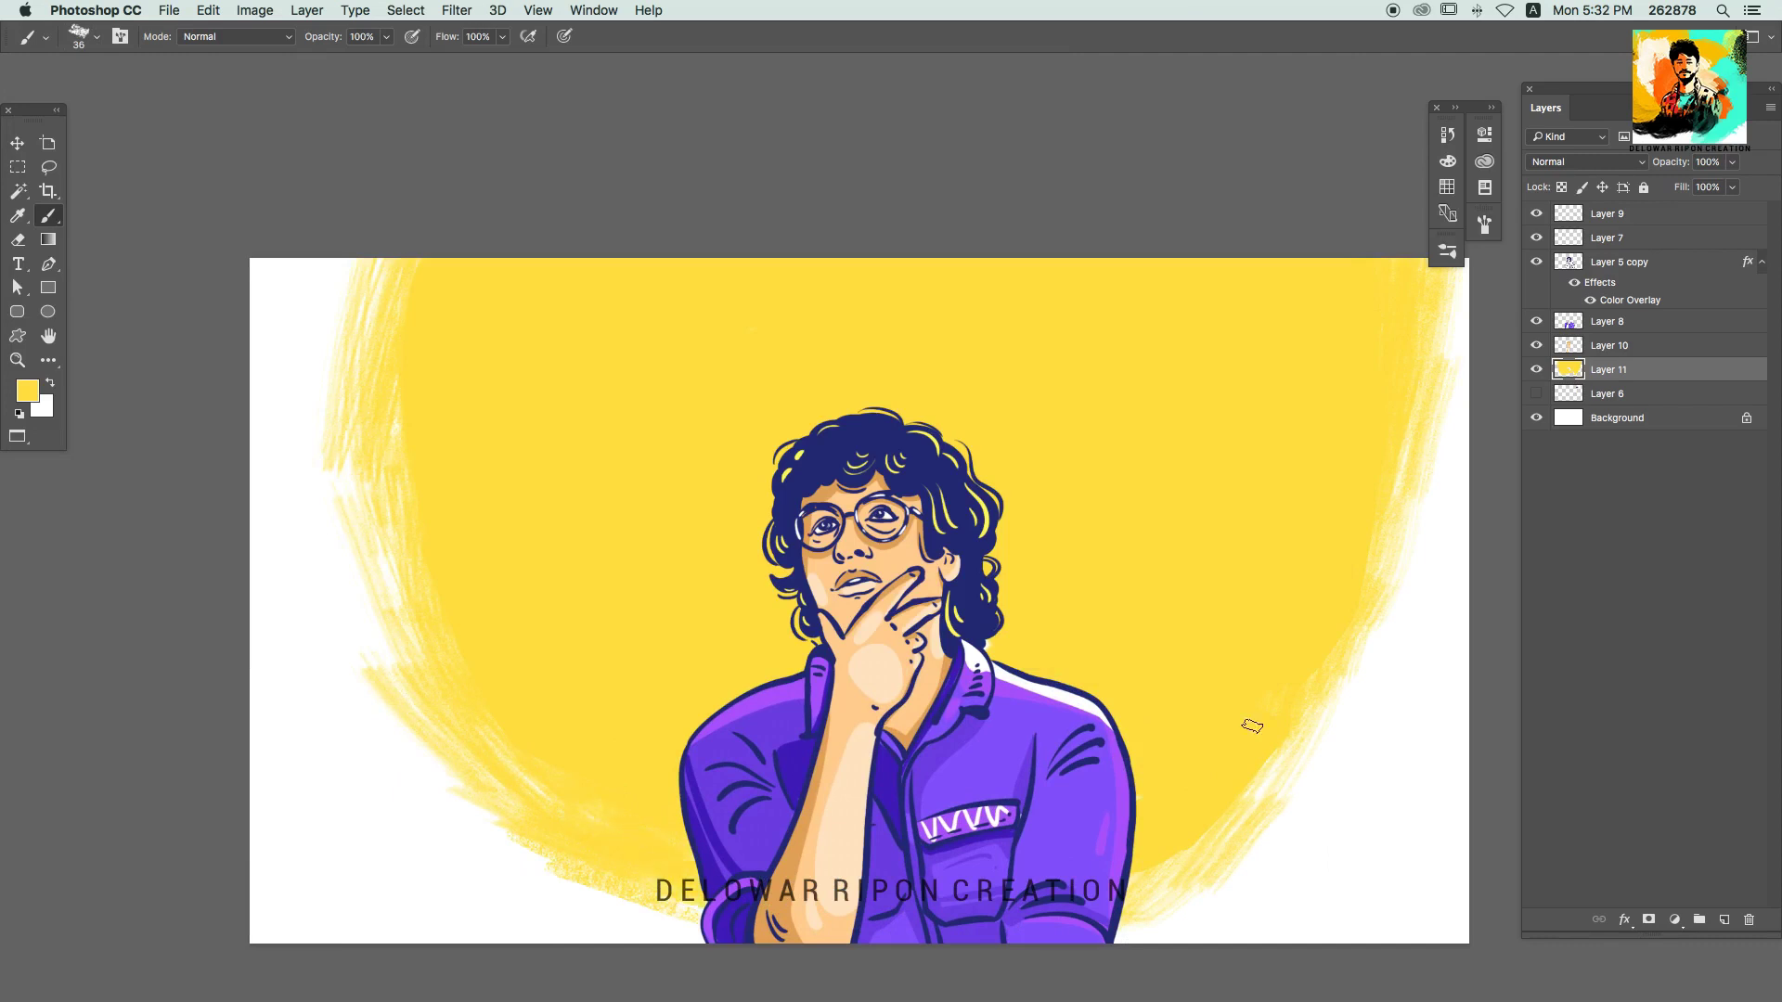
drag(371, 269, 416, 417)
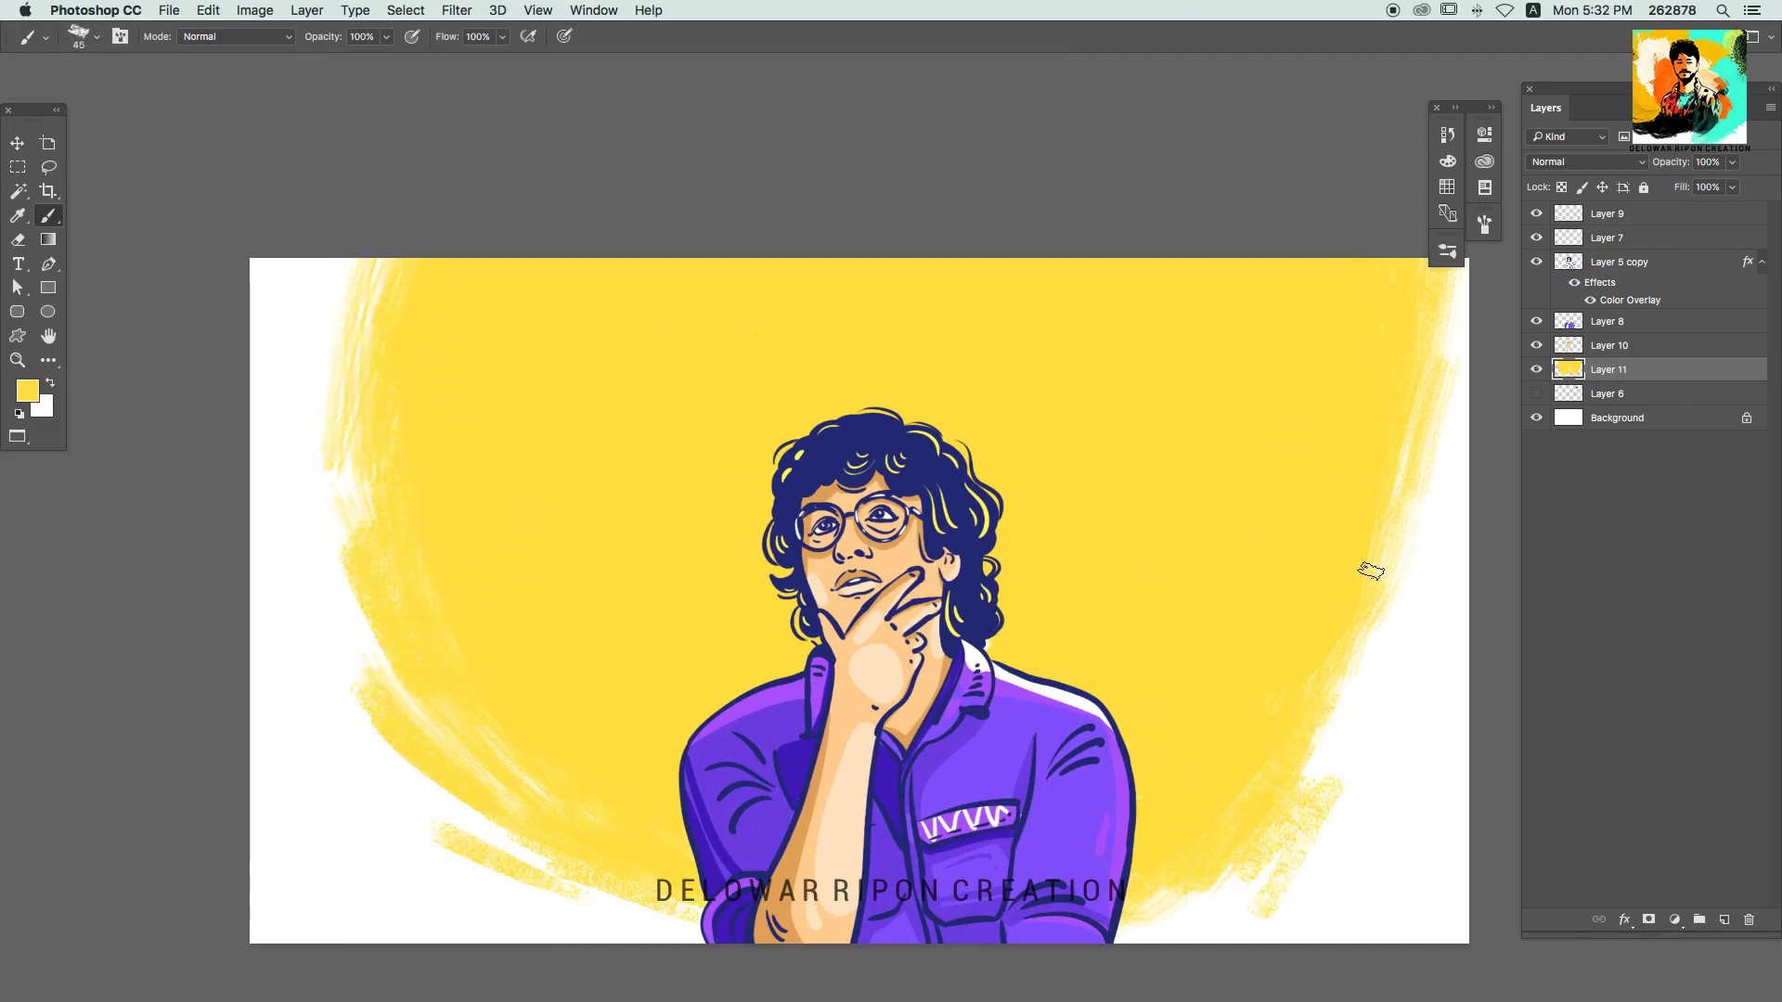
key(v)
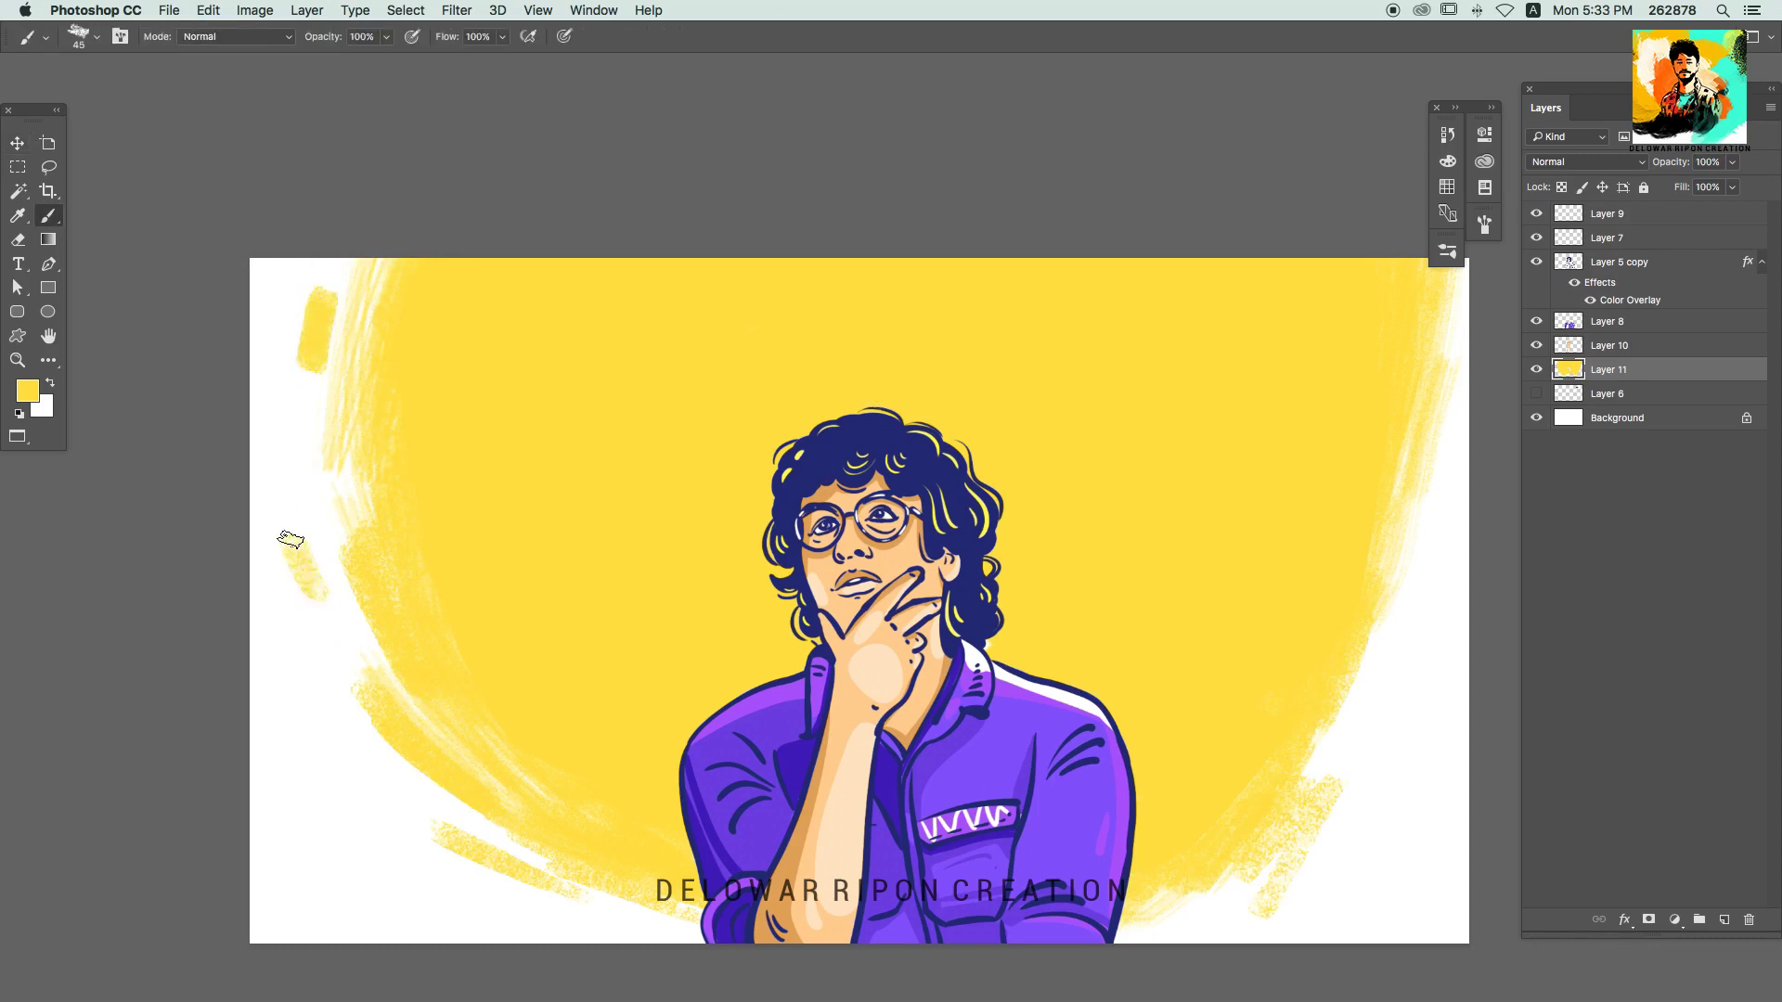
click(27, 391)
drag(1505, 672, 1505, 685)
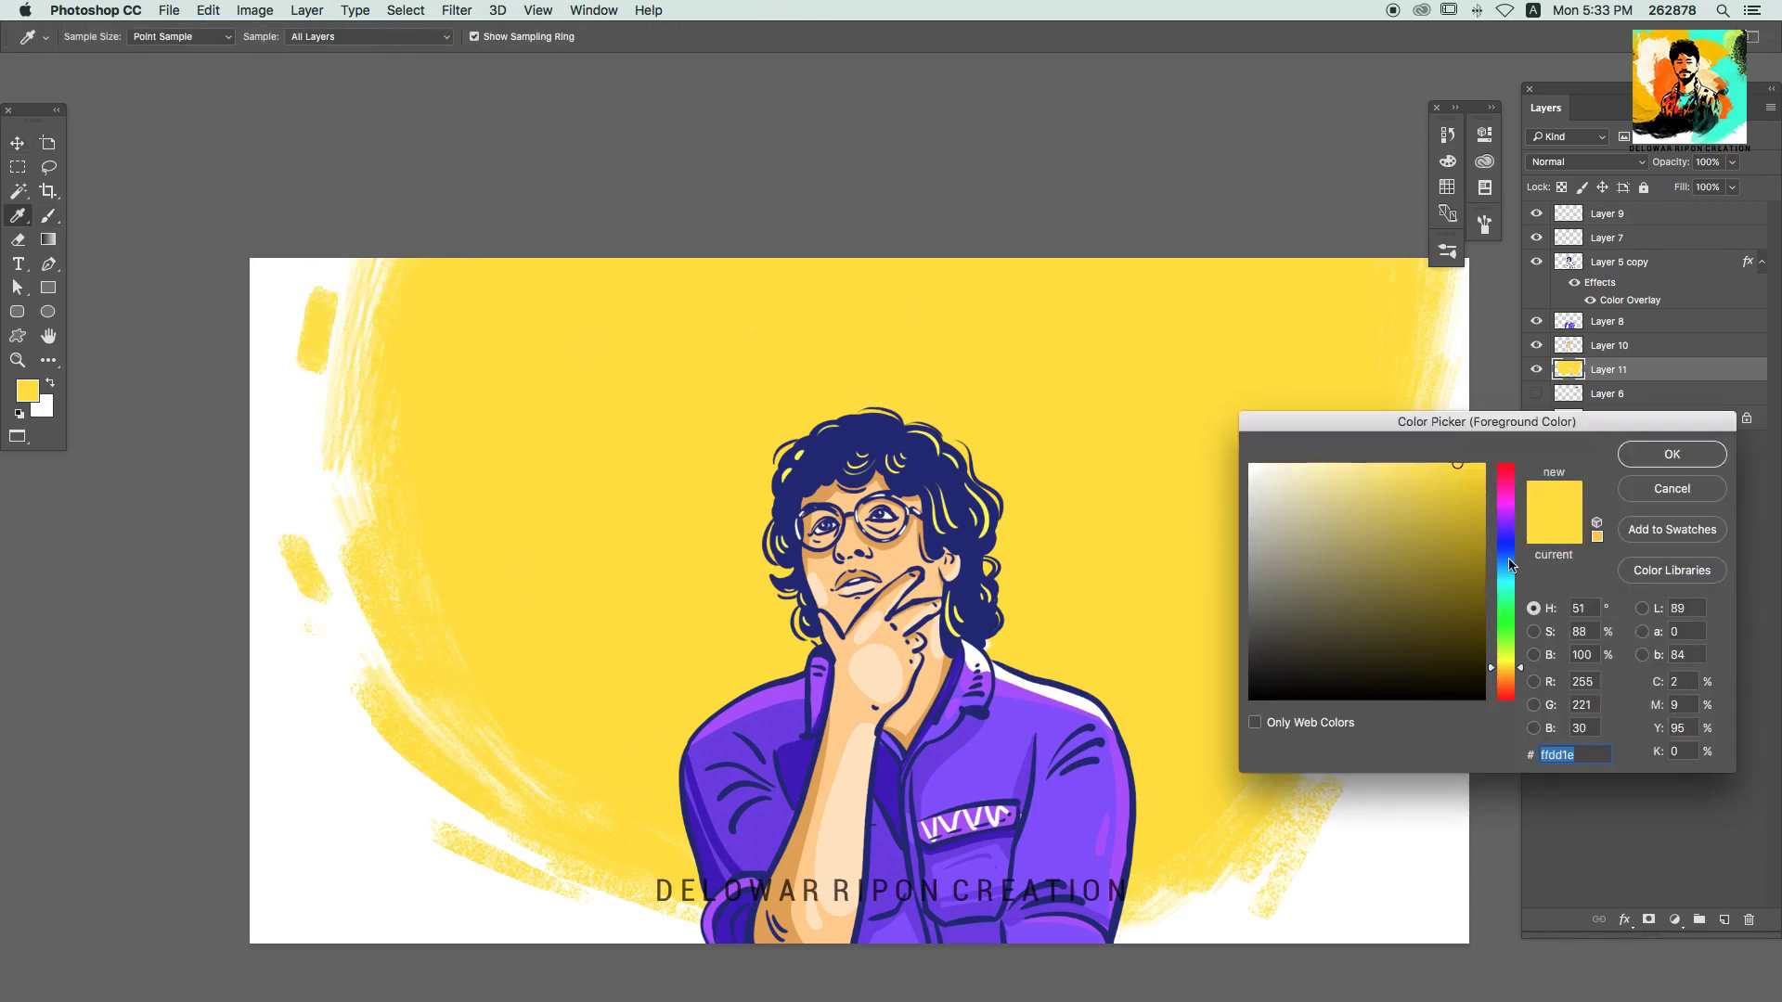
Step: Spread broad darker orange strokes over and around the head with a large brush
key(Return)
key(b)
mouse_move(1020, 556)
mouse_down()
mouse_move(1059, 450)
mouse_move(1033, 750)
mouse_up()
key(ctrl+z)
key(bracketleft)
key(bracketleft)
key(bracketleft)
key(bracketright)
key(bracketright)
key(bracketright)
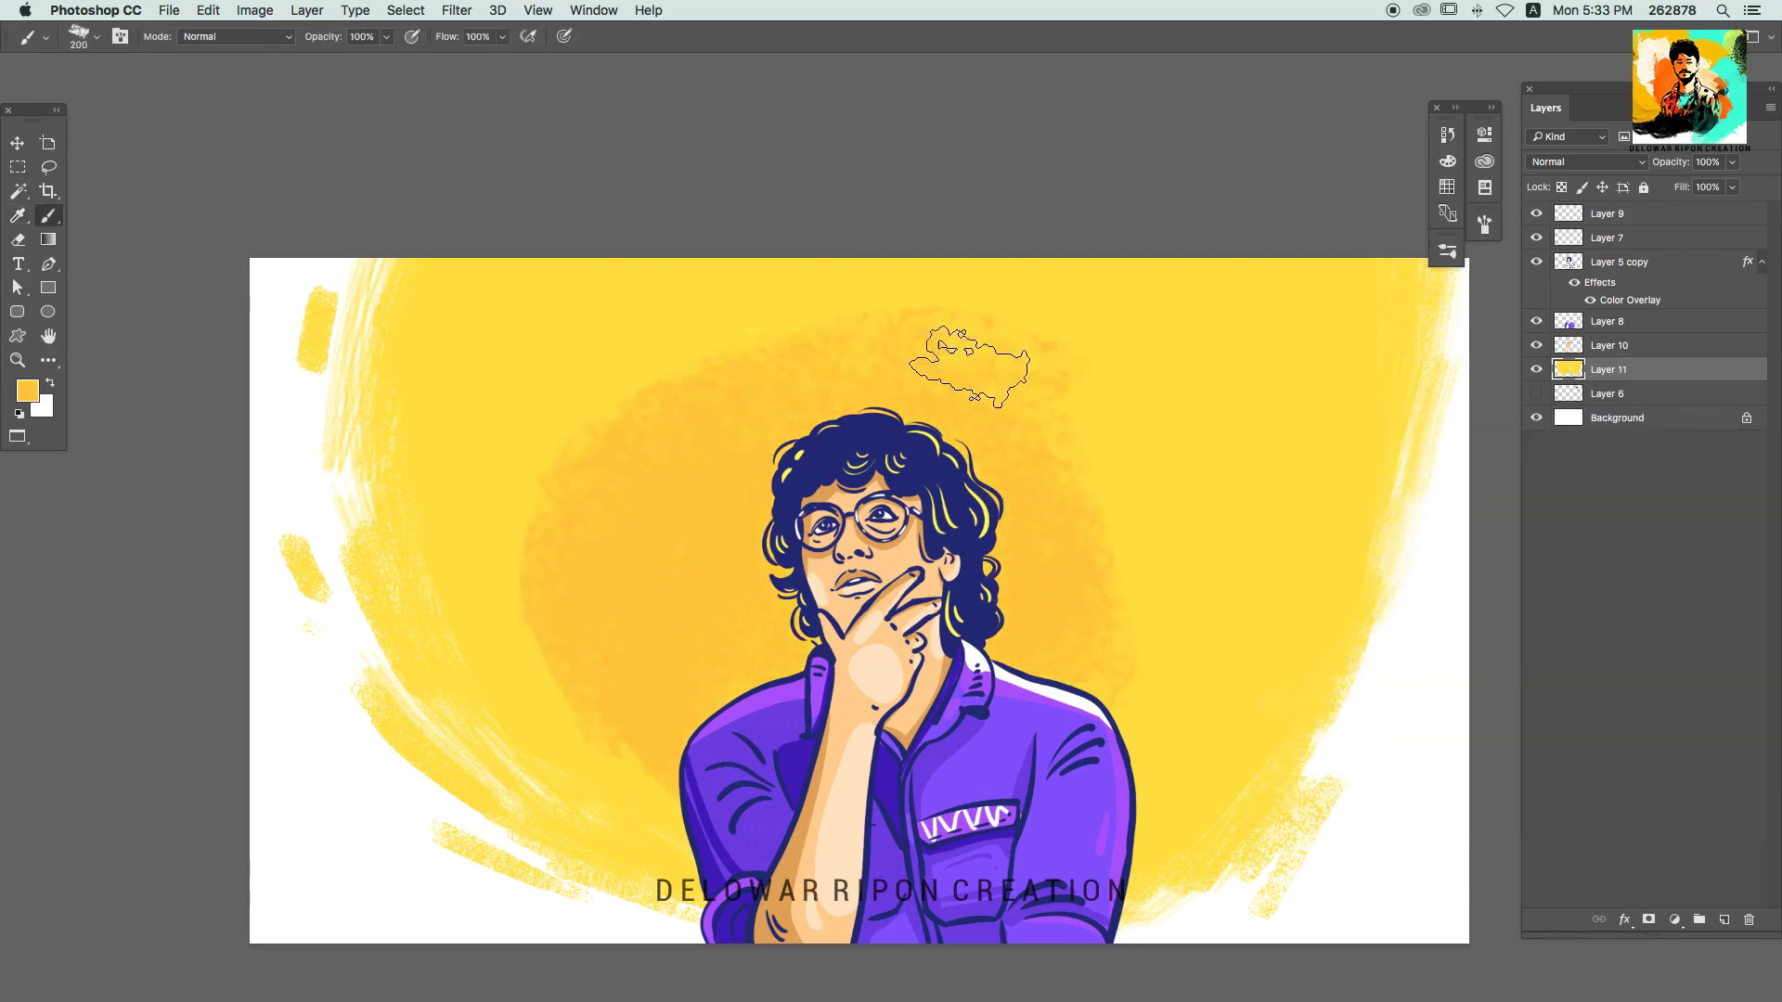
mouse_move(645, 738)
mouse_down()
mouse_move(735, 337)
mouse_move(1239, 696)
mouse_up()
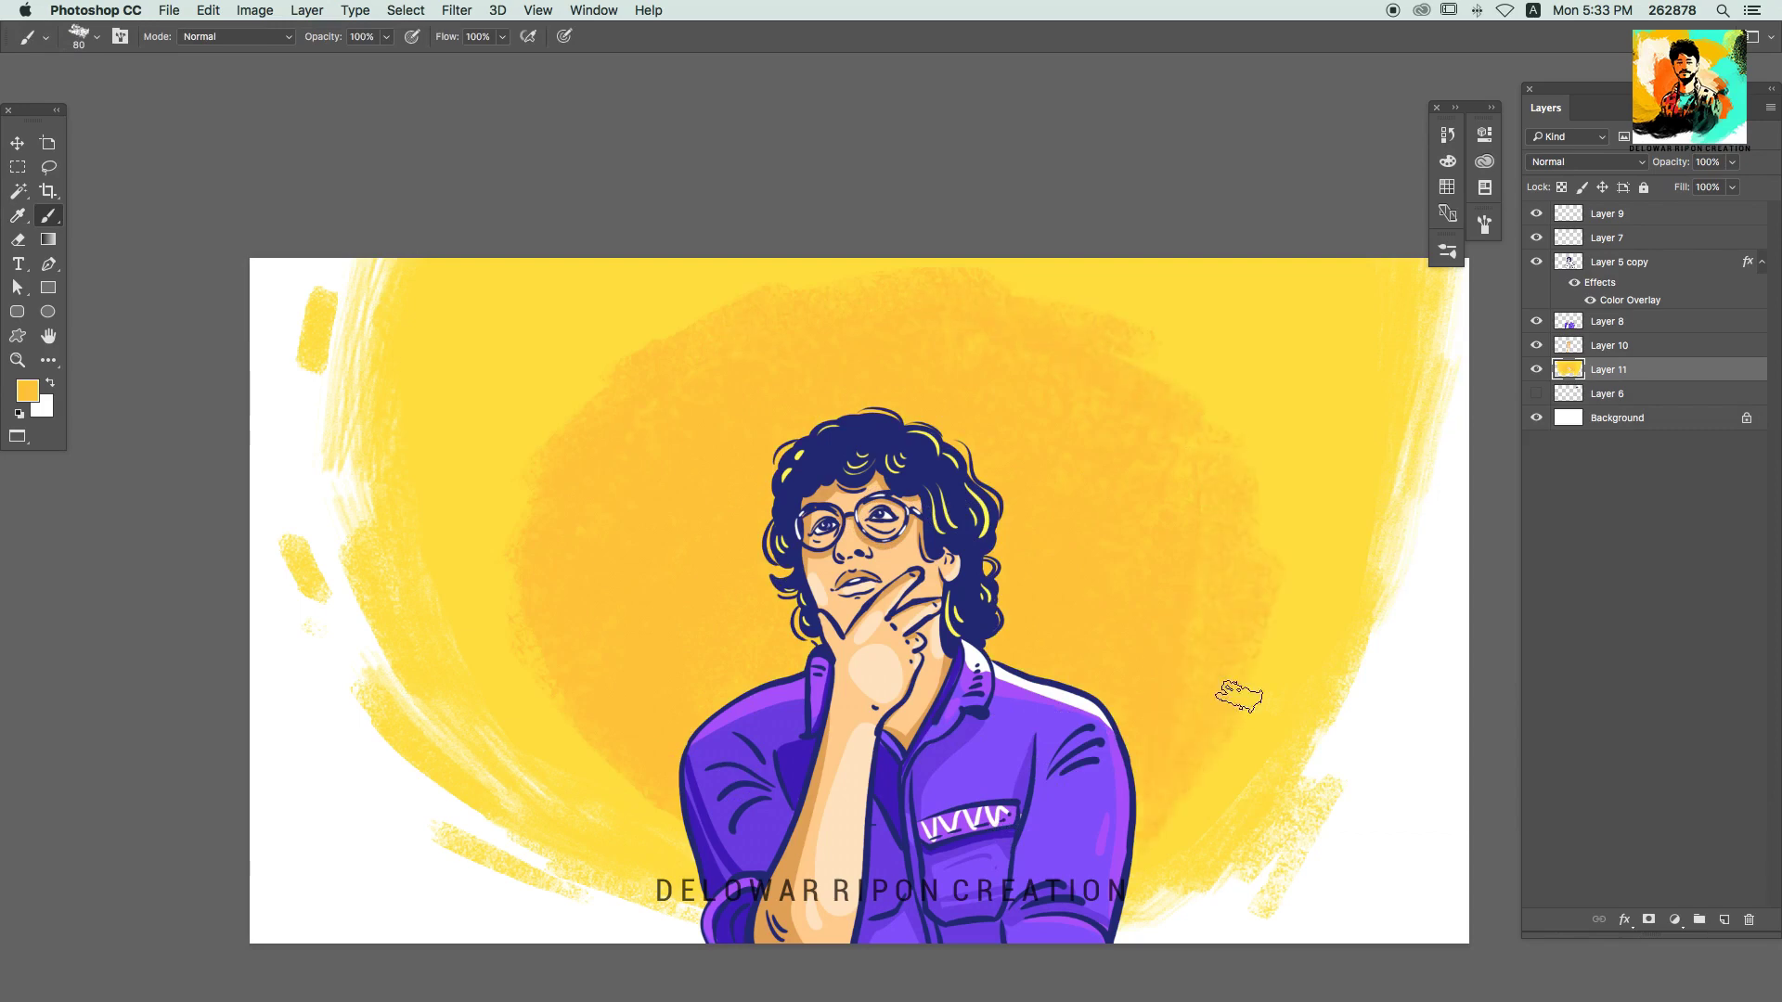
drag(529, 551, 566, 482)
key(super+space)
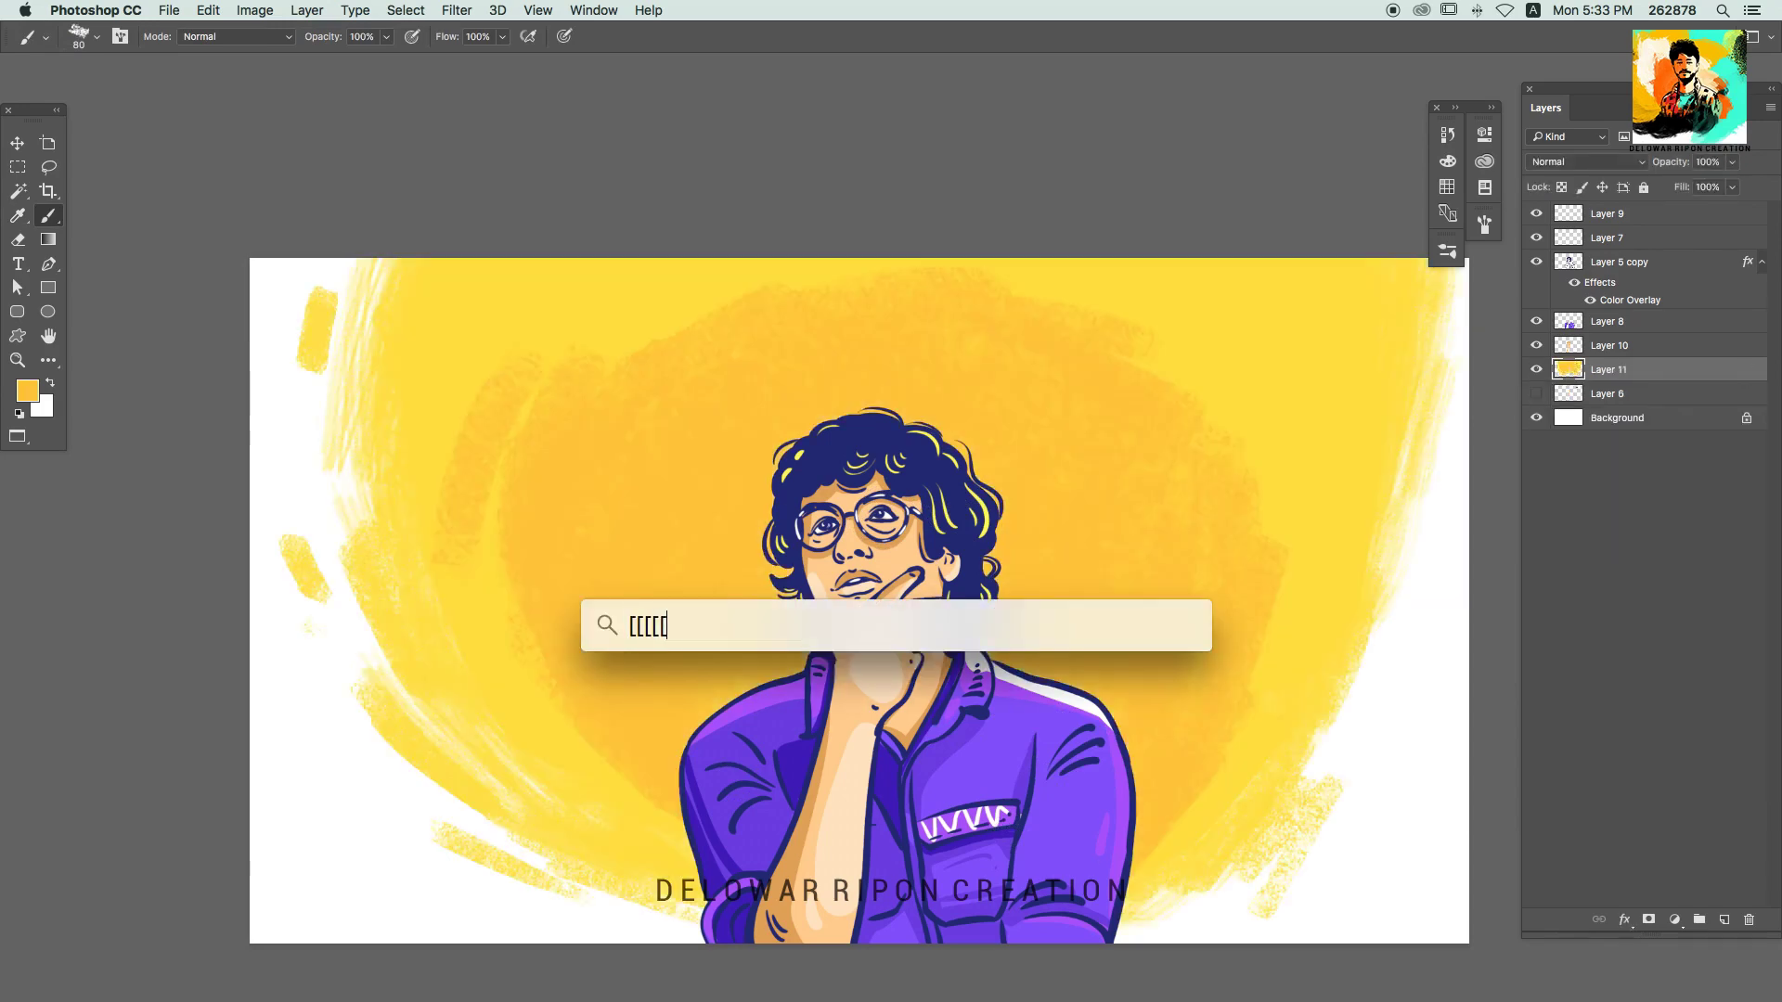
key(Escape)
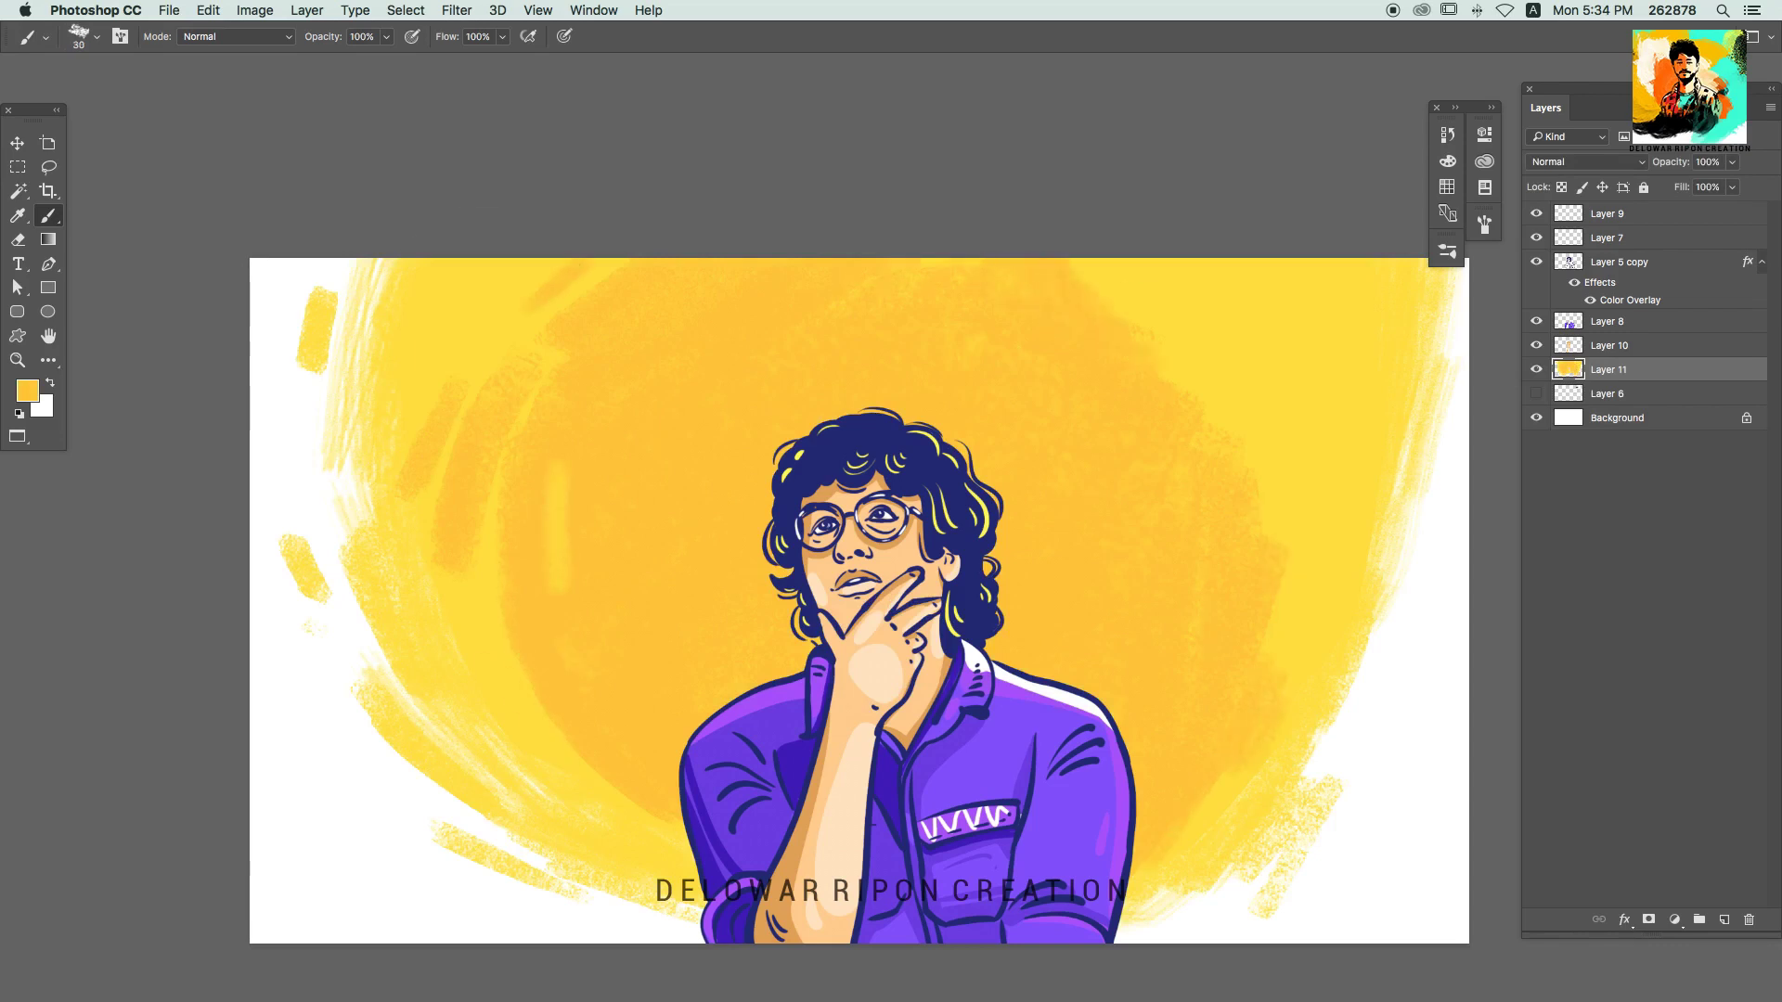
drag(1113, 278, 1234, 390)
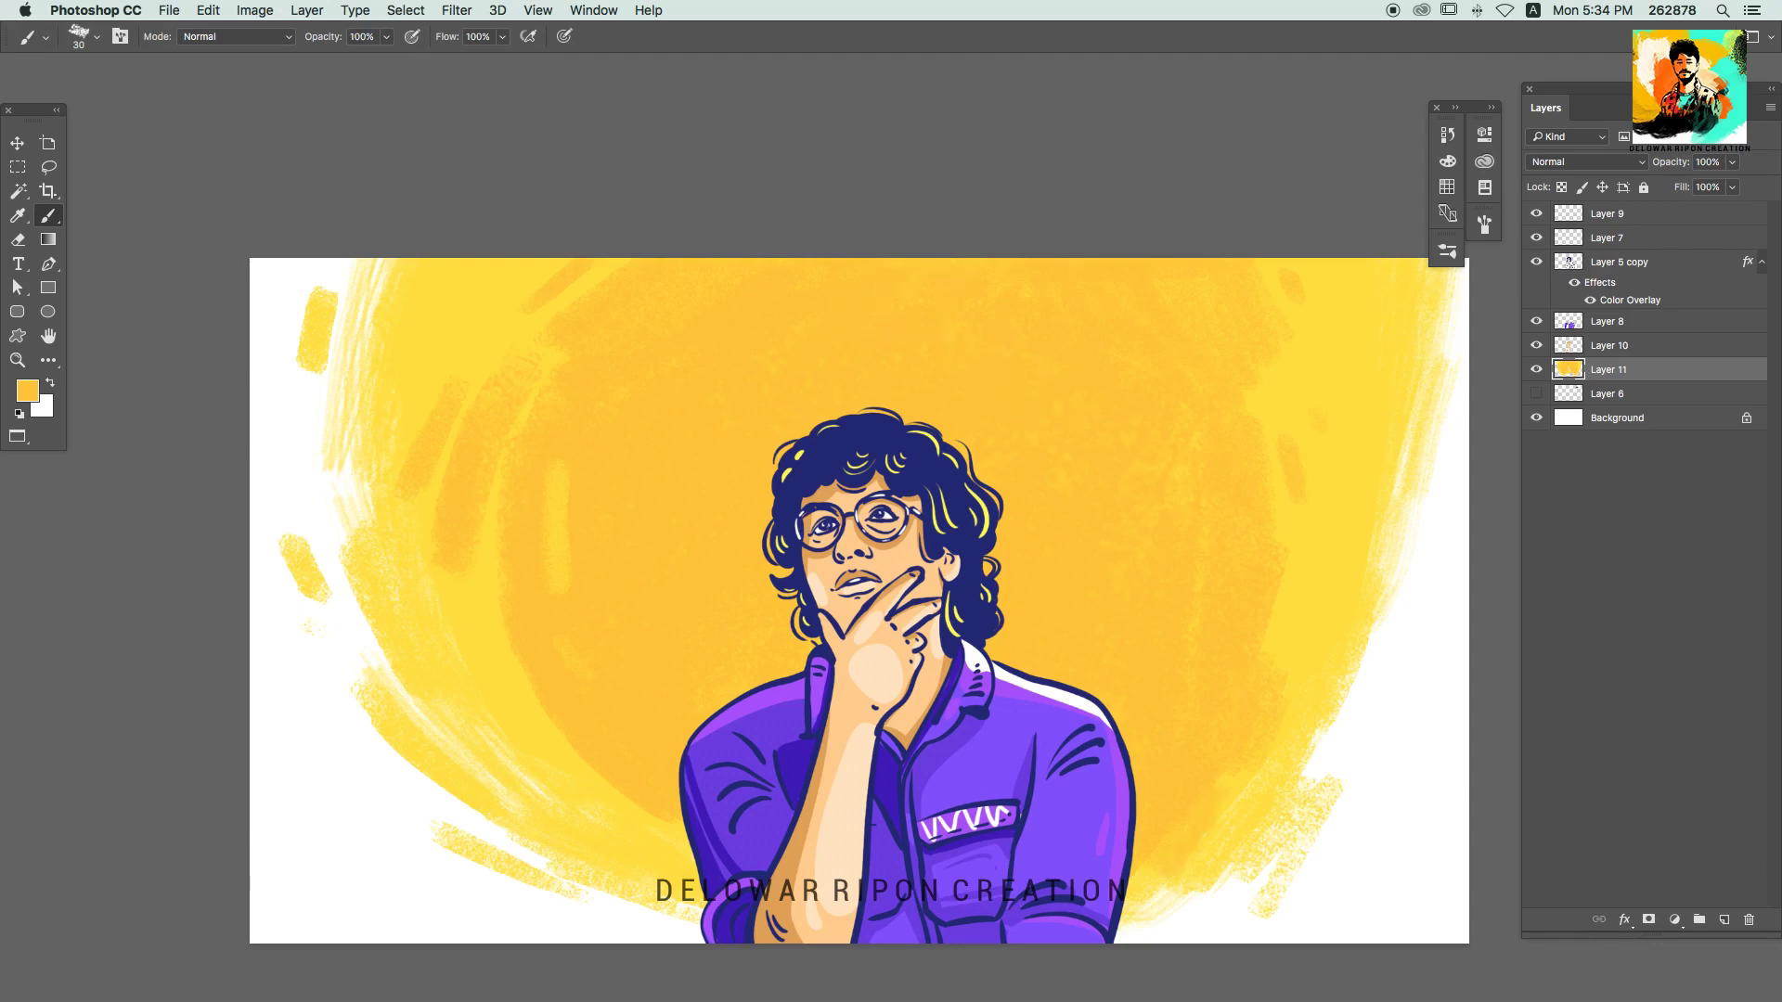
Step: Switch to a more orange colour and paint strokes left and above the face, plus a thinner one right
click(27, 390)
click(1424, 519)
click(1674, 450)
drag(789, 571, 719, 678)
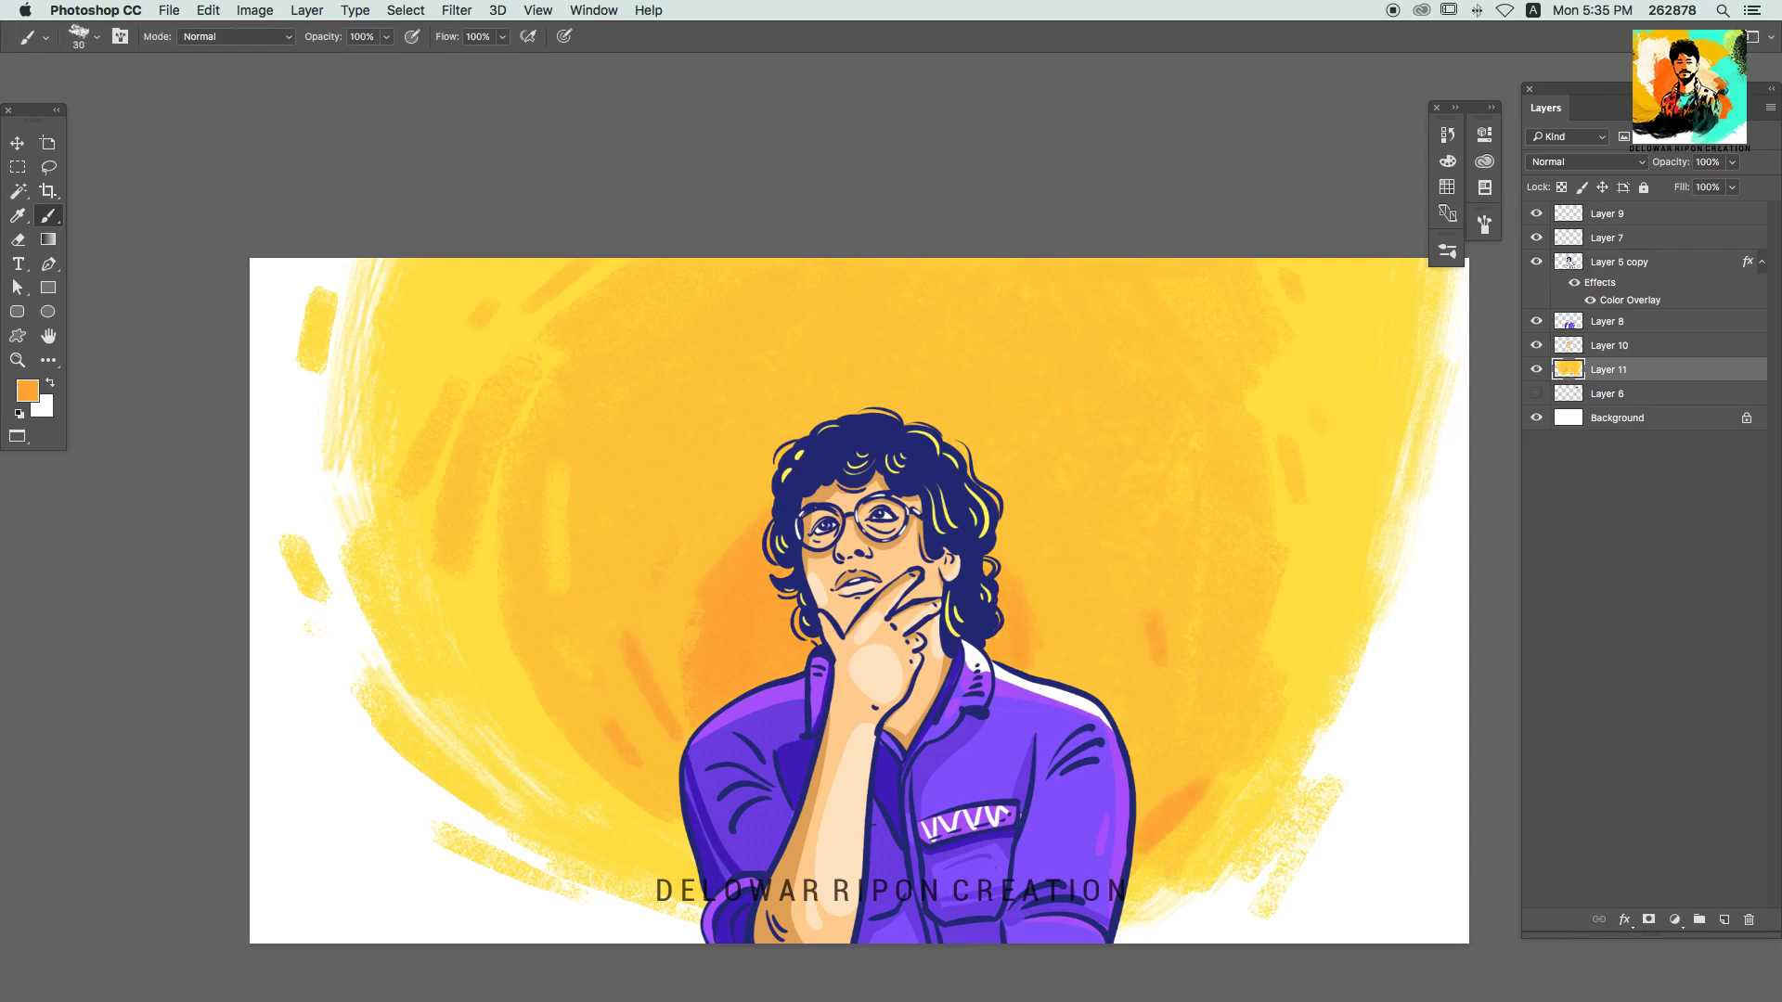
drag(798, 408, 594, 603)
drag(770, 445, 631, 622)
drag(835, 334, 603, 491)
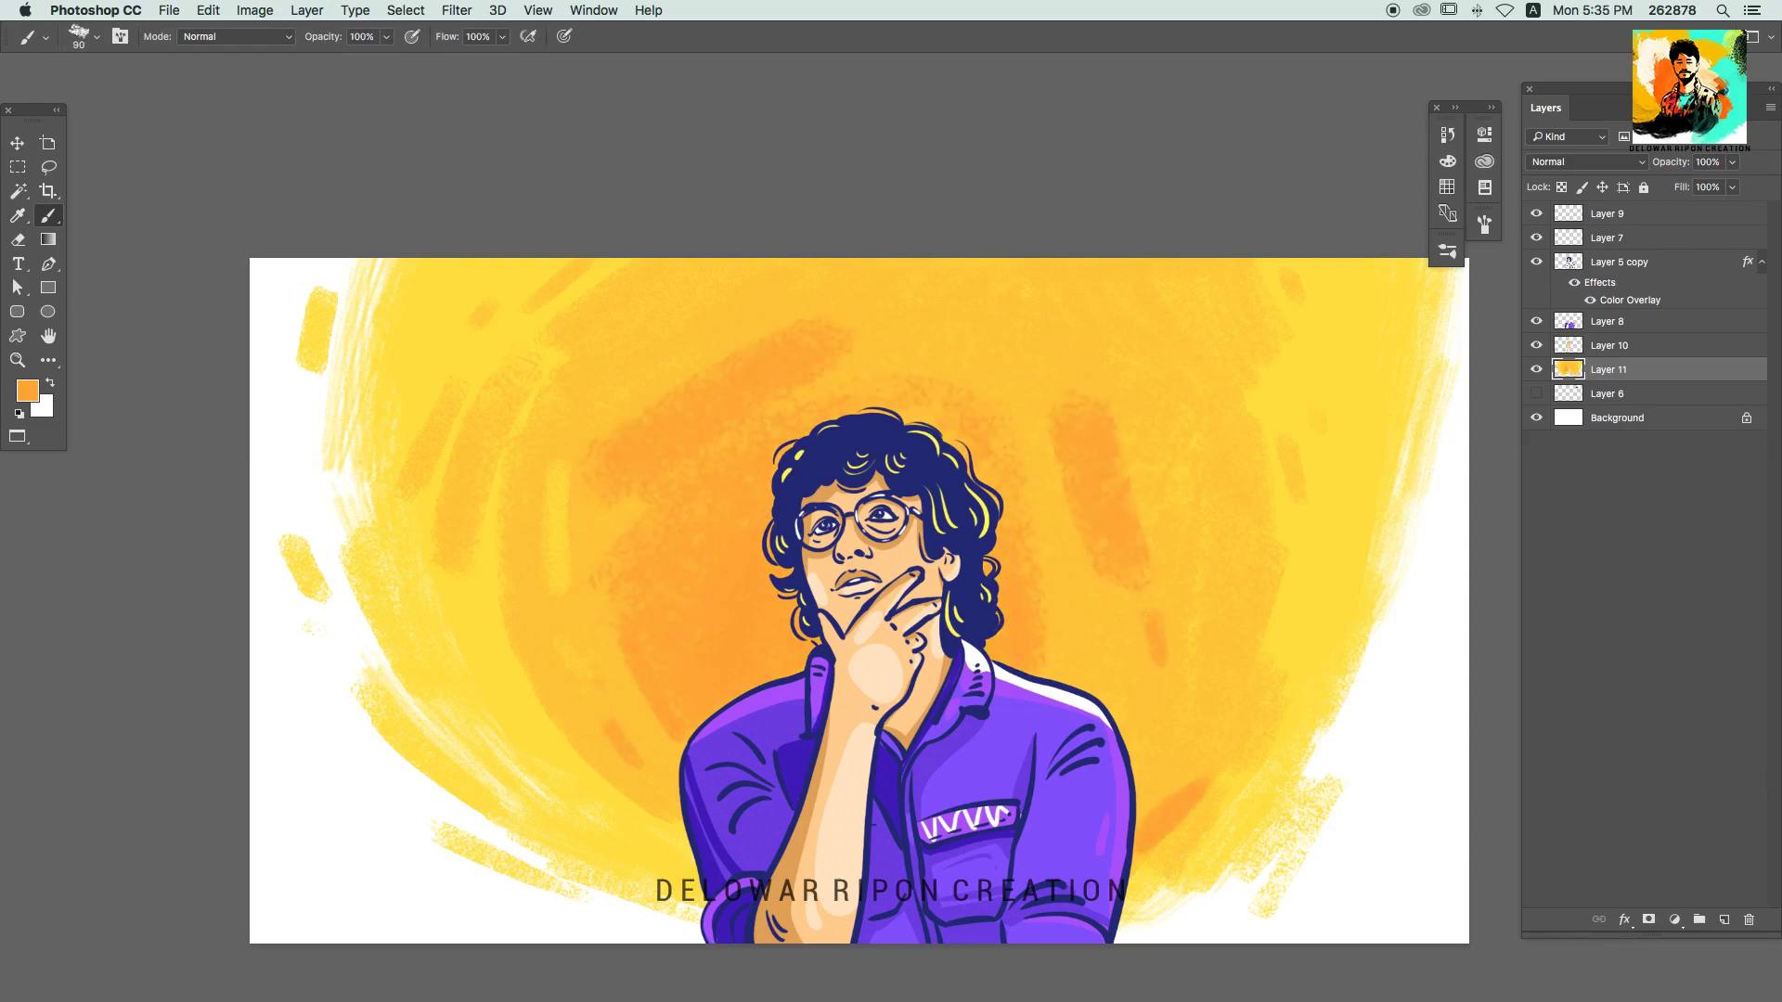
key(super+z)
key(bracketleft)
key(bracketleft)
key(bracketleft)
drag(1053, 436, 1104, 539)
Step: Add light yellow streaks above-left of the head, left of the face and right of the shoulder
alt+click(520, 418)
drag(724, 399, 621, 468)
drag(692, 594, 649, 715)
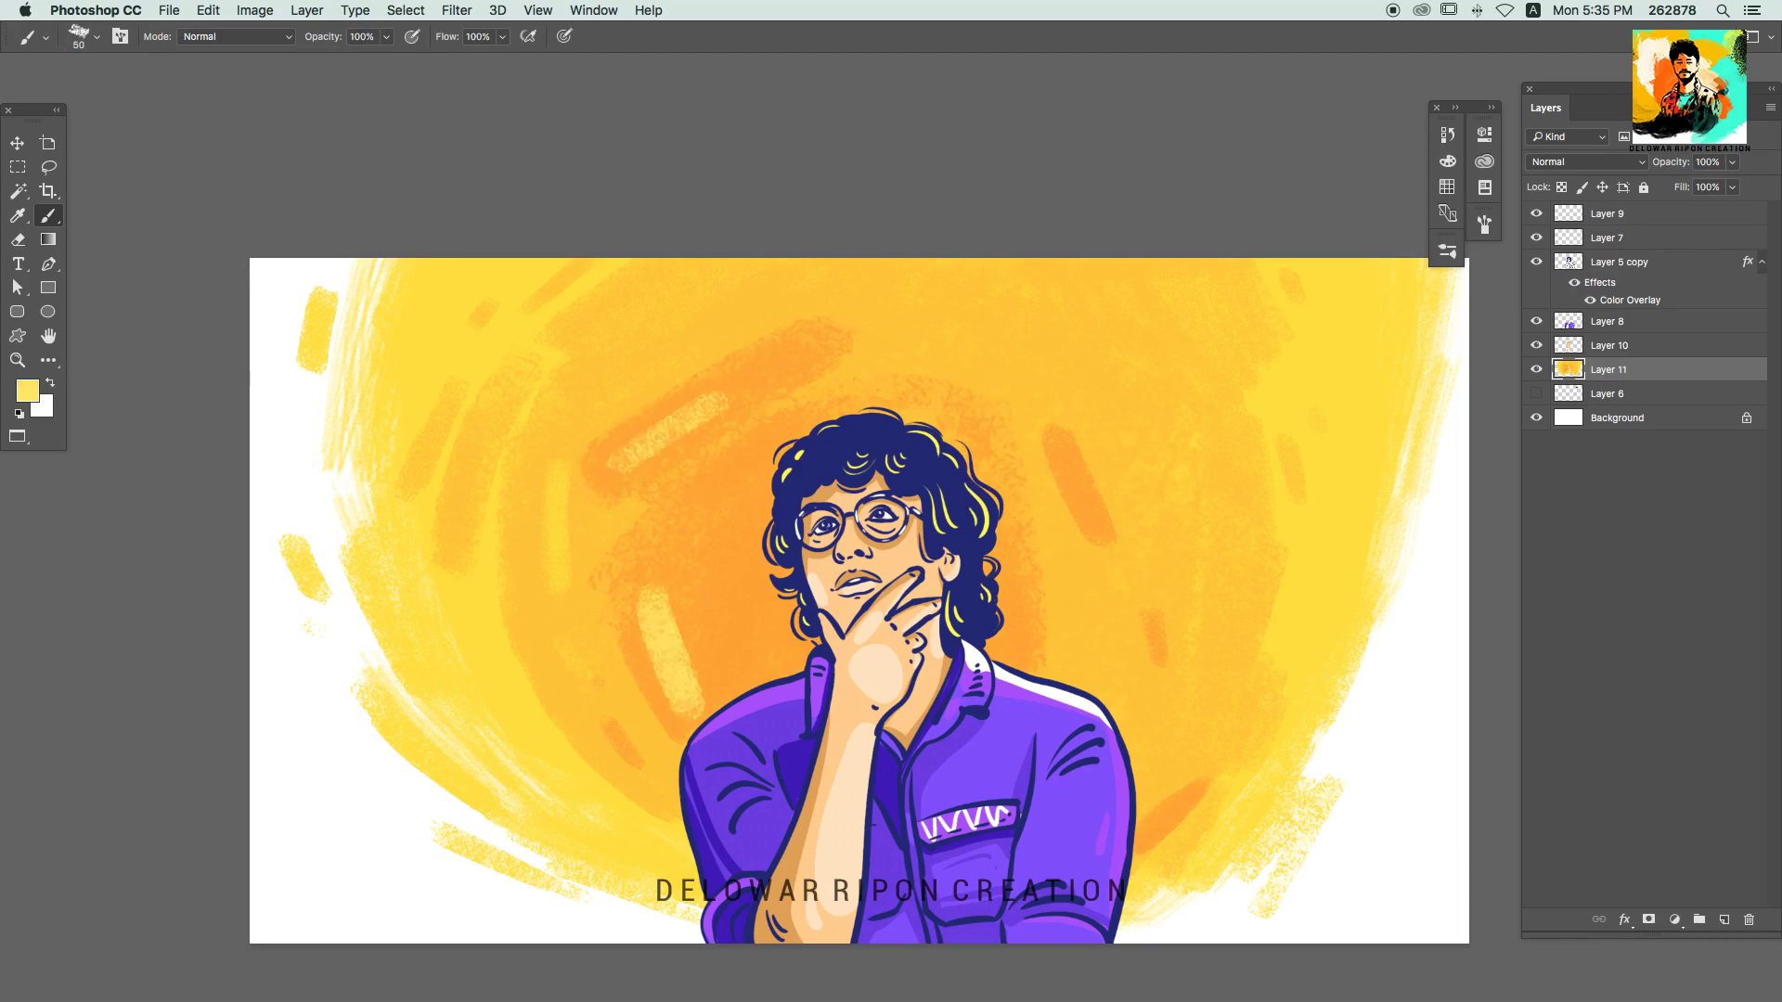
drag(1165, 692, 1142, 752)
Step: On a new layer, lasso a question mark shape left of the head
key(l)
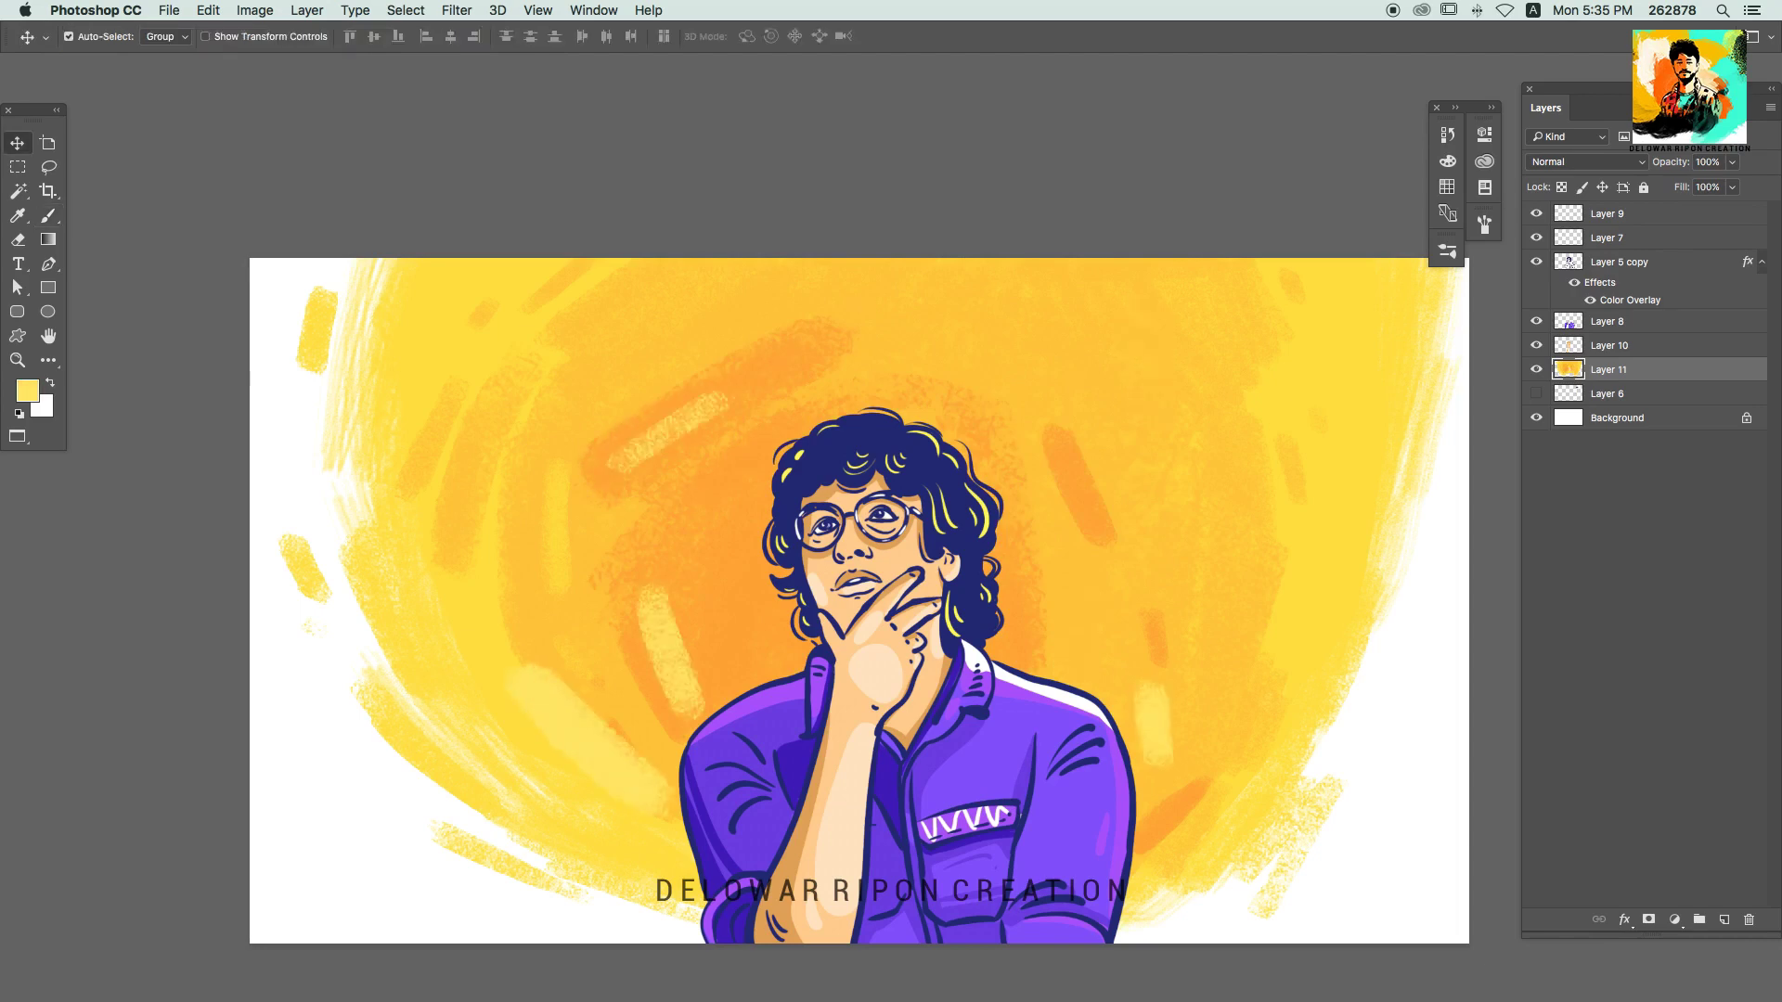
key(super+shift+alt+n)
drag(726, 484, 665, 443)
right_click(661, 419)
Step: Fill the question mark with red and move it further left
click(27, 390)
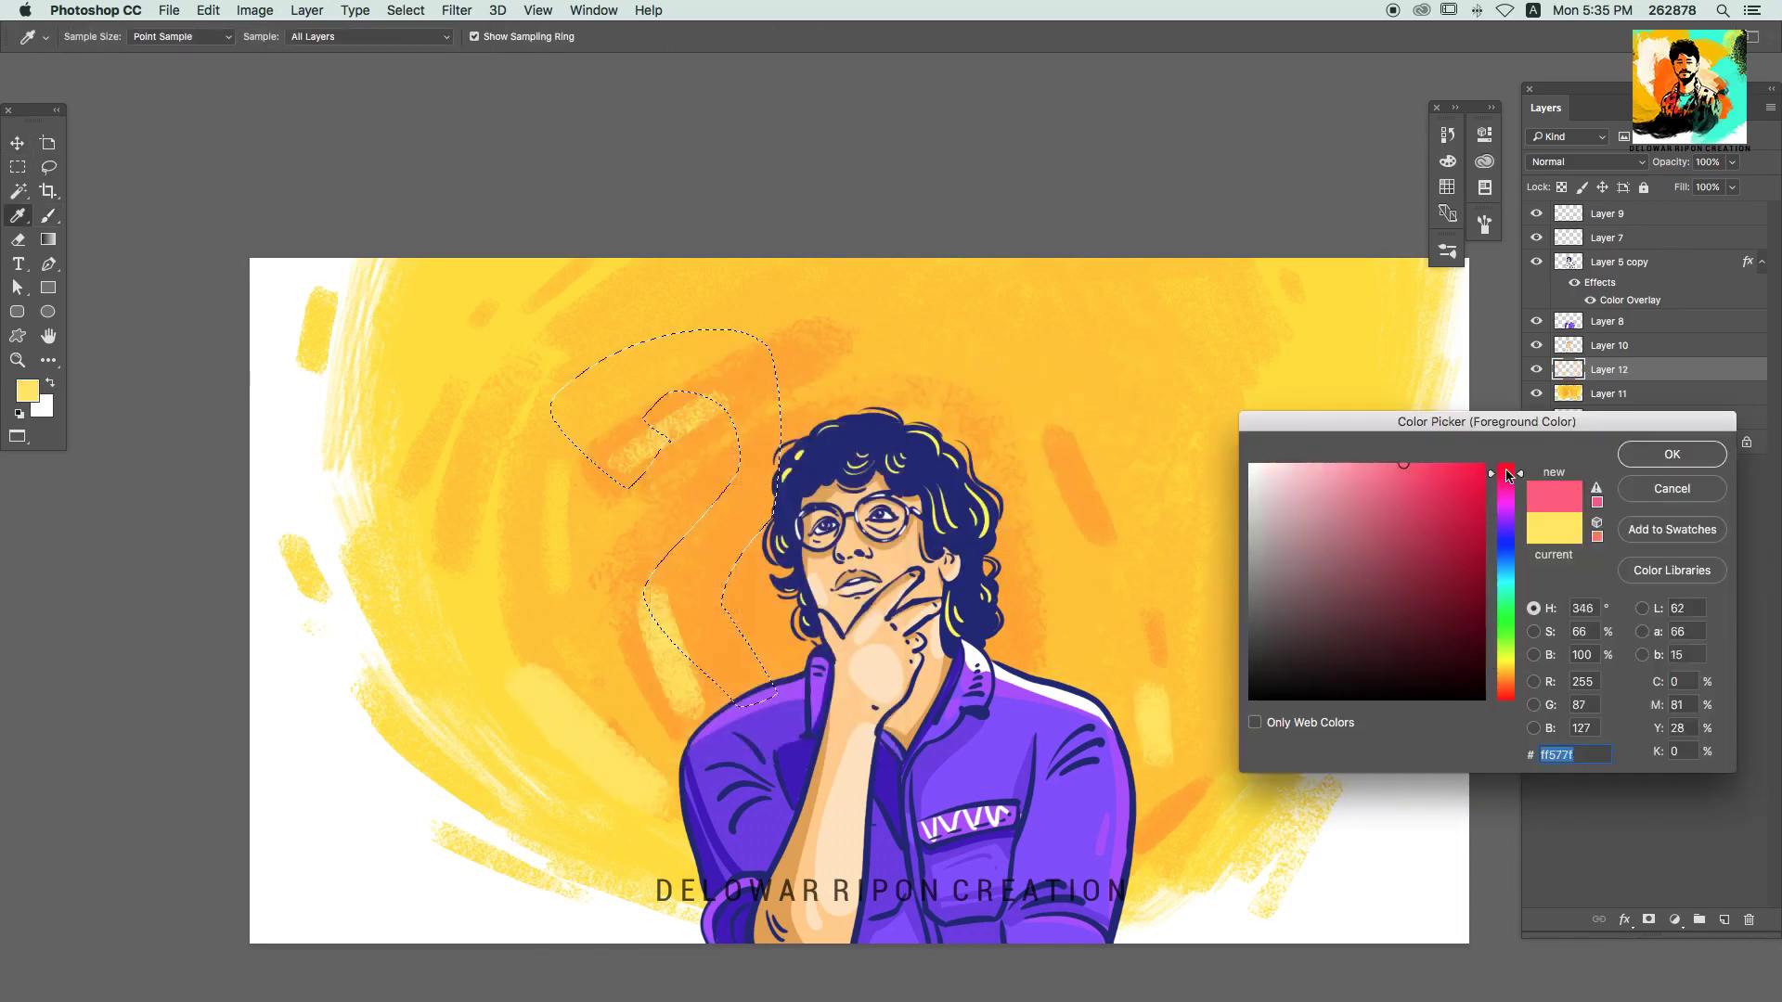
key(Return)
key(alt+BackSpace)
key(v)
drag(755, 362, 672, 362)
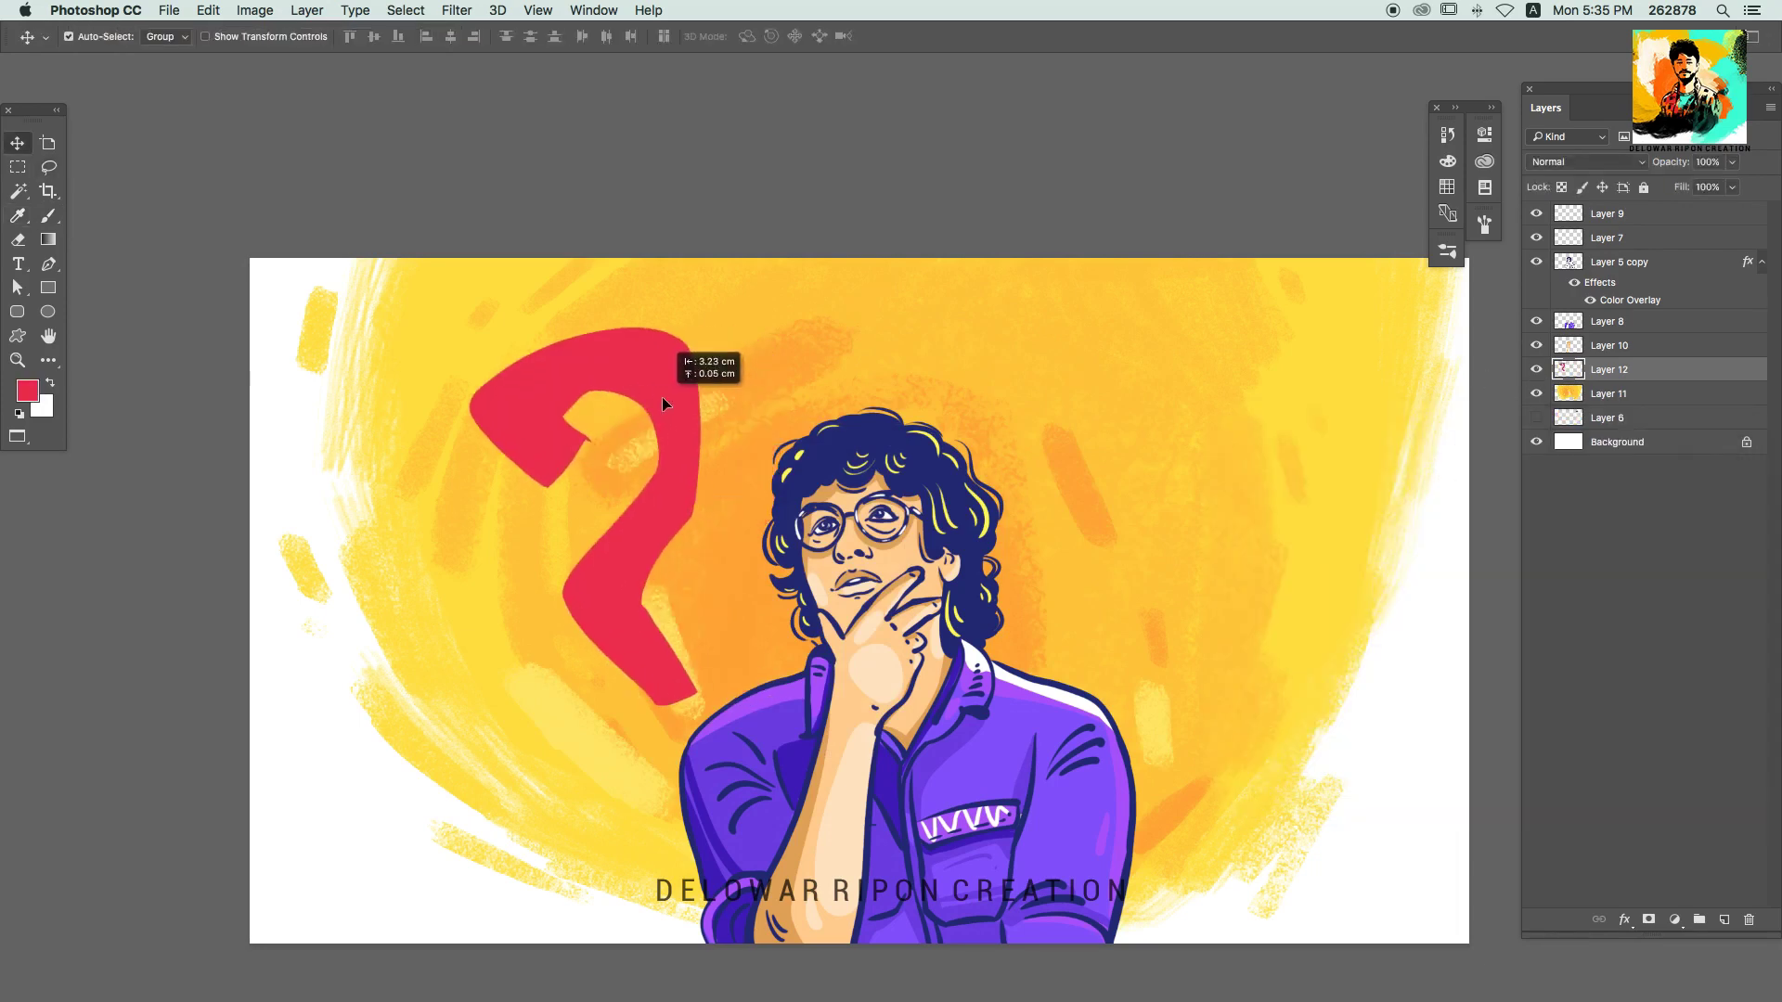
Step: Deselect and smooth the question mark's rough right edge with a small brush
key(ctrl+d)
key(b)
scroll(555, 430, up, 1)
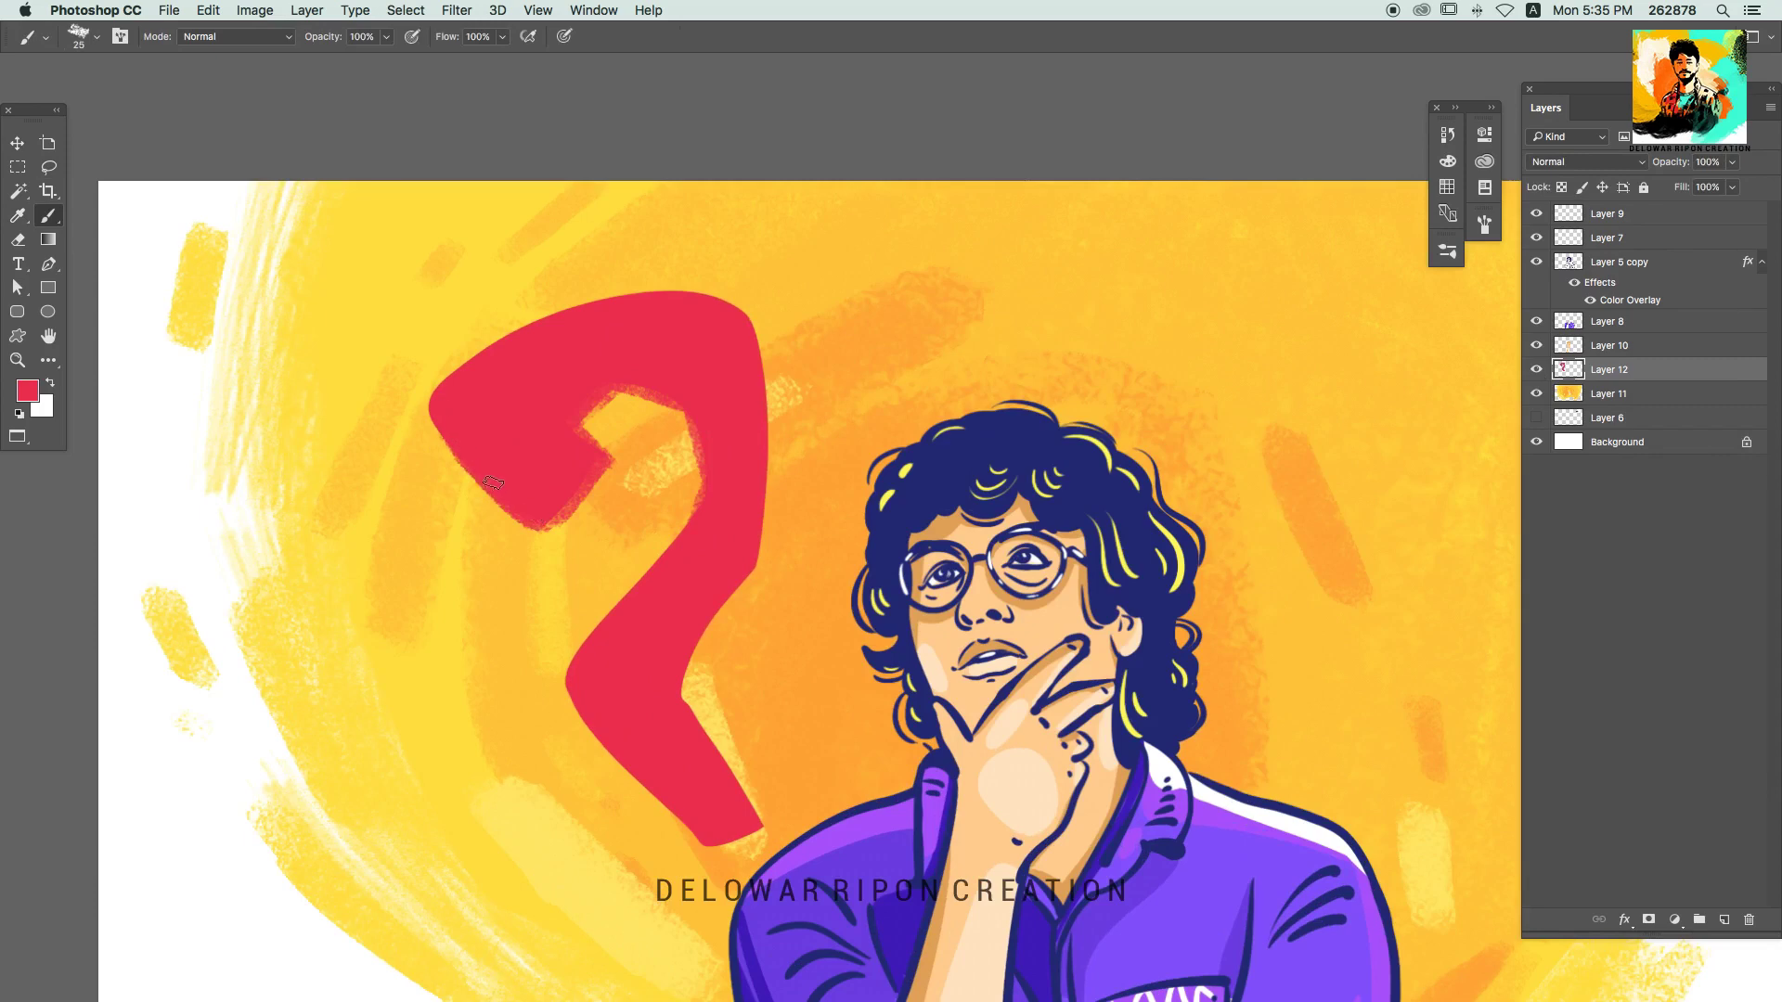
drag(747, 795, 698, 736)
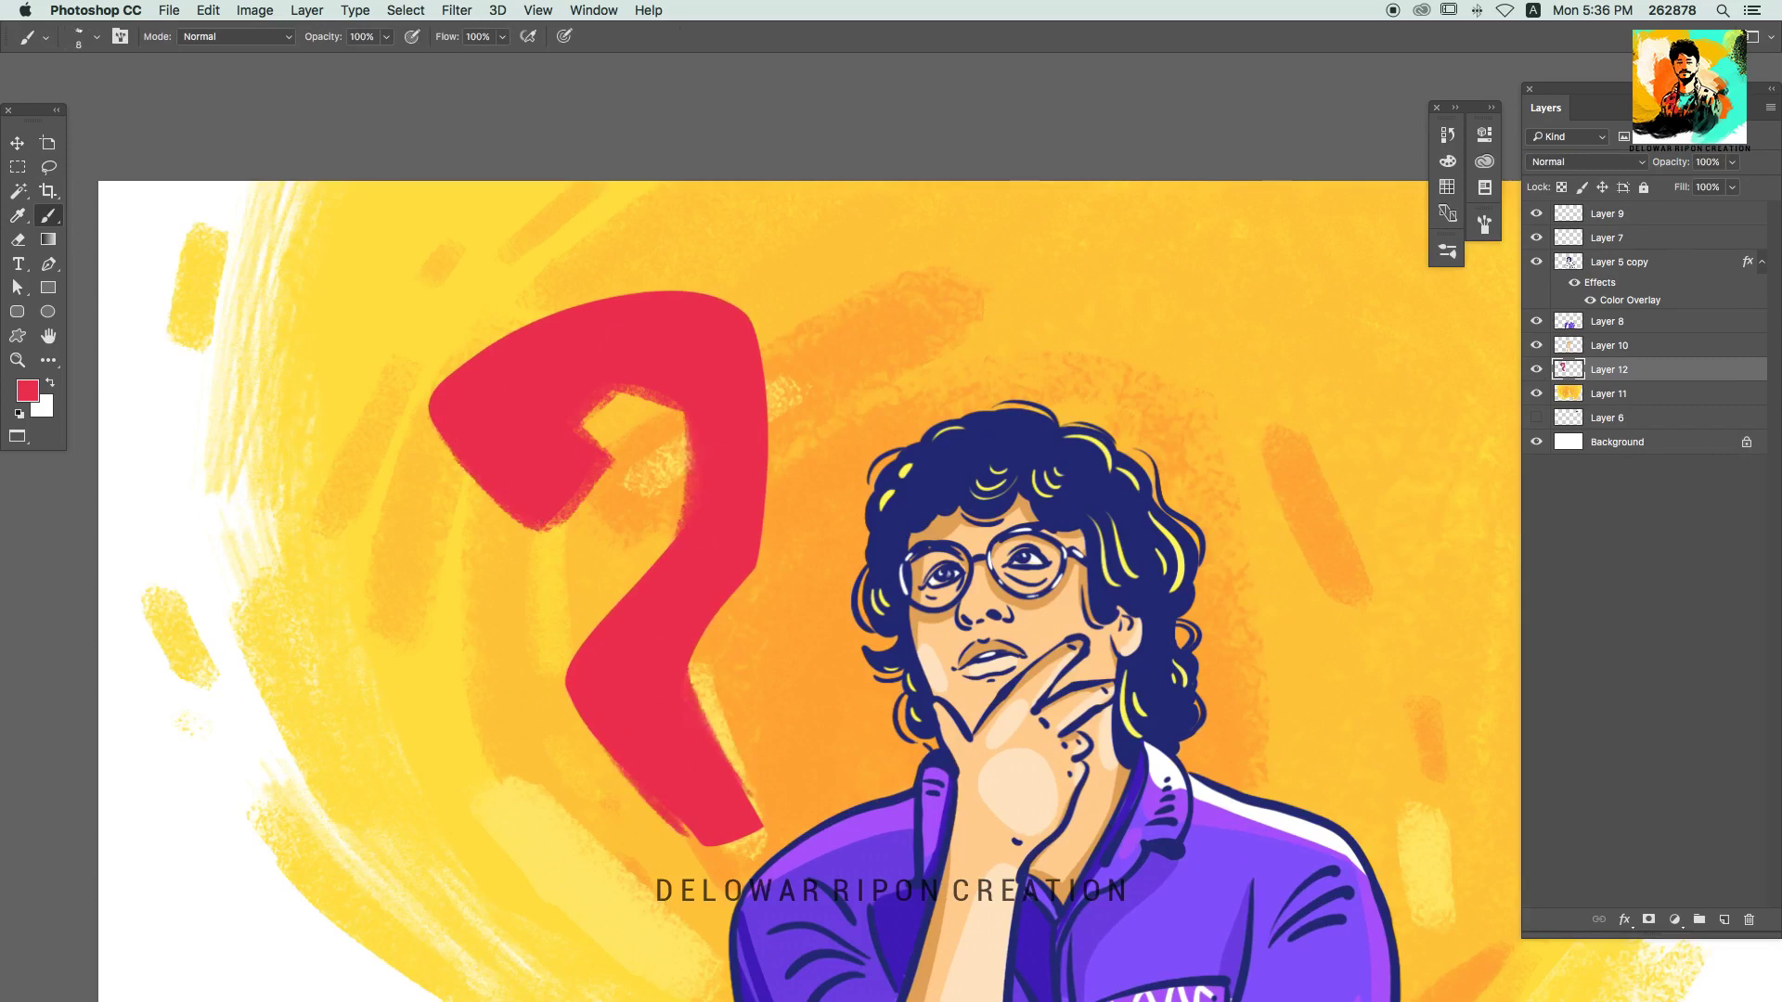
scroll(581, 583, up, 2)
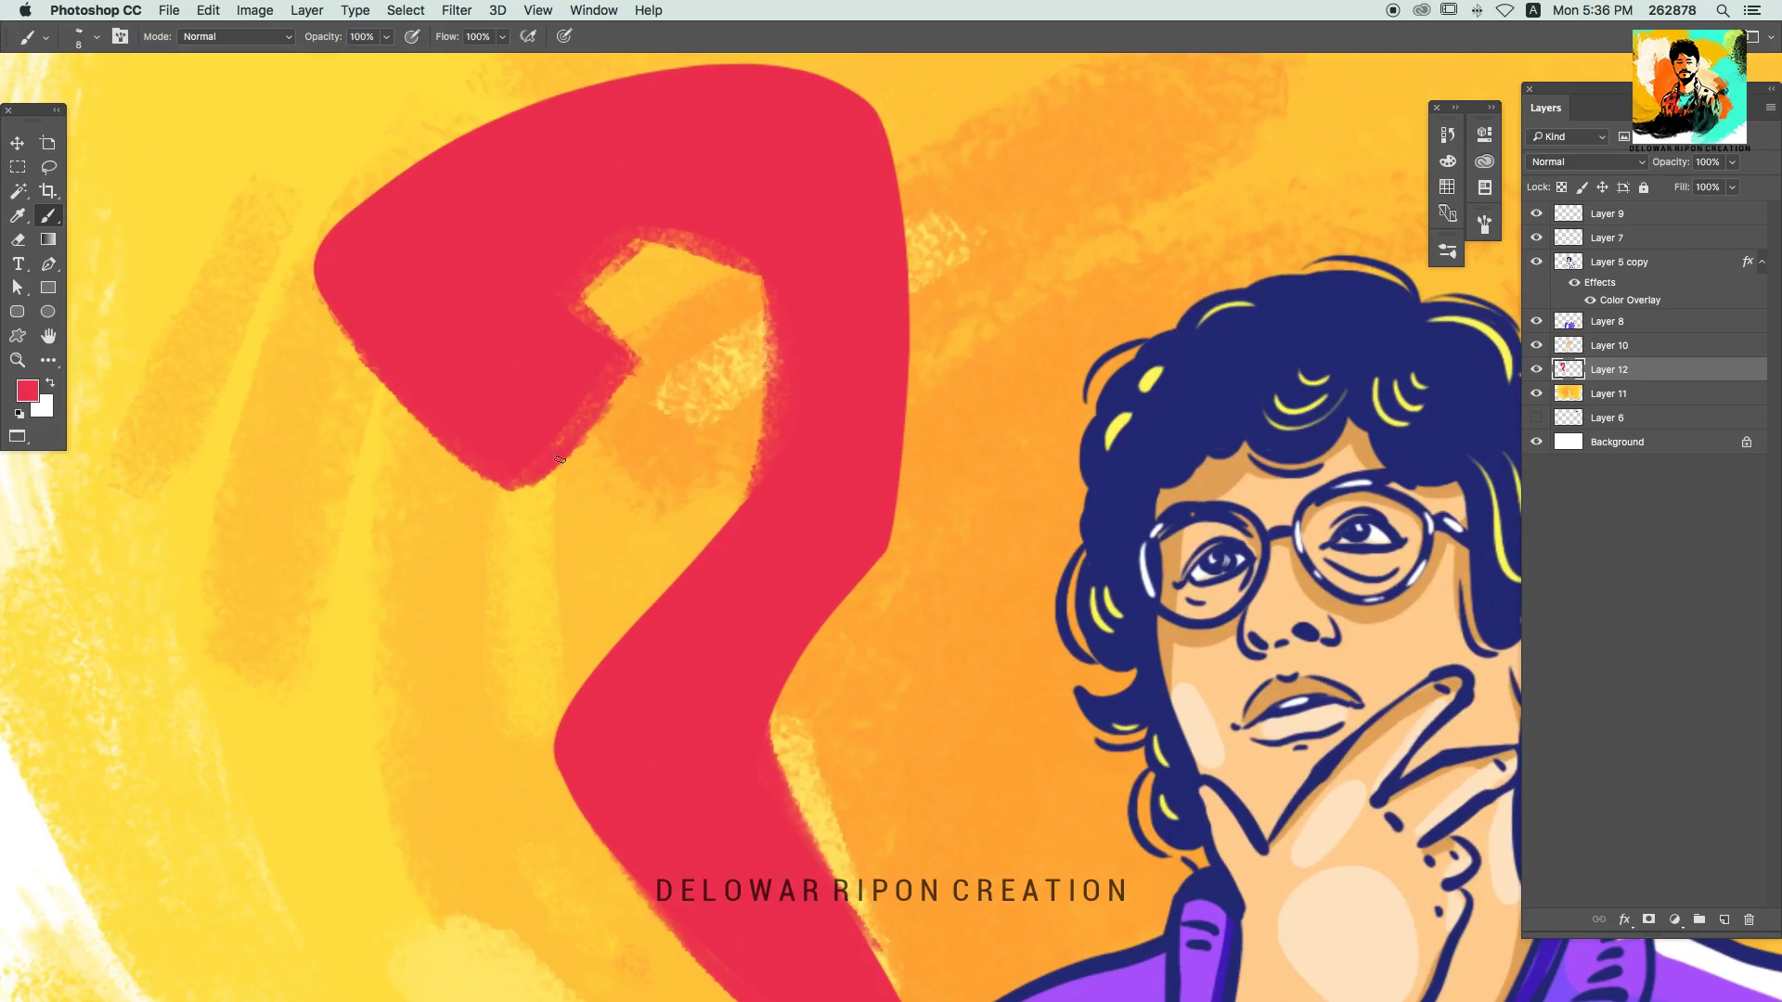
scroll(783, 446, down, 3)
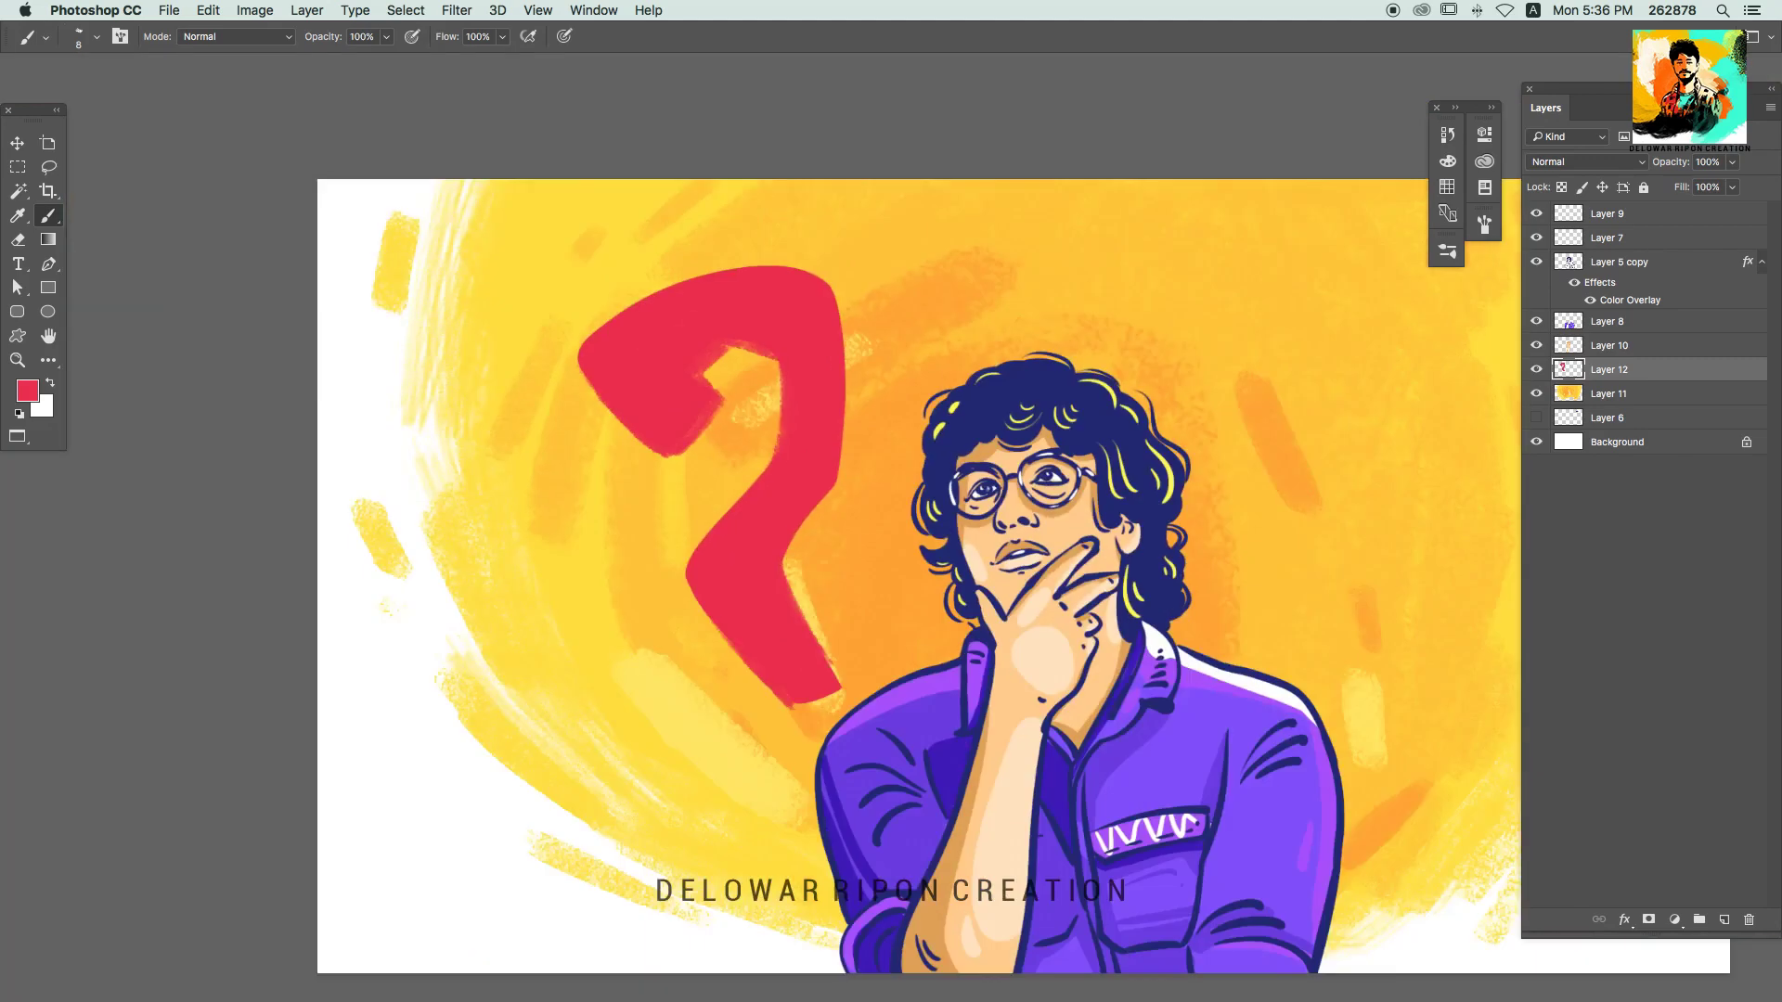
scroll(771, 653, up, 2)
scroll(811, 672, down, 3)
Step: Move the red question mark left and paint darker red shading inside its selection
drag(809, 600, 754, 600)
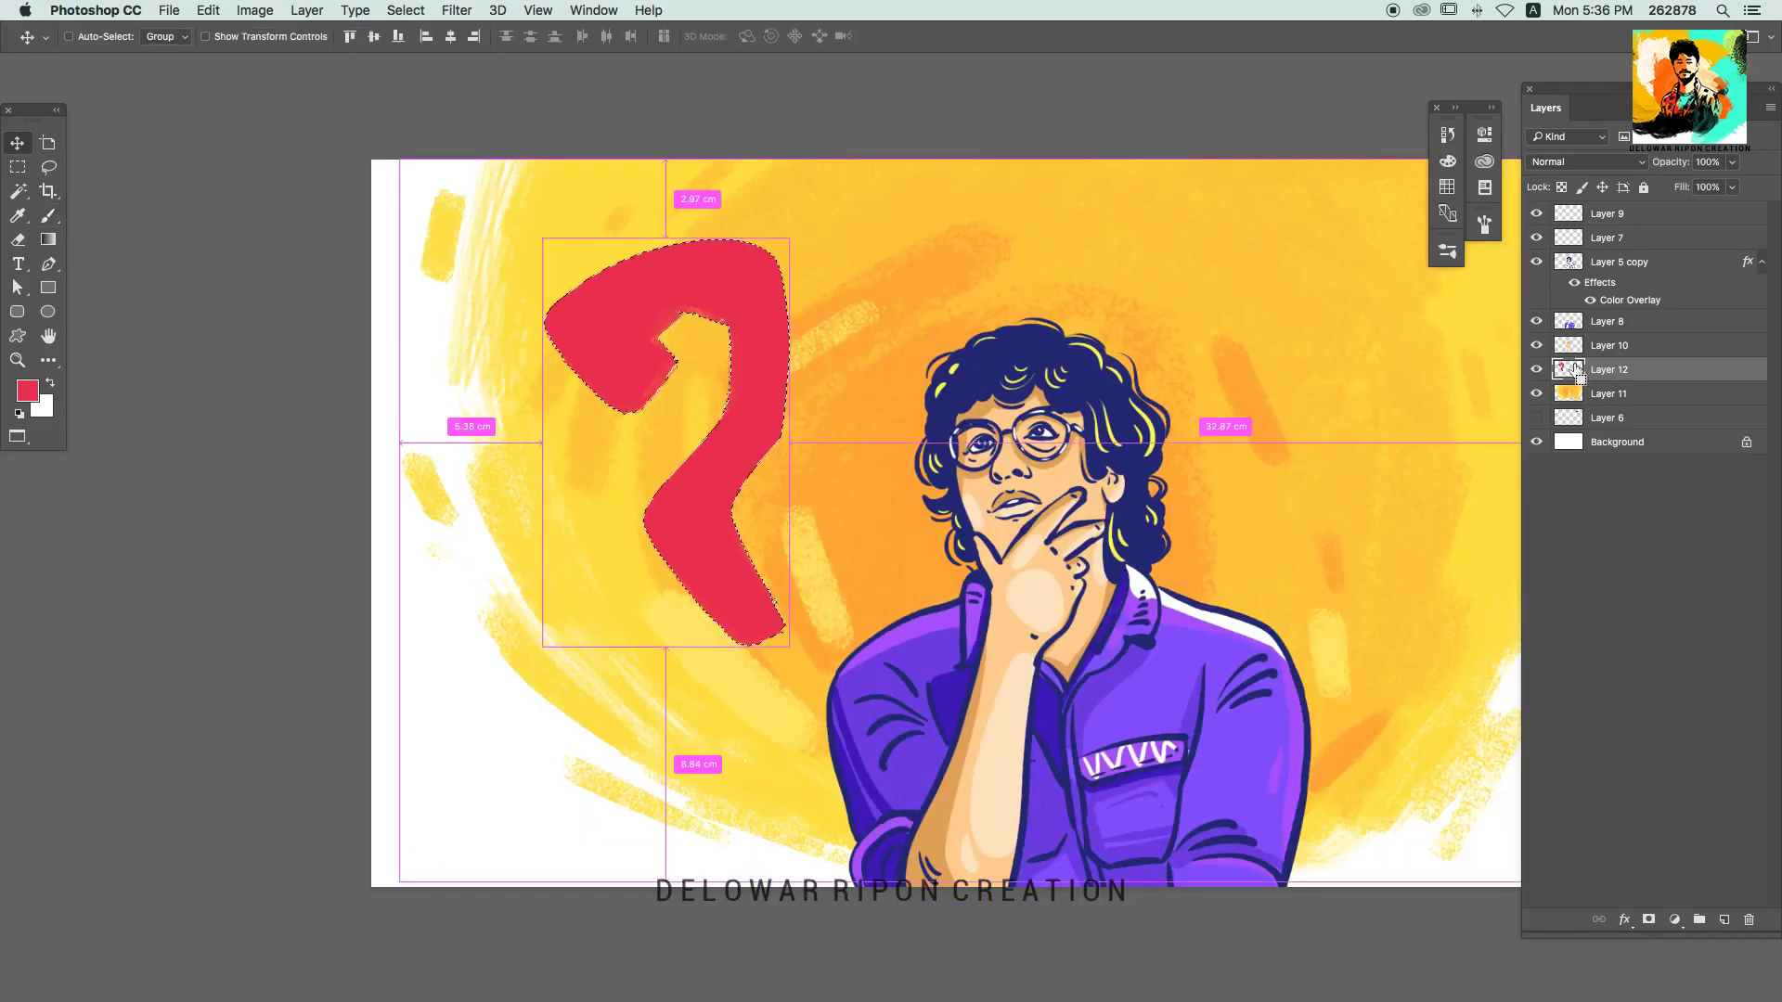
ctrl+click(1567, 369)
click(27, 390)
key(Return)
key(b)
mouse_move(594, 343)
mouse_down()
mouse_move(650, 278)
mouse_move(752, 279)
mouse_up()
drag(696, 501, 640, 517)
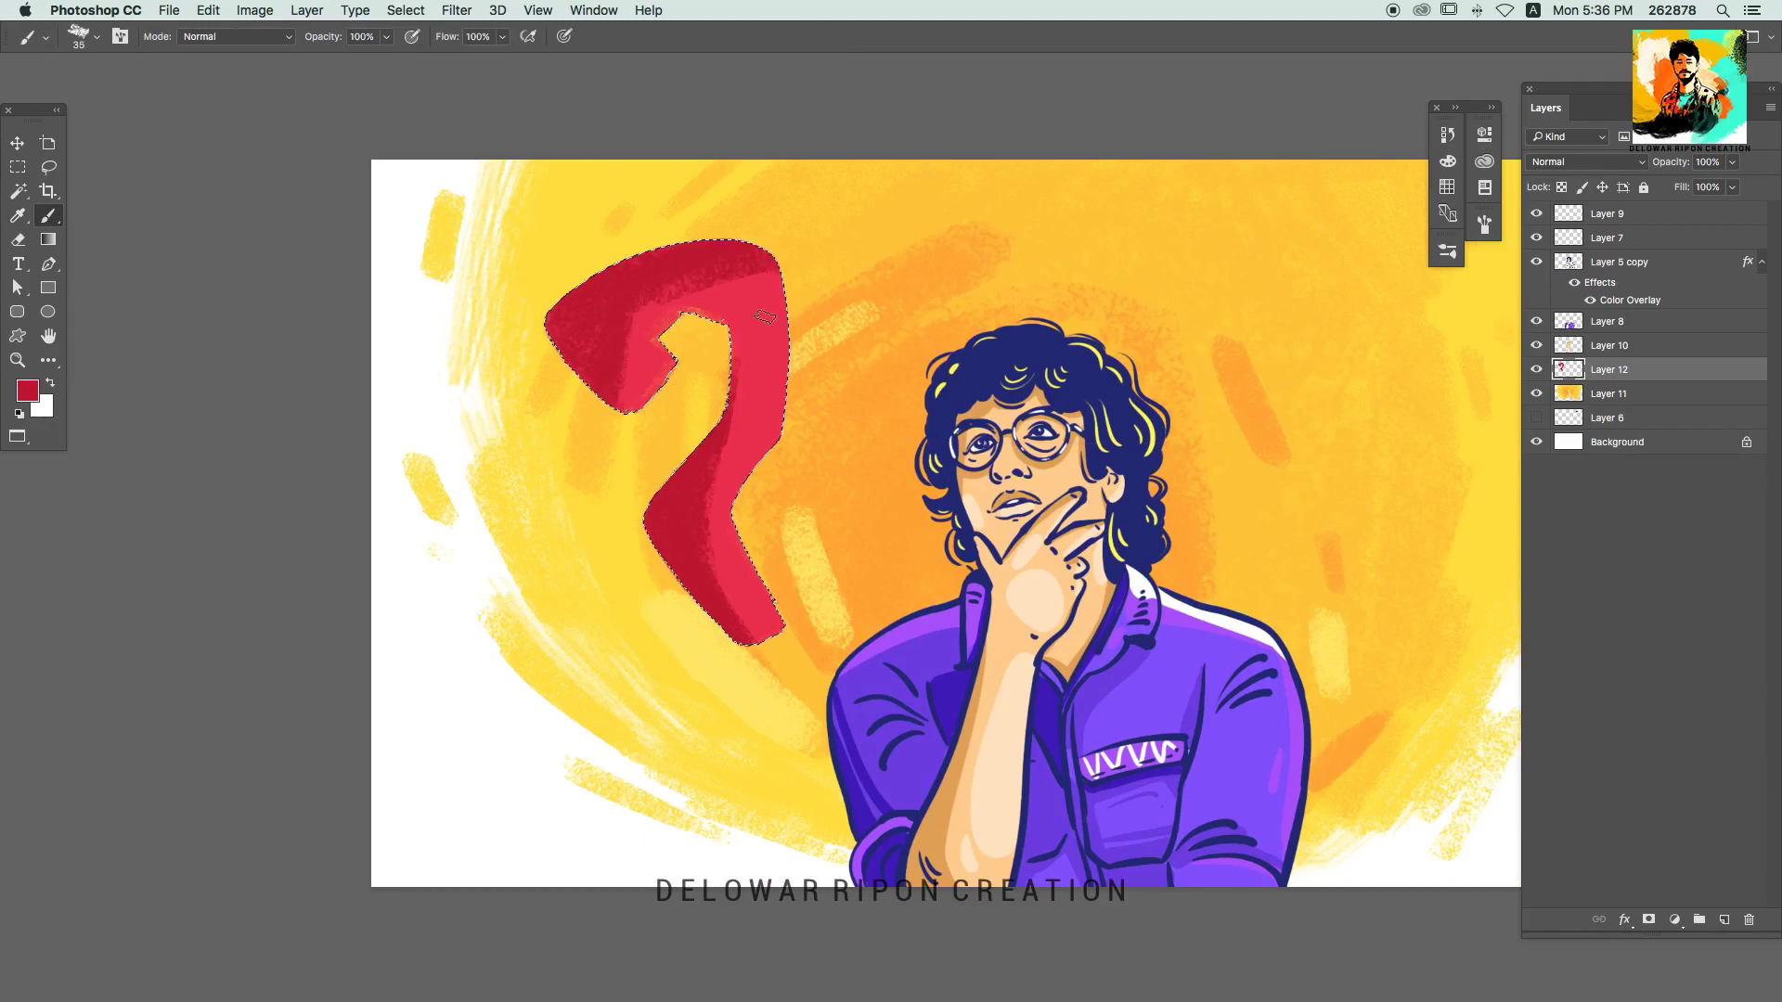
Step: Try a lighter pink-red highlight, then shade the question mark with darker magenta using a smaller brush
click(27, 391)
click(1429, 498)
key(Return)
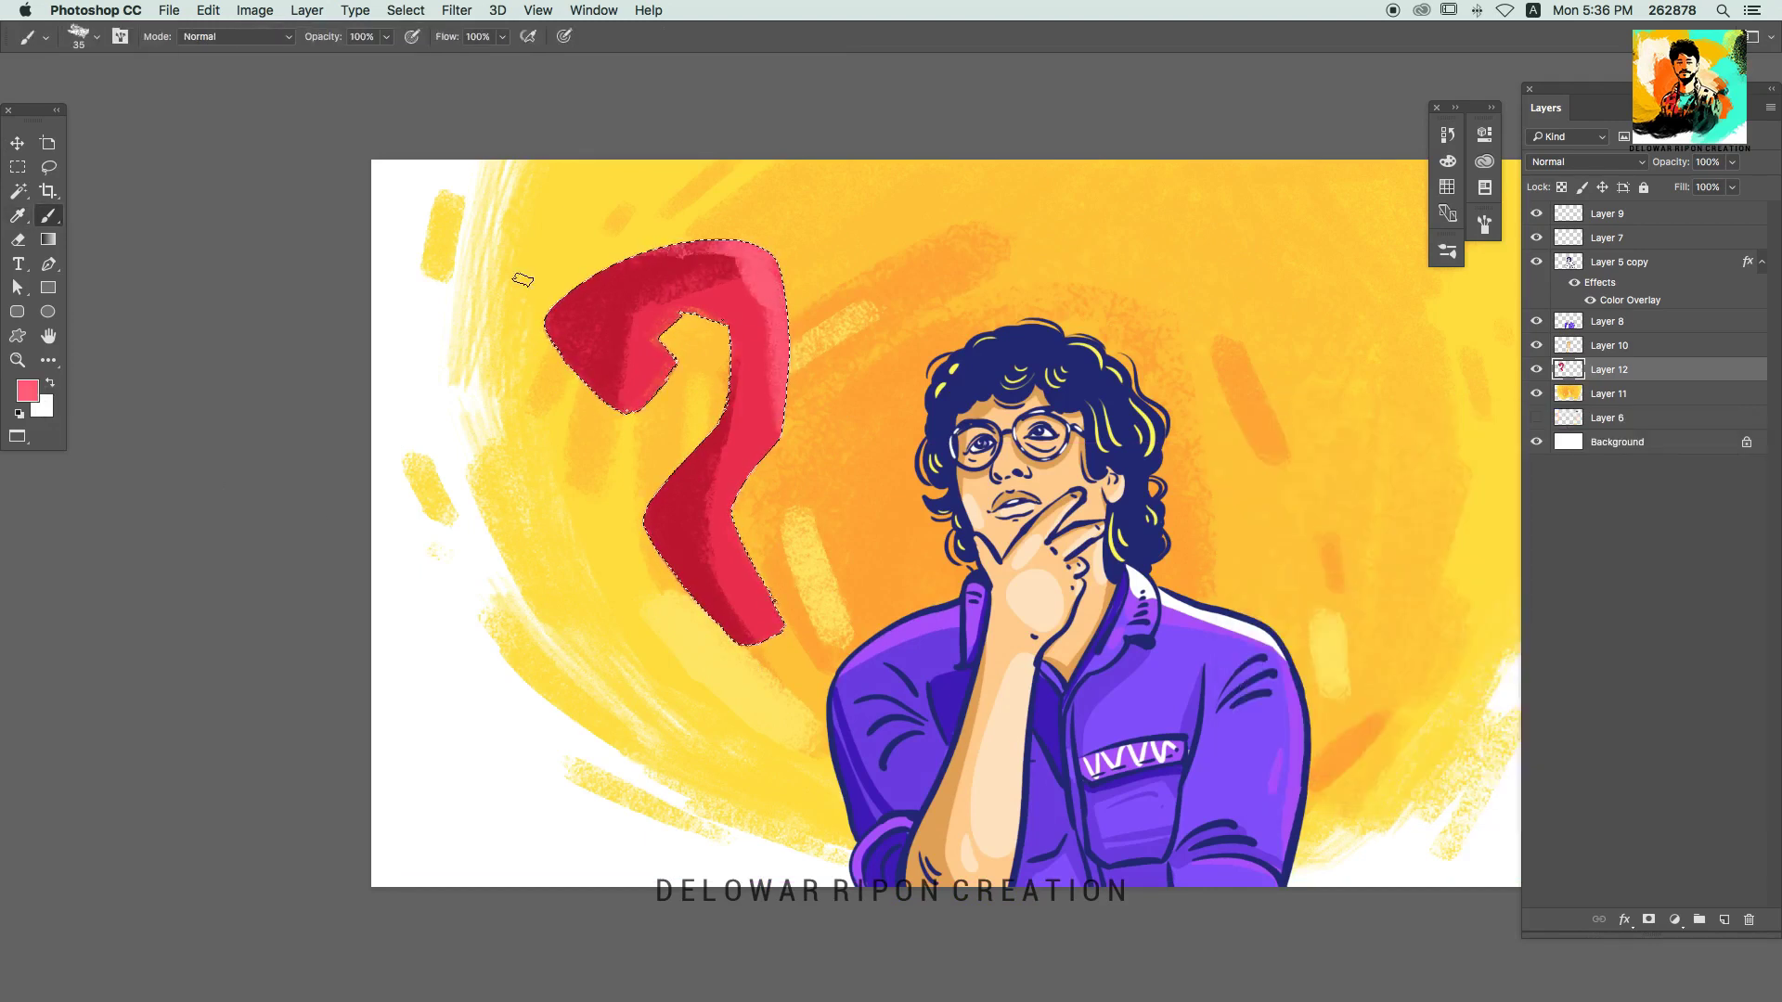
key(ctrl+z)
key(bracketleft)
key(bracketleft)
key(bracketleft)
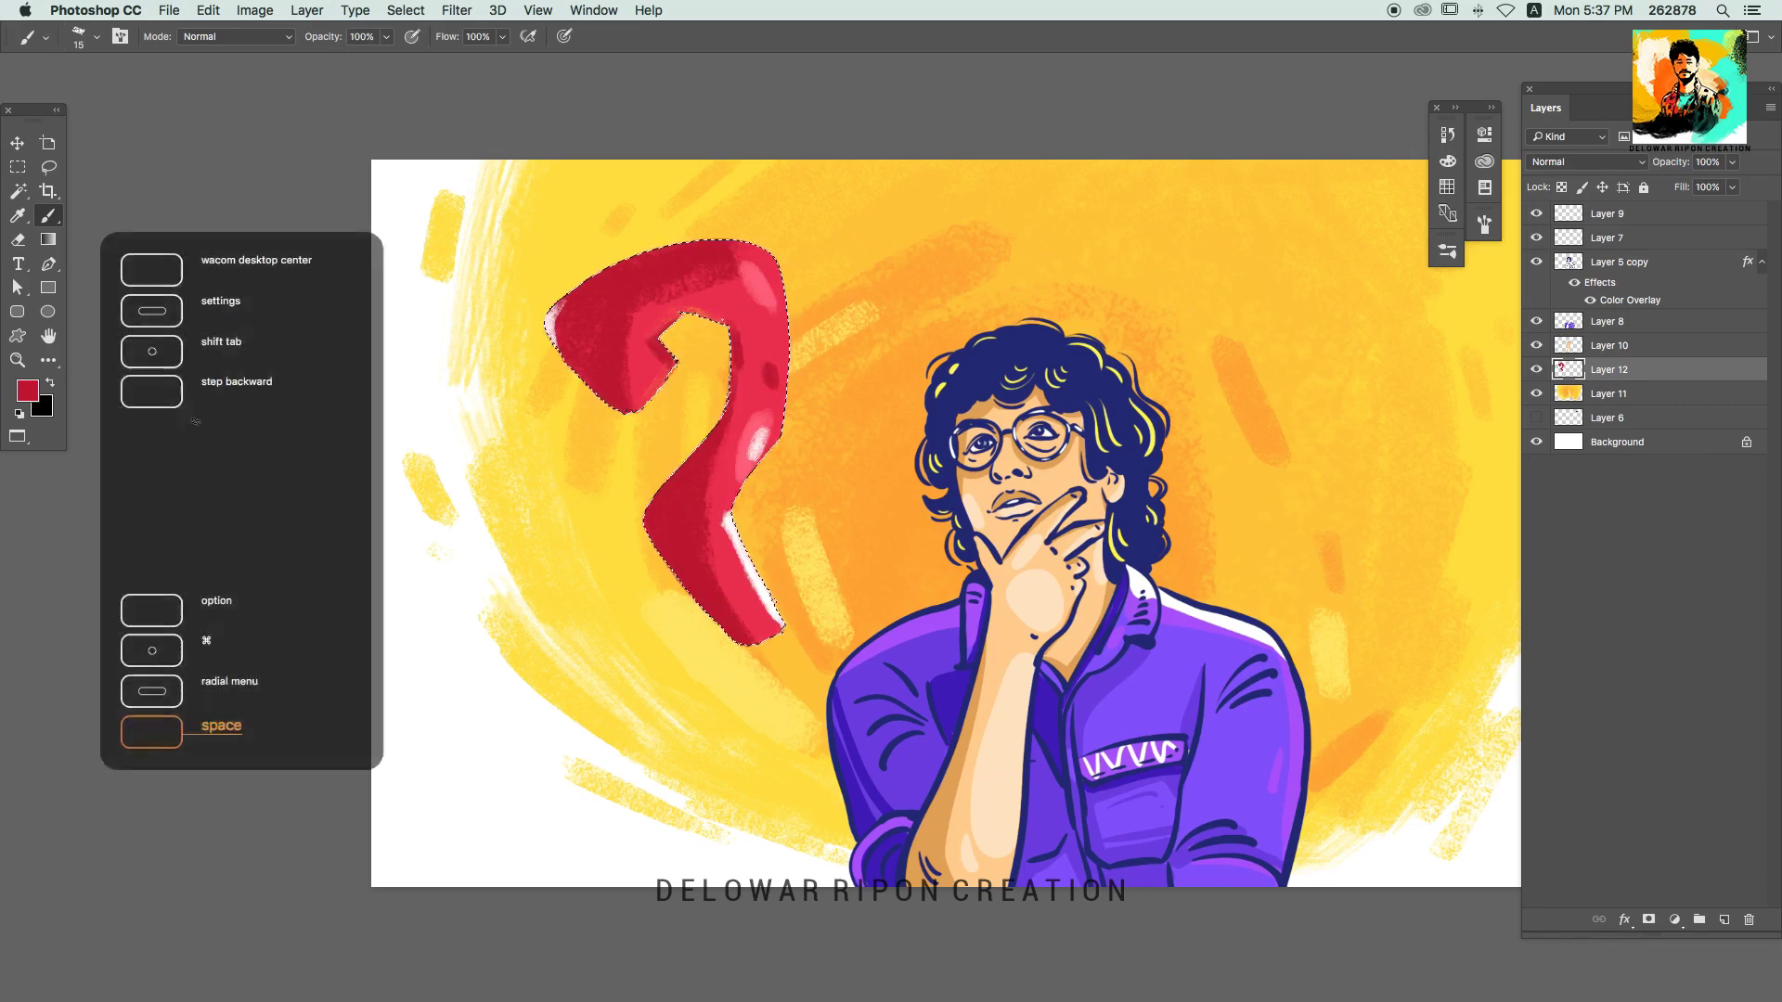
click(27, 390)
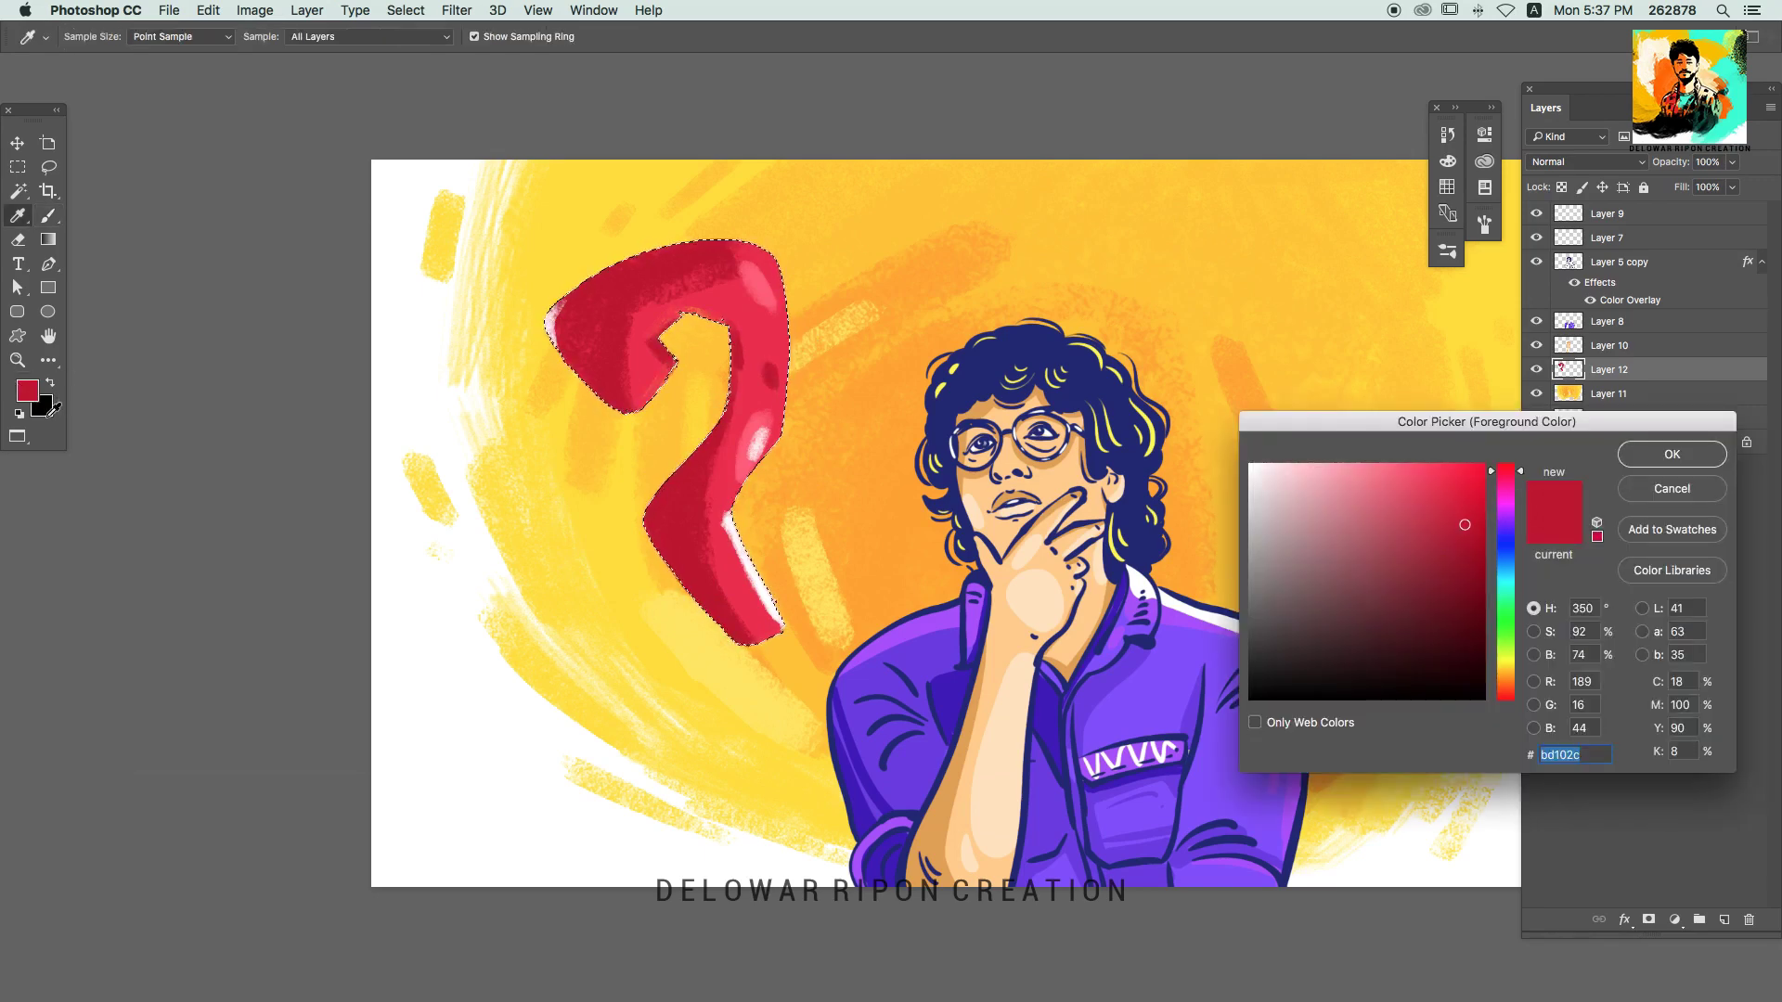
click(1477, 561)
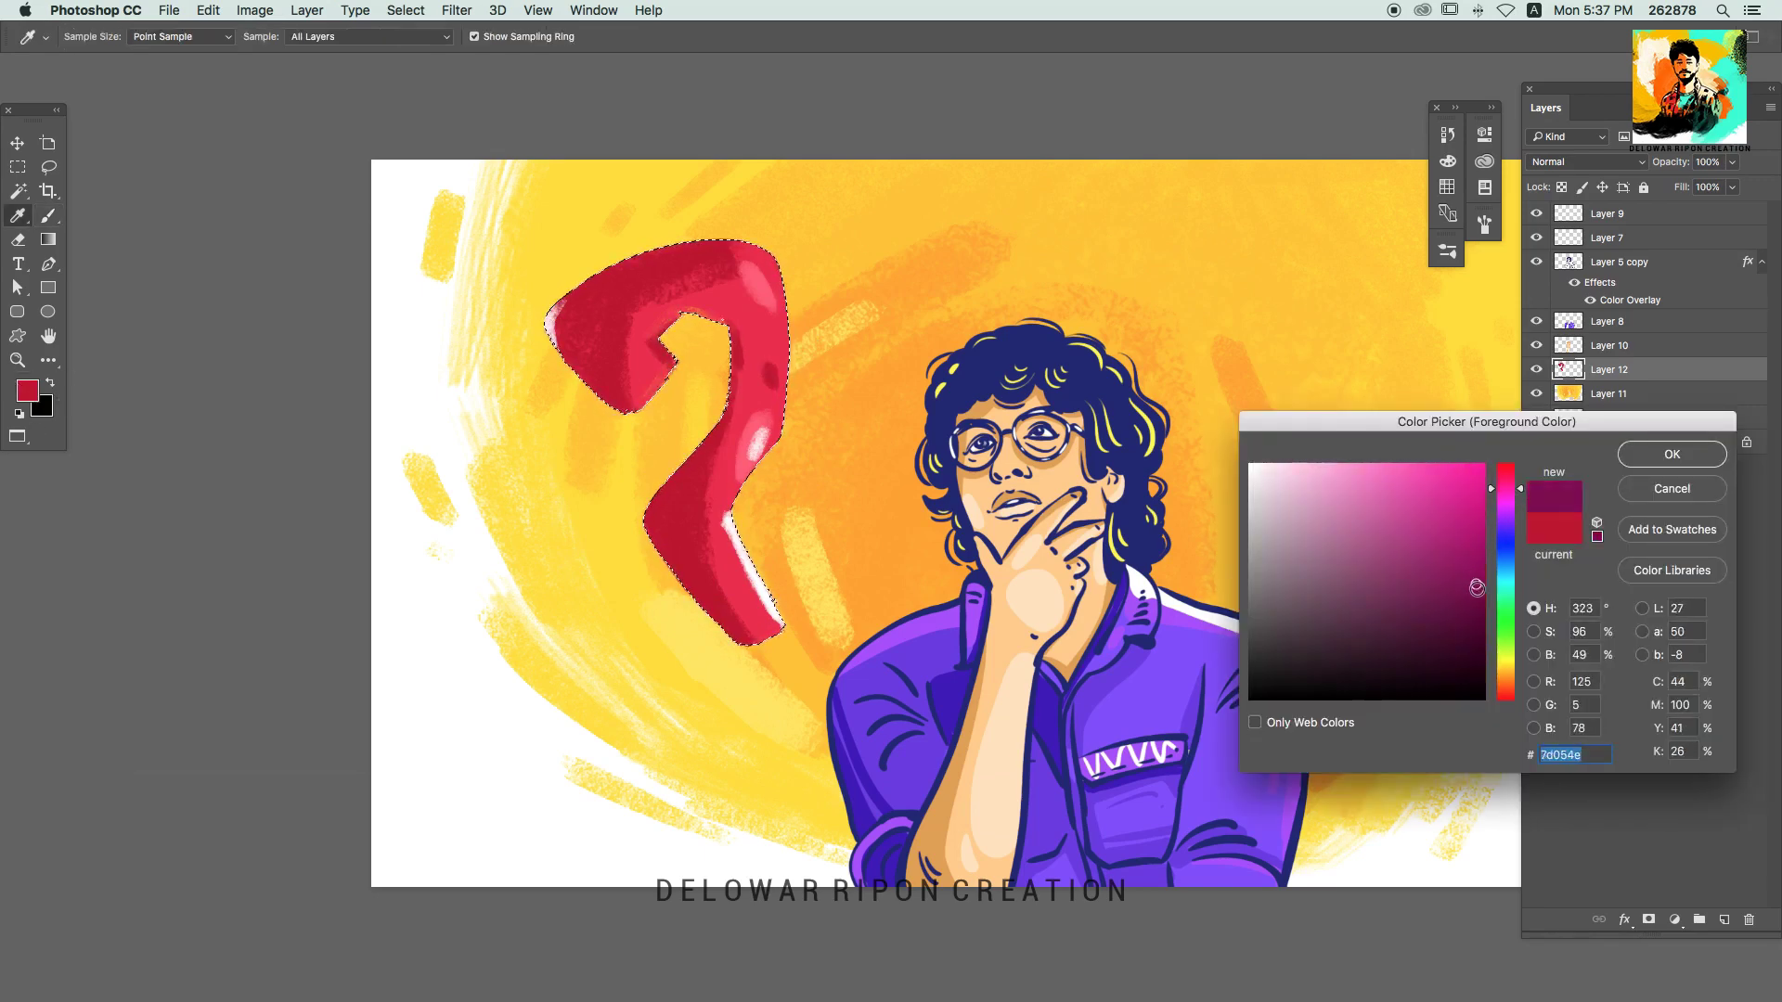
key(Return)
key(b)
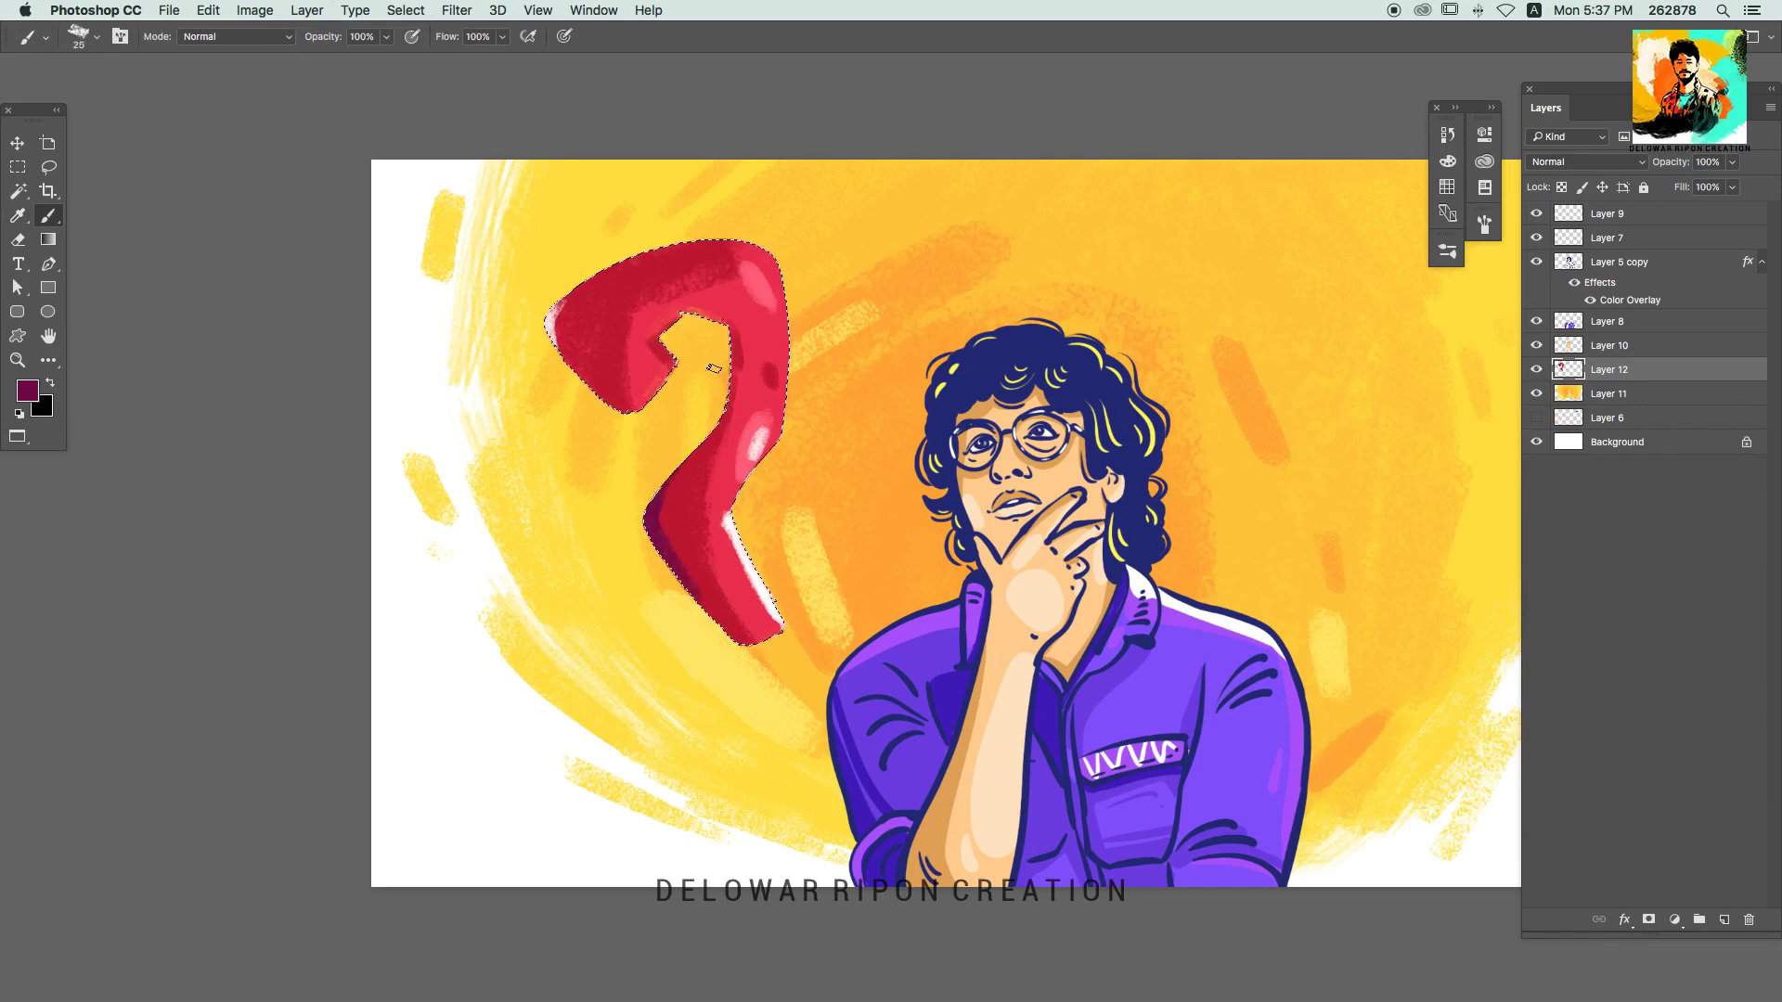
scroll(614, 385, up, 1)
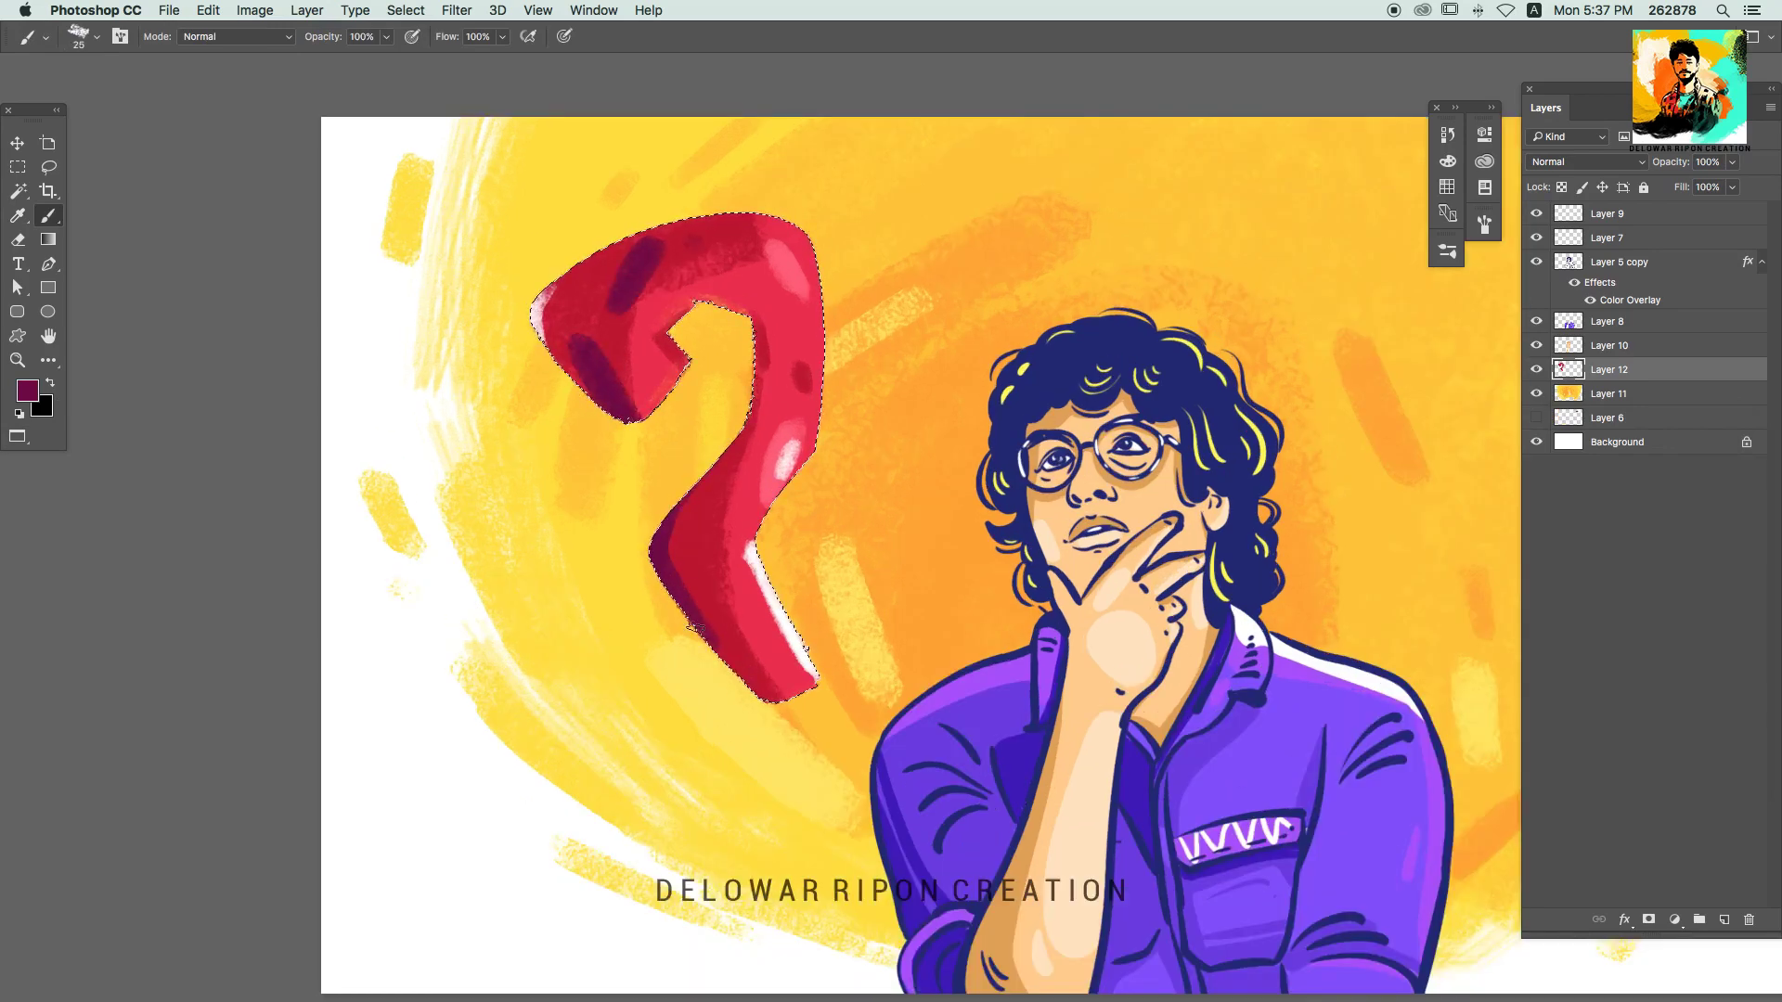
Step: Outline a round dot below the question mark, fill it red, and deselect
key(ctrl+d)
drag(671, 556, 867, 678)
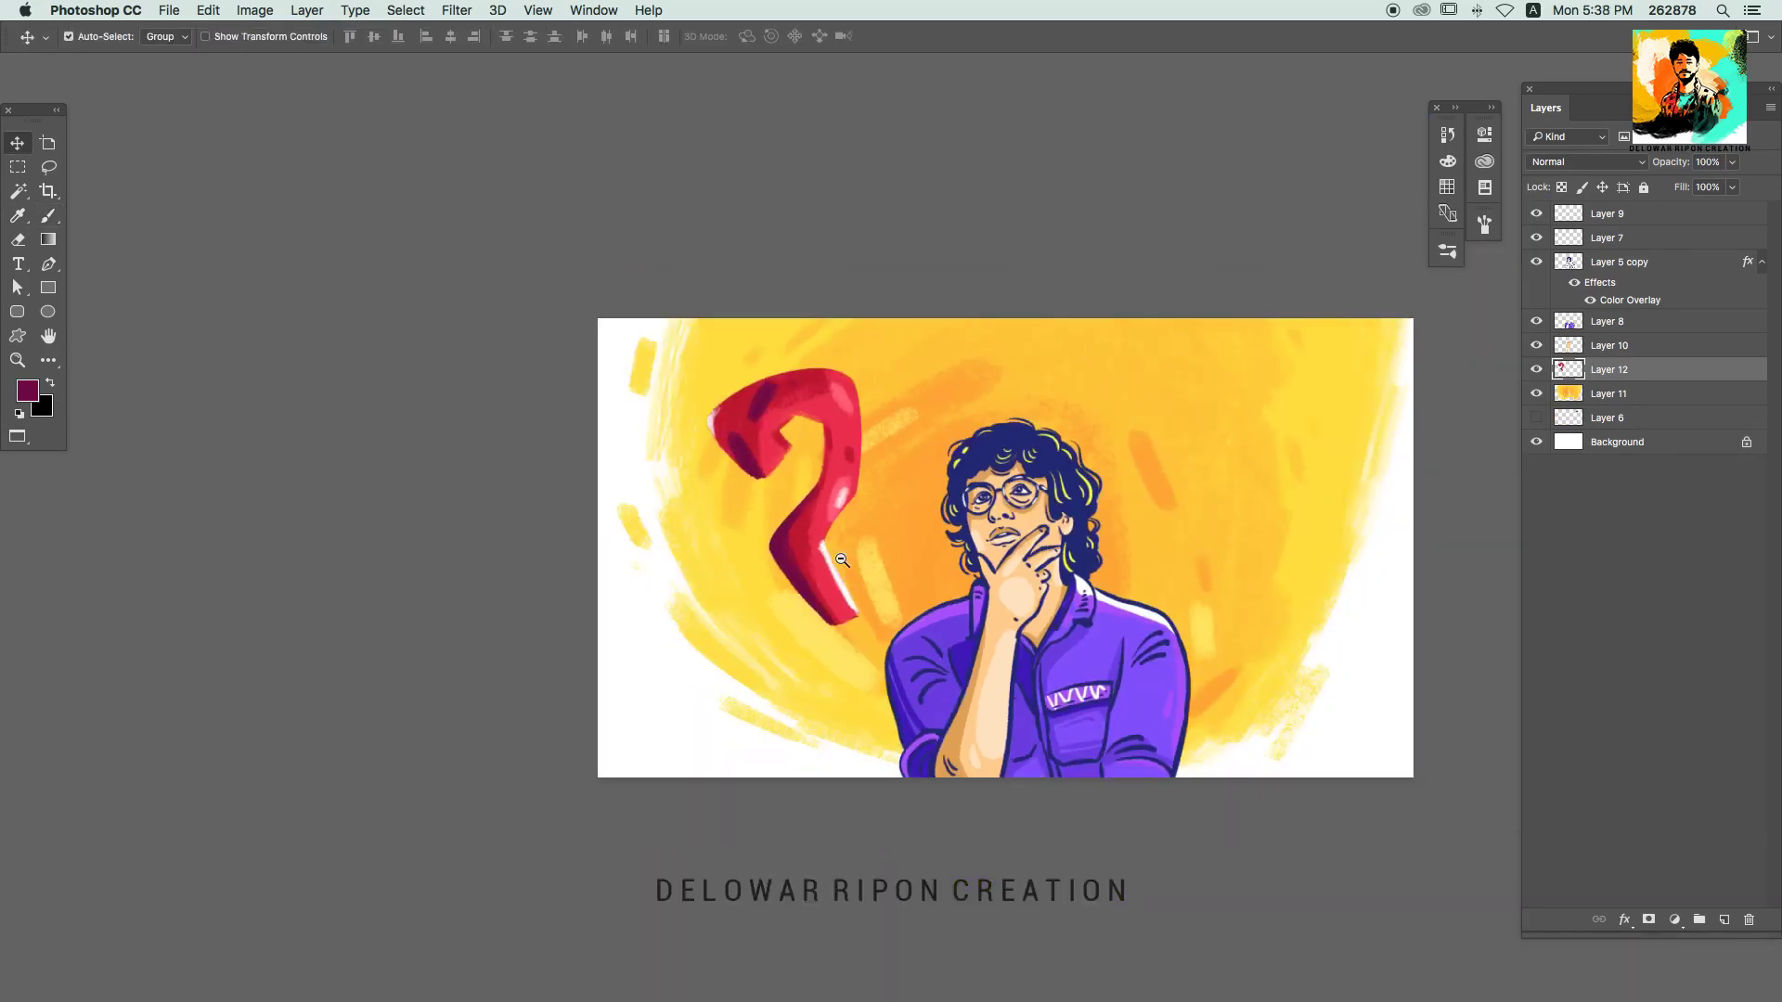
key(bracketright)
key(bracketright)
key(bracketright)
scroll(867, 677, up, 3)
key(bracketleft)
key(bracketleft)
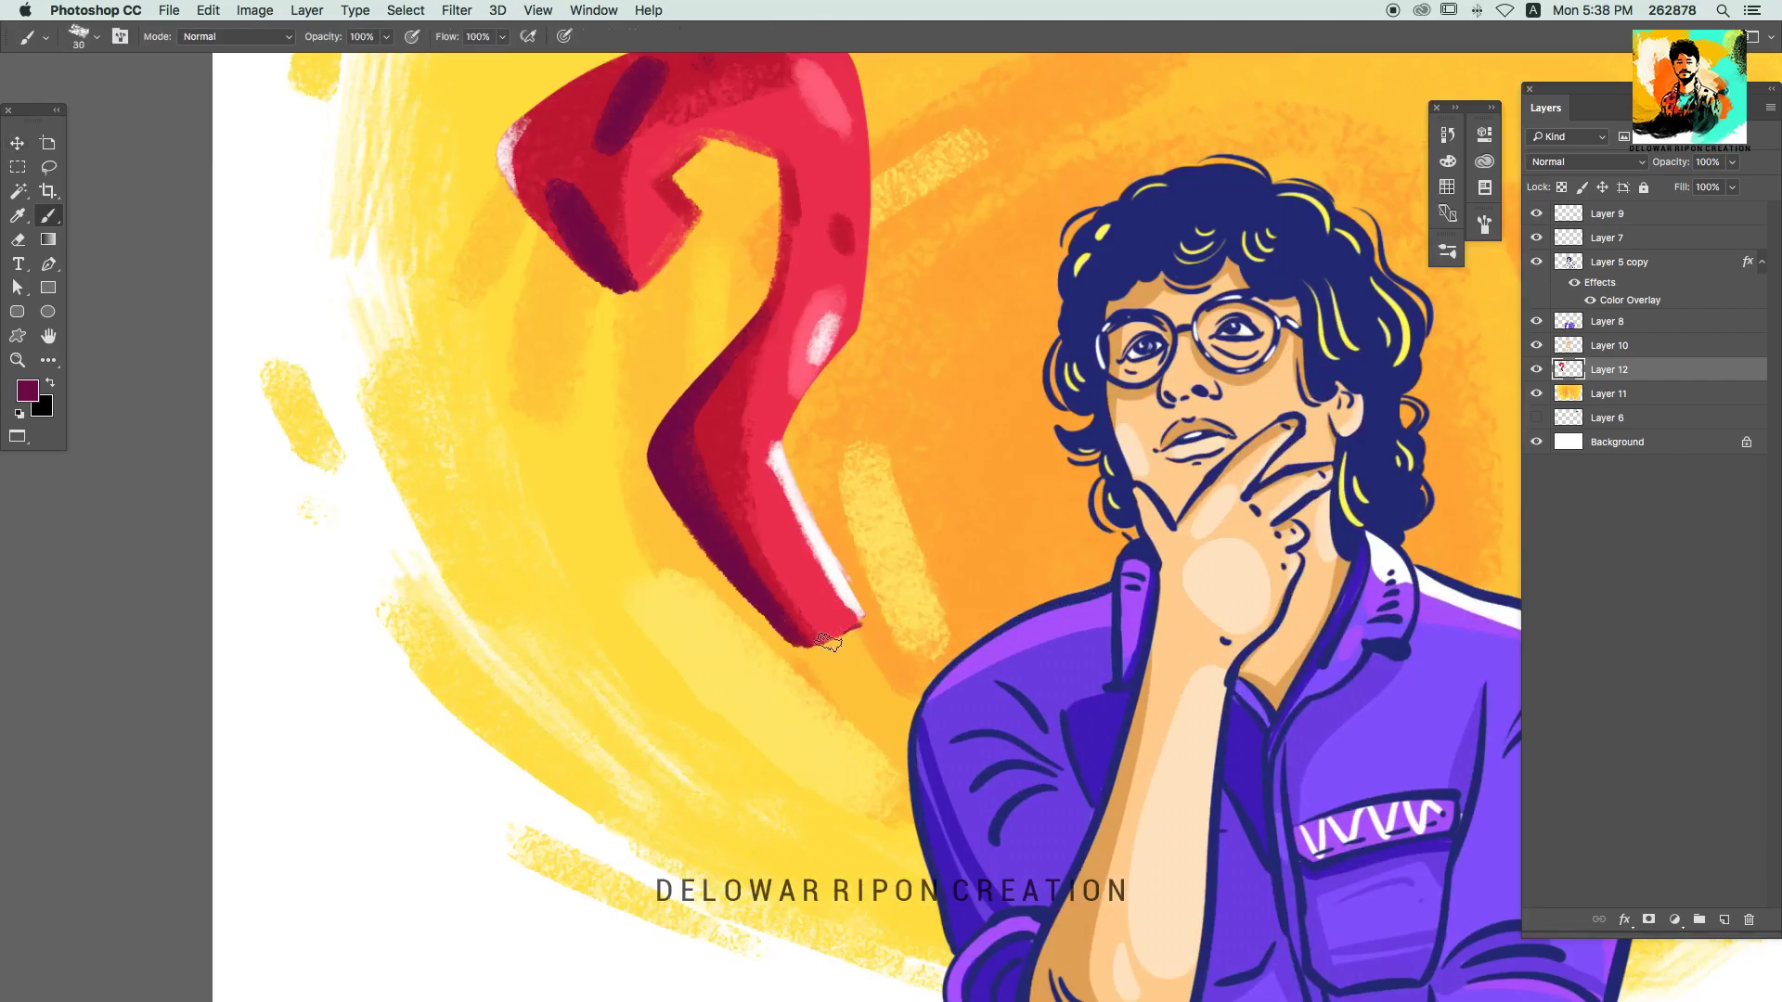
drag(835, 649, 840, 651)
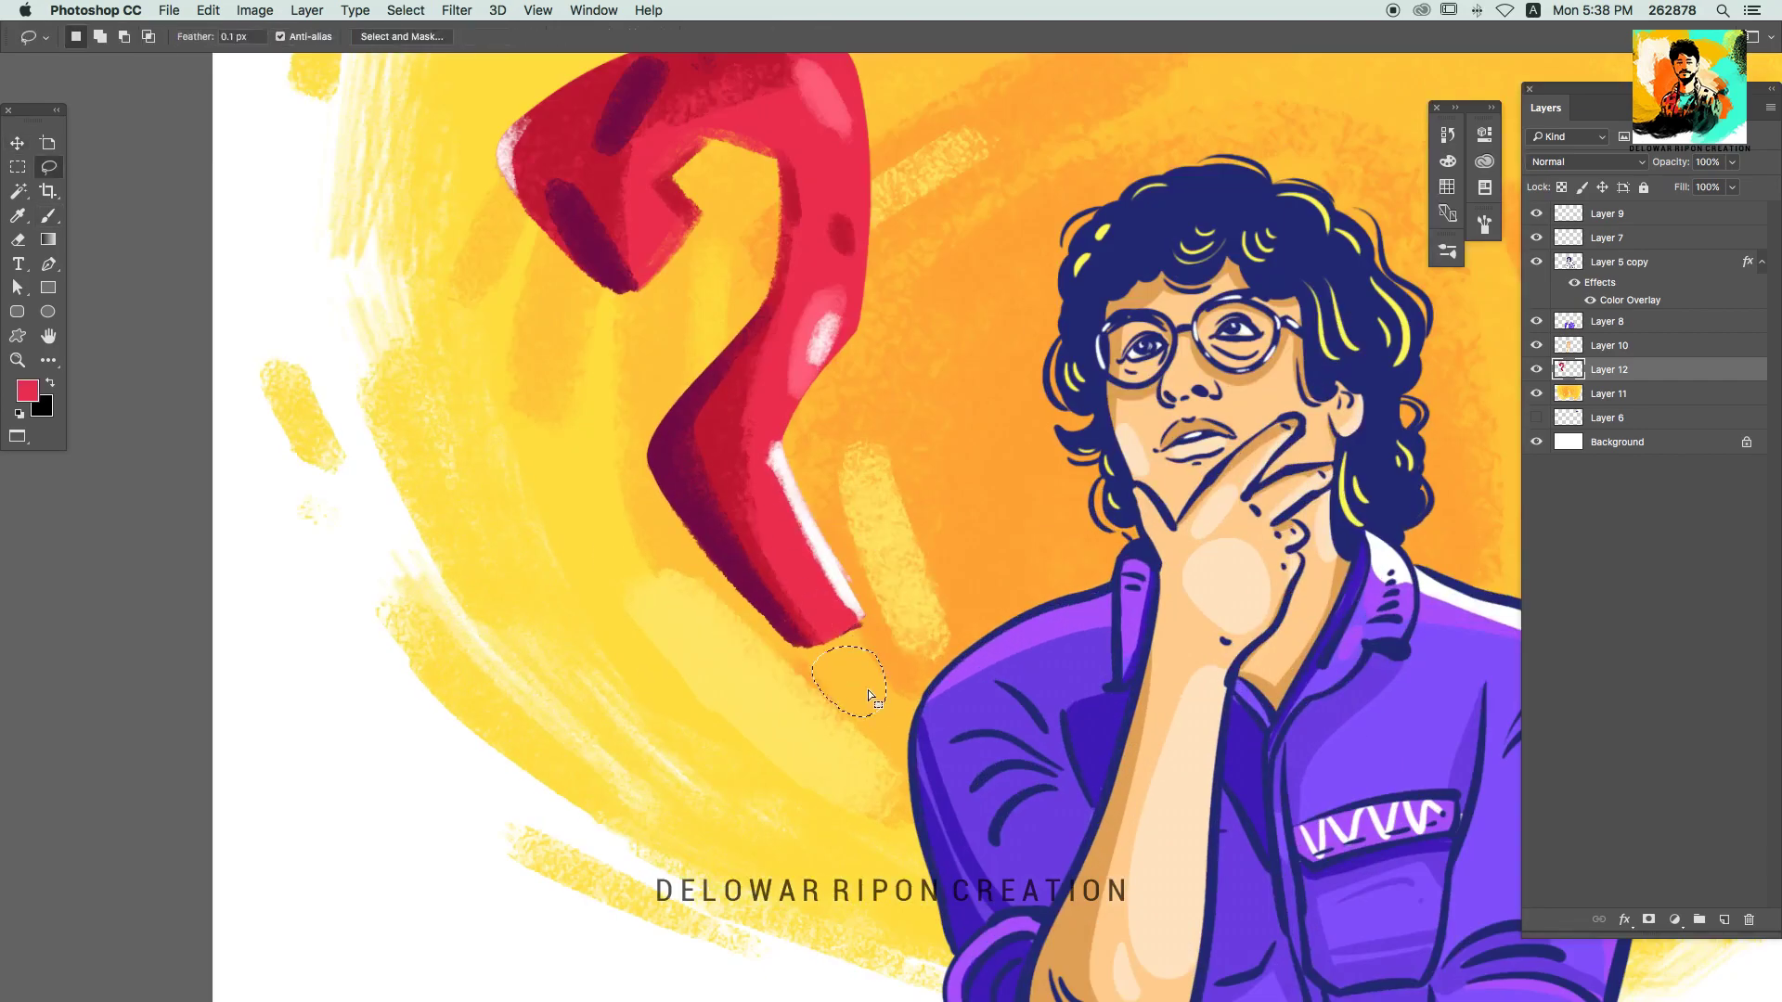
key(alt+BackSpace)
alt+click(837, 587)
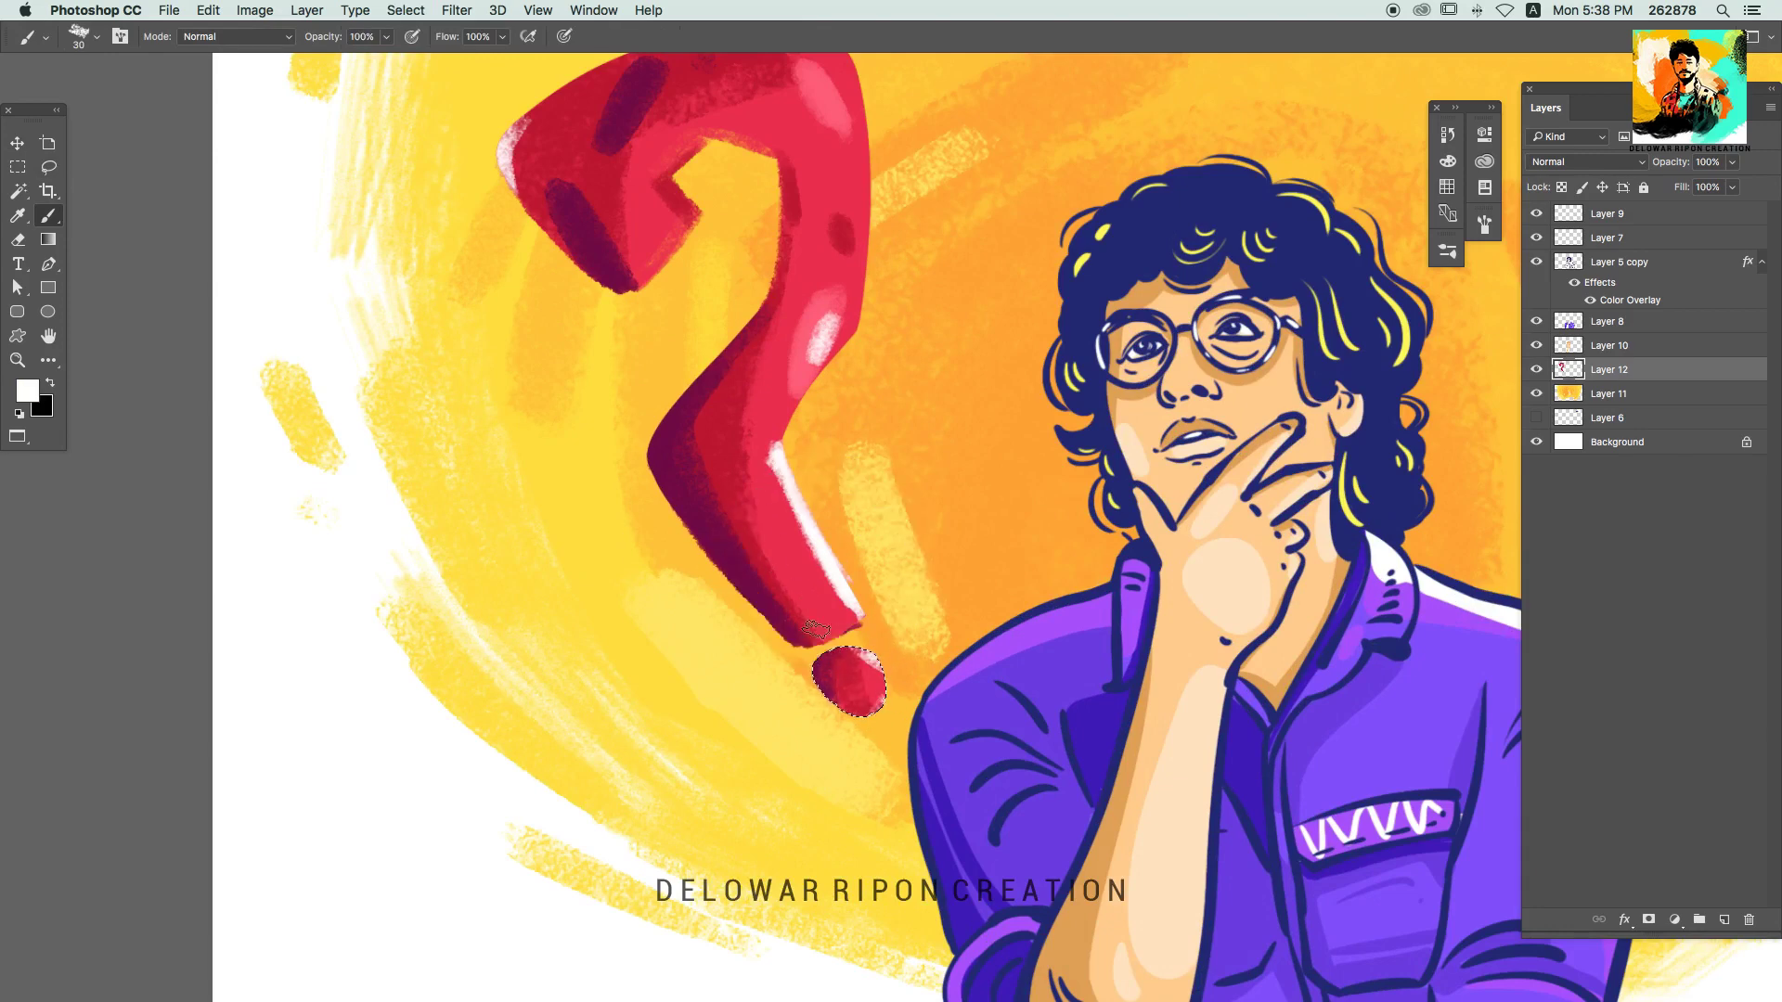
key(ctrl+d)
key(ctrl+0)
Step: Duplicate the question mark, move the copy beside the man, and rotate it clockwise
key(v)
key(d)
key(ctrl+shift+h)
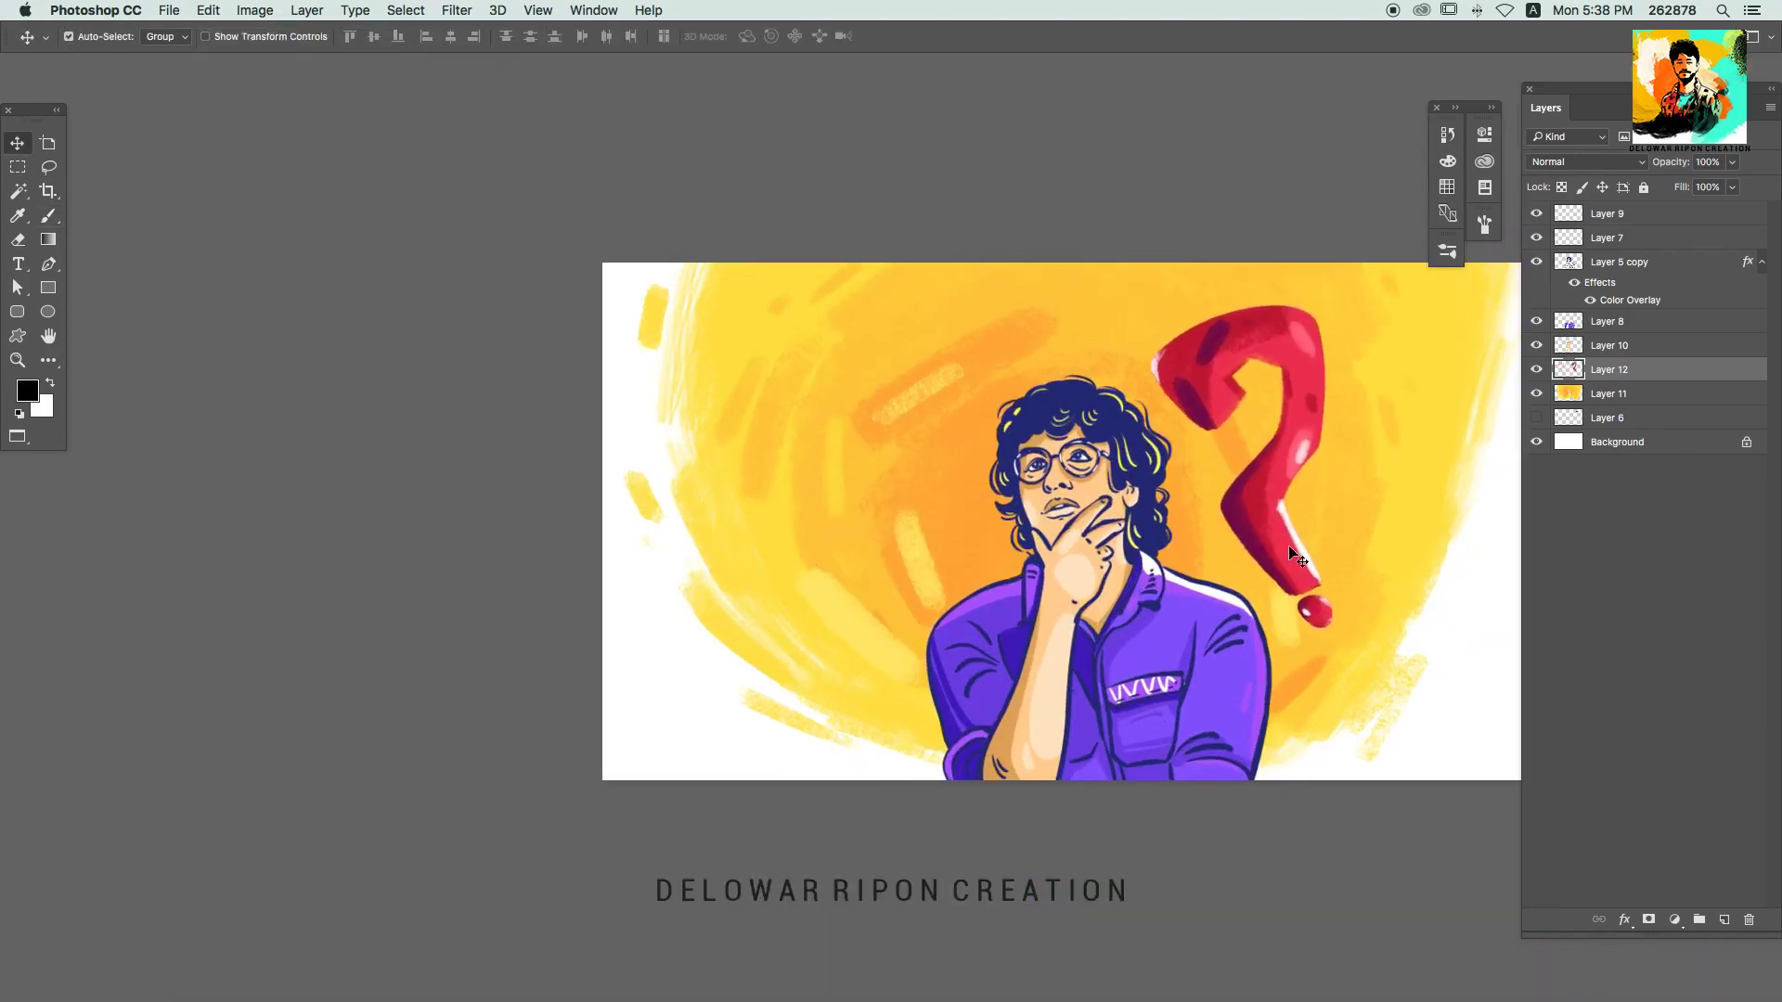
key(ctrl+shift+h)
key(ctrl+u)
key(Escape)
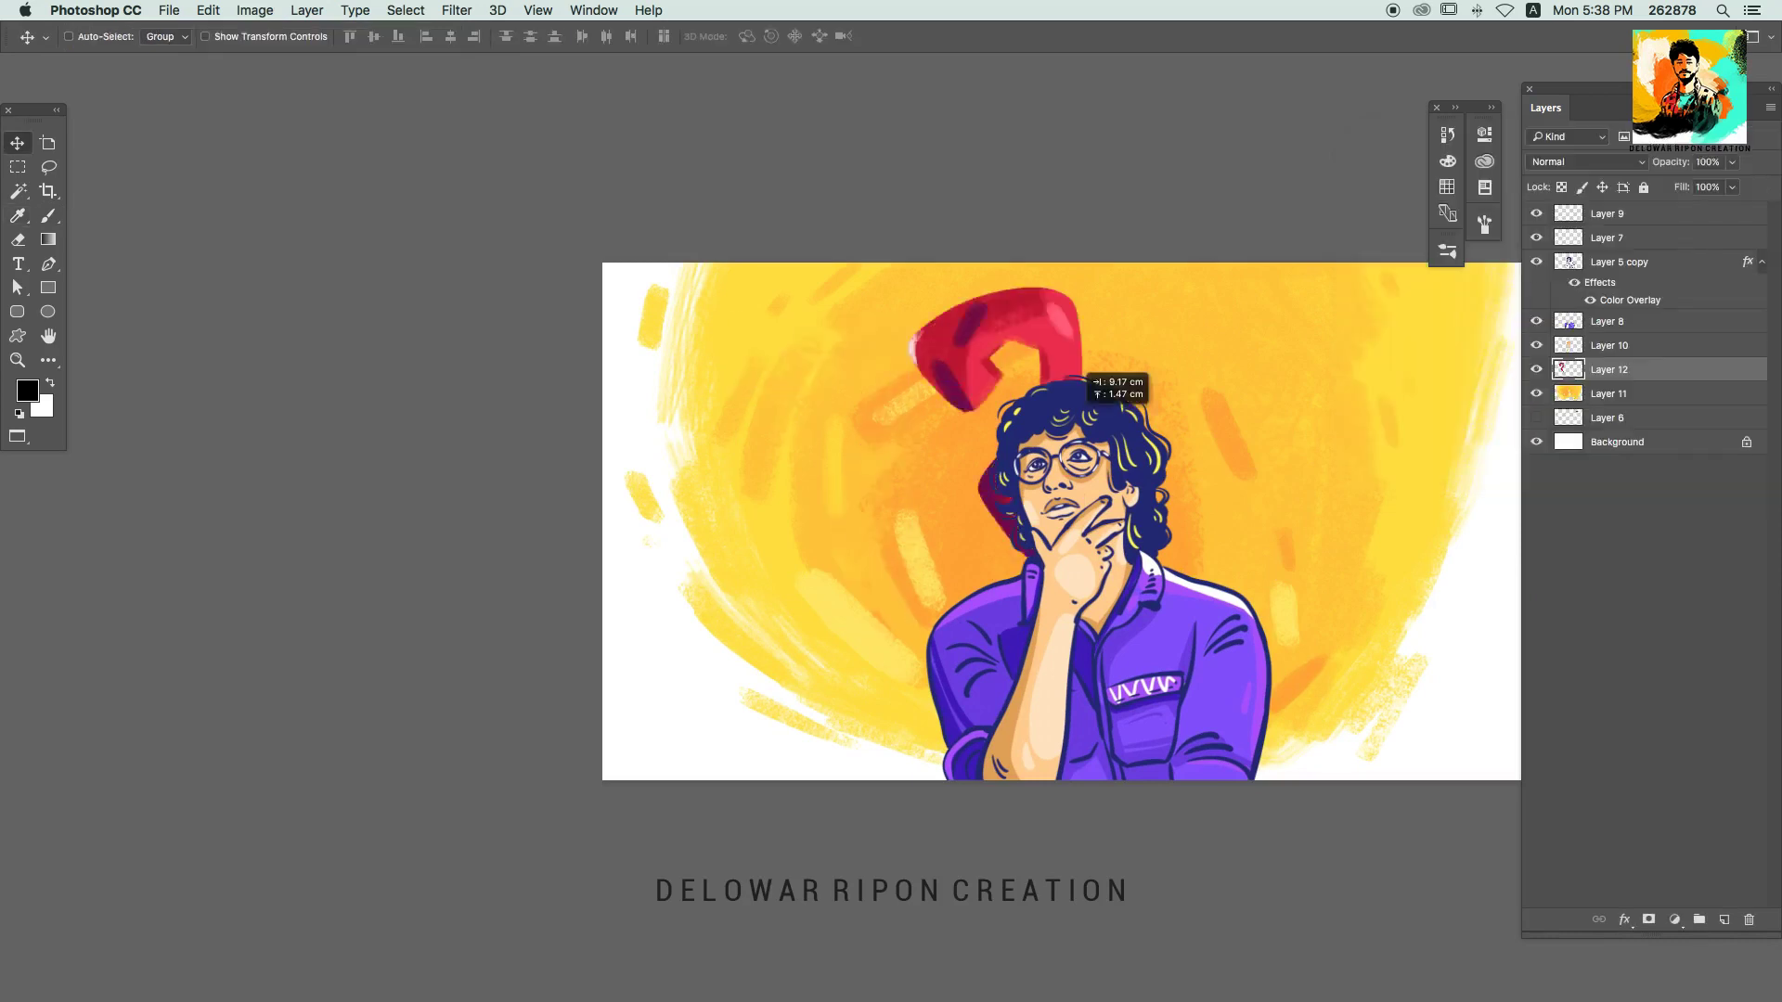
mouse_move(928, 390)
mouse_down()
mouse_move(826, 473)
mouse_move(1211, 444)
mouse_up()
key(ctrl+t)
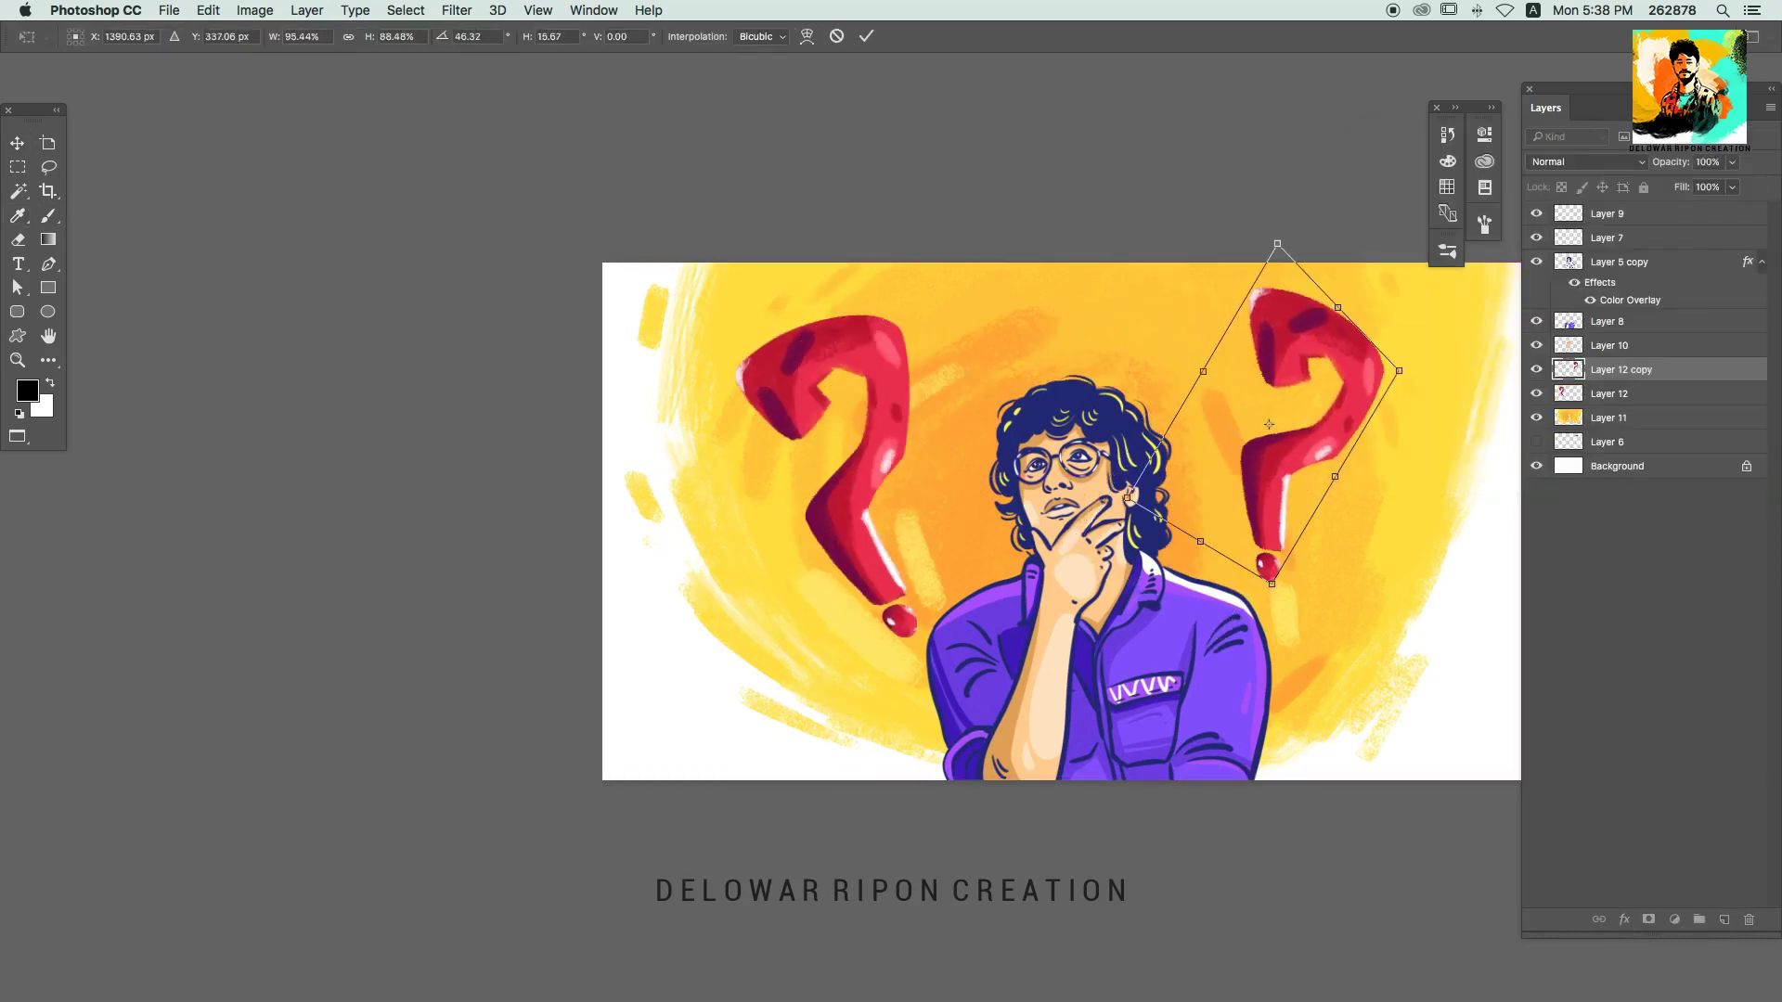
drag(1318, 278, 1401, 481)
key(Return)
Step: Recolour the question mark copy with Hue/Saturation and Curves, shifting it toward magenta
key(ctrl+u)
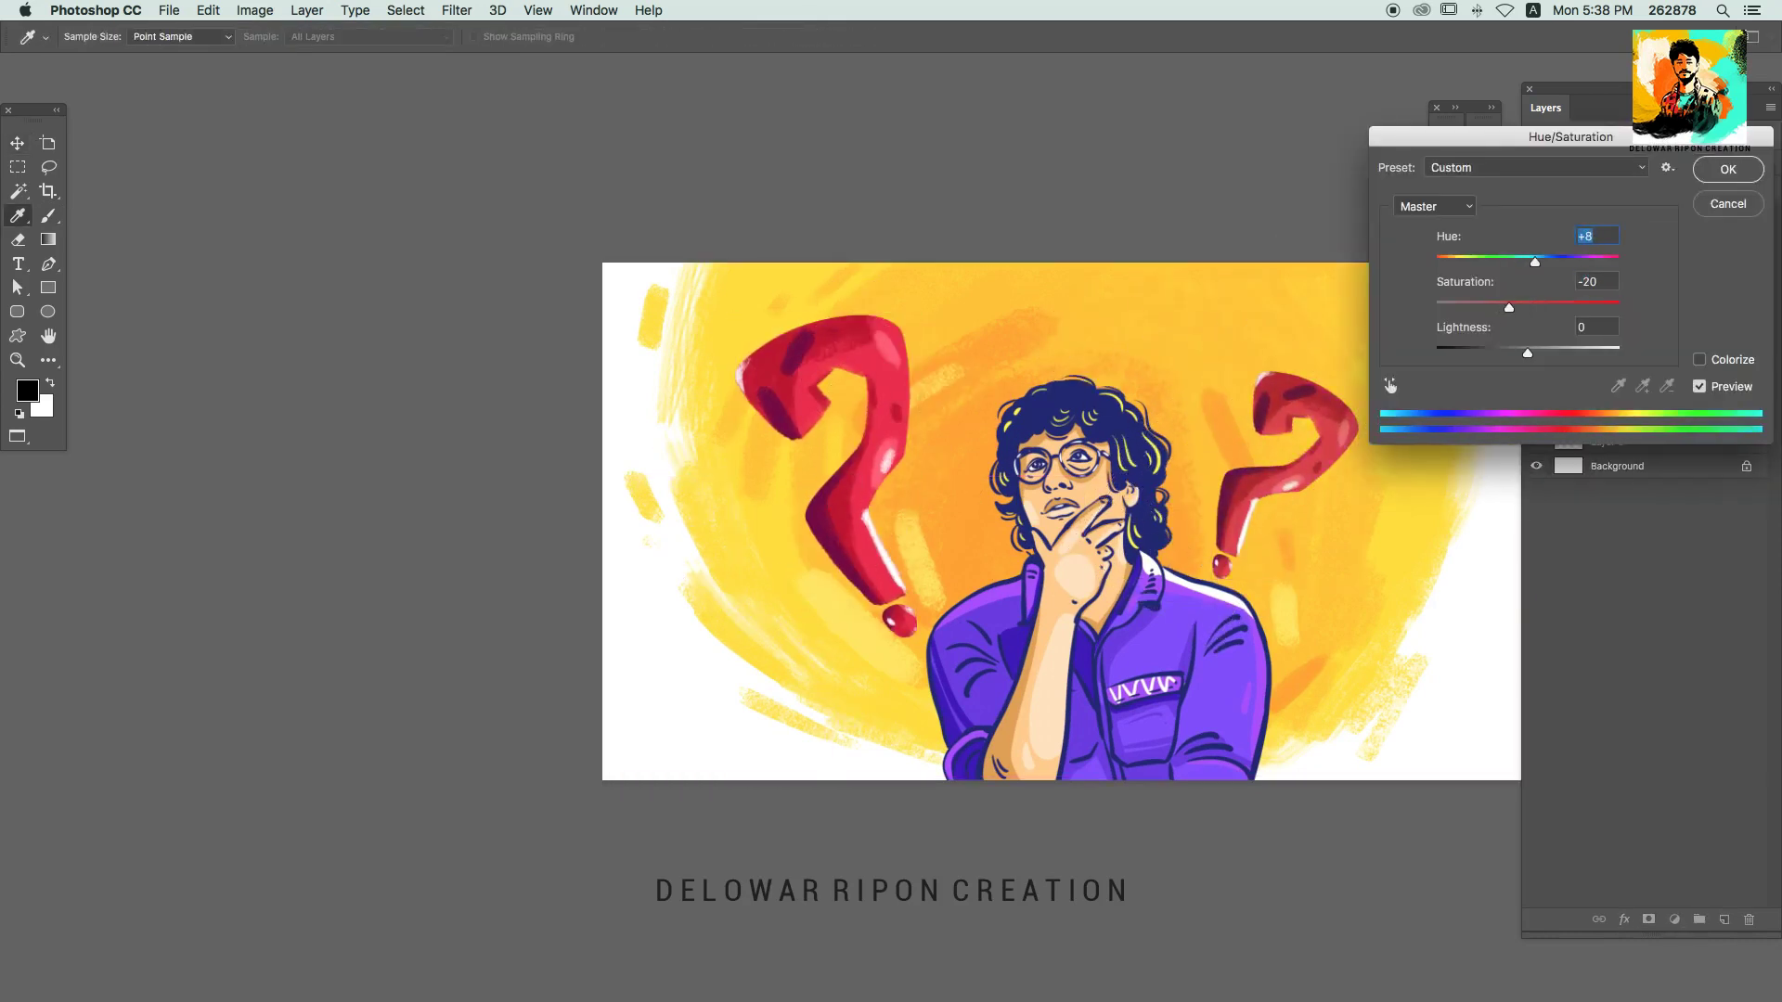
key(Return)
key(l)
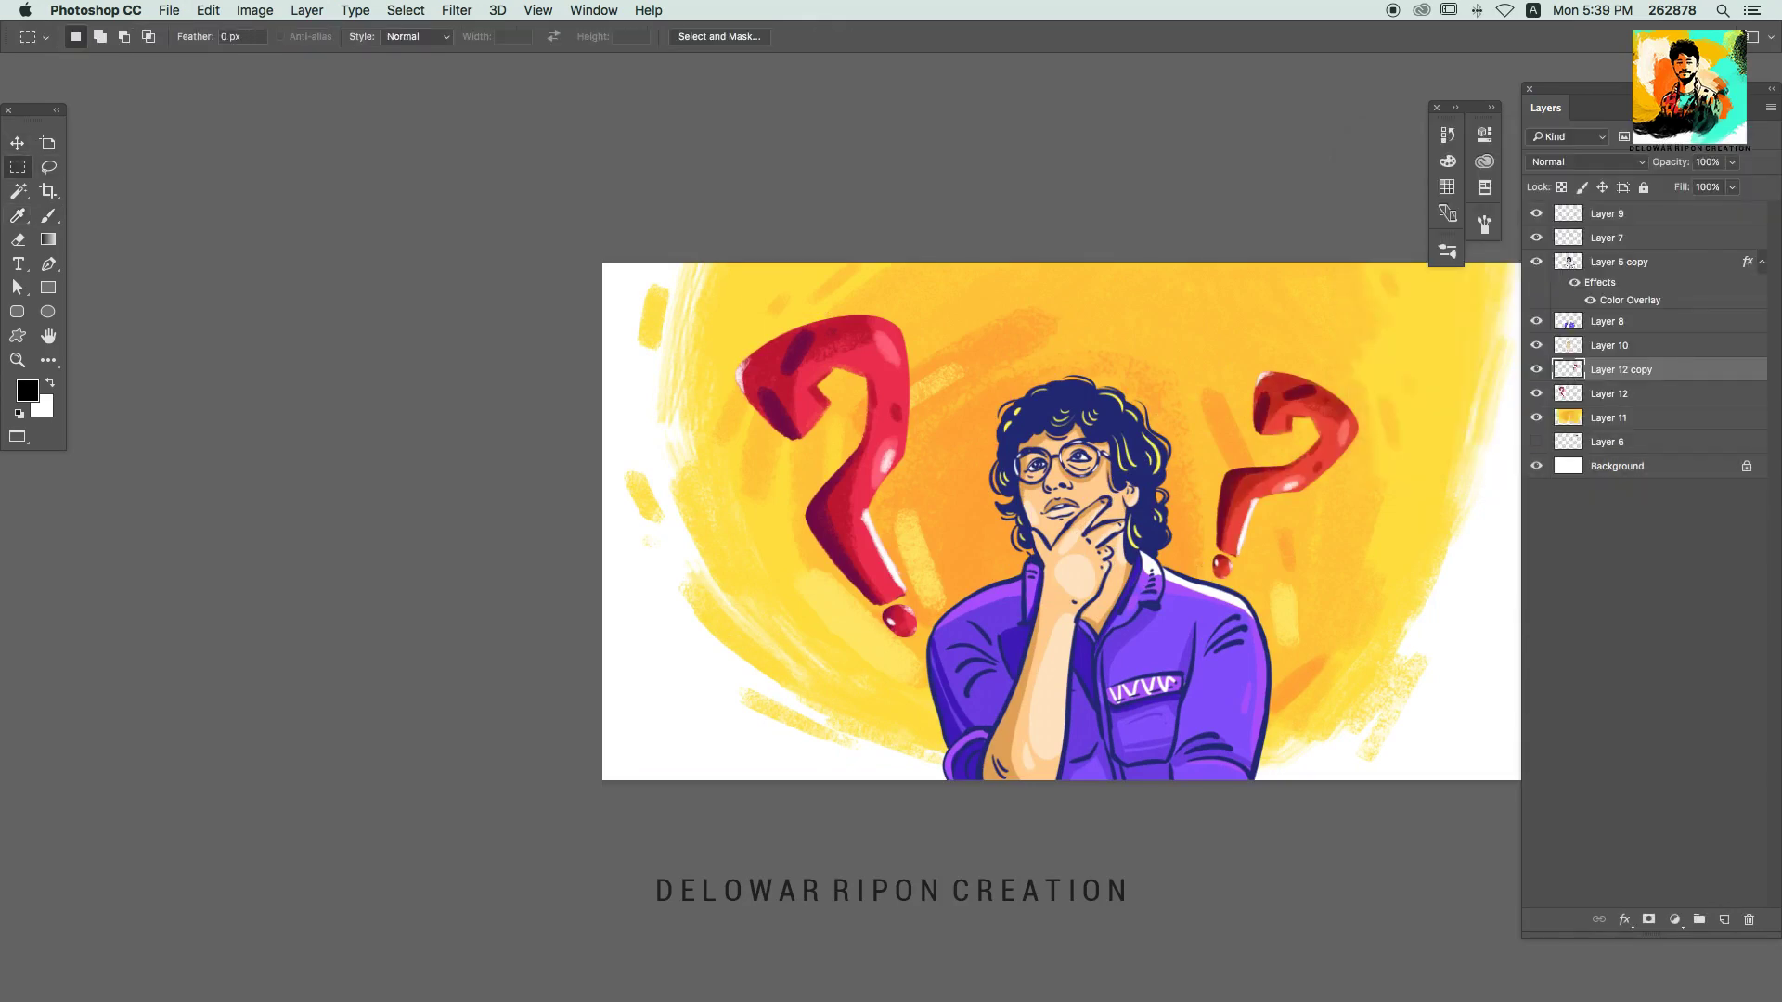
key(ctrl+m)
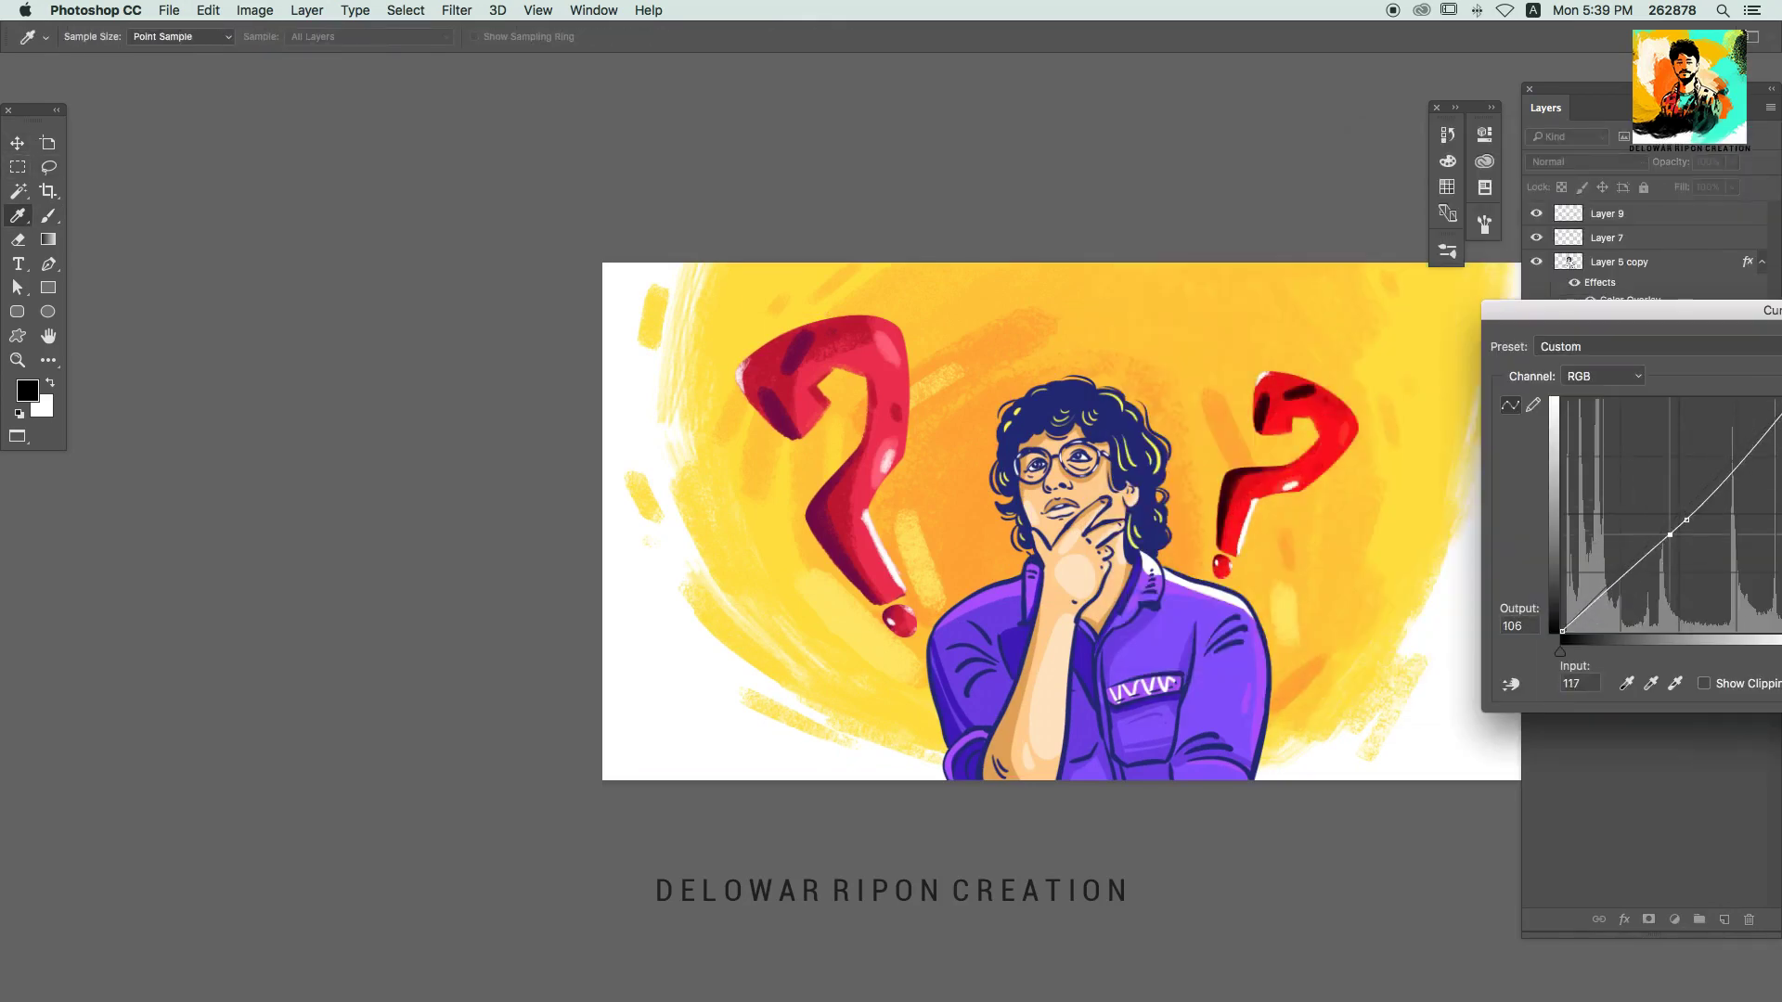
key(Return)
key(ctrl+u)
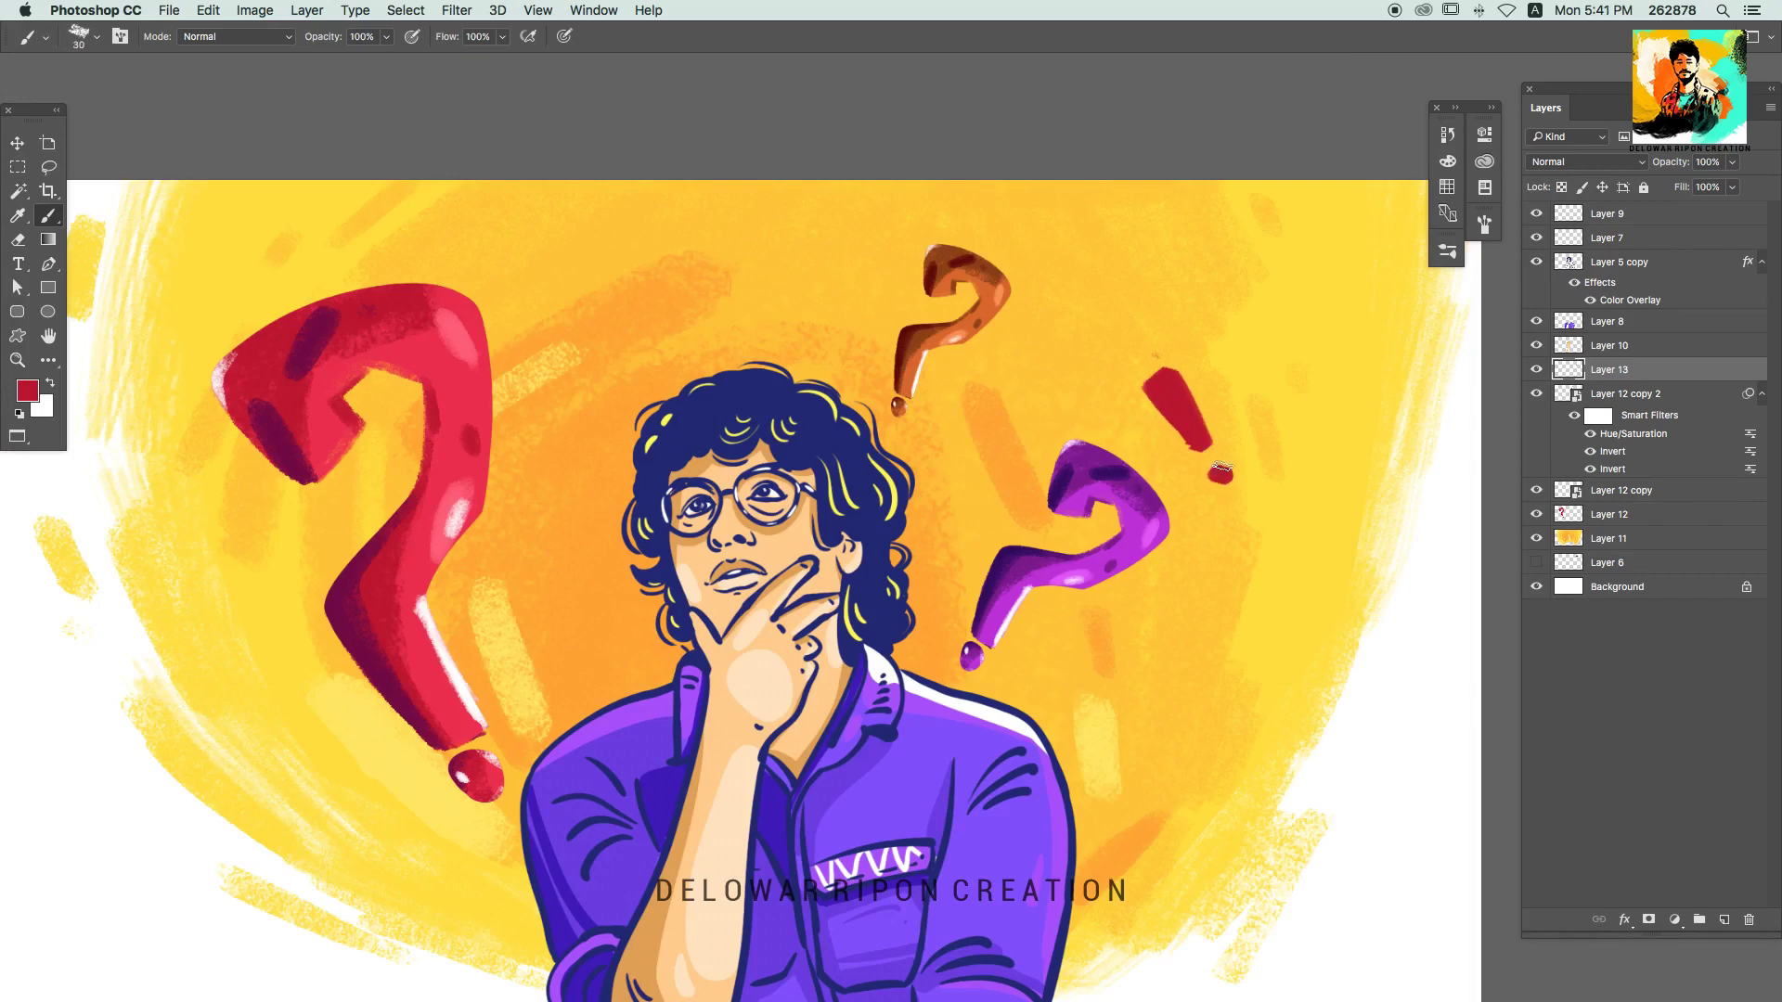
Step: Copy the exclamation mark below the red question mark and turn it green
click(1272, 348)
key(v)
alt+drag(1233, 398, 1308, 524)
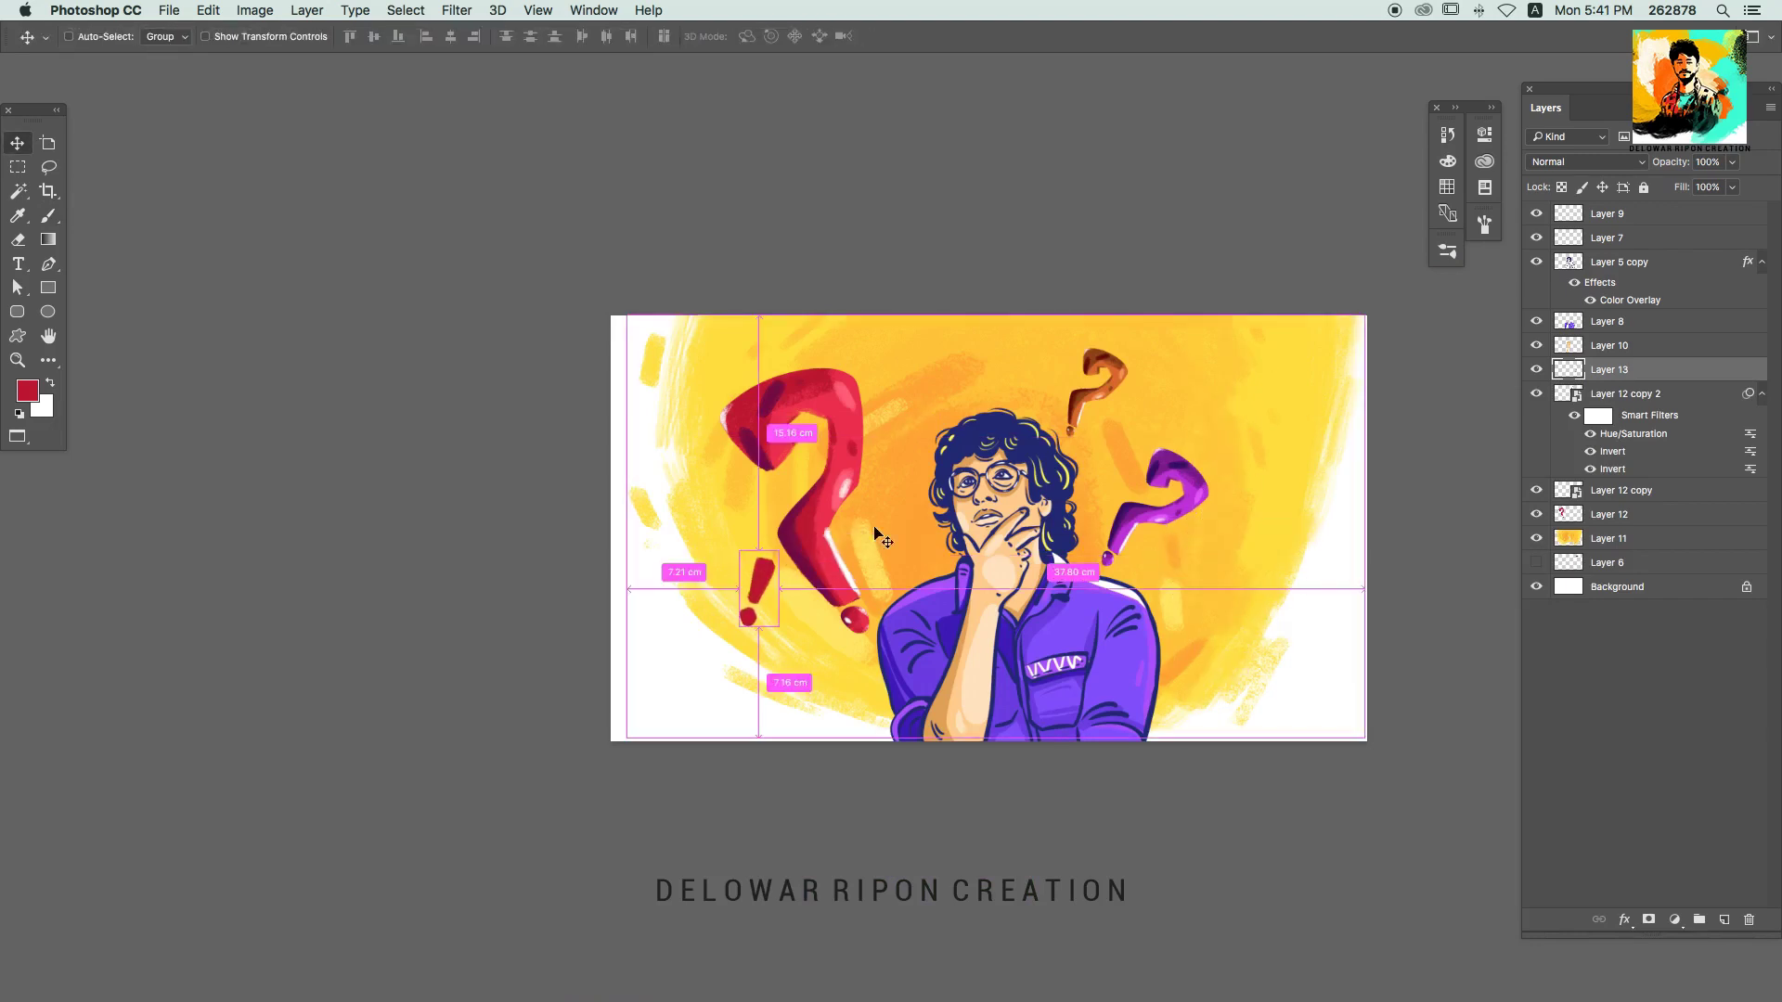
key(ctrl+u)
drag(1528, 257, 1591, 263)
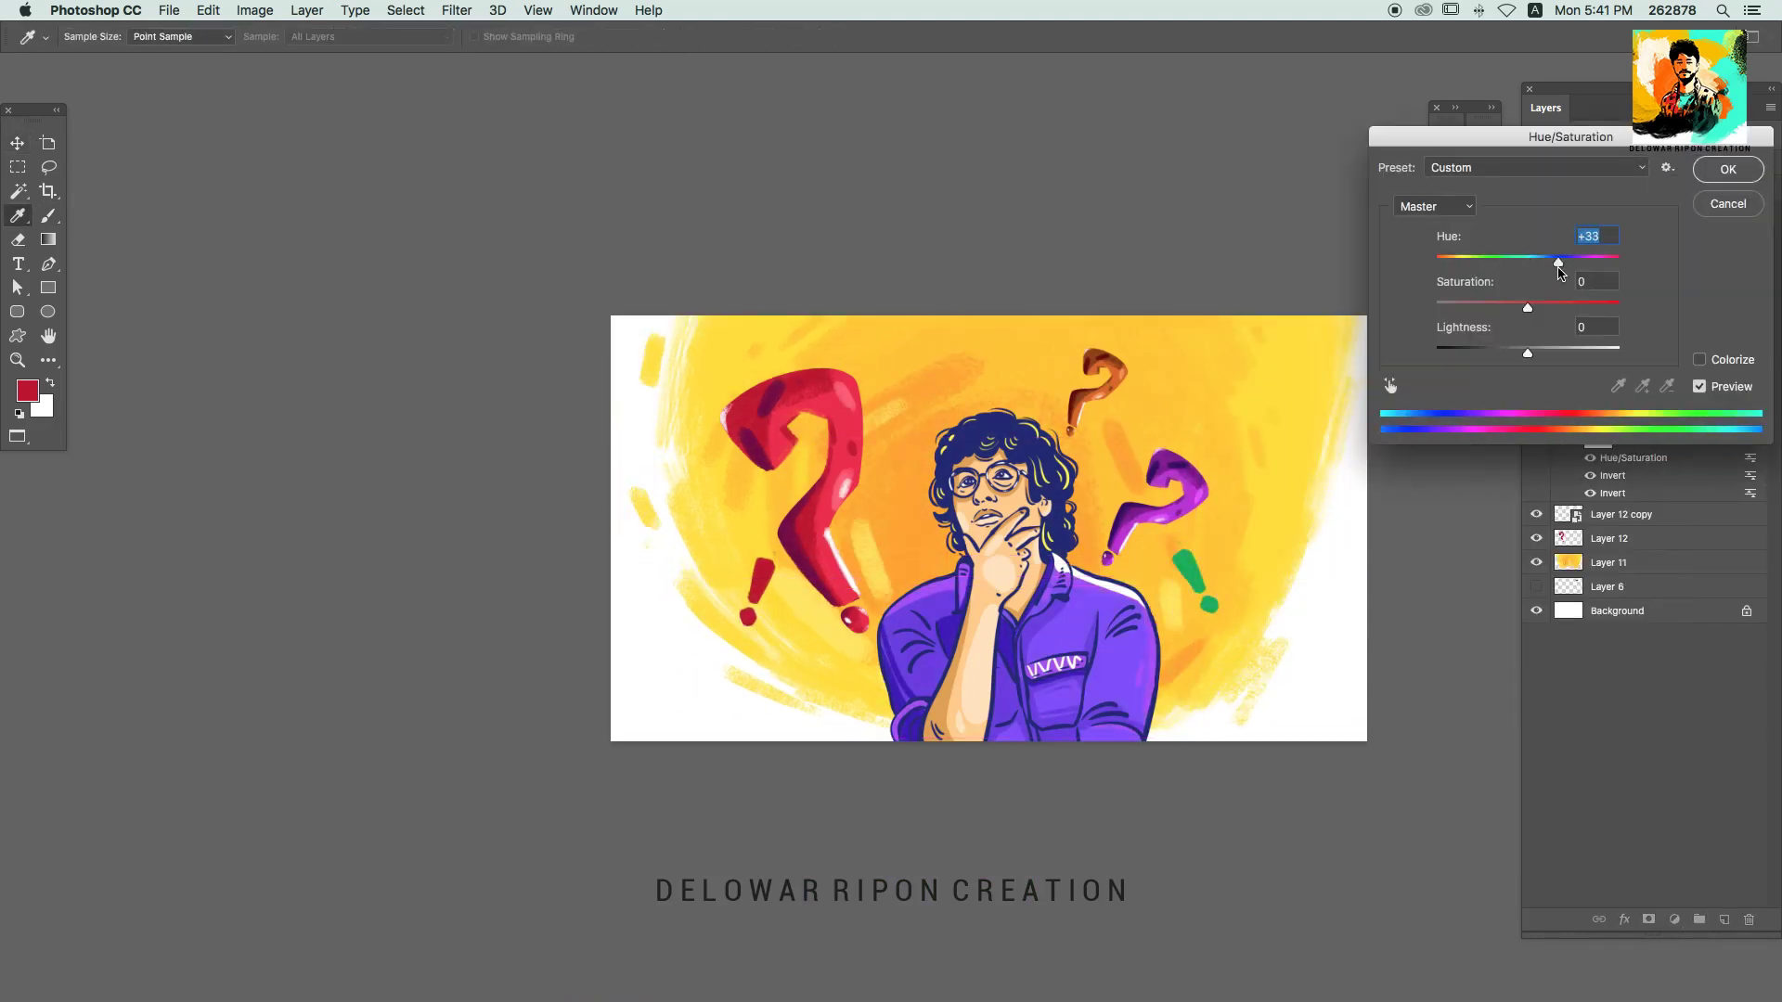
key(Return)
Step: Place more exclamation copies around the man, recolouring one teal and one blue
mouse_move(1197, 580)
alt+mouse_down()
mouse_move(918, 390)
mouse_move(757, 613)
alt+mouse_up()
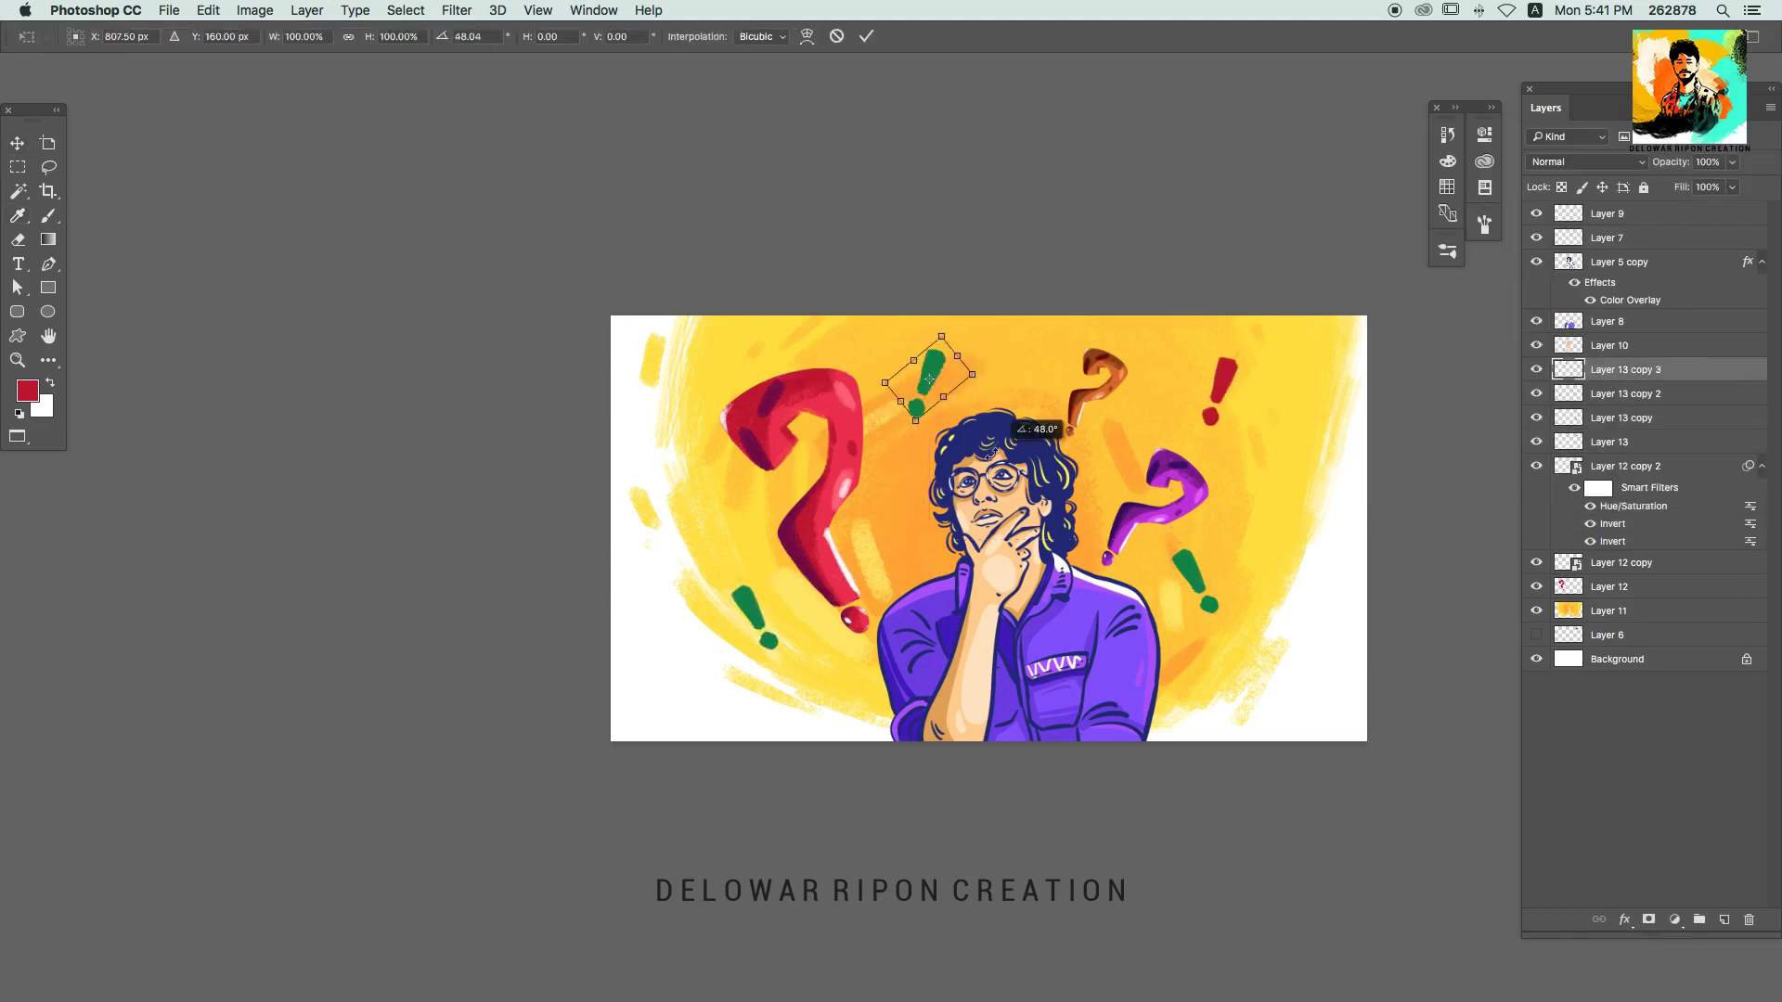
key(ctrl+u)
drag(1569, 260, 1485, 260)
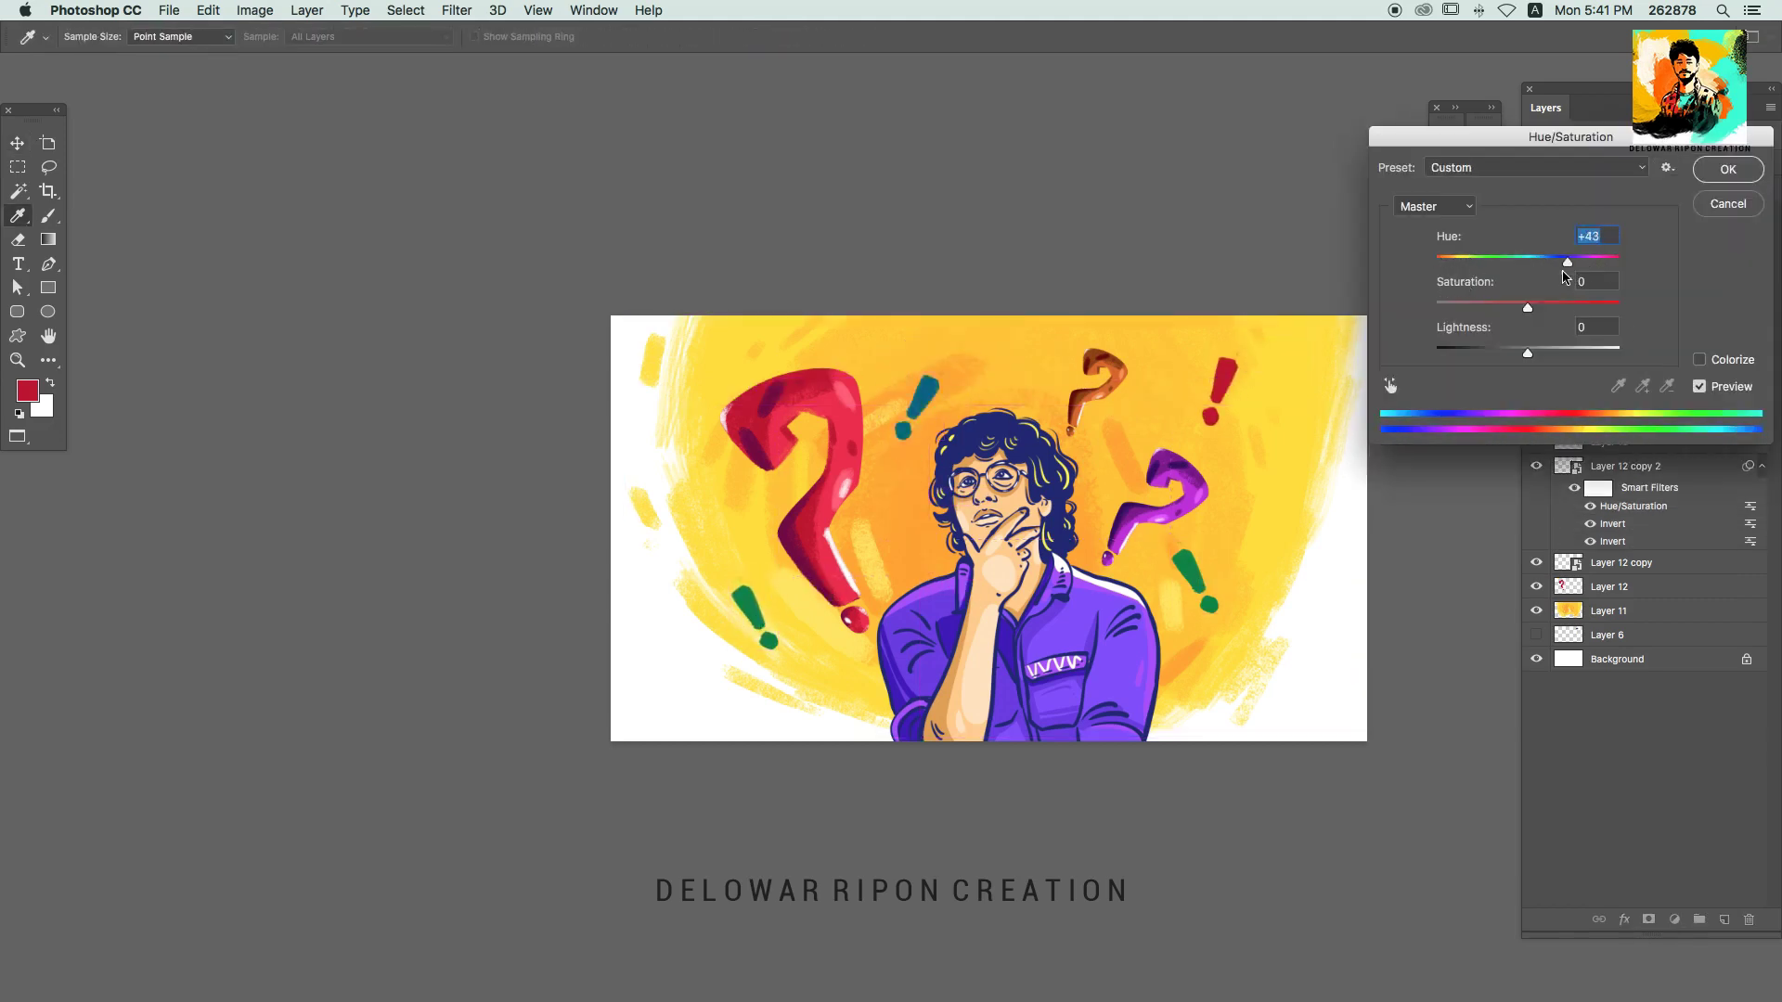
key(Return)
drag(1216, 389, 1180, 392)
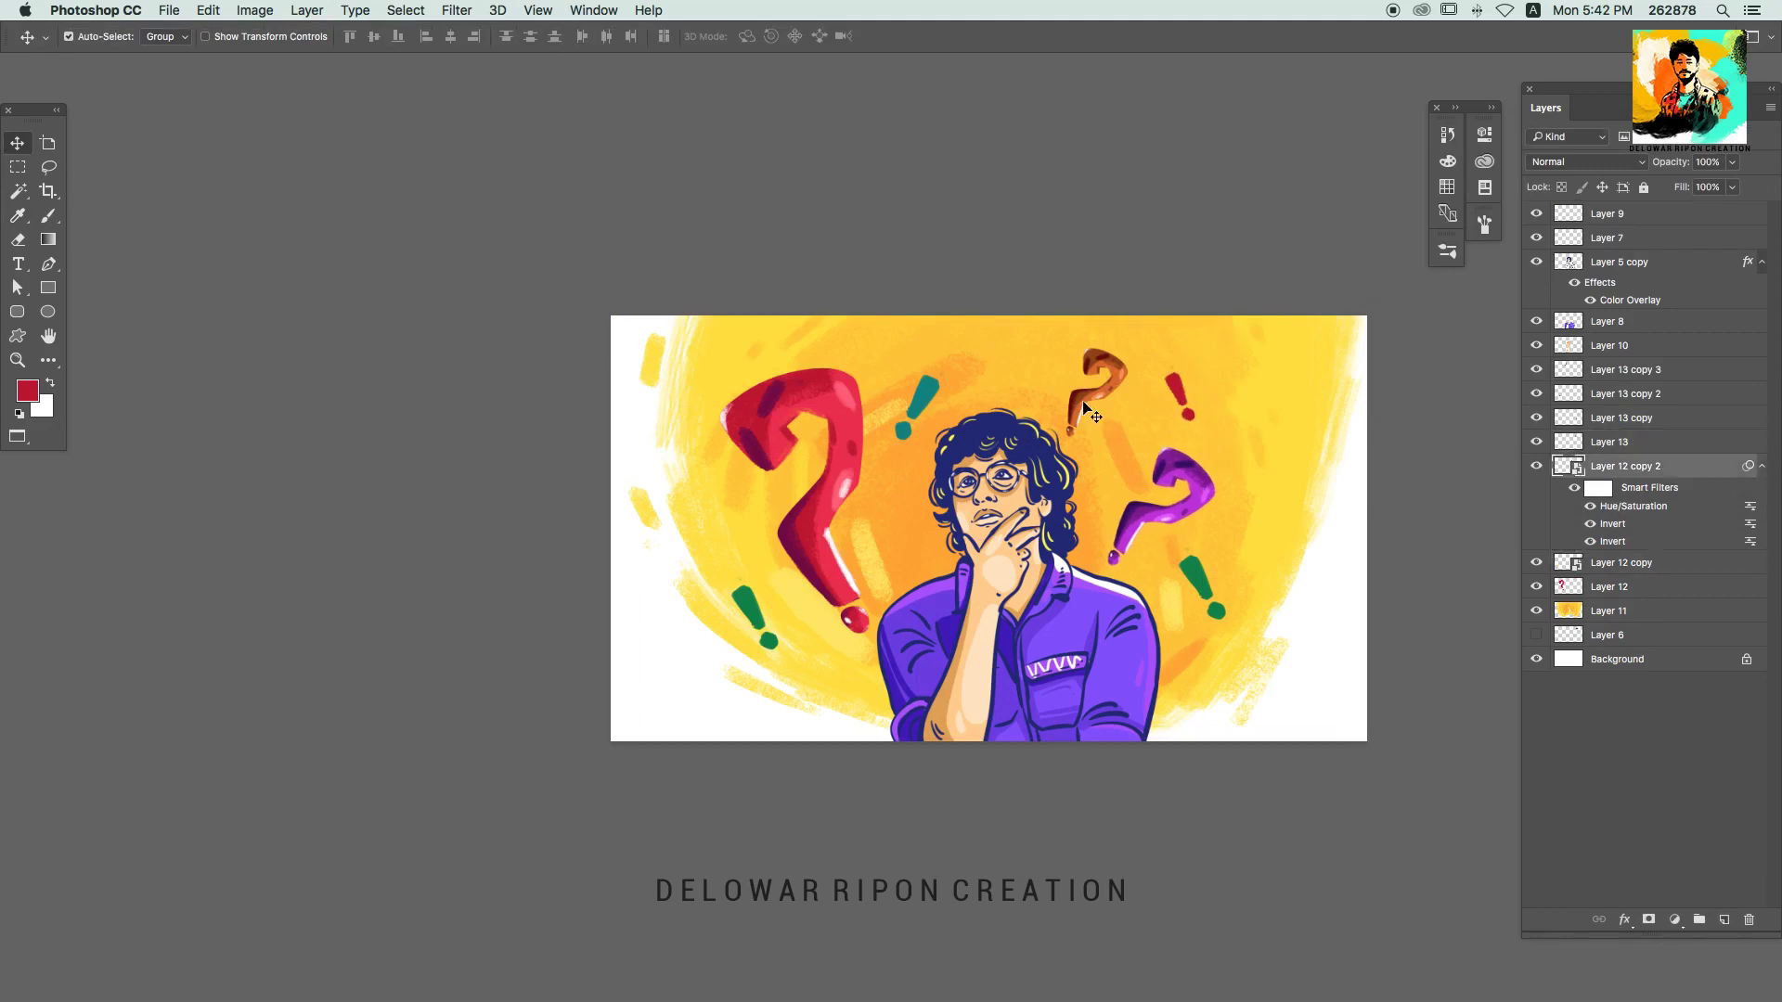
key(ctrl+u)
drag(1527, 258, 1459, 261)
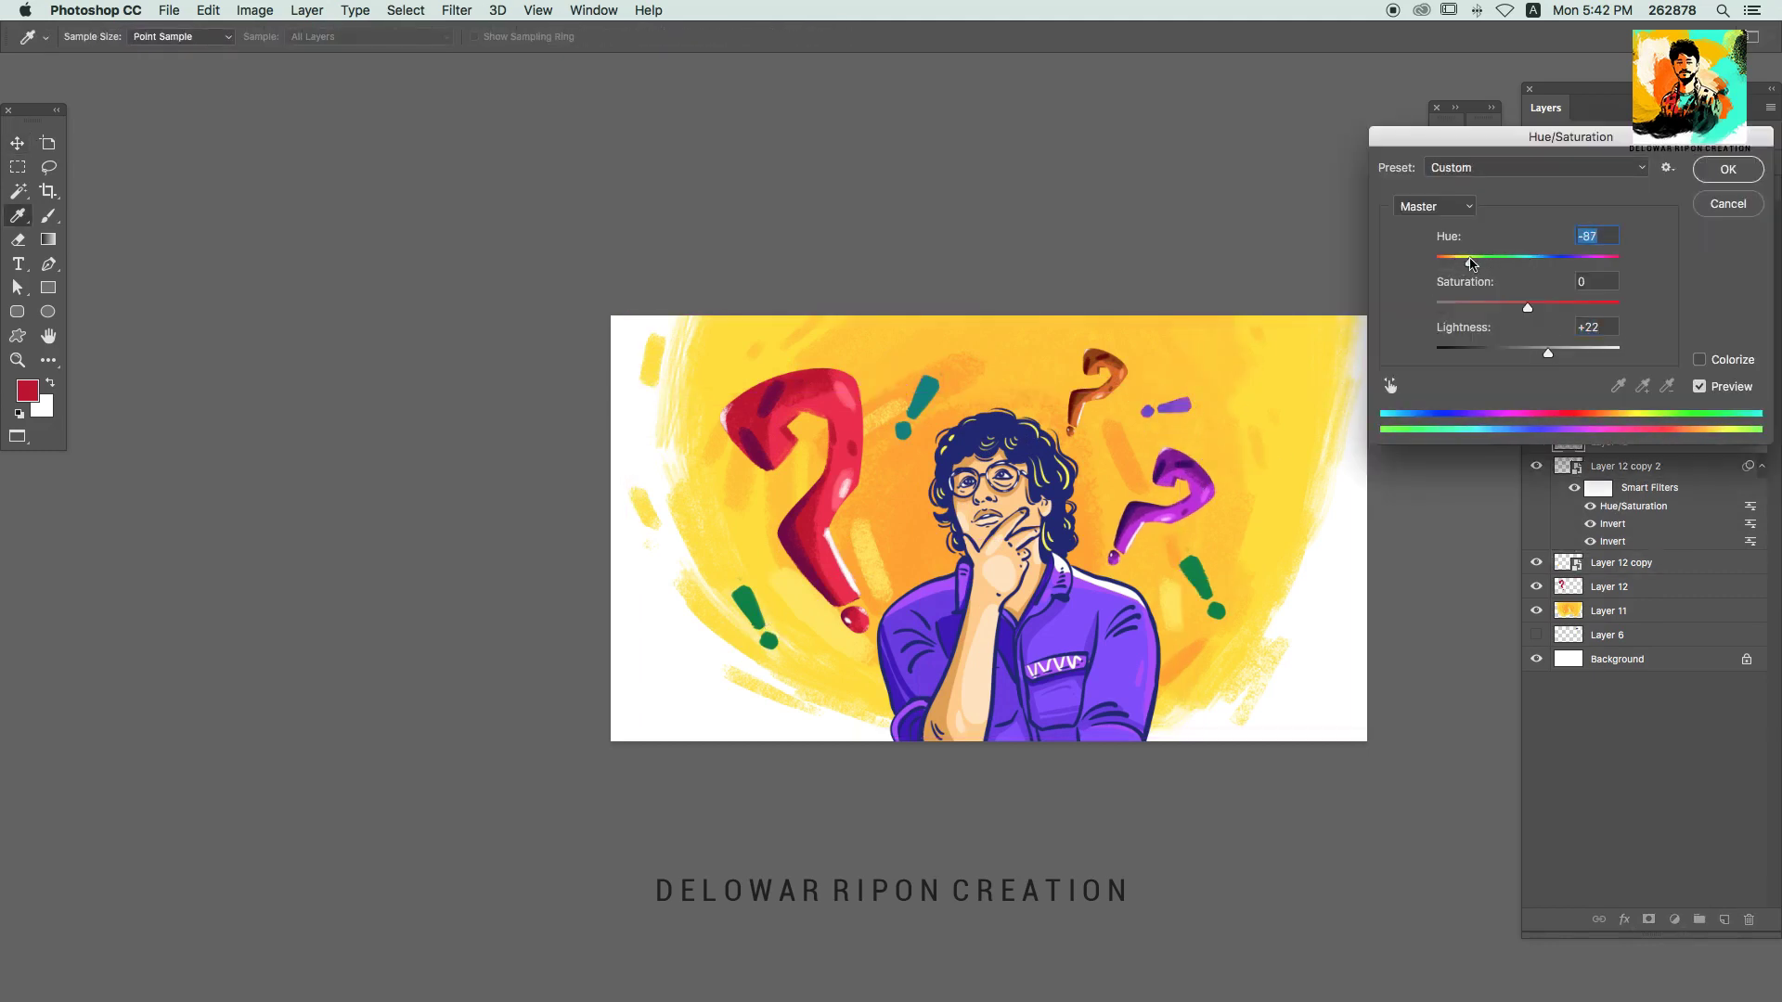
key(Return)
Step: Add a cream-filled layer above the Background, then drag in the white paper texture image
click(1616, 658)
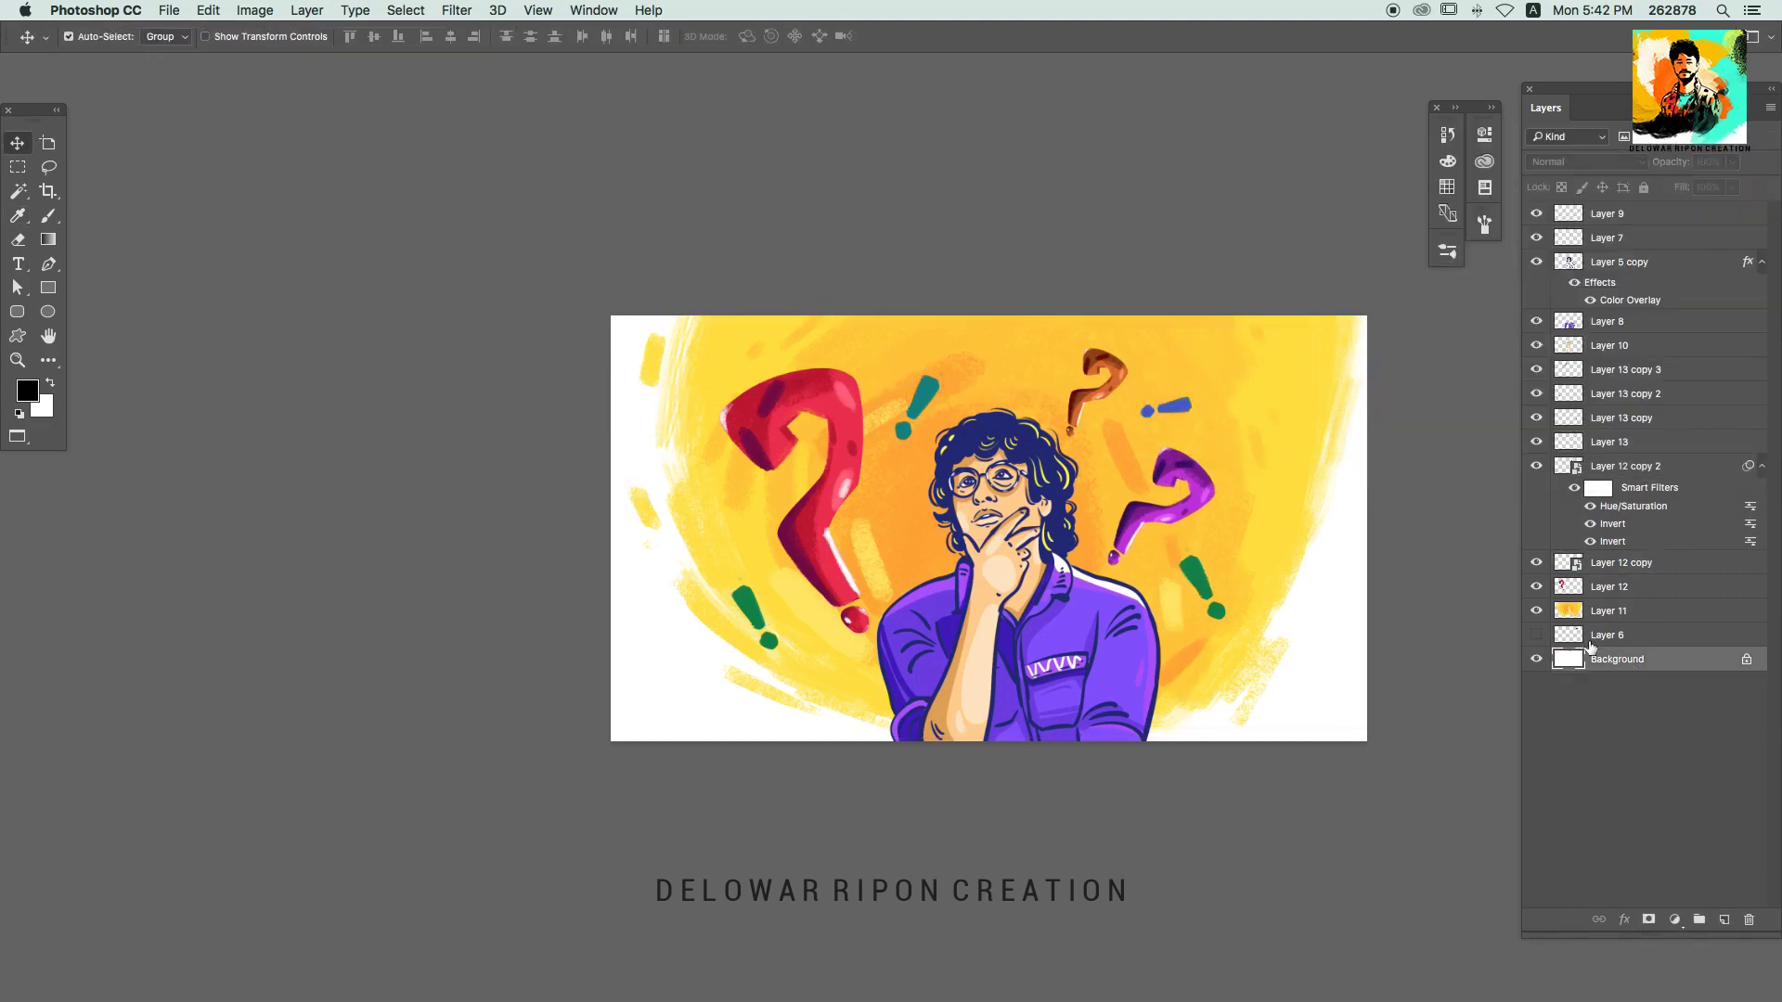
click(1511, 547)
click(1571, 449)
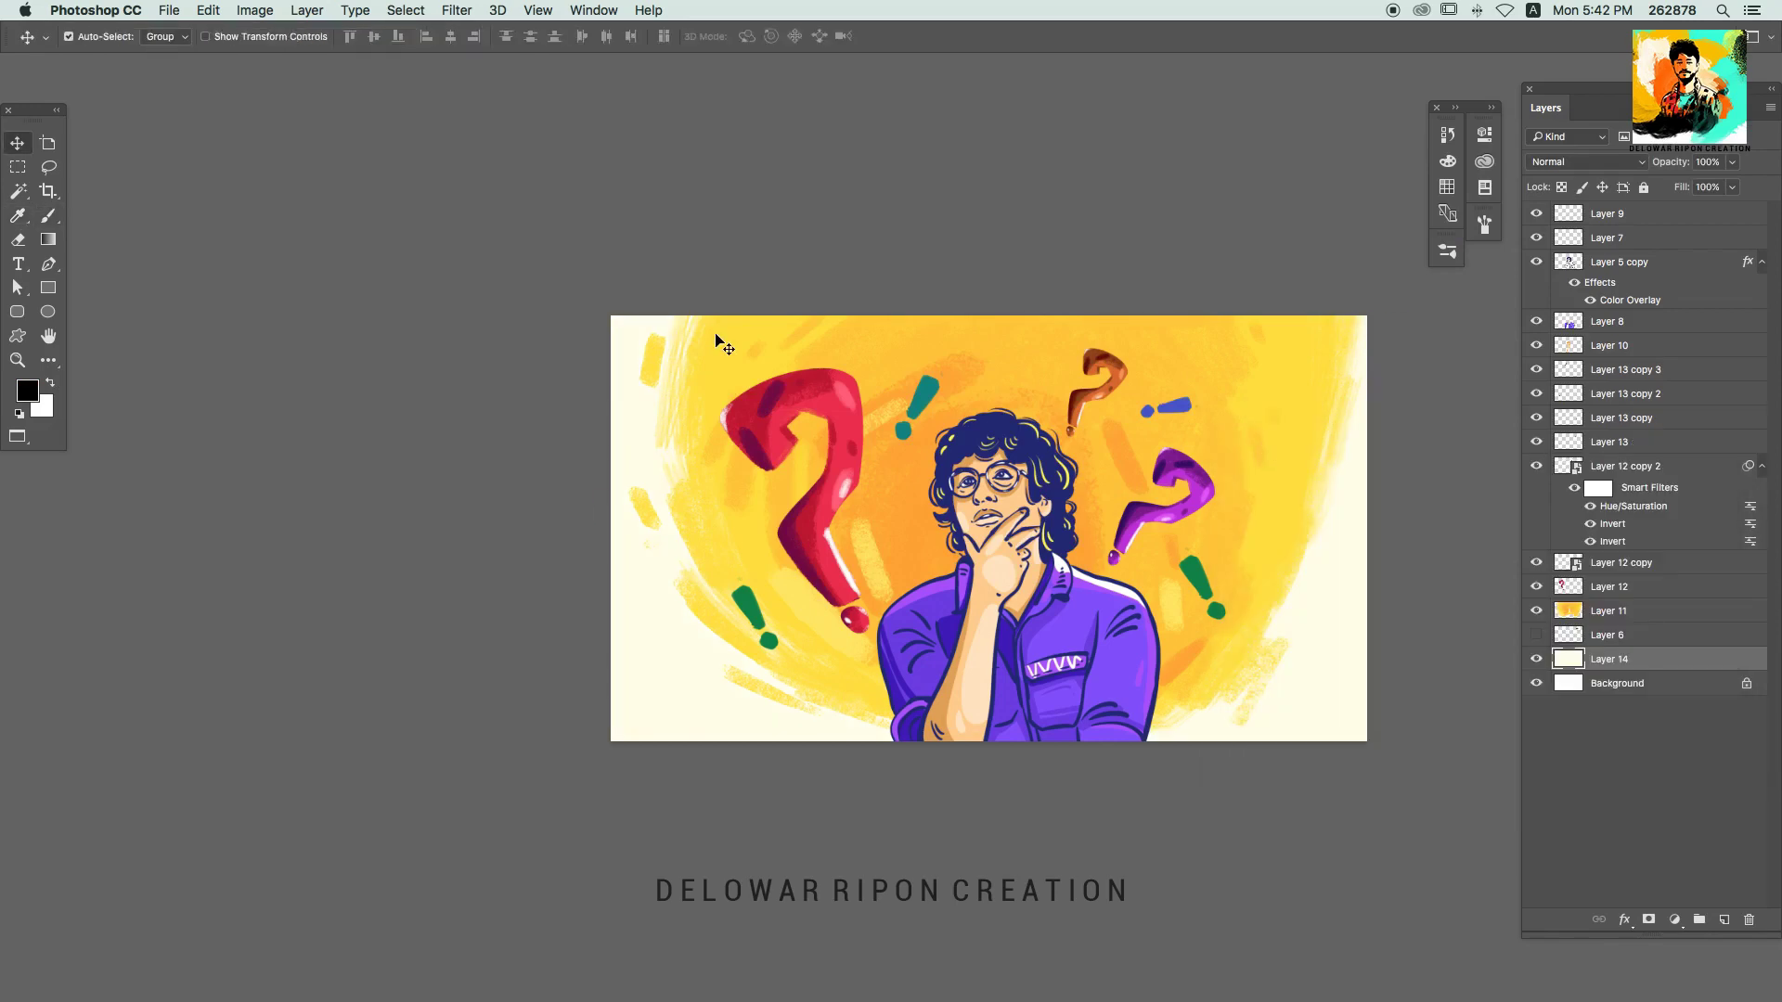
key(ctrl+0)
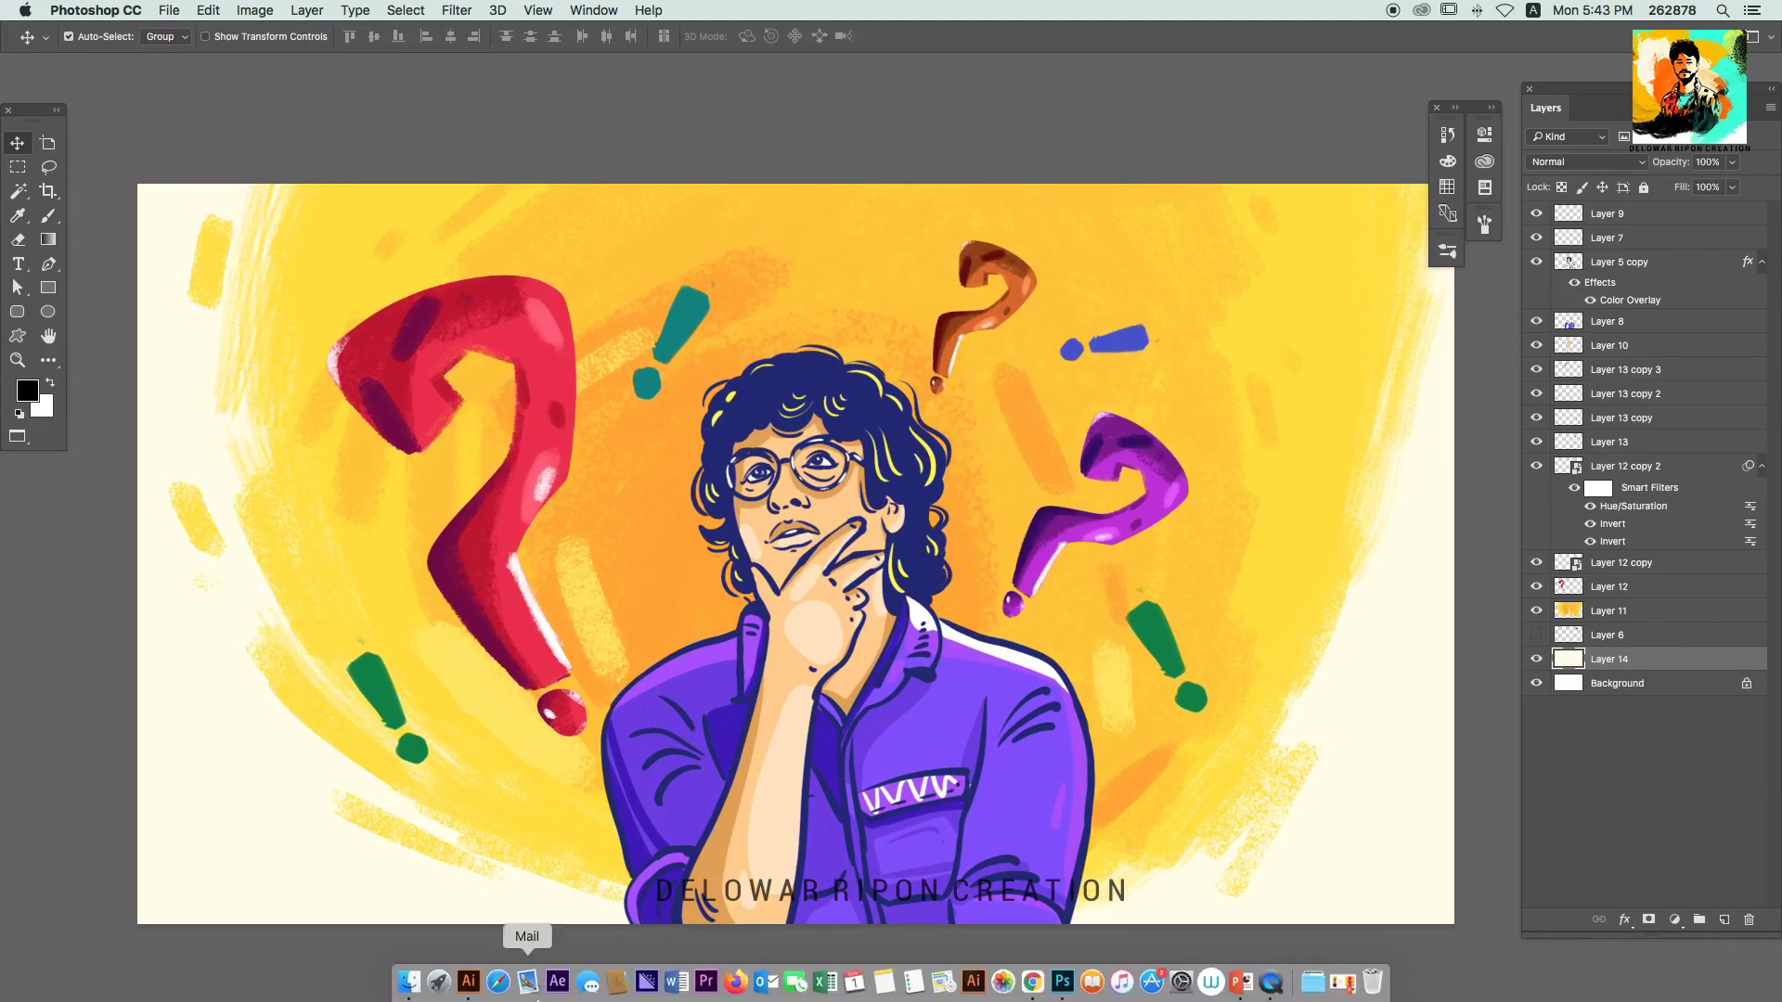
click(527, 981)
drag(662, 778, 1271, 881)
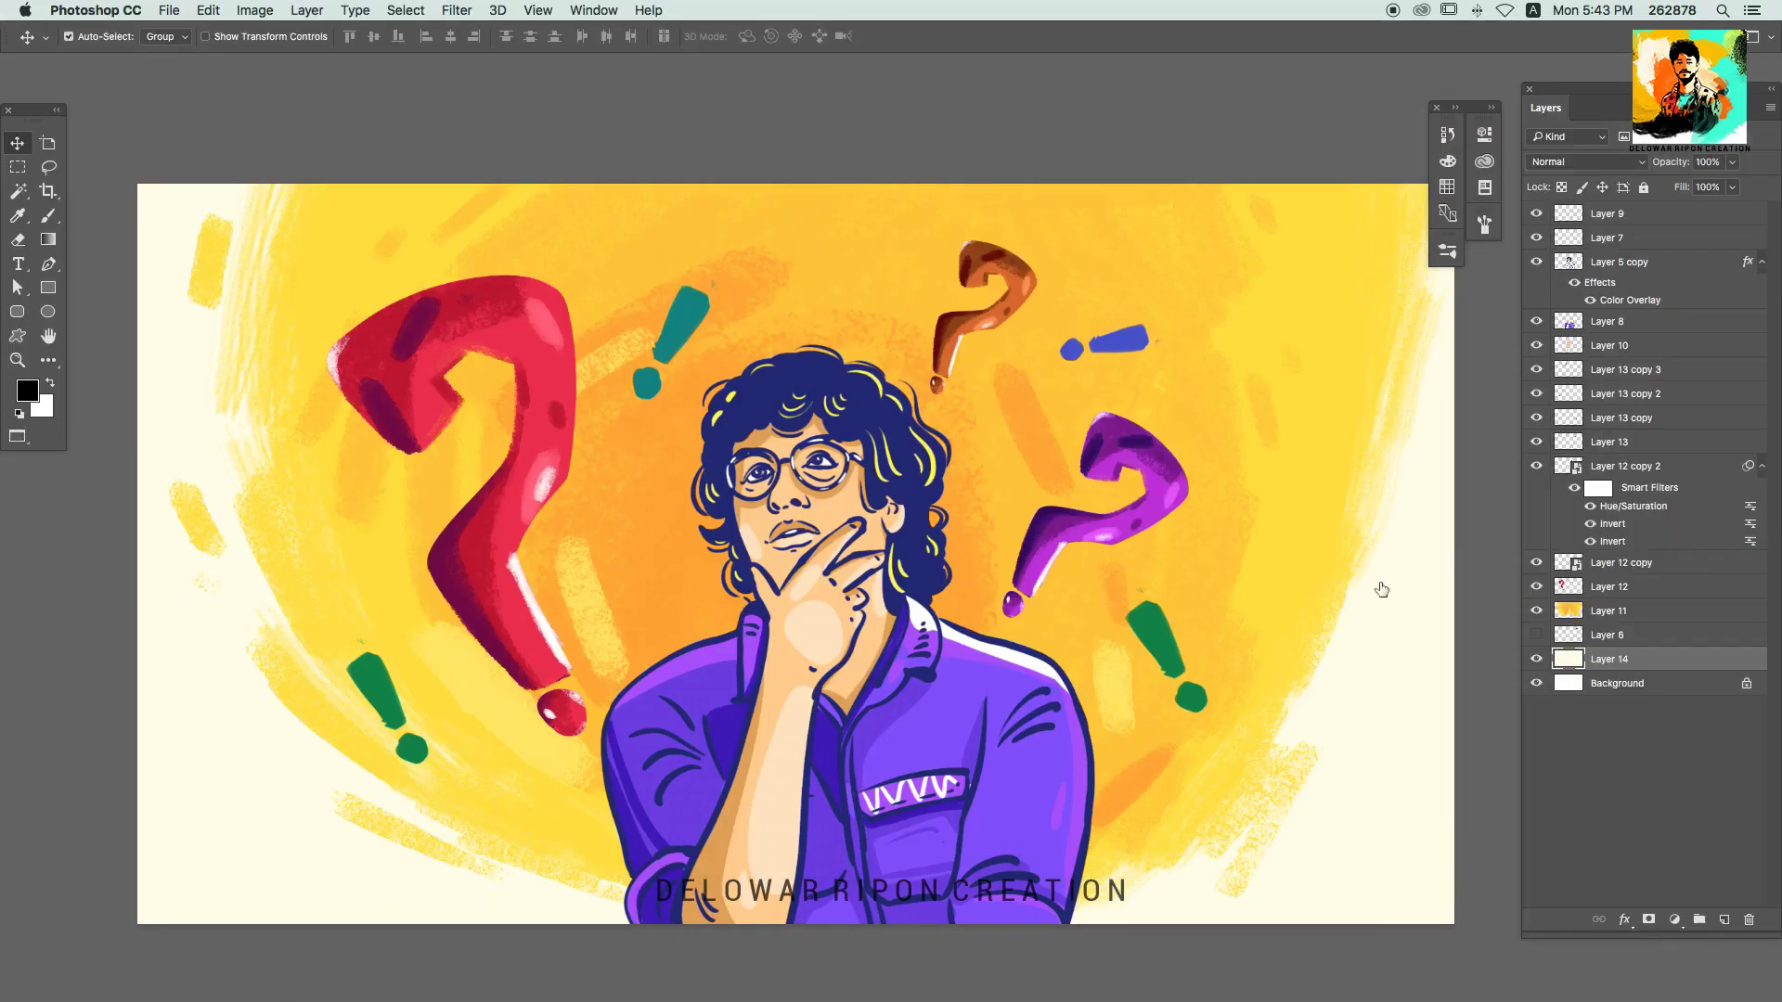
Step: Move the paper texture to the top in Multiply, shrink it to about 40%, and place a copy beside it
key(Return)
drag(1608, 378, 1633, 214)
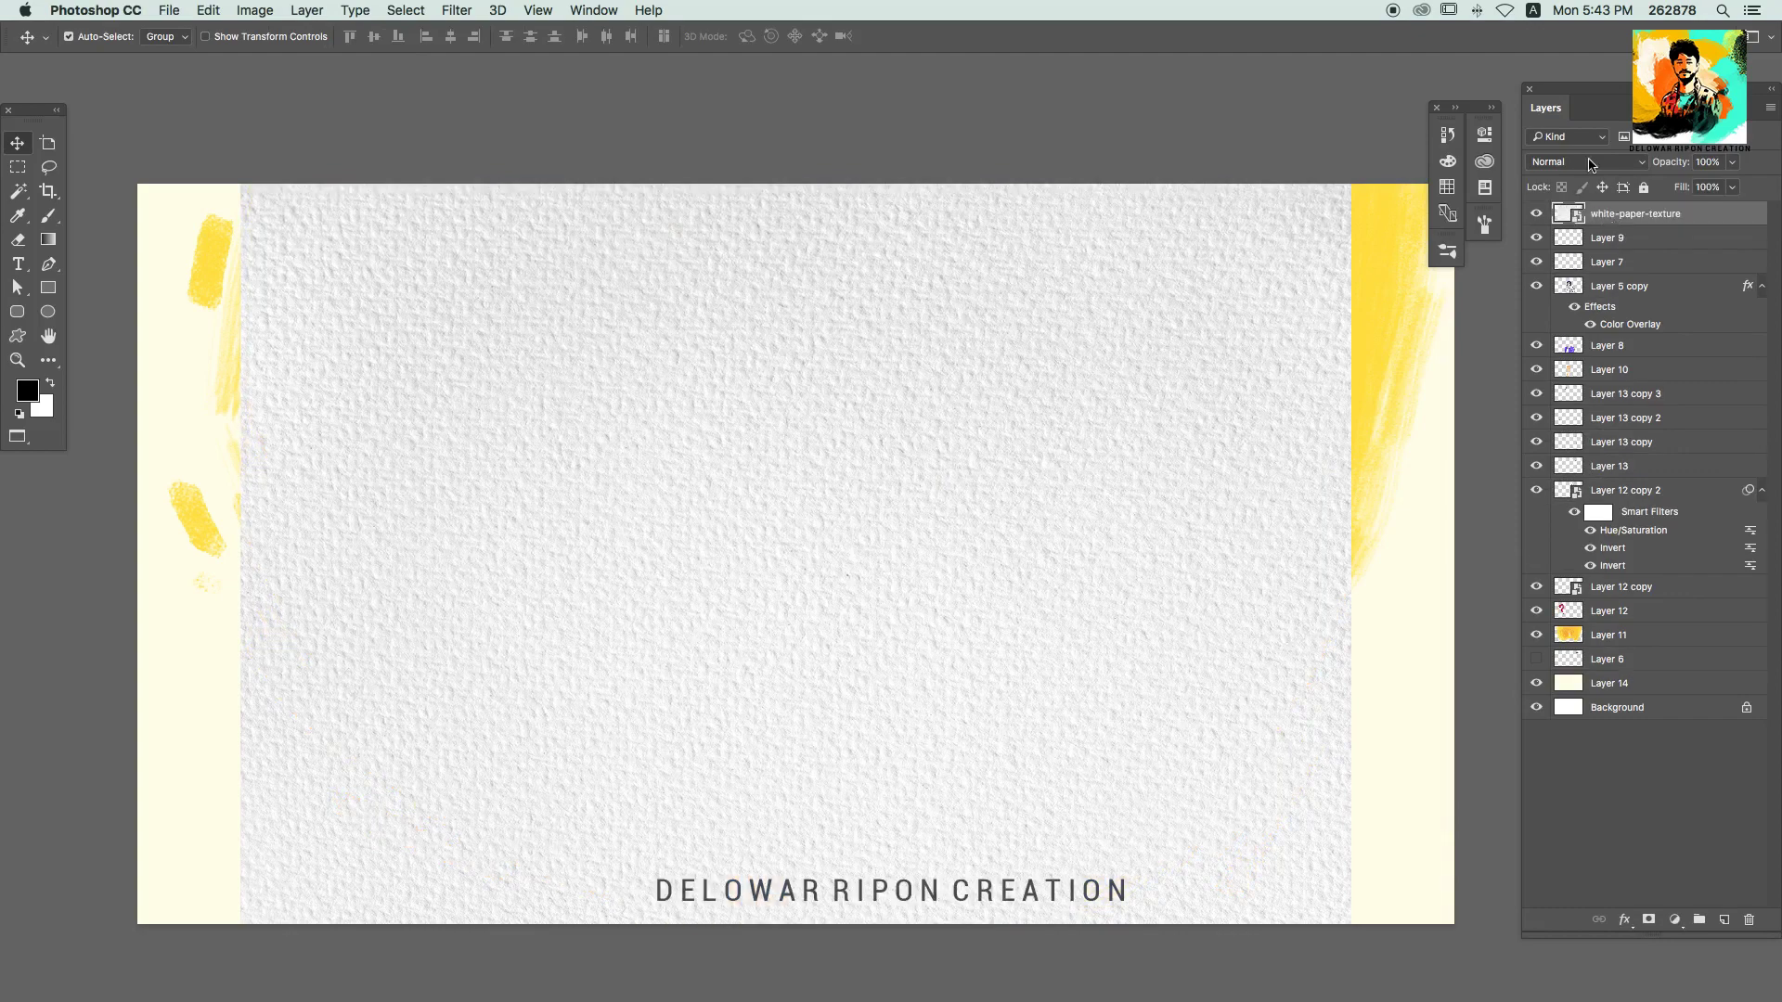
key(alt+shift+m)
key(ctrl+t)
drag(1058, 501, 1030, 501)
drag(1231, 882, 742, 566)
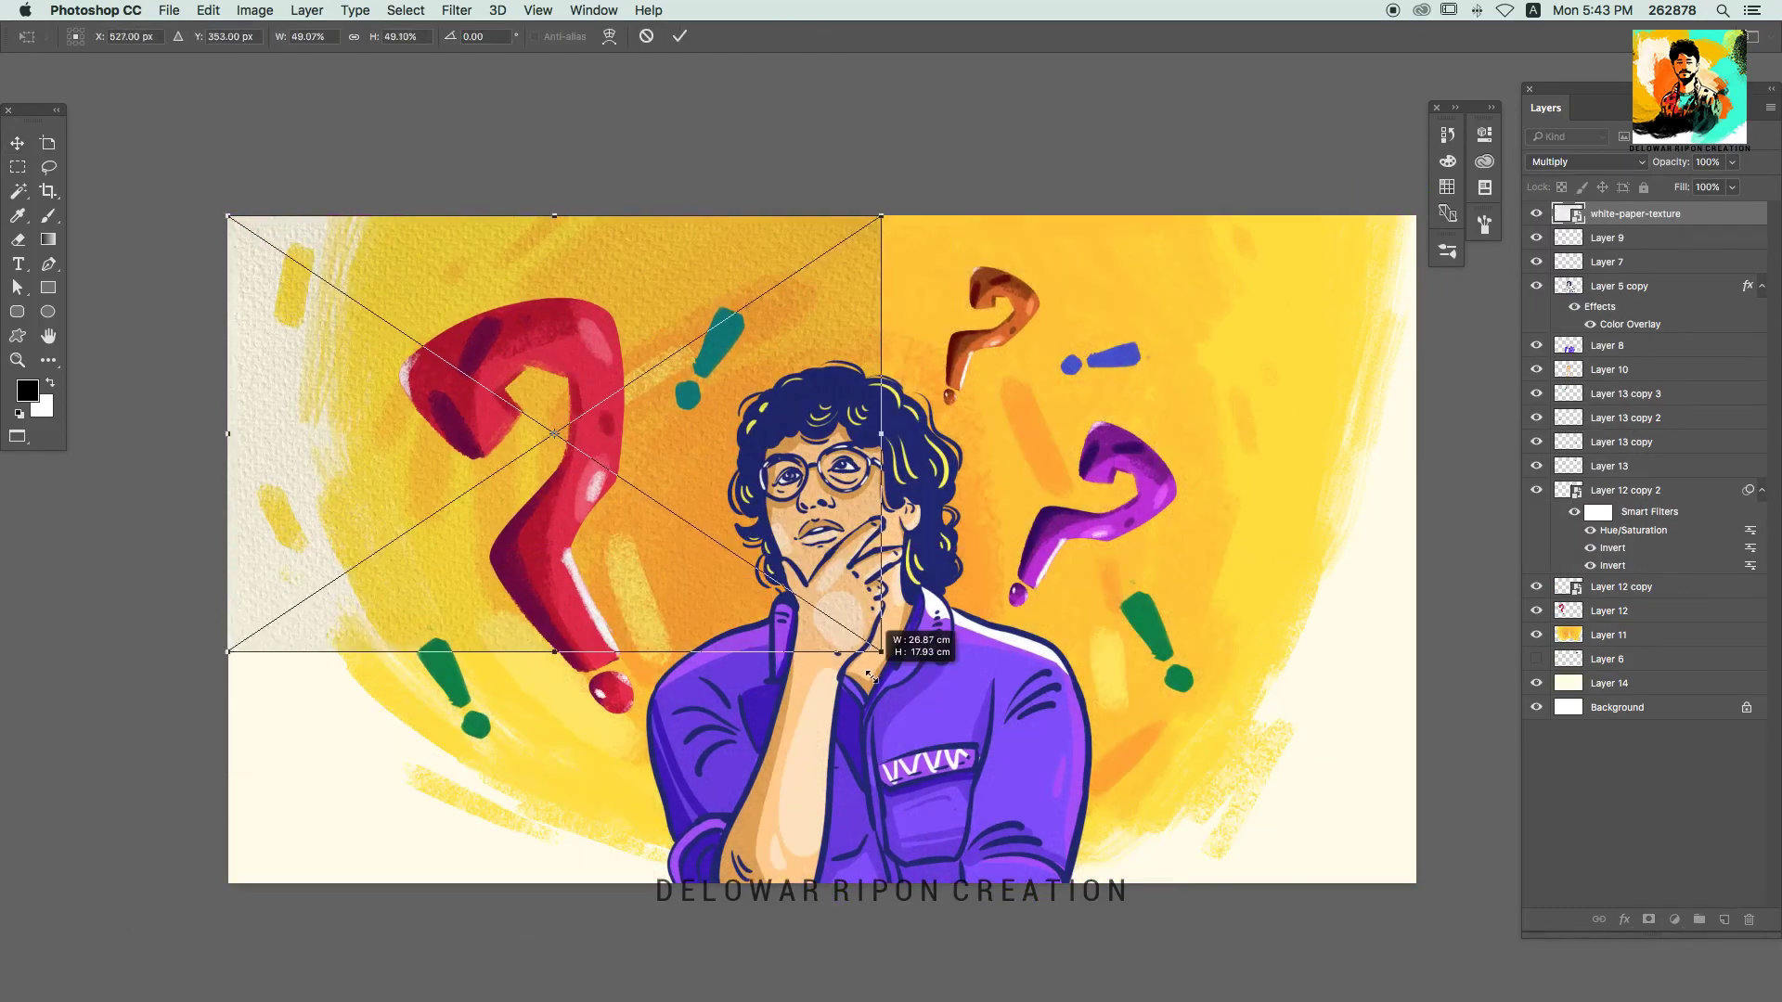
key(Return)
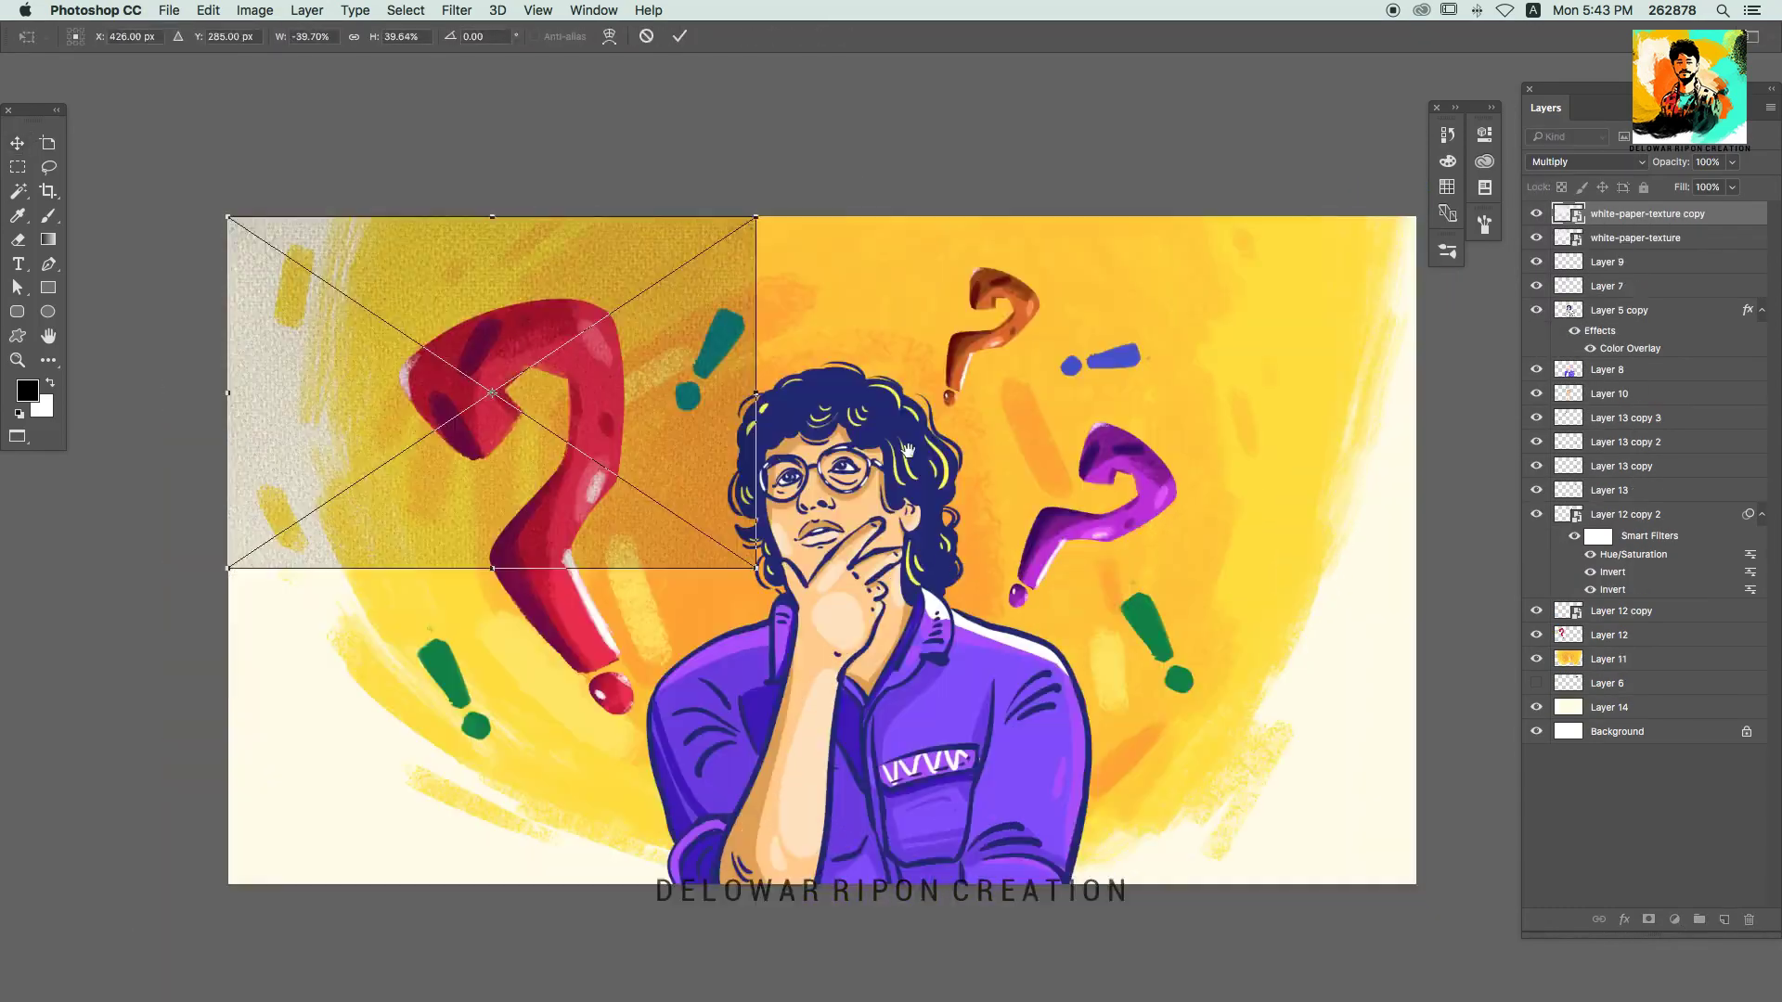
drag(650, 390, 1187, 357)
Step: Merge the texture pieces, add a vertically flipped copy below, merge again, and set Multiply
key(ctrl+e)
key(ctrl+j)
key(ctrl+t)
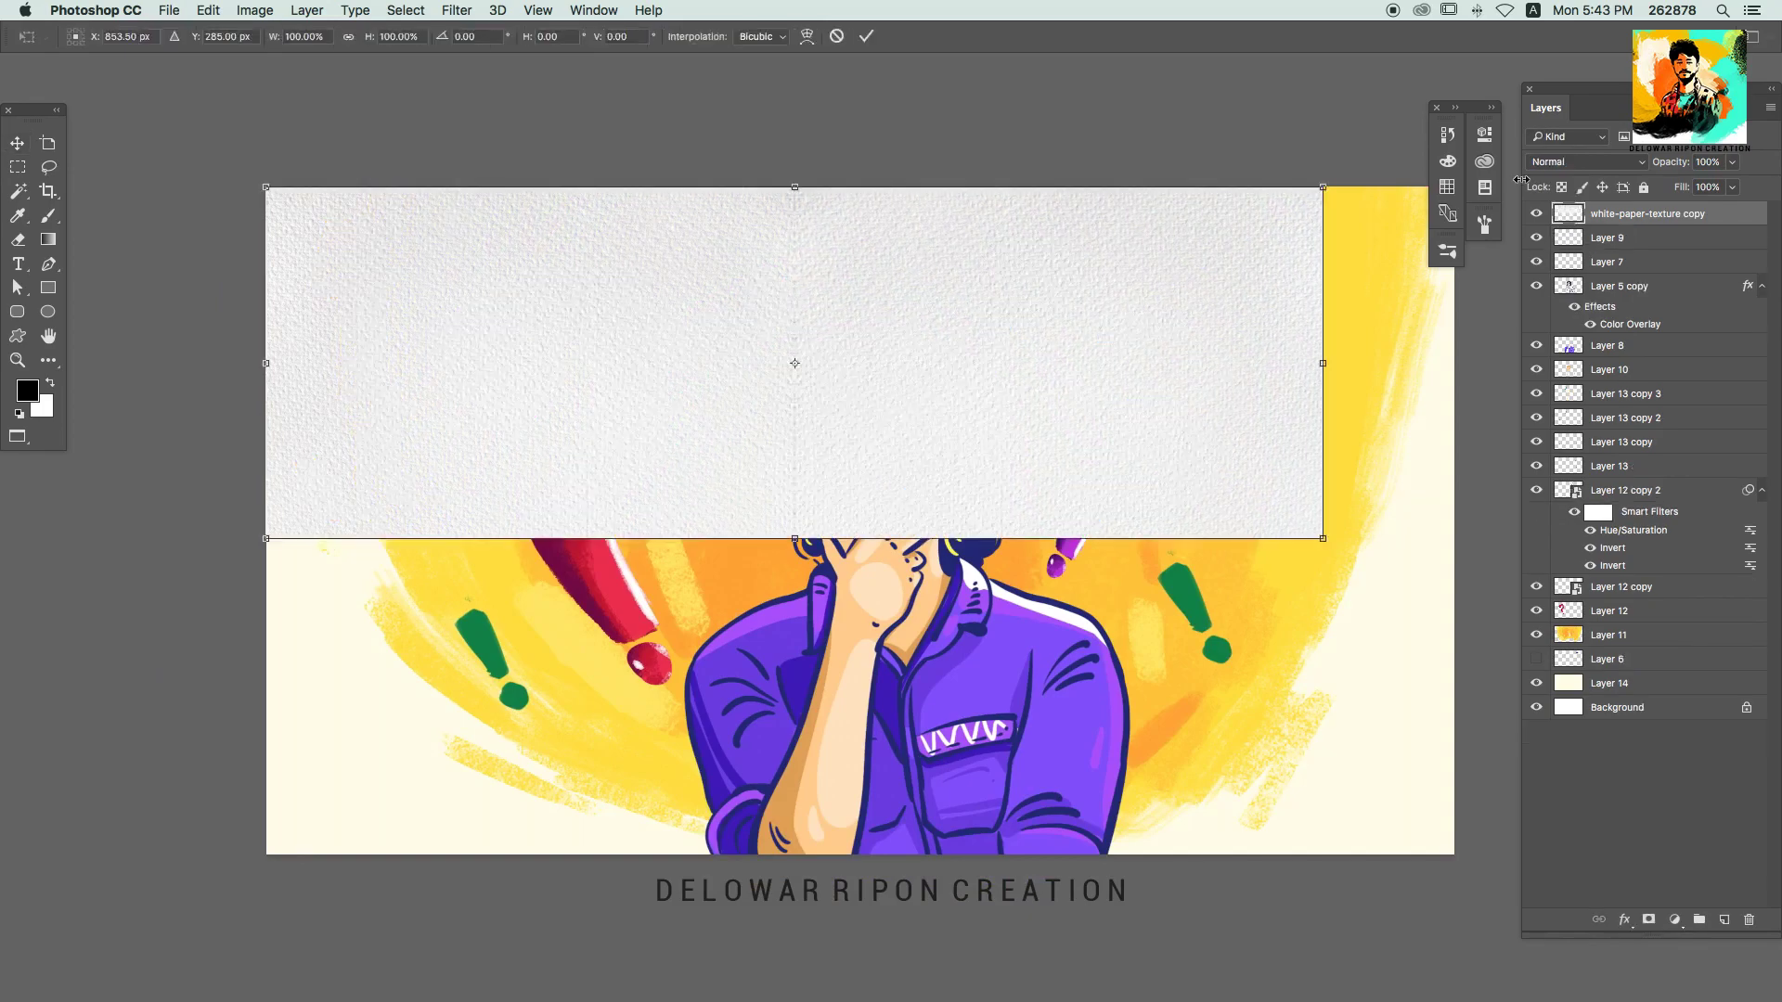
right_click(1267, 191)
click(1310, 434)
drag(870, 300, 870, 652)
key(Return)
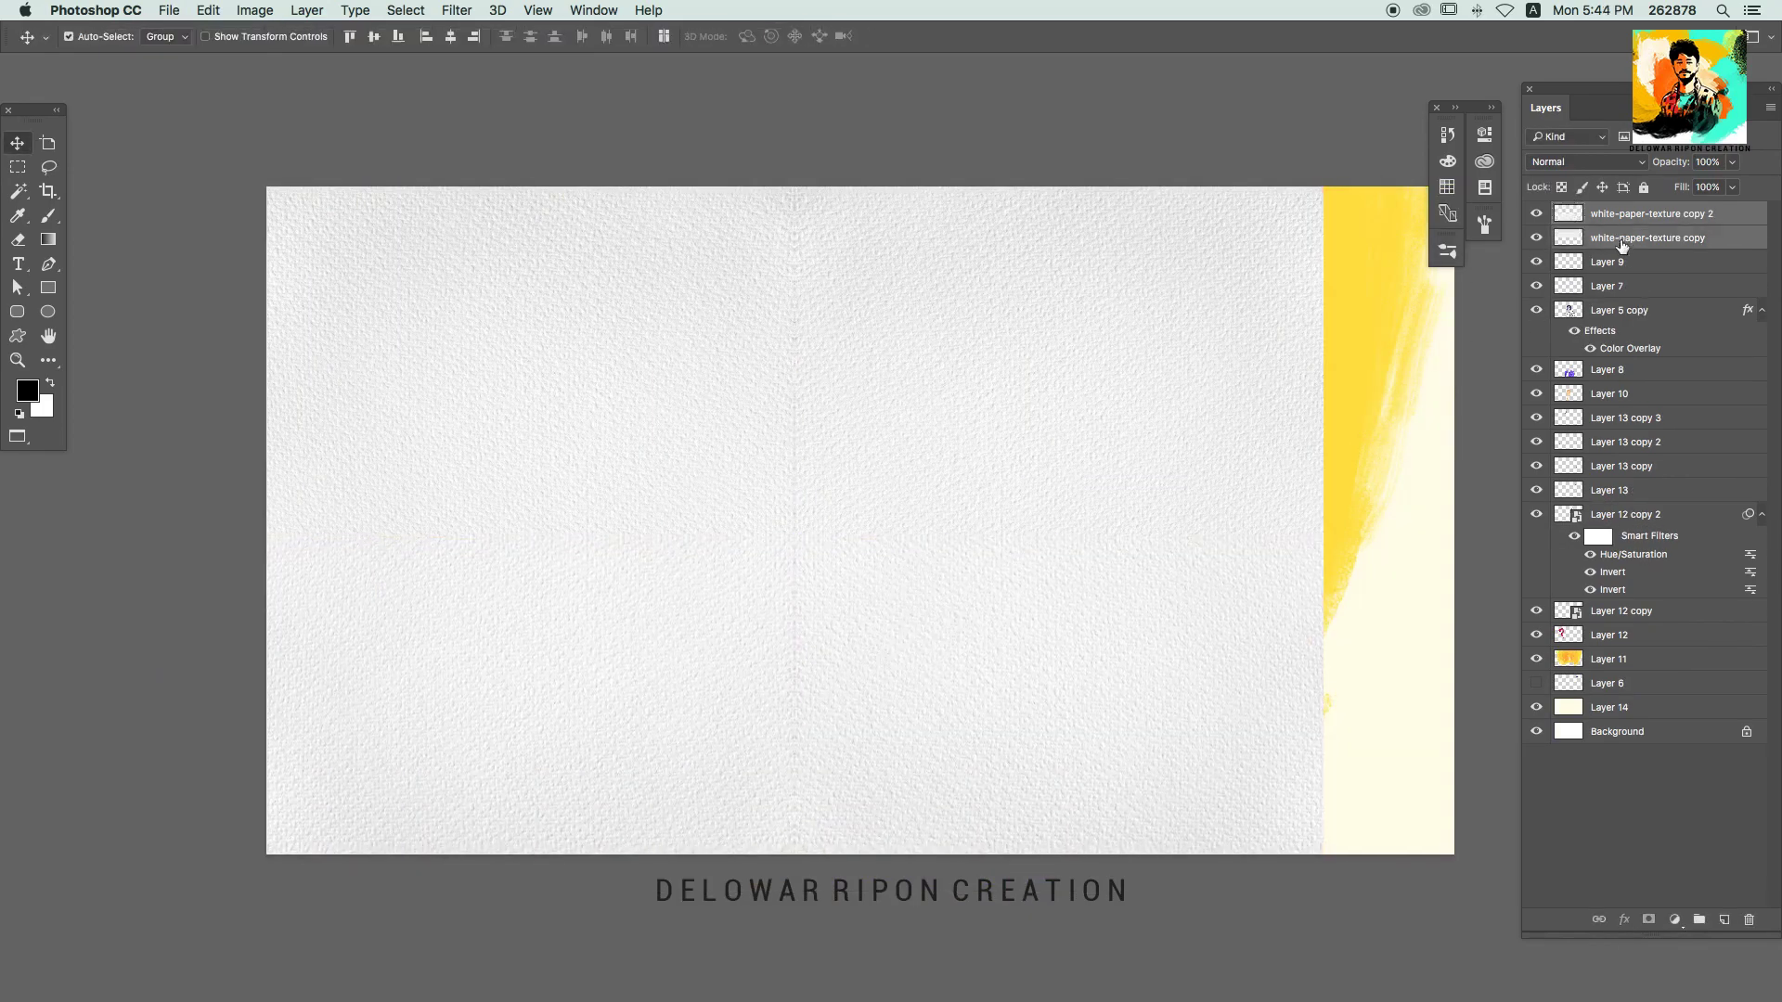
key(ctrl+e)
key(shift+alt+m)
scroll(798, 452, up, 5)
scroll(798, 452, down, 5)
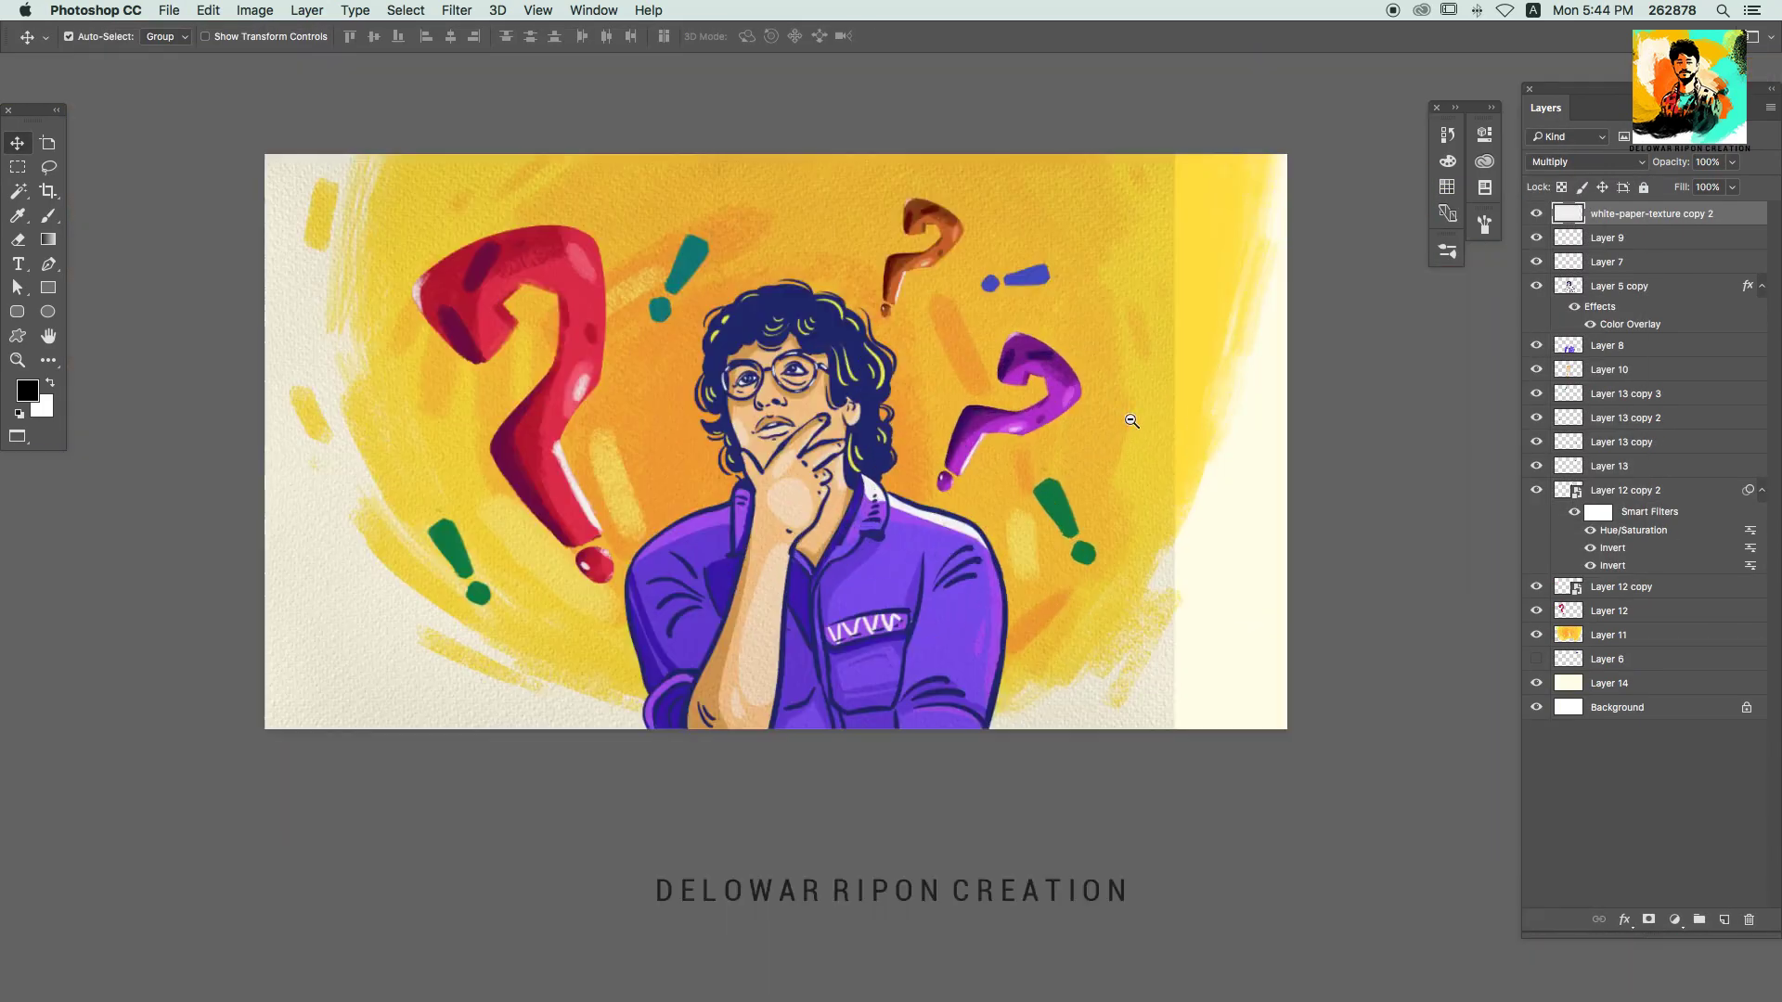
Step: Resize the texture, add a horizontally flipped copy on the right, merge, and set Multiply
key(ctrl+t)
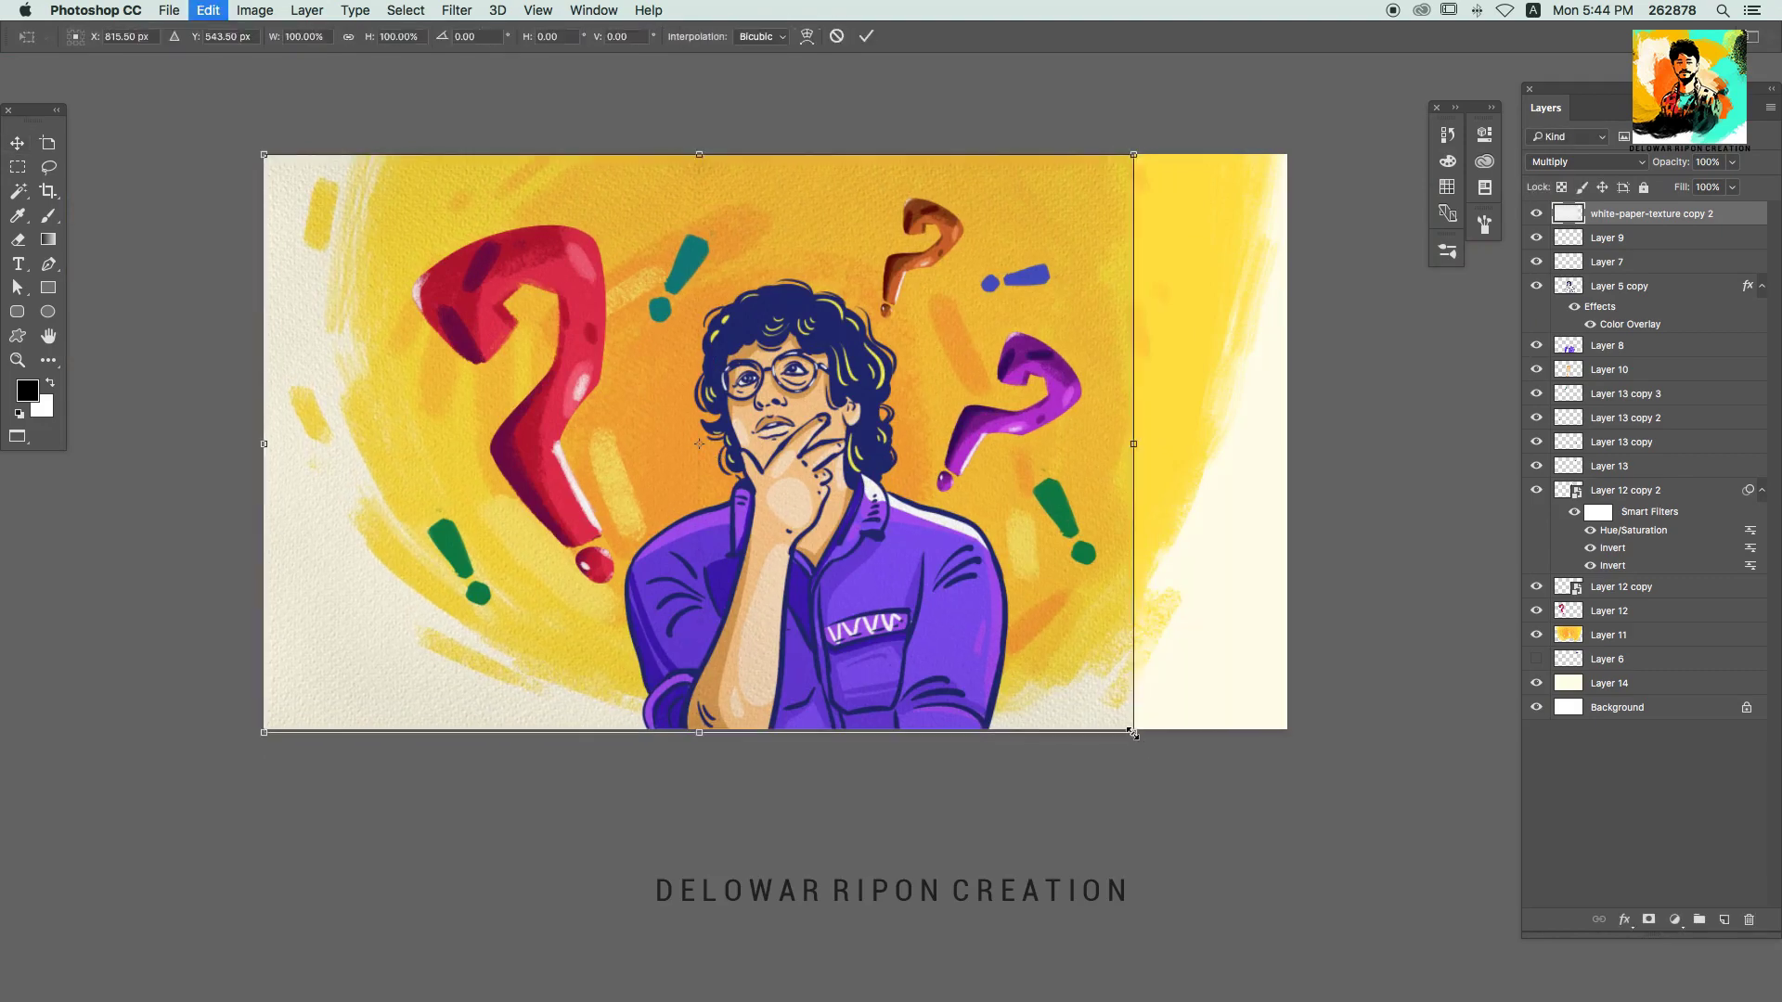
drag(1138, 735, 1153, 742)
key(Return)
key(ctrl+j)
key(ctrl+t)
right_click(798, 638)
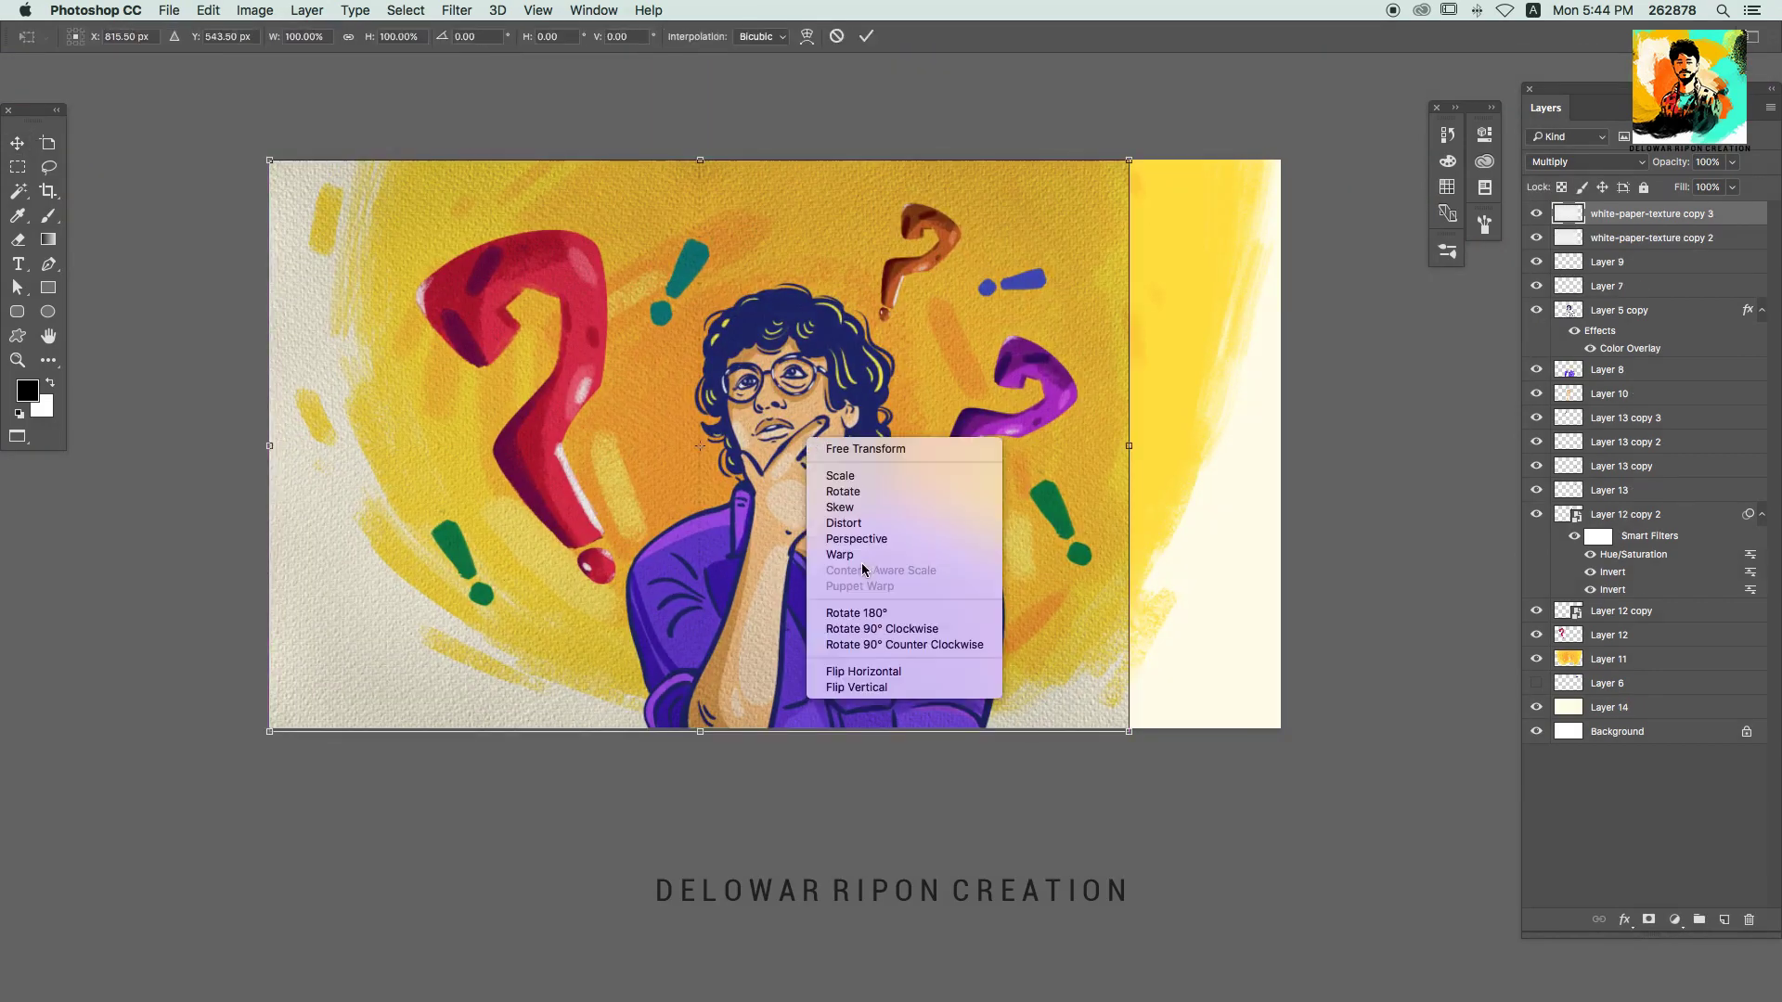
click(856, 673)
drag(306, 411, 1150, 410)
key(Return)
key(ctrl+e)
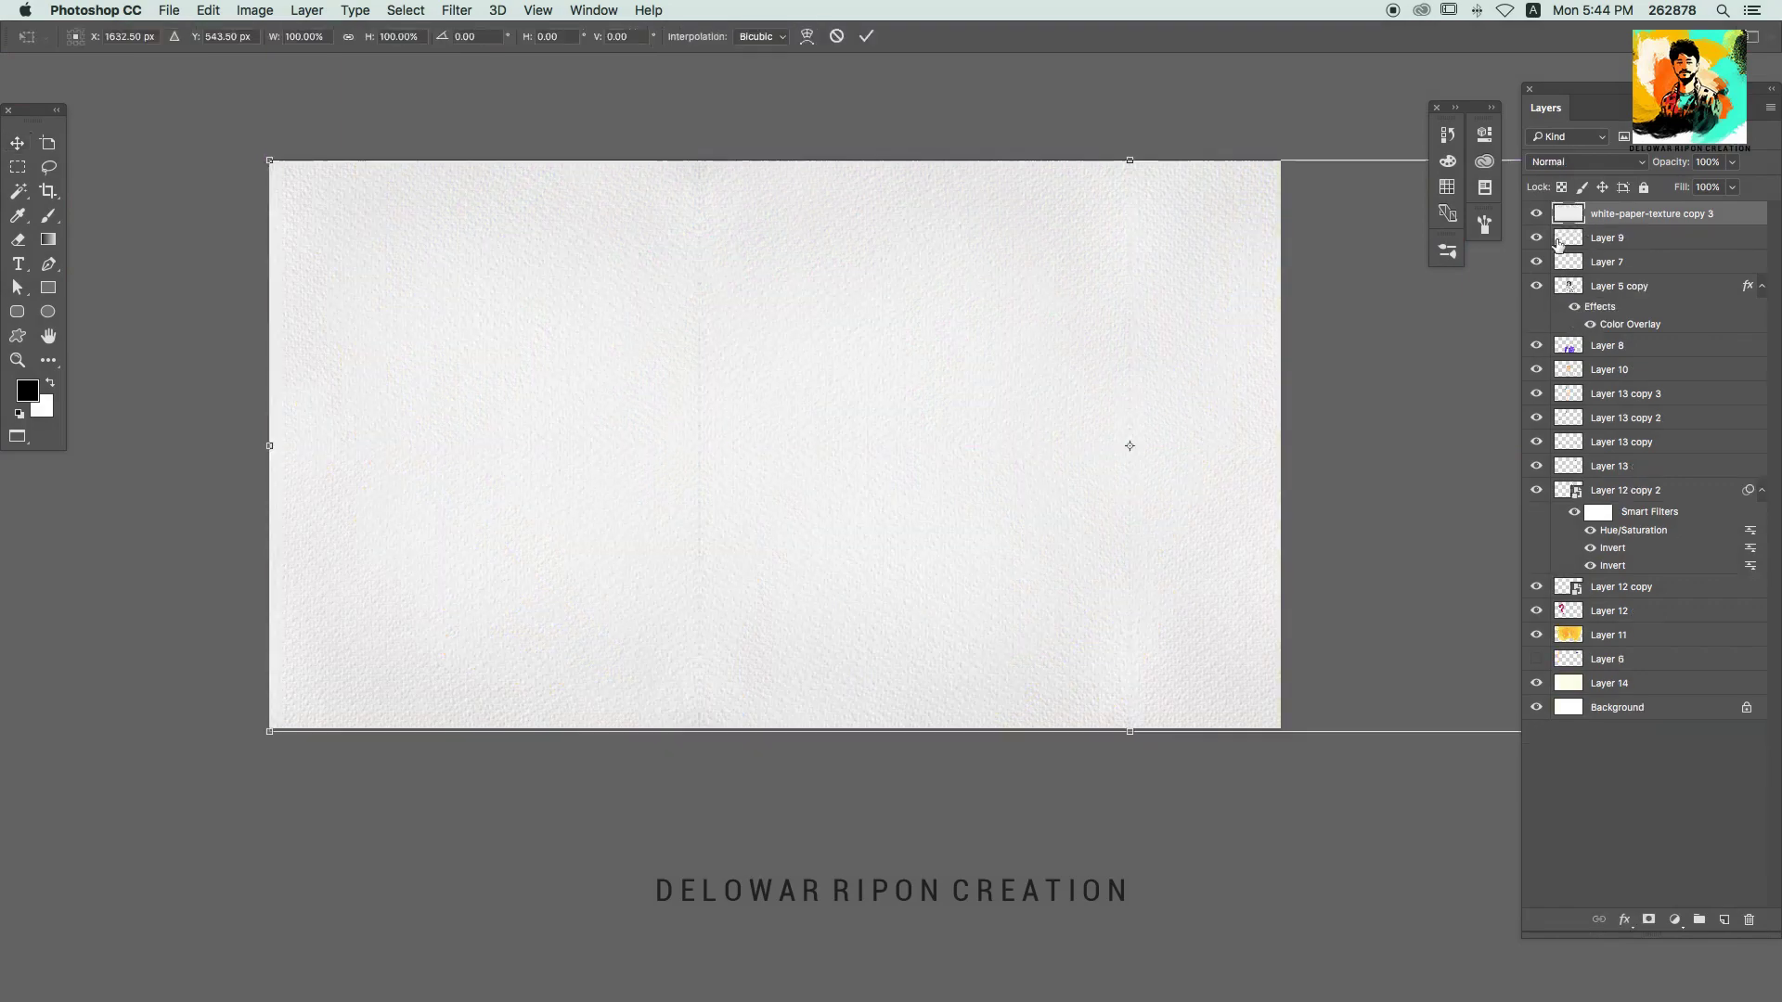
click(1587, 162)
click(1571, 227)
Step: Duplicate the texture layer and flip the copy vertically
scroll(1107, 465, down, 3)
scroll(1107, 465, up, 2)
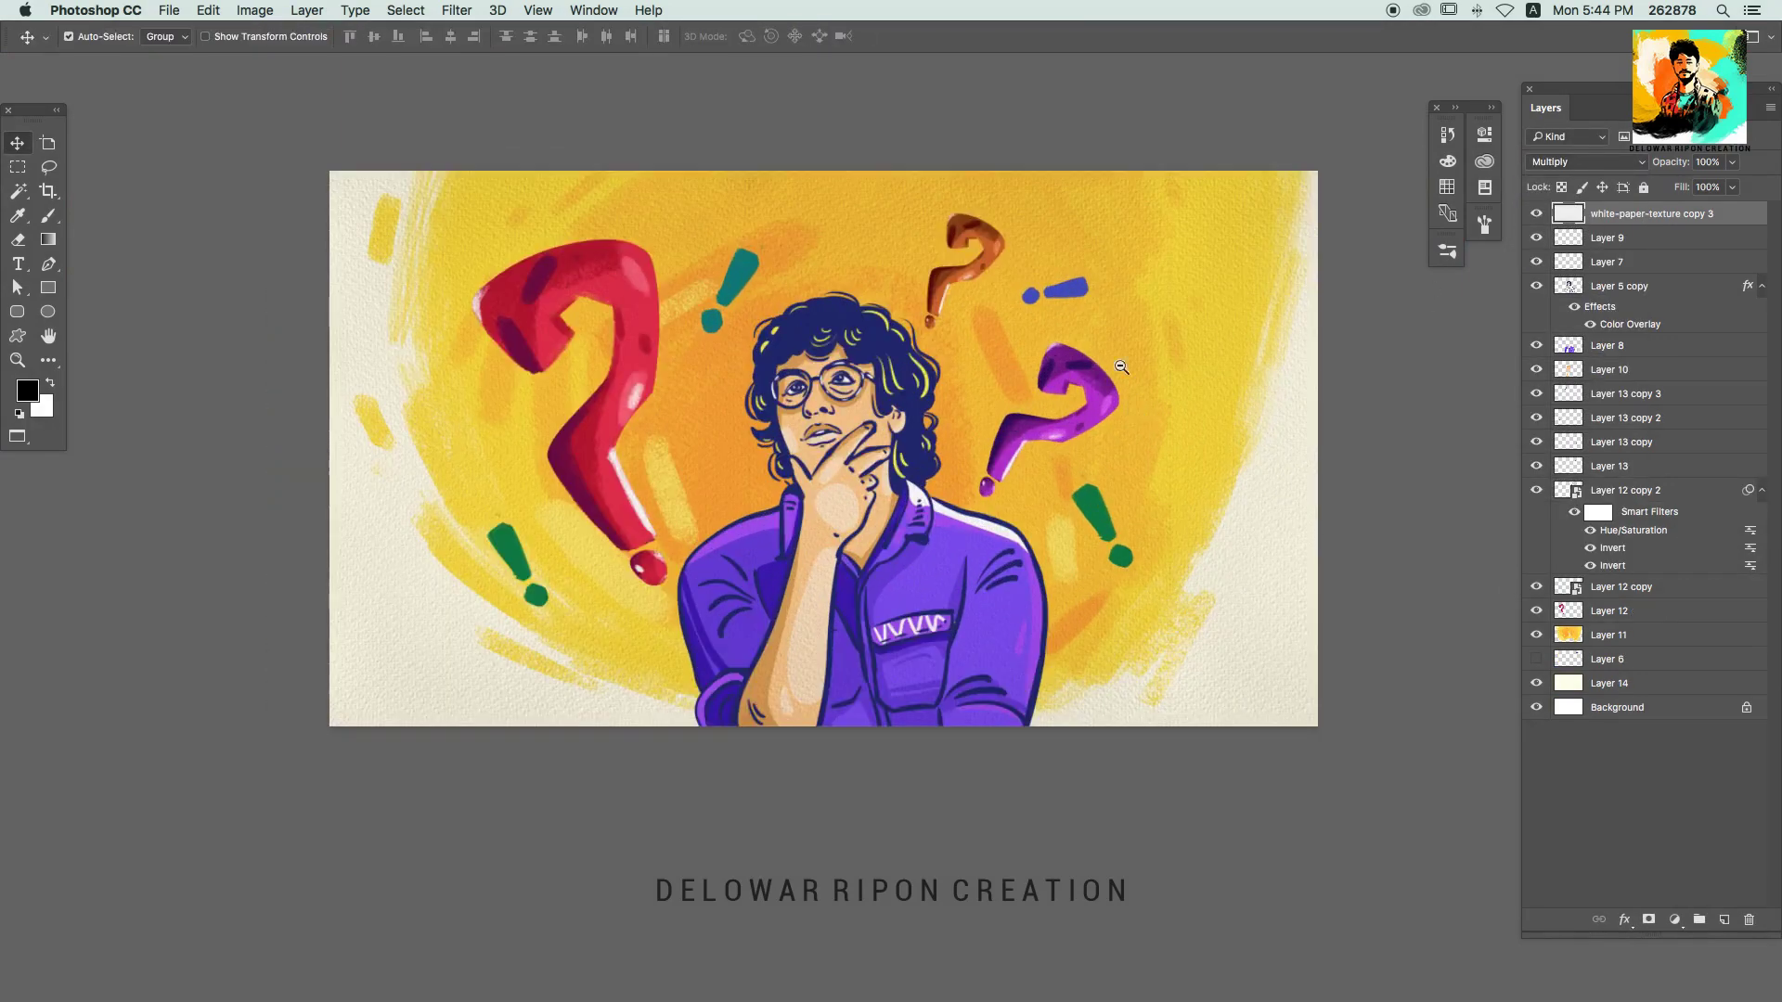
scroll(1151, 373, down, 1)
scroll(1299, 427, down, 2)
scroll(1317, 408, up, 3)
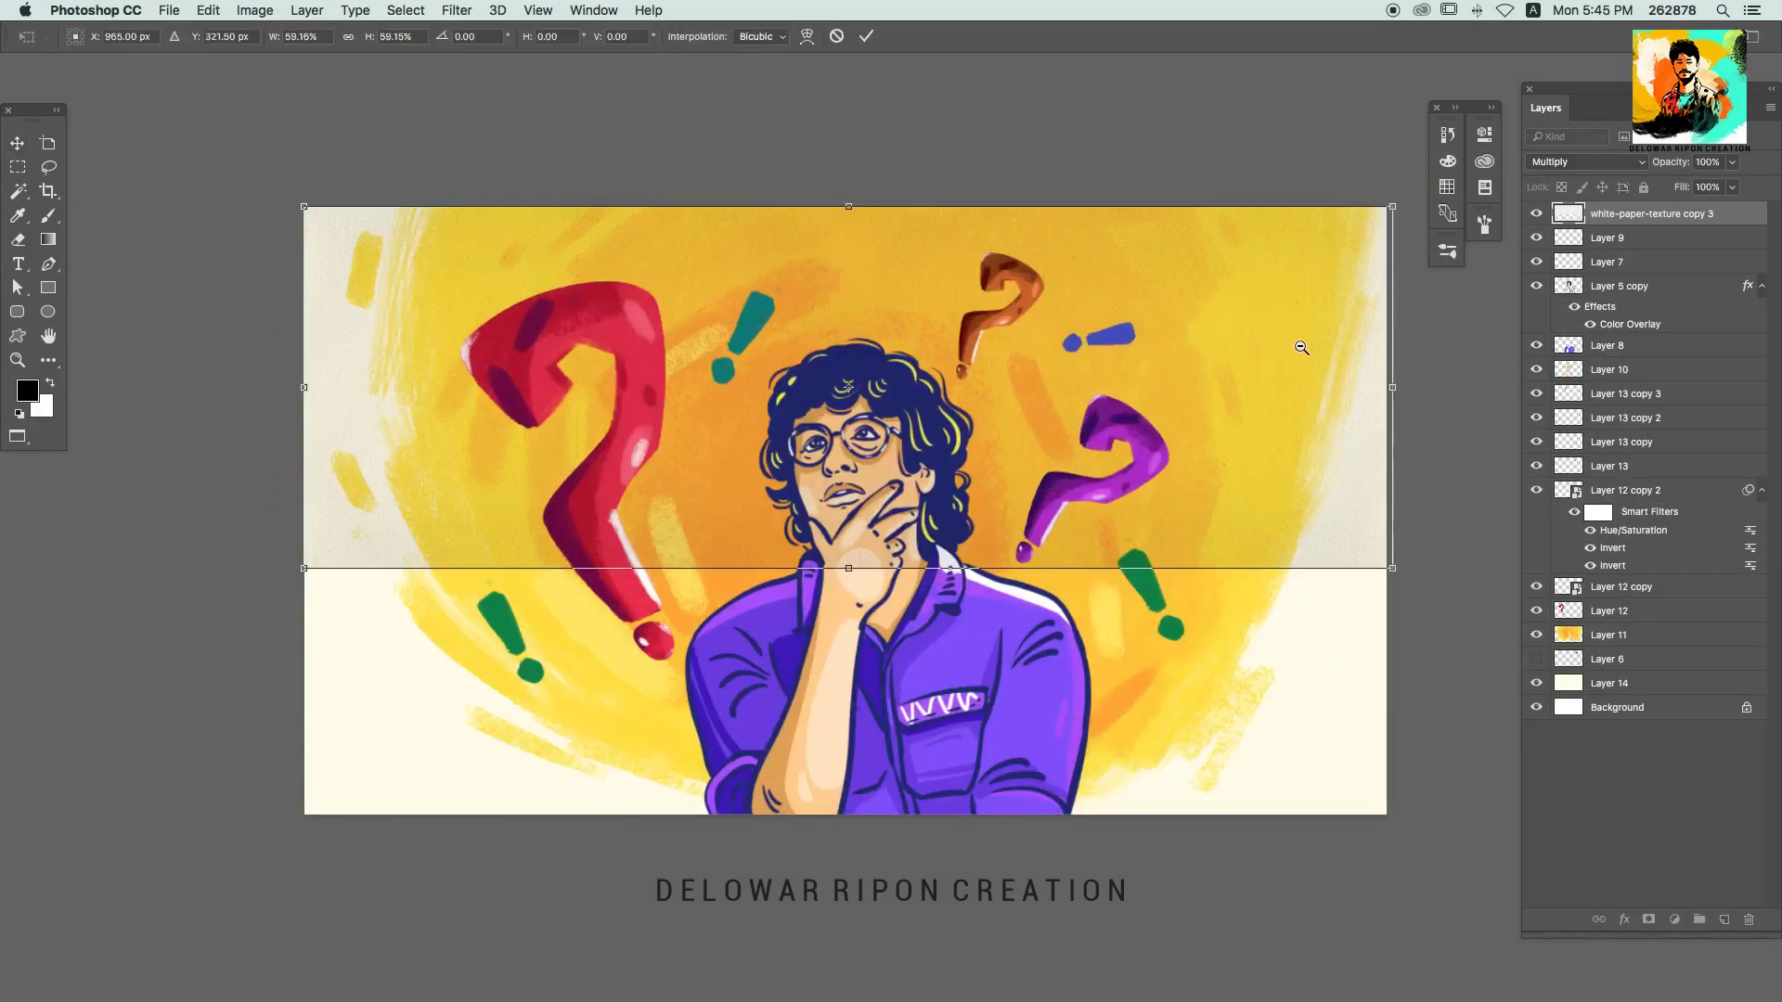
scroll(1253, 348, up, 2)
scroll(1253, 348, down, 3)
key(ctrl+j)
key(ctrl+t)
right_click(1295, 408)
click(1336, 643)
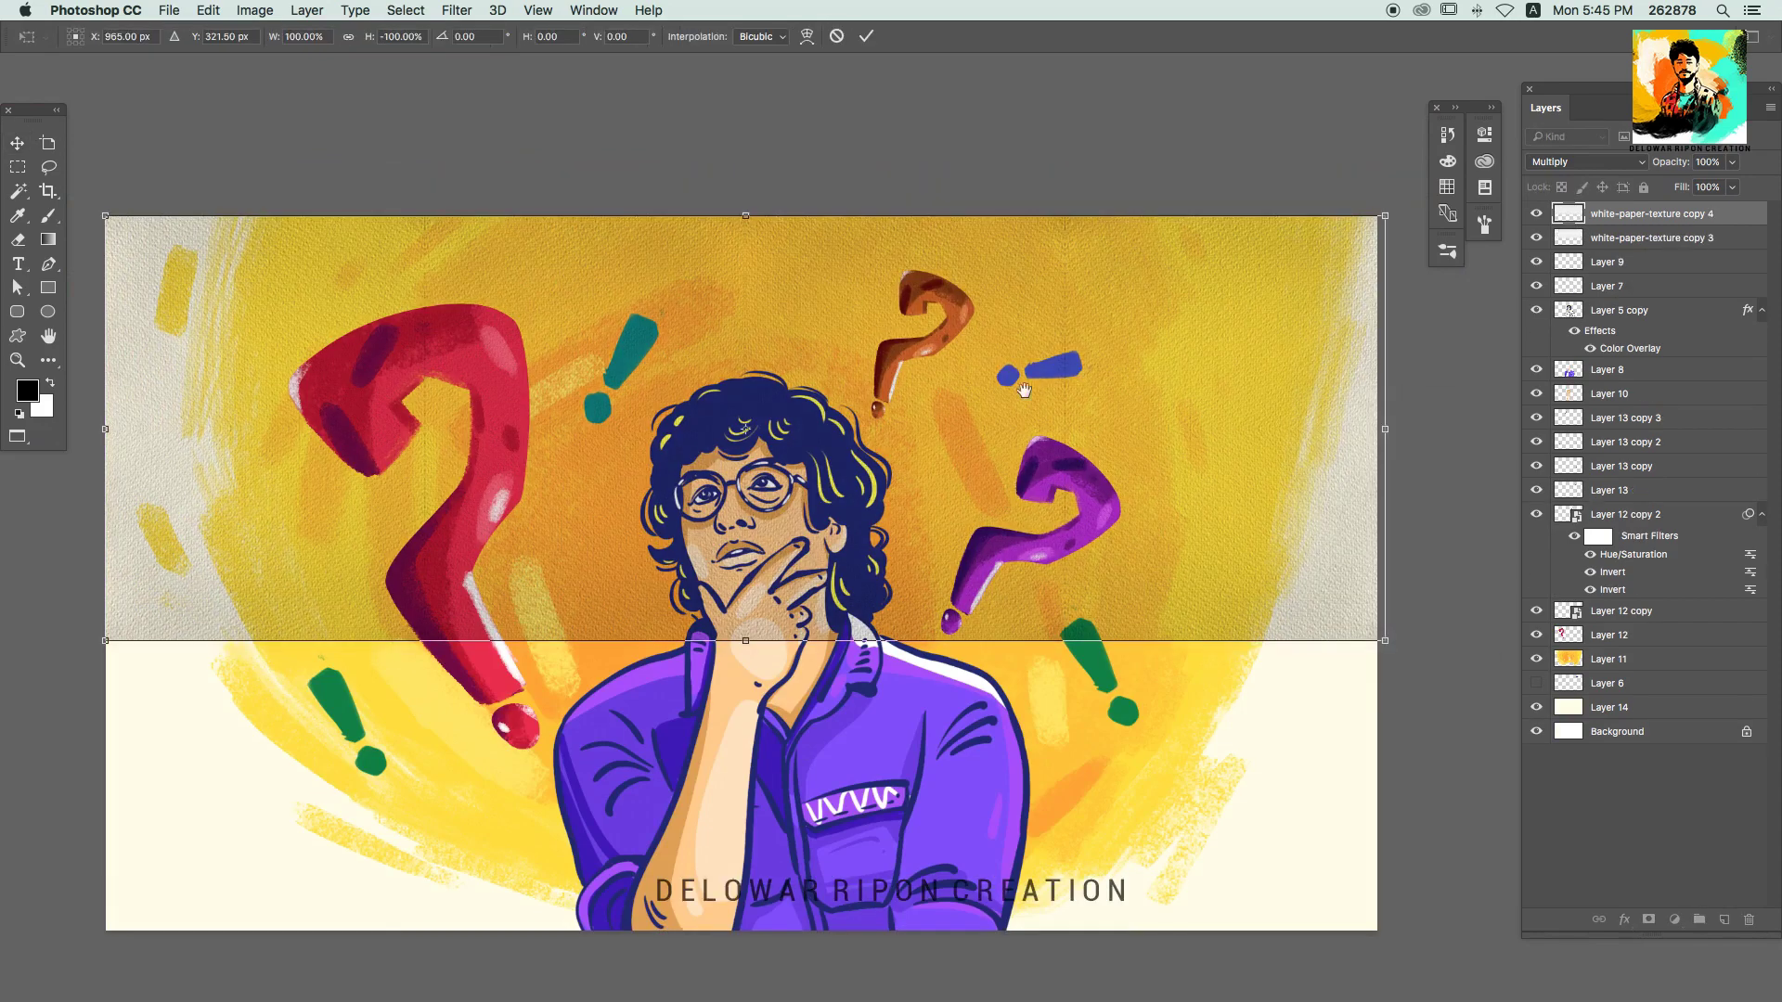
key(Return)
Step: Flip the texture layer again with Free Transform to adjust its coverage
scroll(881, 642, up, 3)
scroll(768, 409, down, 3)
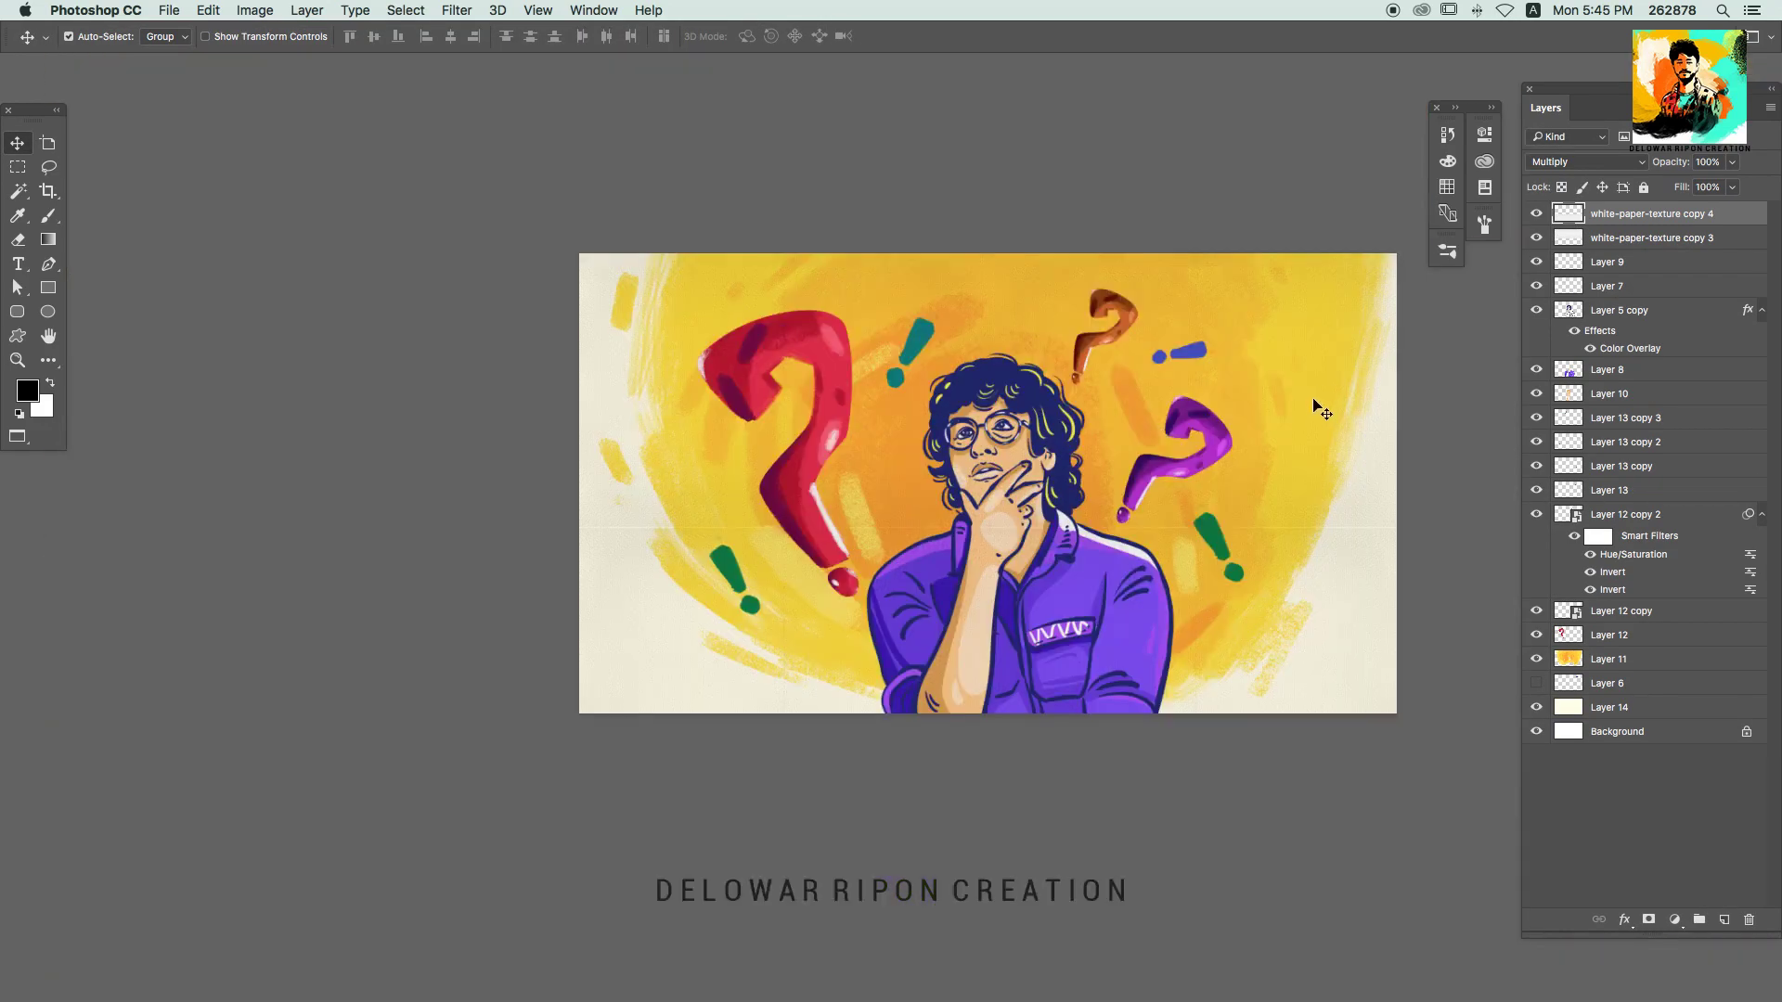
key(ctrl+t)
right_click(1299, 414)
click(1336, 643)
key(Return)
key(m)
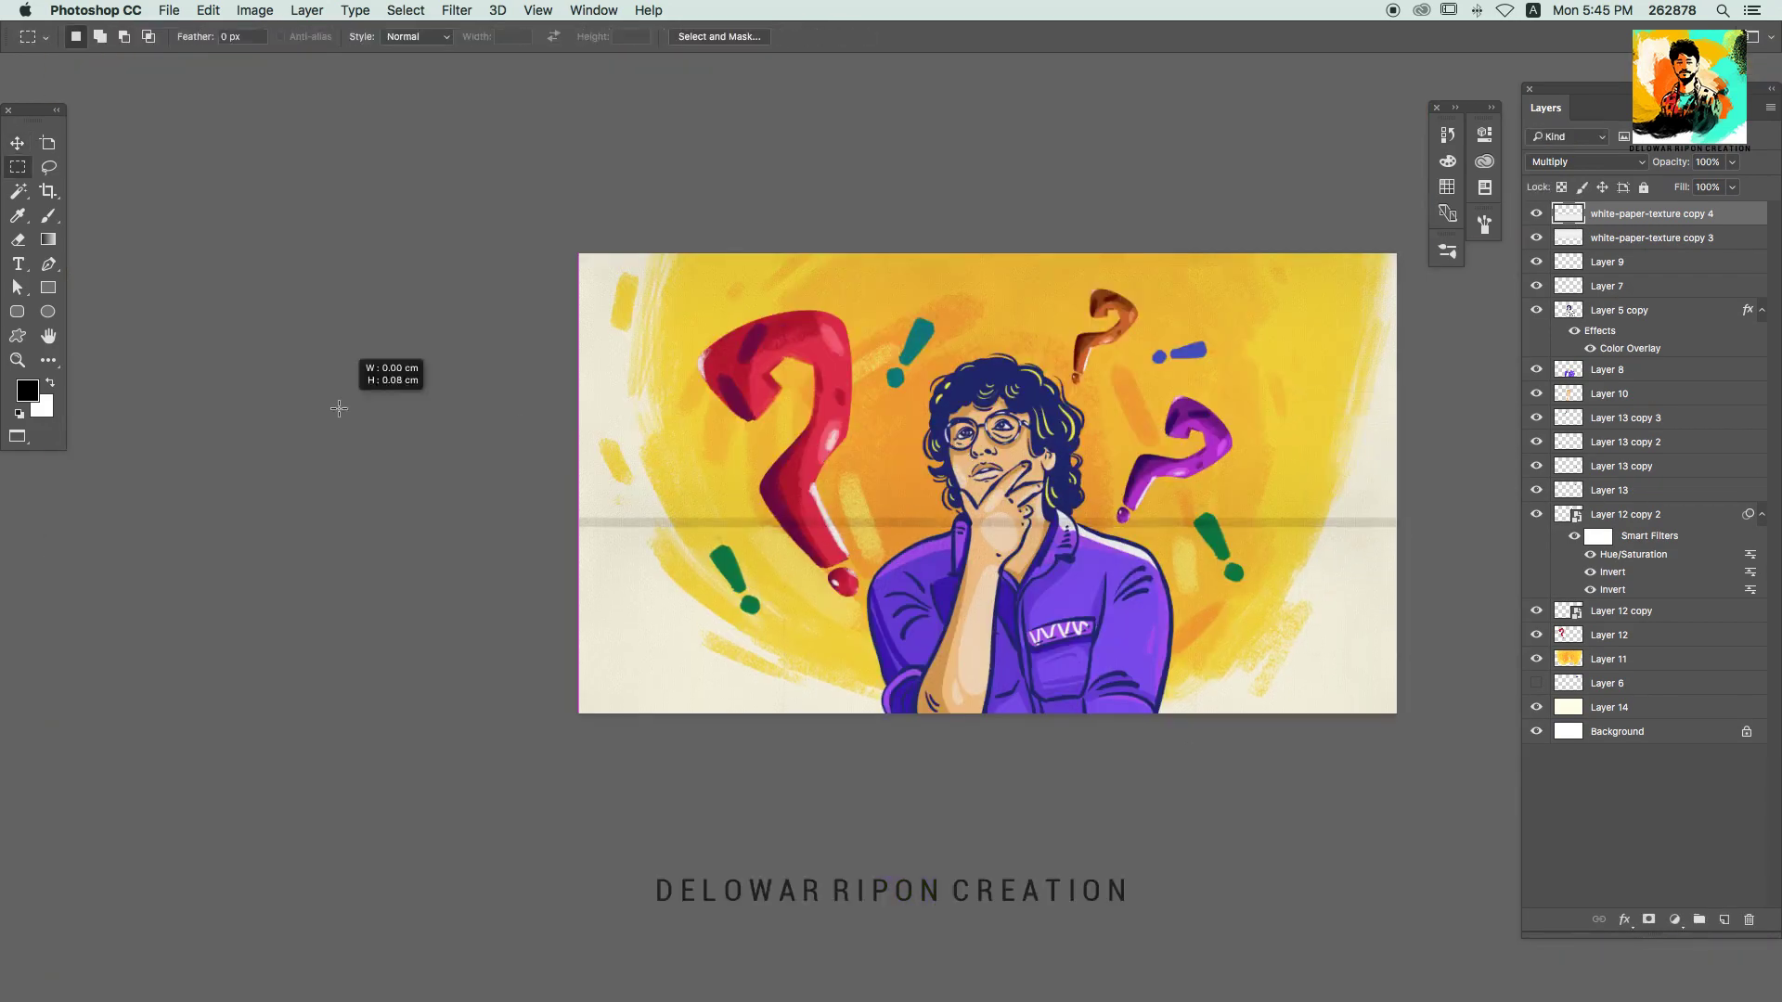
key(v)
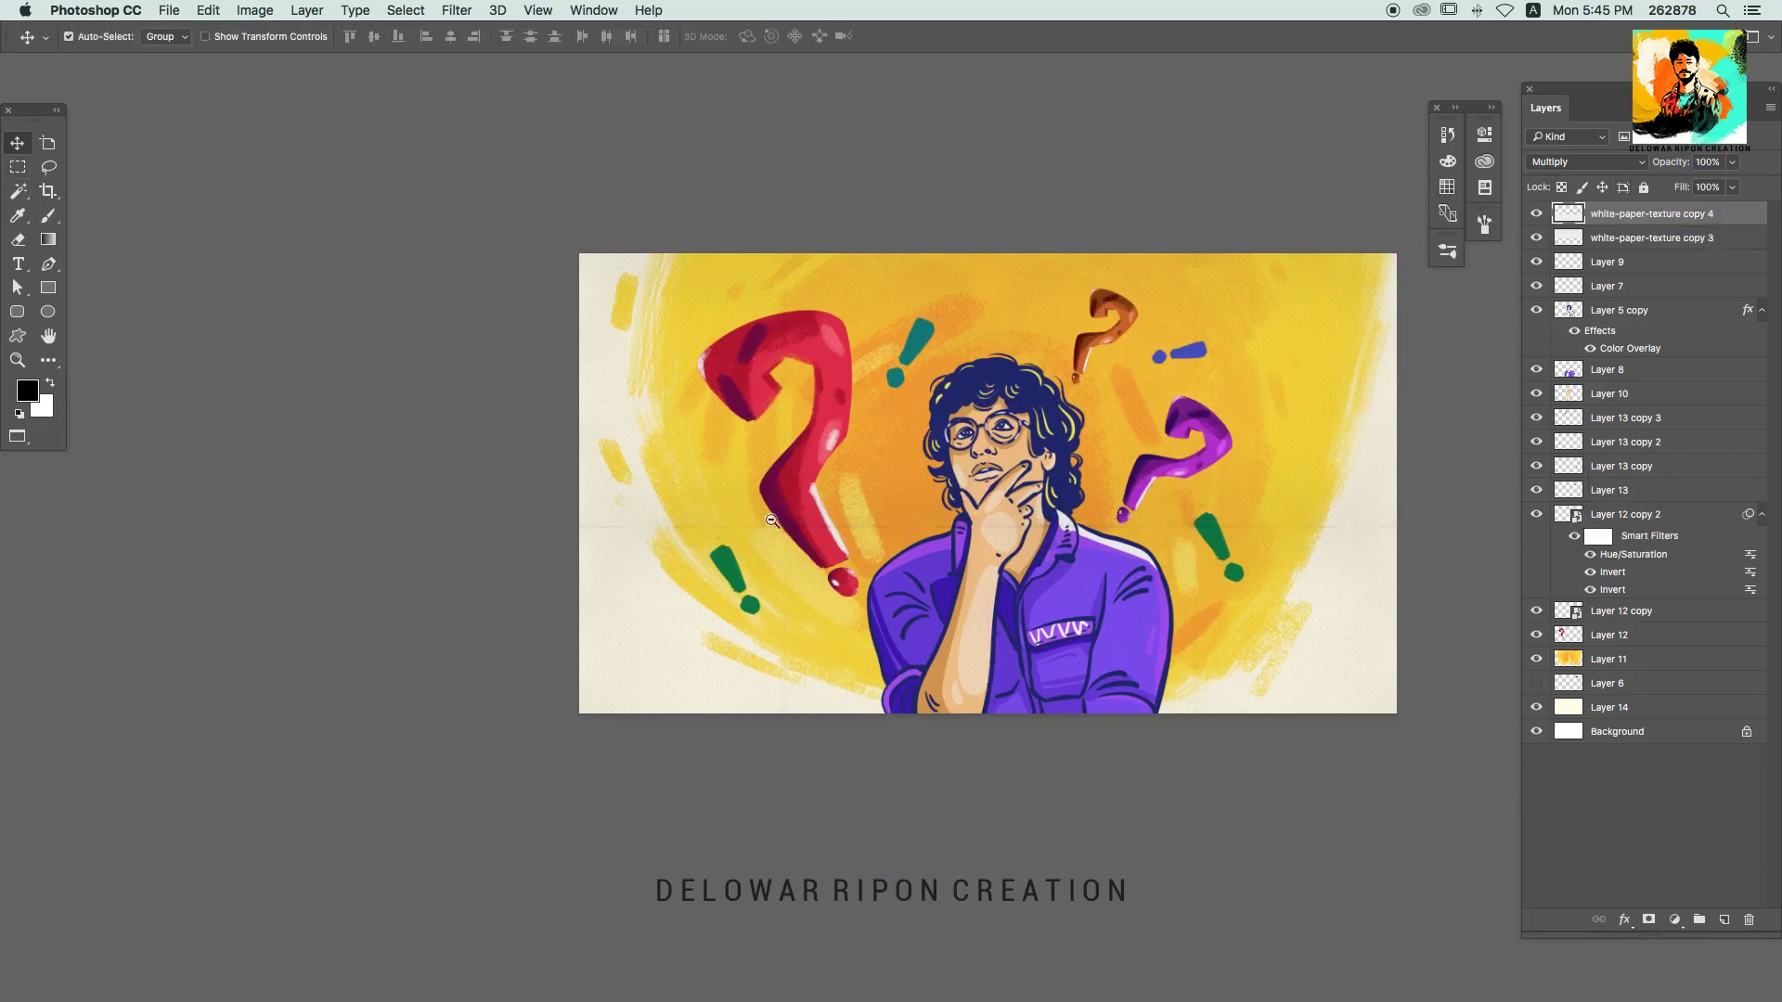
Step: Combine the texture copies, try Soft Light, and settle on Multiply blending
scroll(765, 529, down, 2)
click(1652, 237)
key(Delete)
scroll(1120, 364, up, 2)
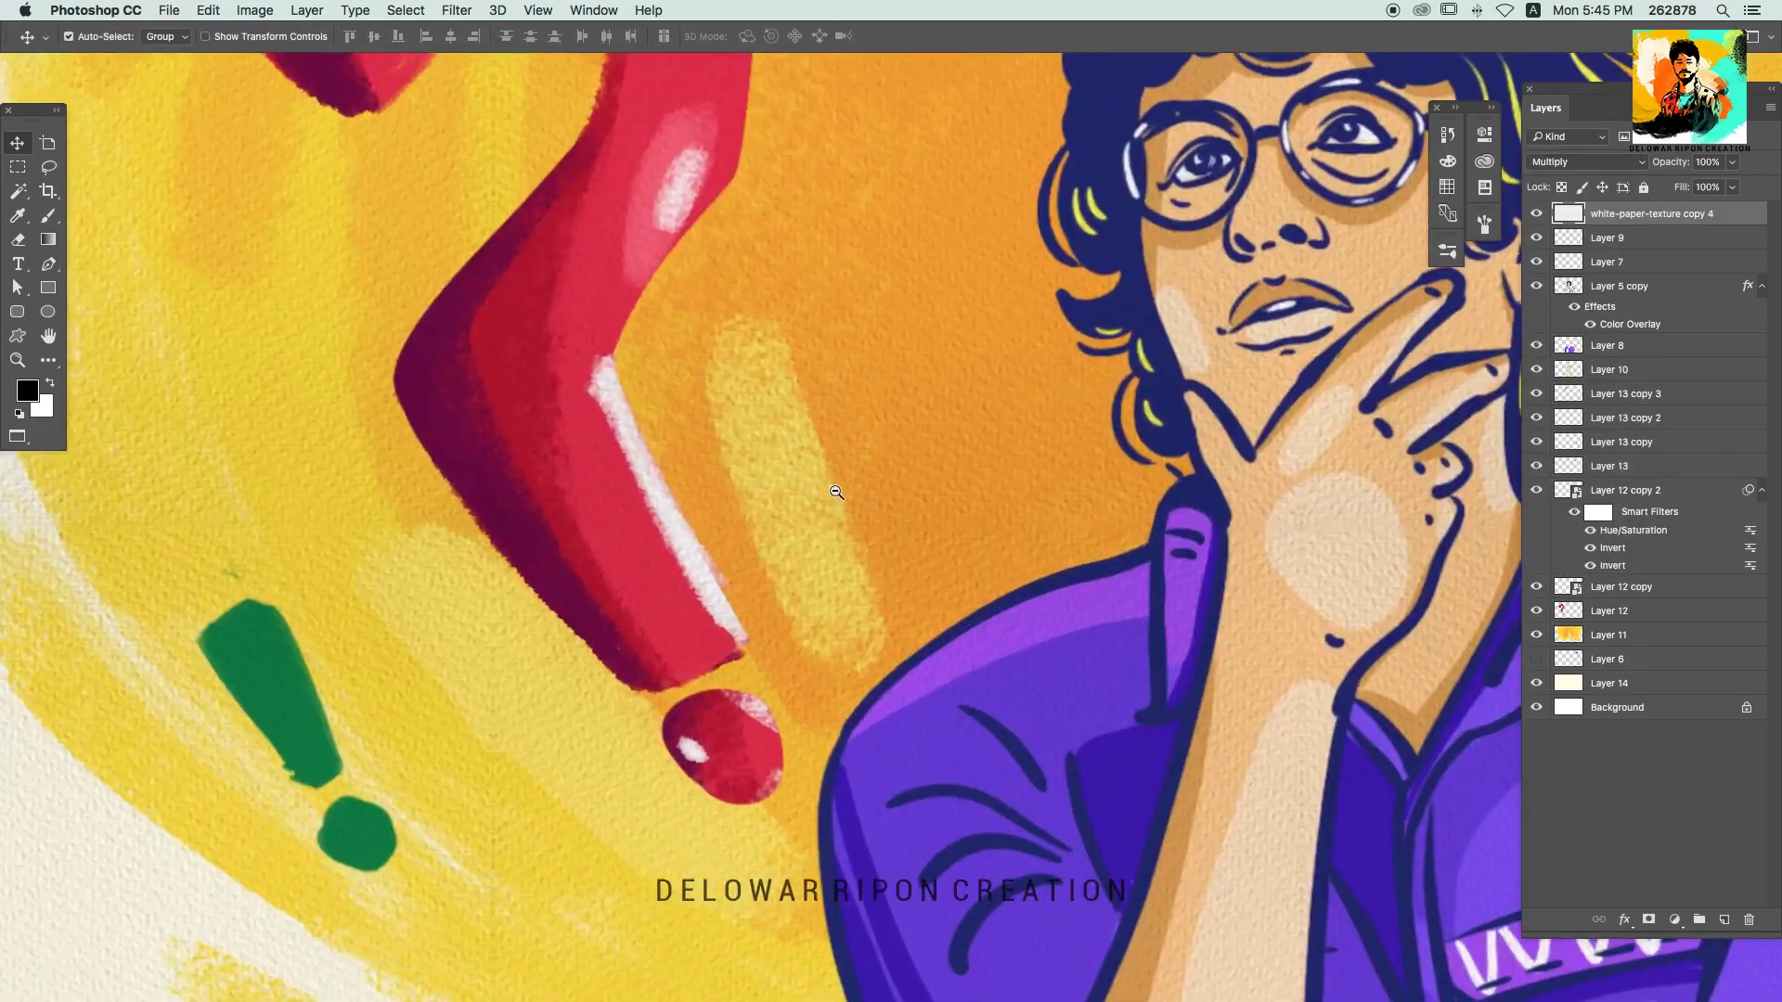
scroll(1165, 357, up, 1)
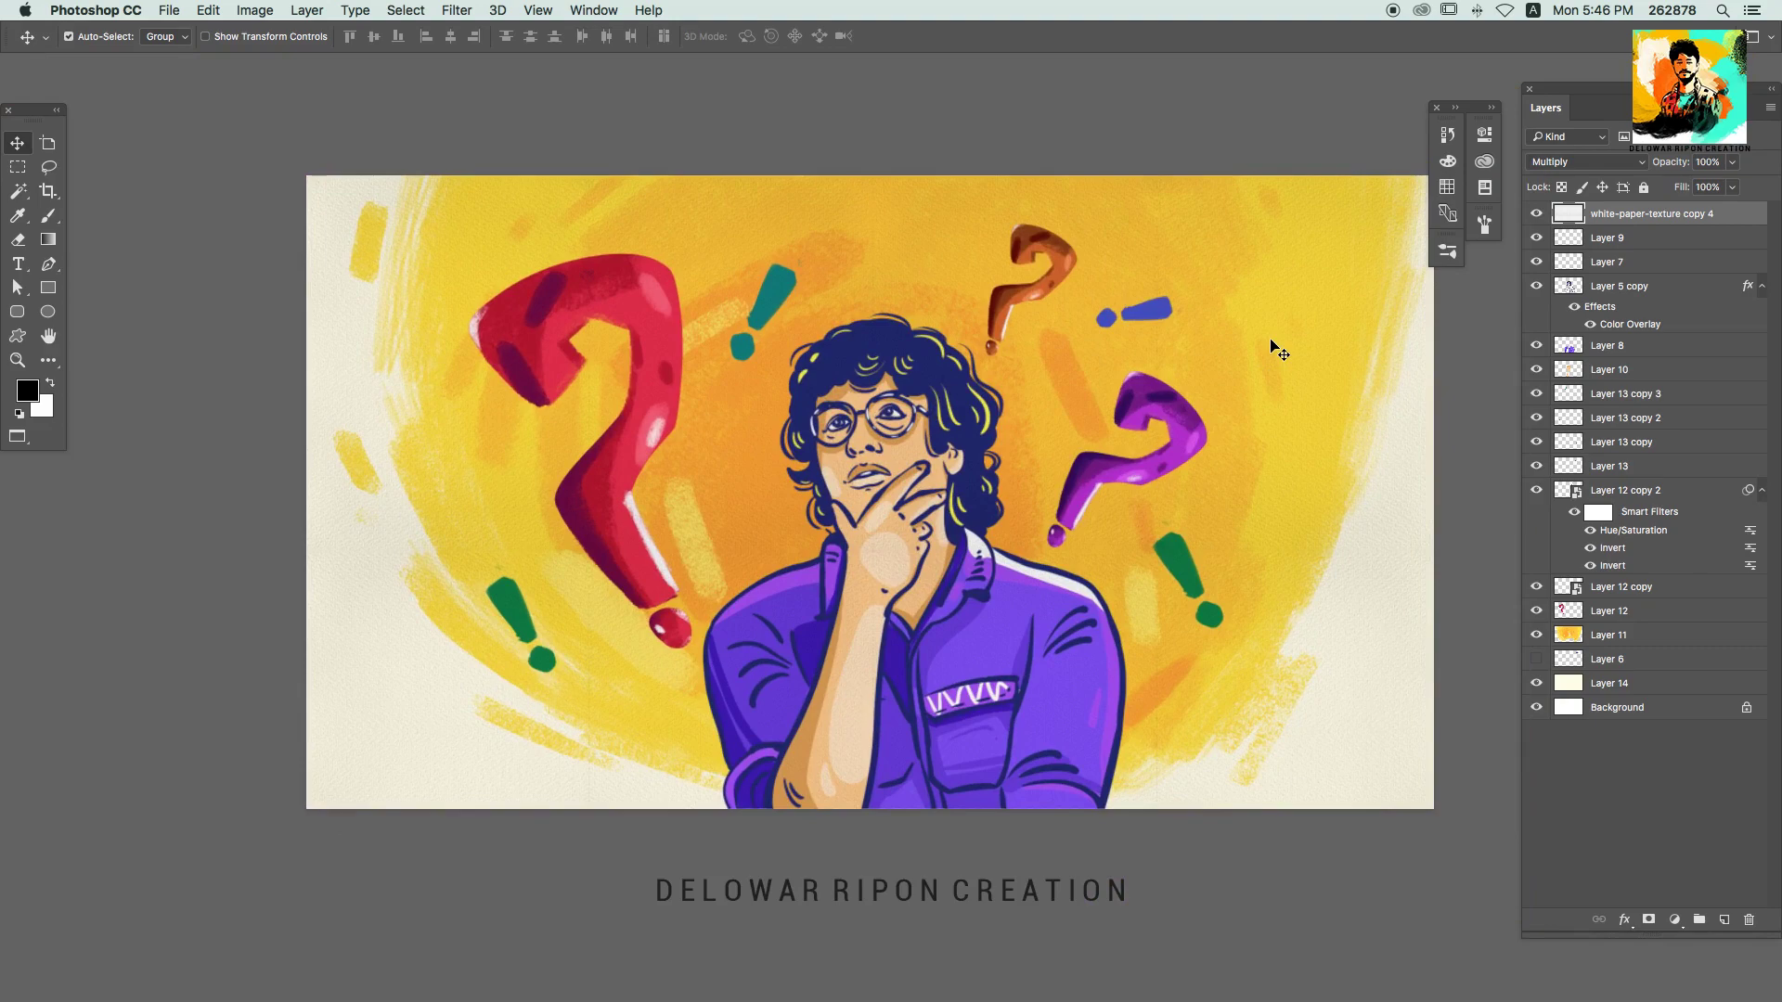
click(1582, 162)
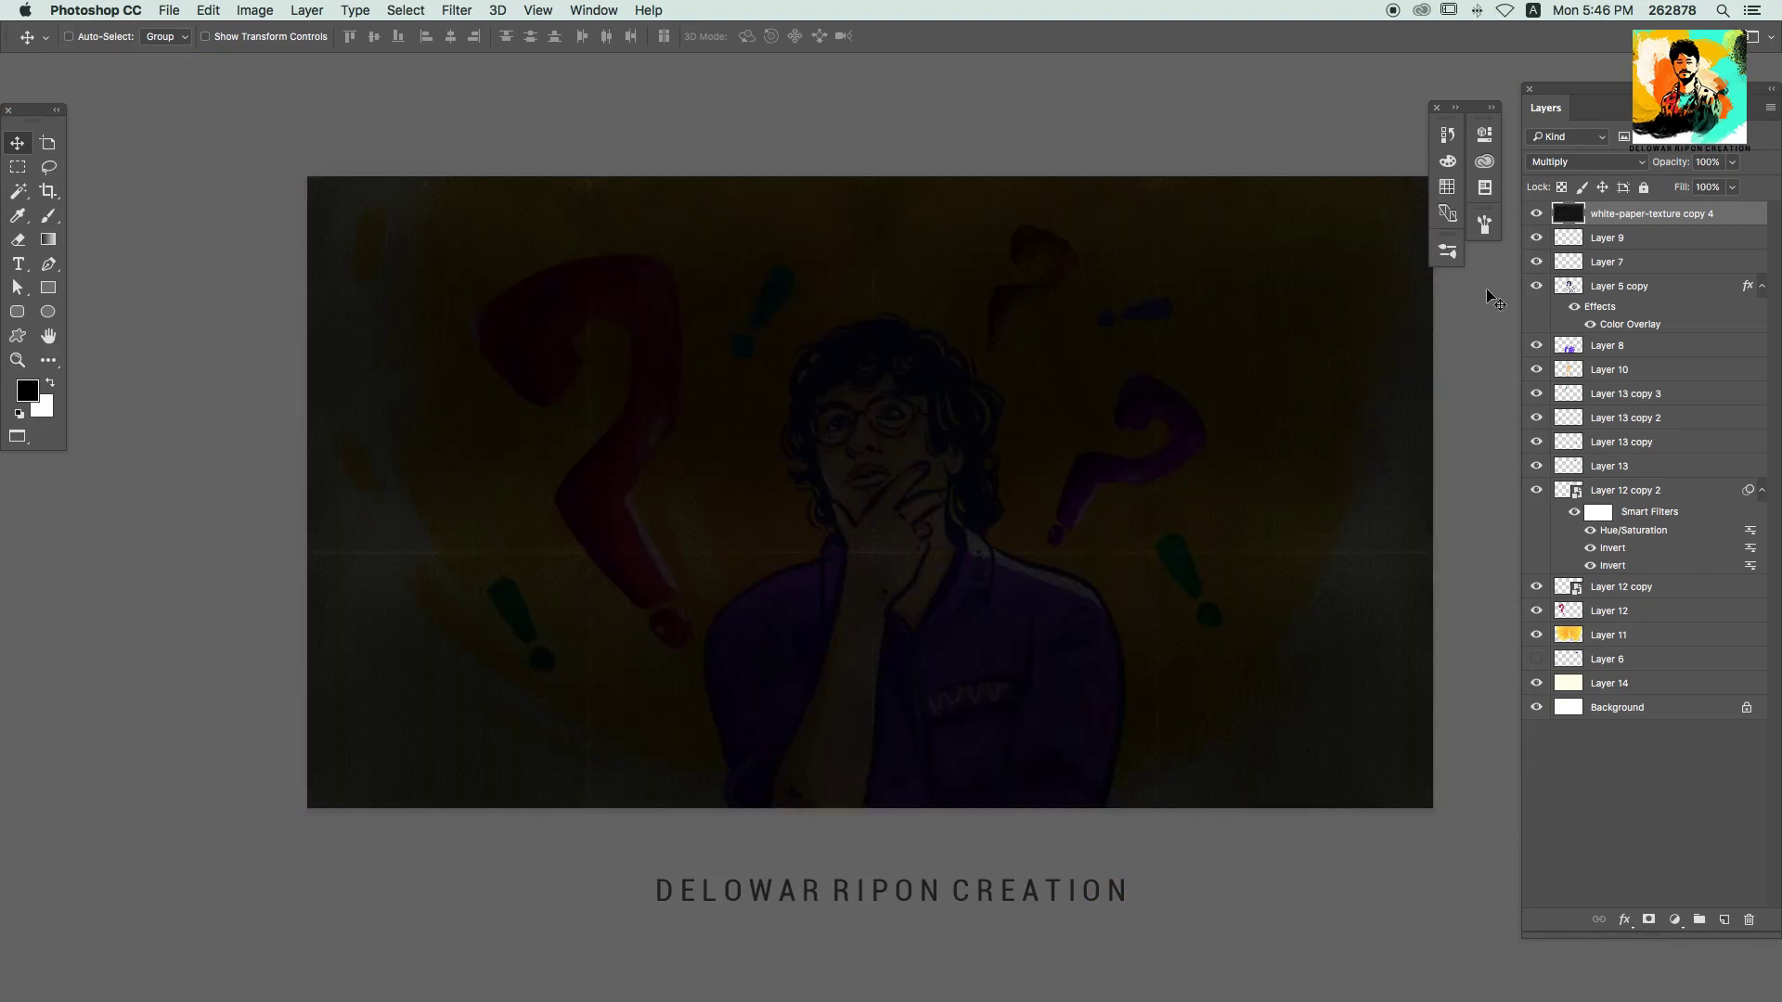
click(1571, 170)
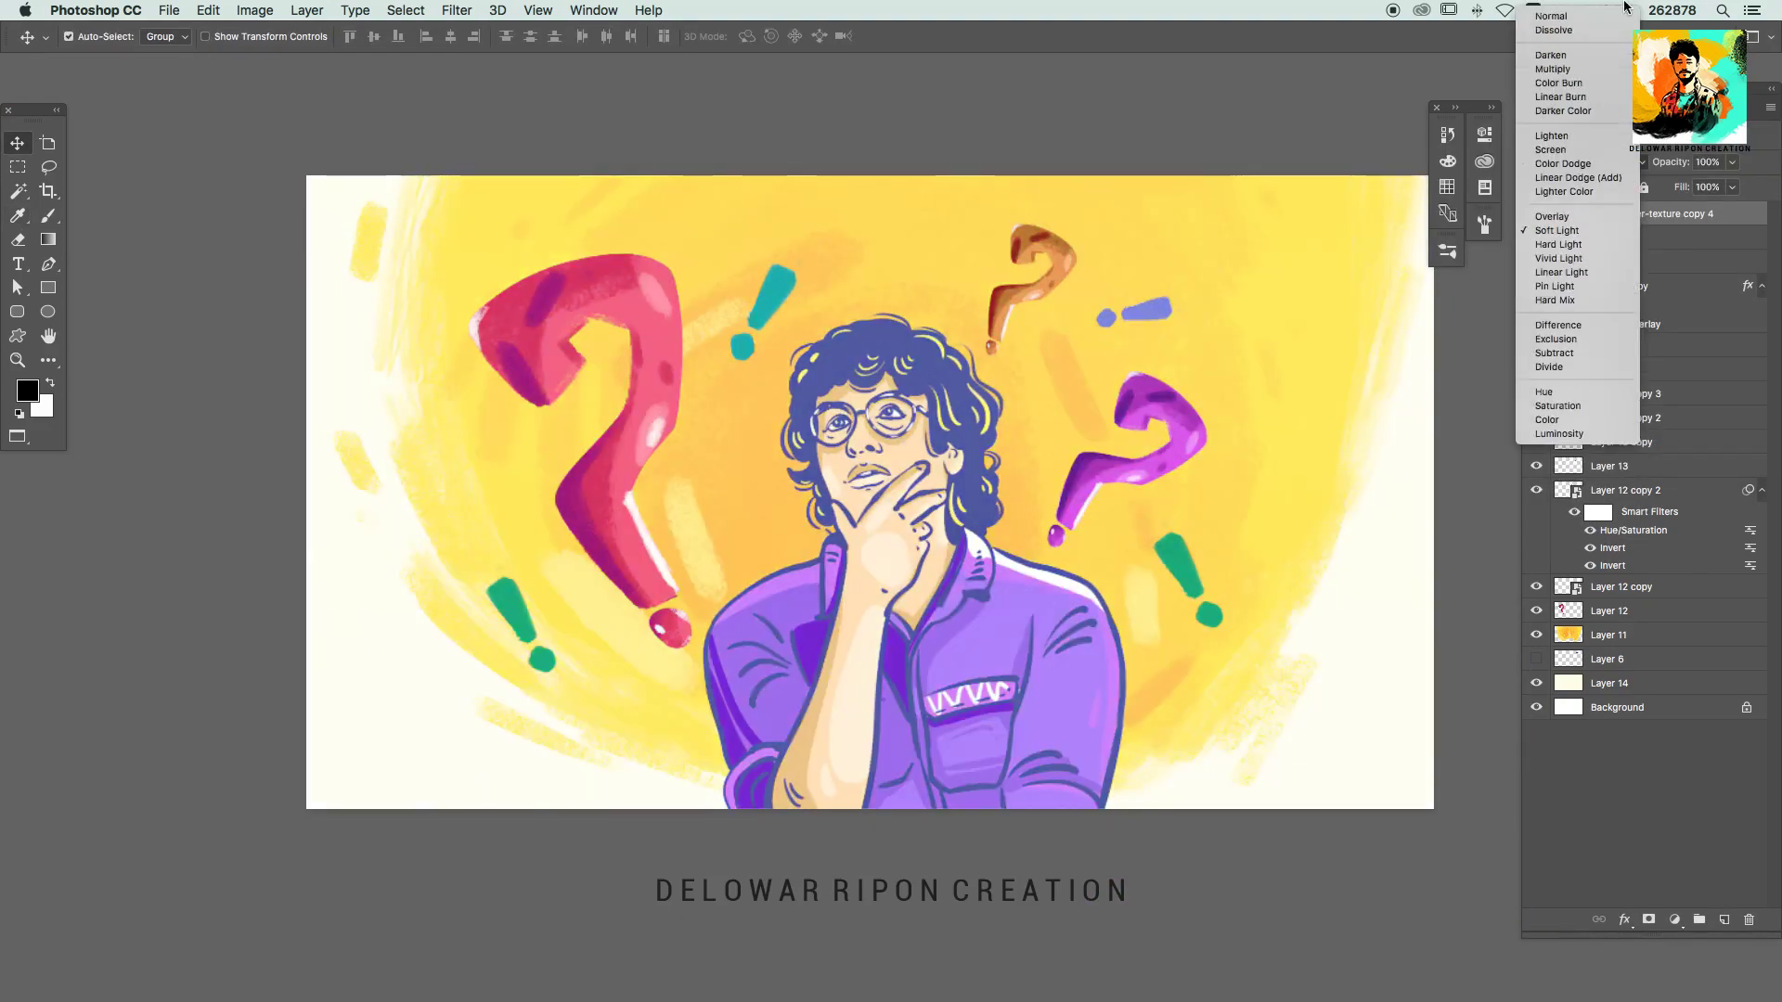
click(1568, 67)
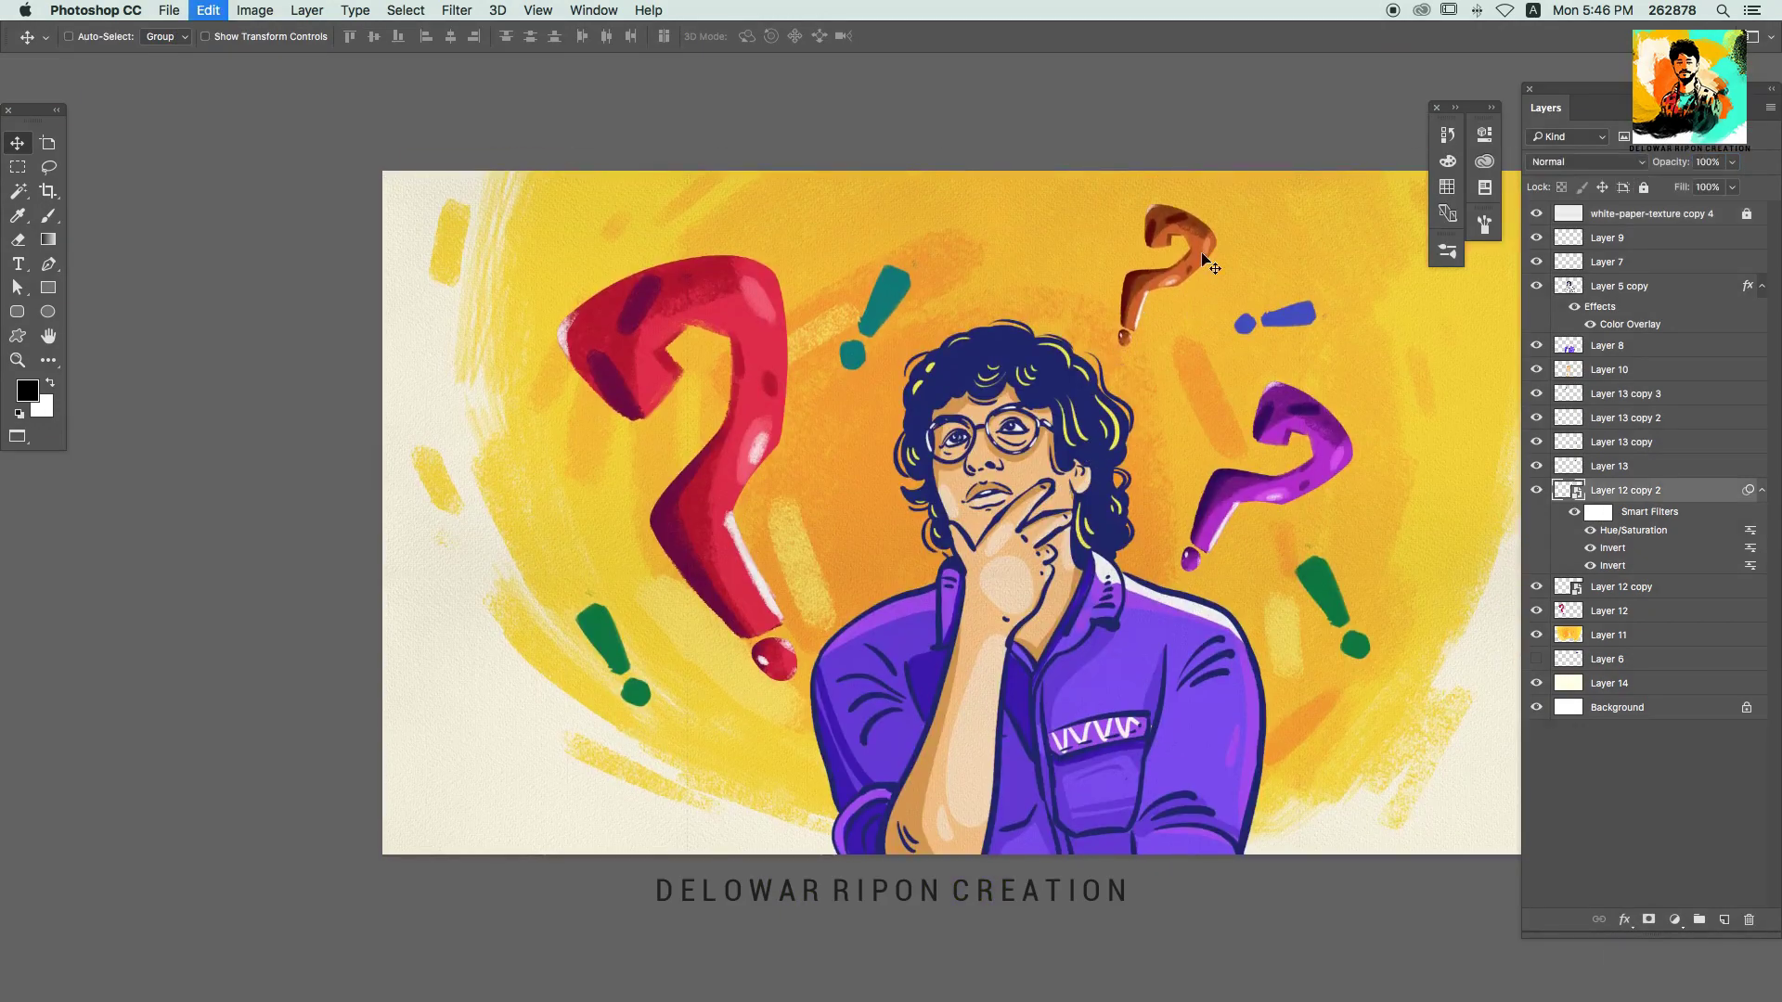
Step: Shift the top question mark's hue to purple, trying and discarding a shirt hue change
double_click(1633, 530)
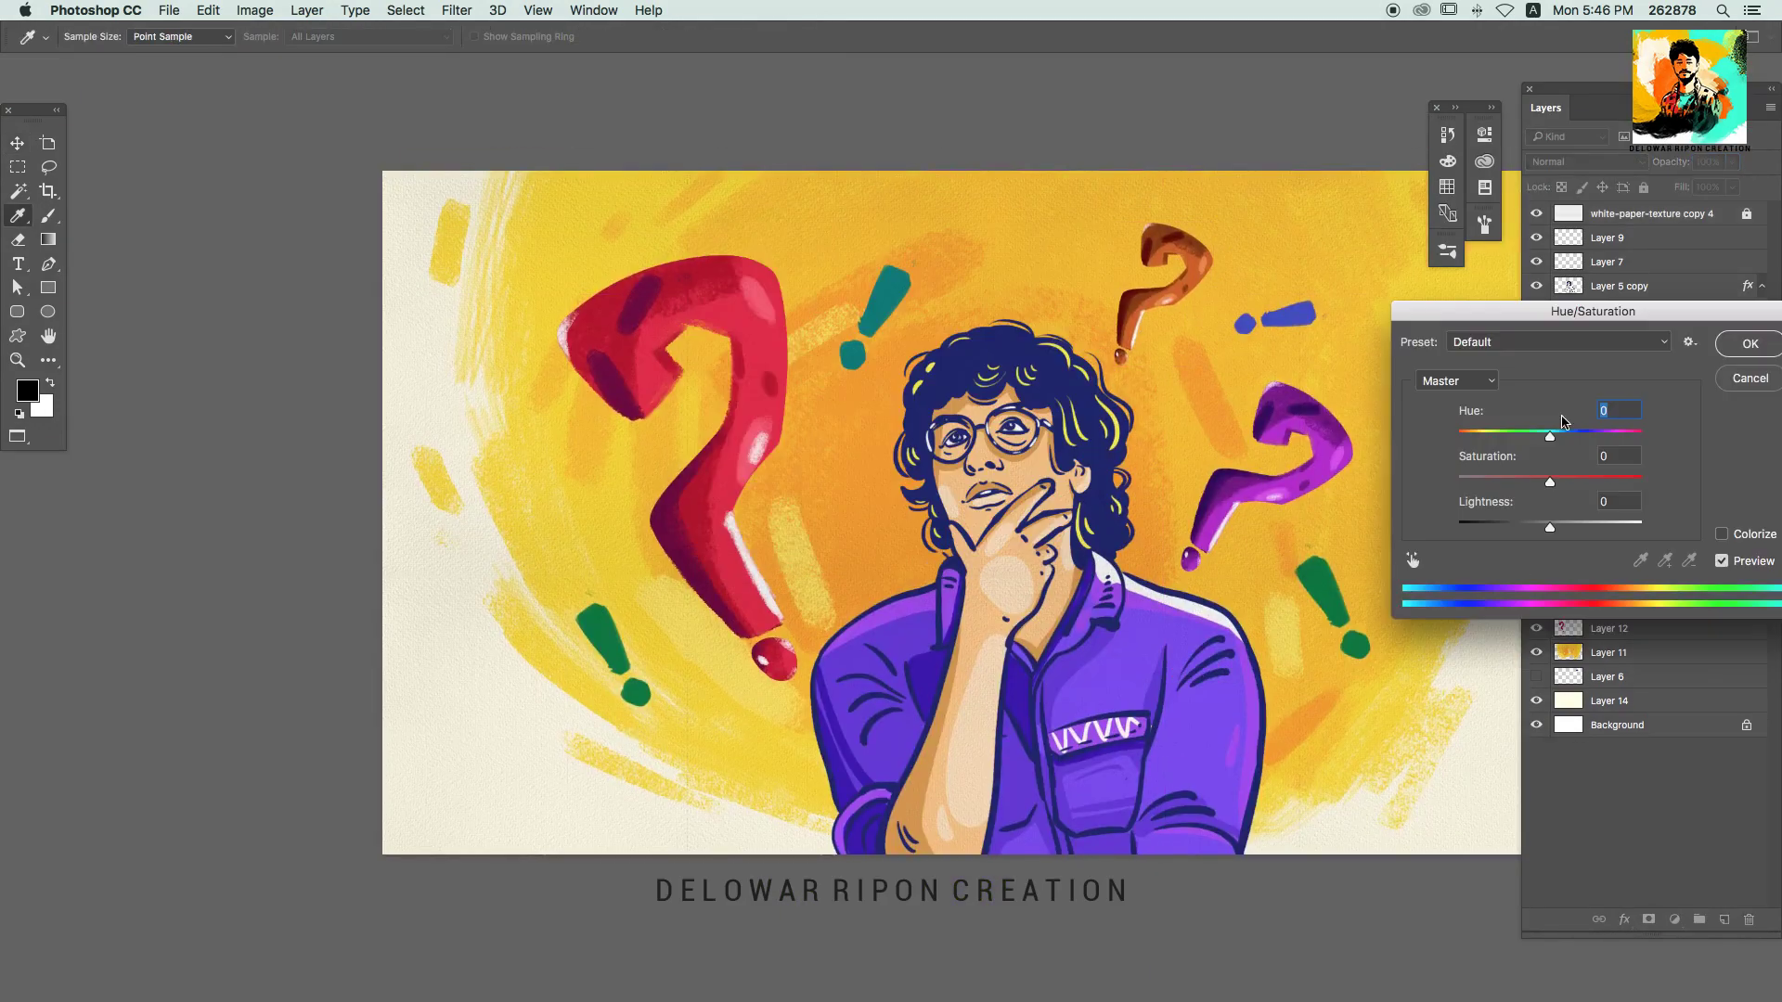
drag(1549, 436, 1481, 436)
key(Return)
key(v)
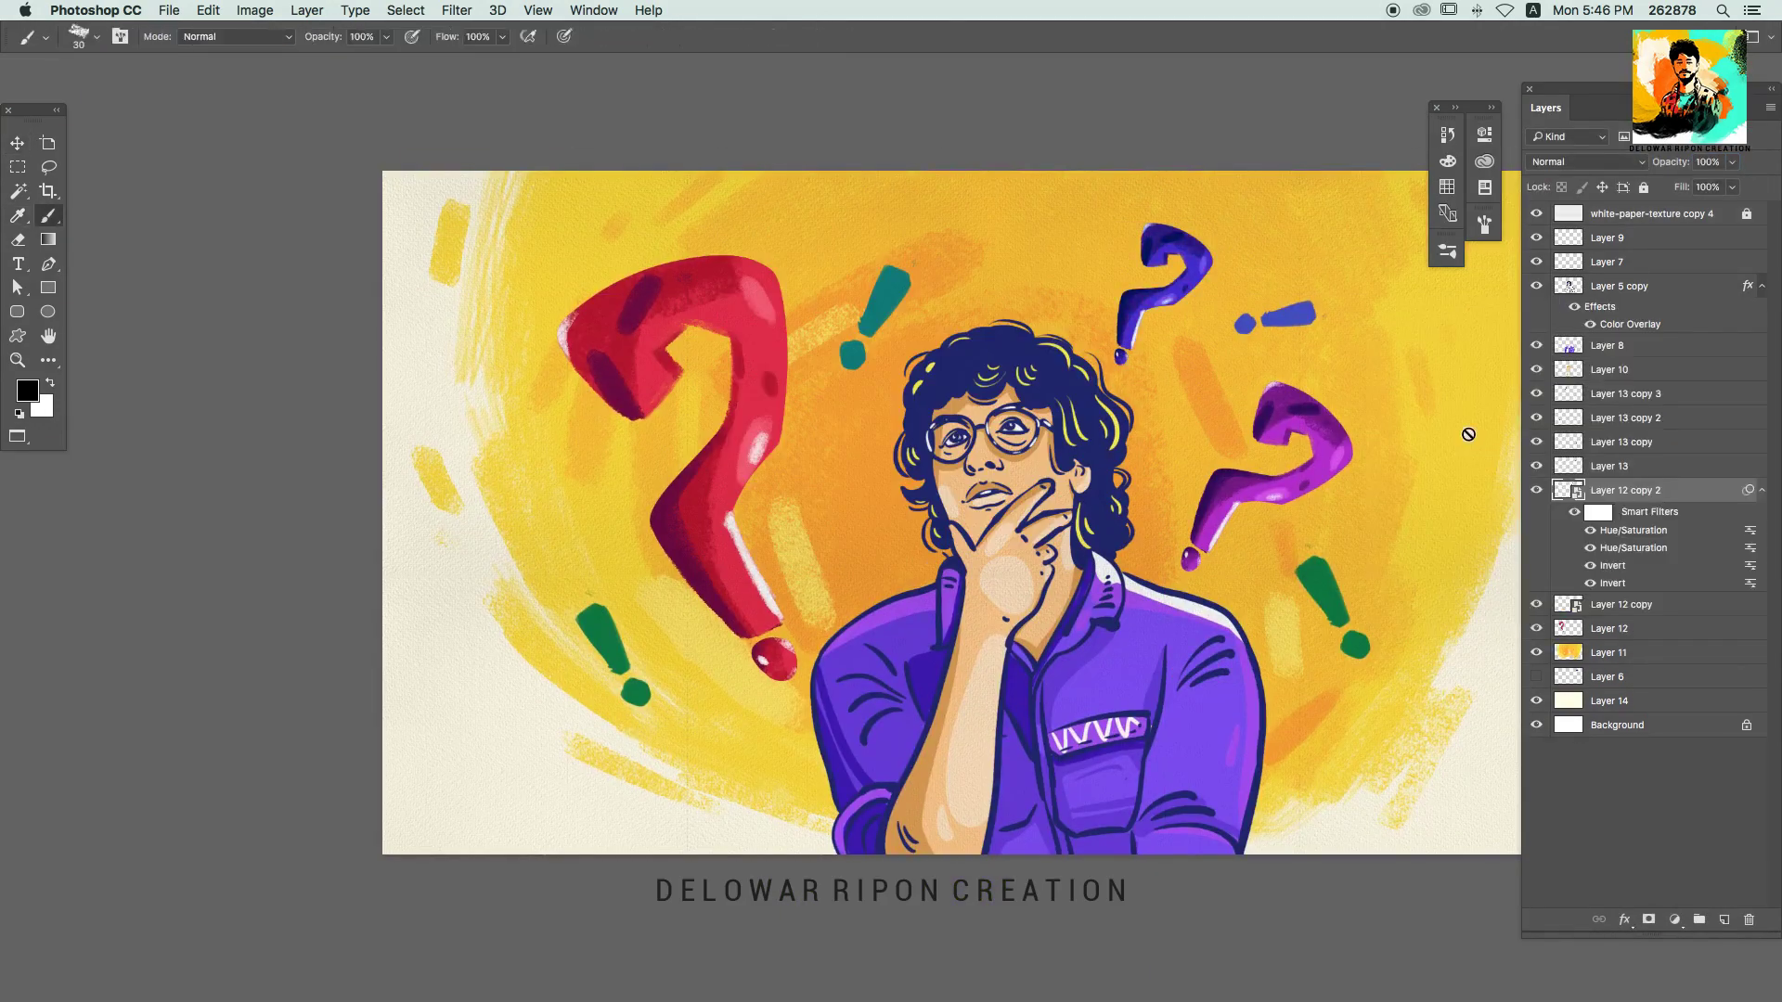
drag(1123, 673, 1127, 650)
key(ctrl+u)
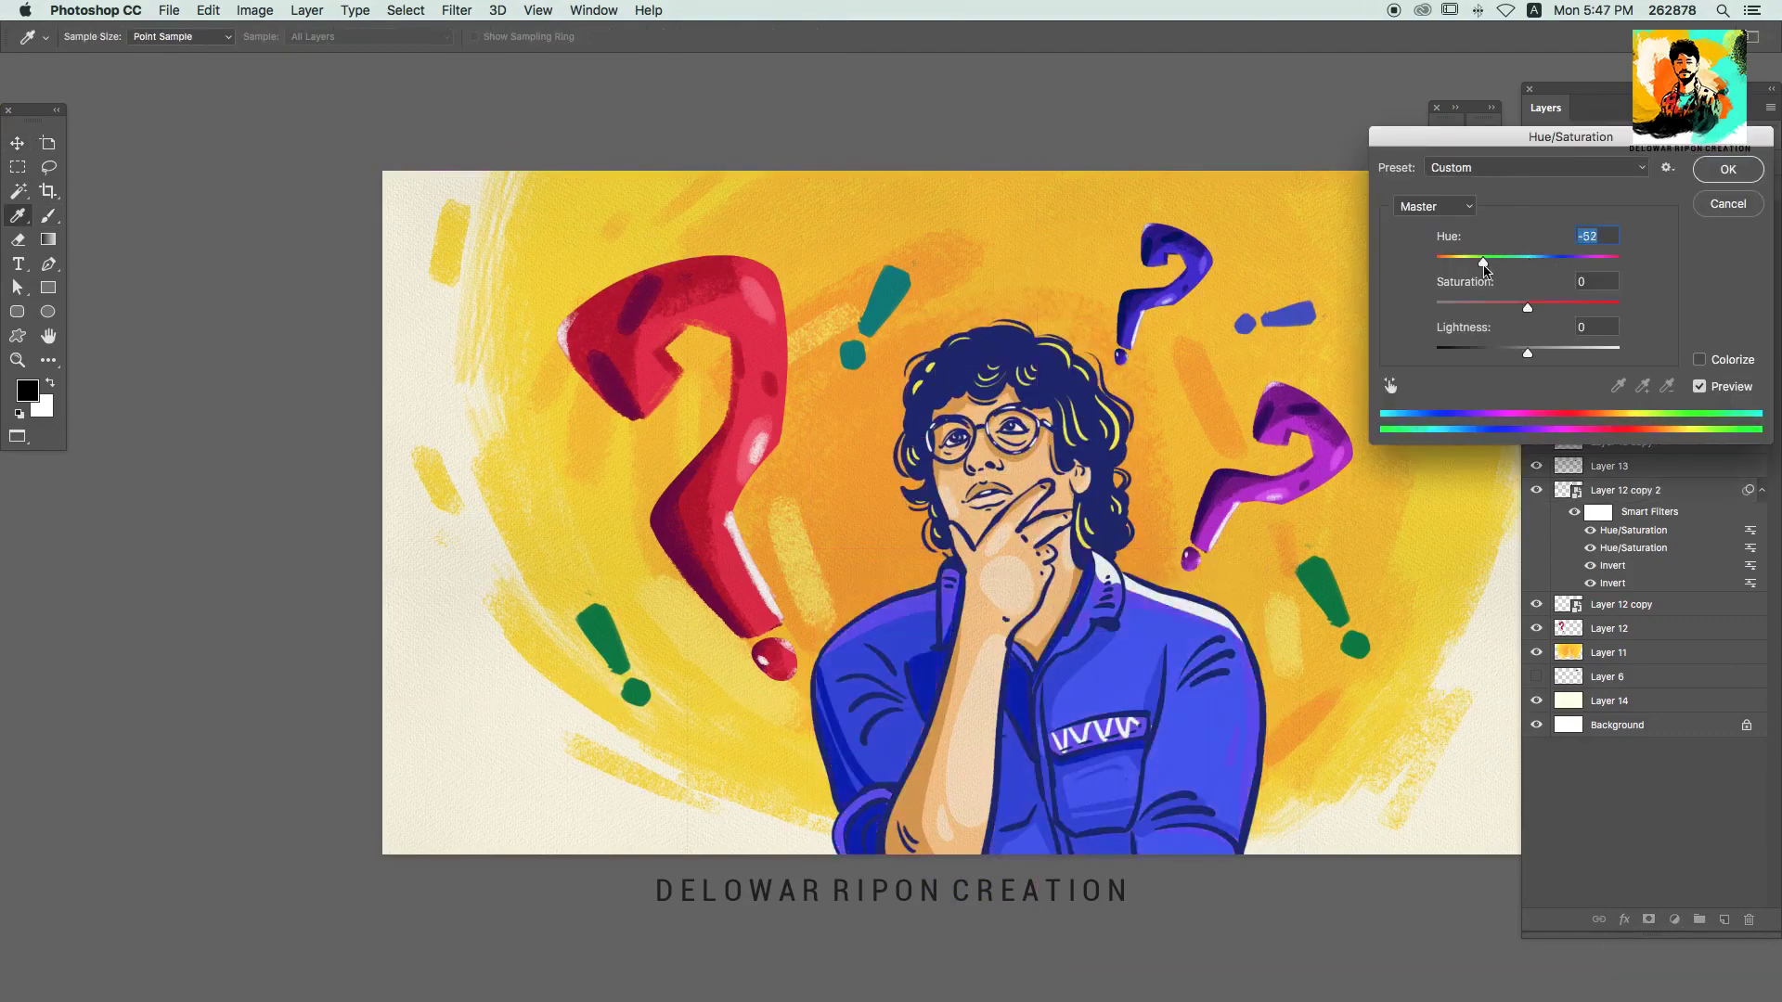
mouse_move(1527, 262)
mouse_down()
mouse_move(1551, 263)
mouse_move(1528, 263)
mouse_up()
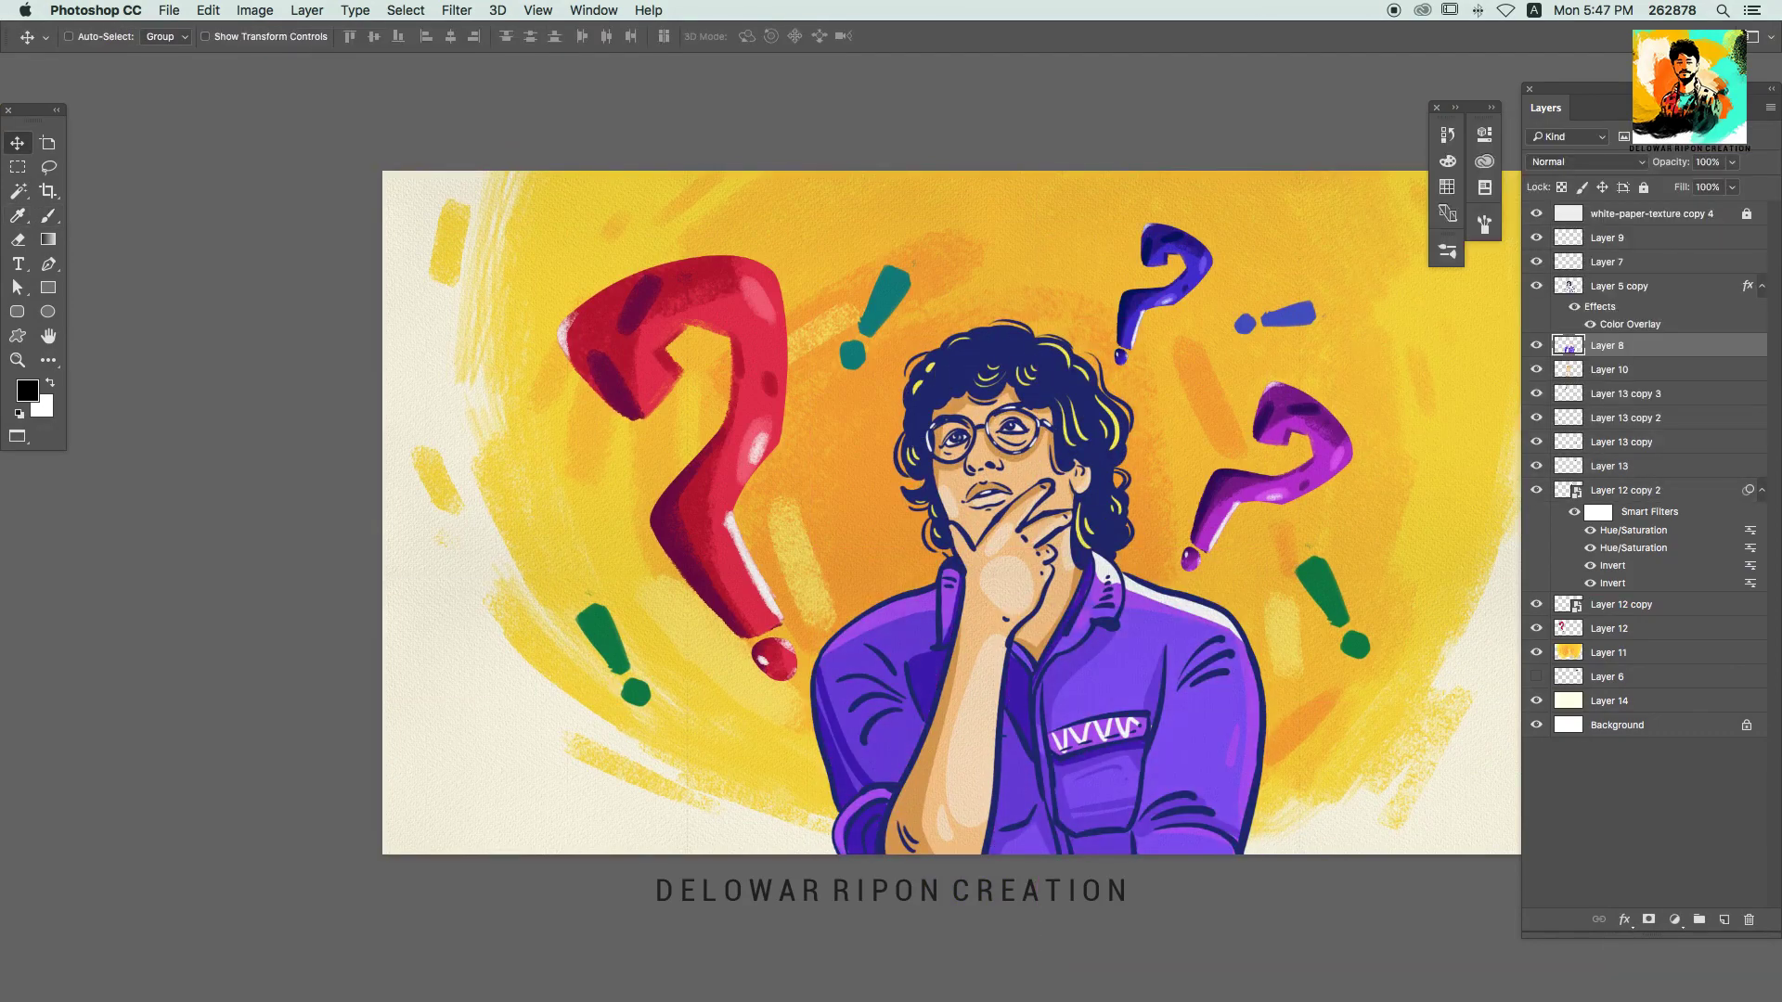
key(Return)
key(ctrl+plus)
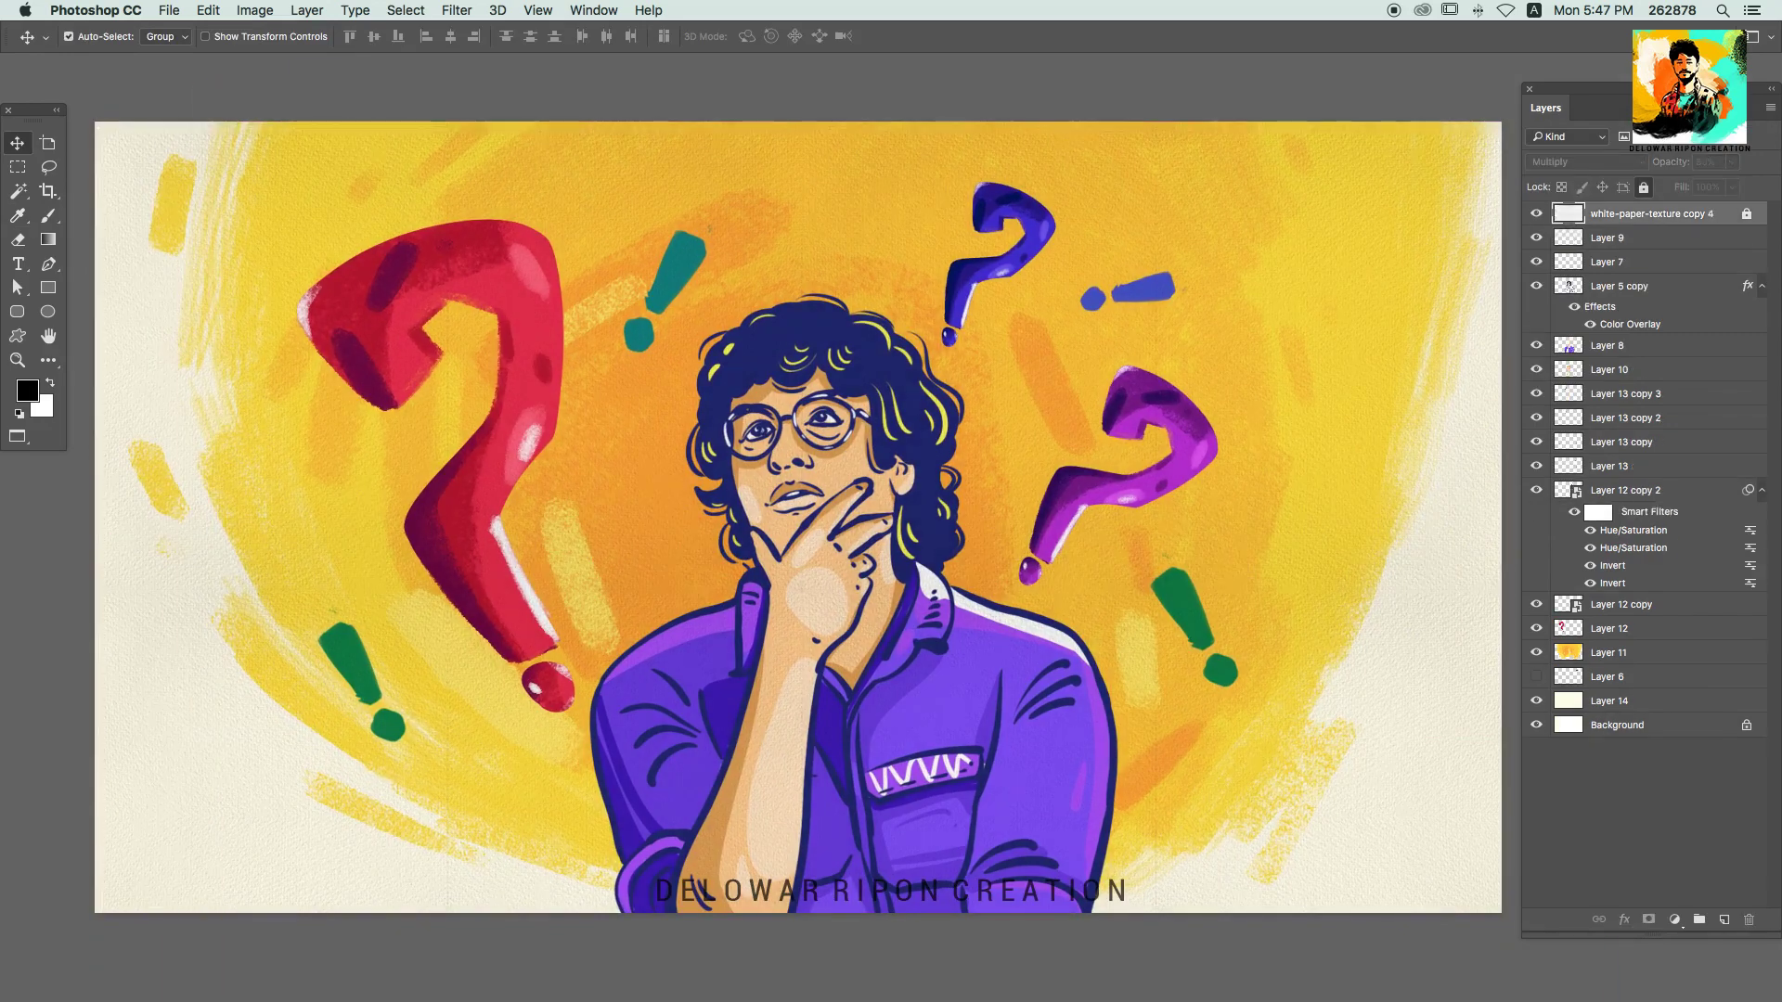
Step: Move an exclamation mark copy beside the purple question mark, turn it white, and duplicate it
drag(1195, 629, 1255, 537)
key(ctrl+u)
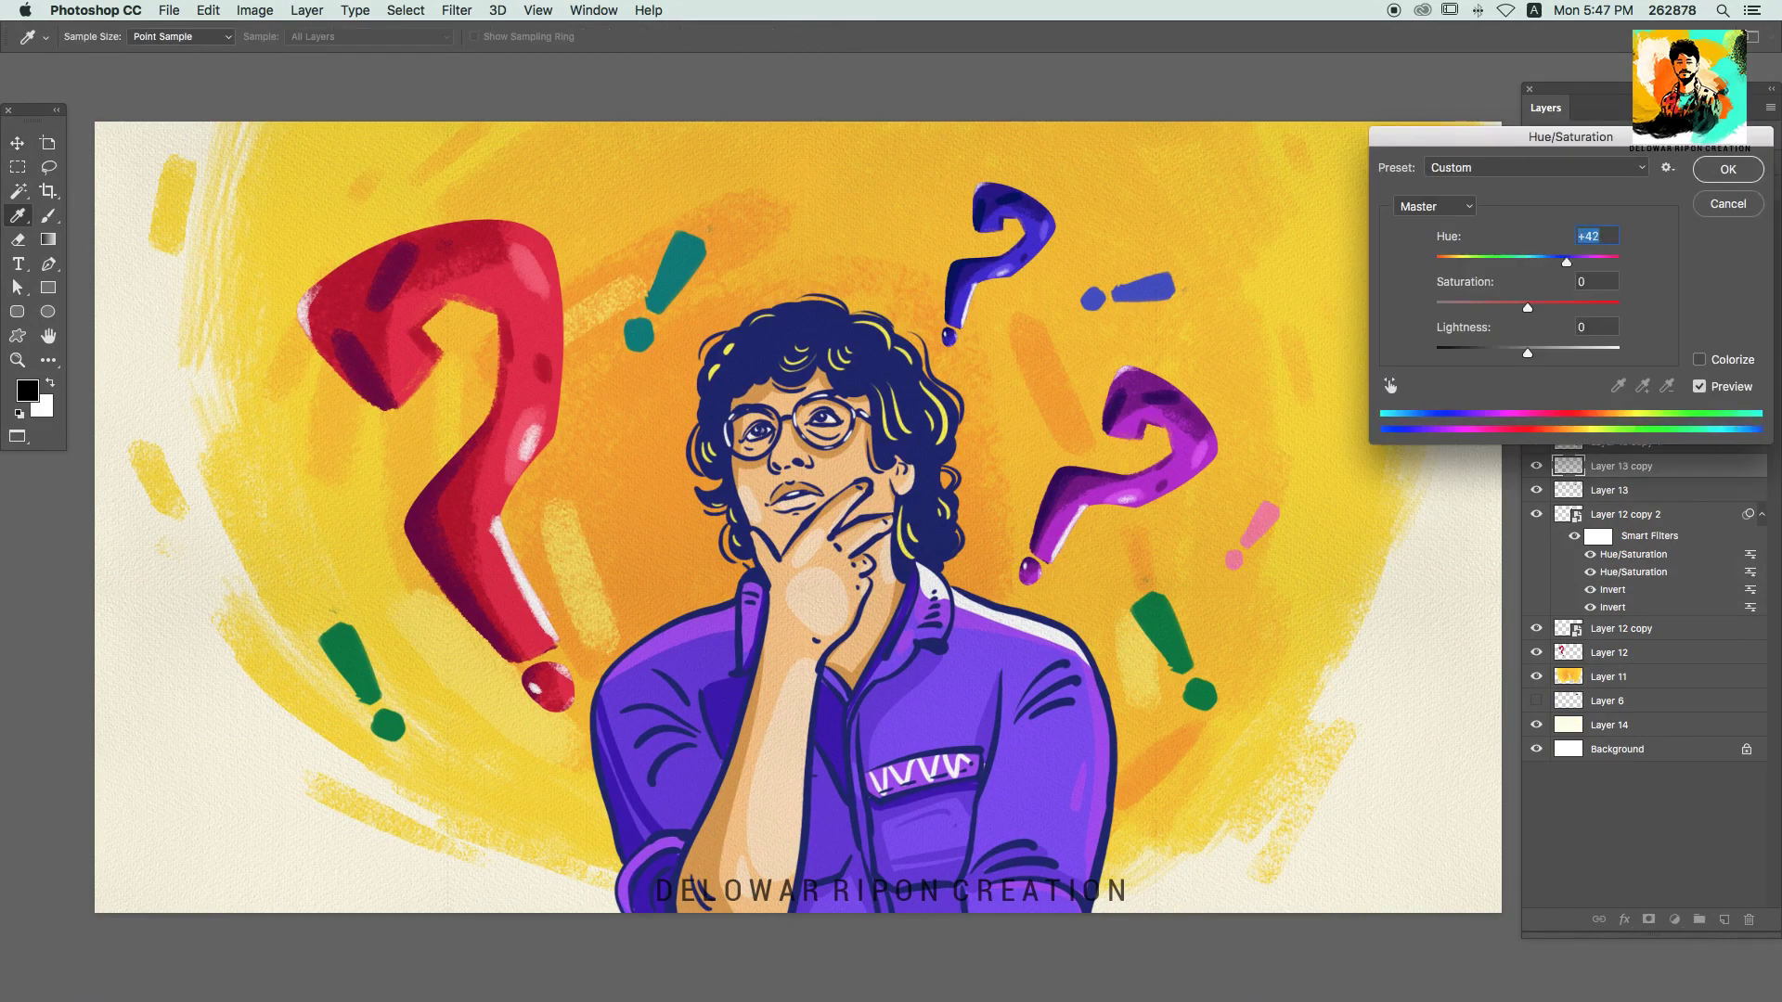
drag(1533, 343, 1633, 342)
key(Return)
key(t)
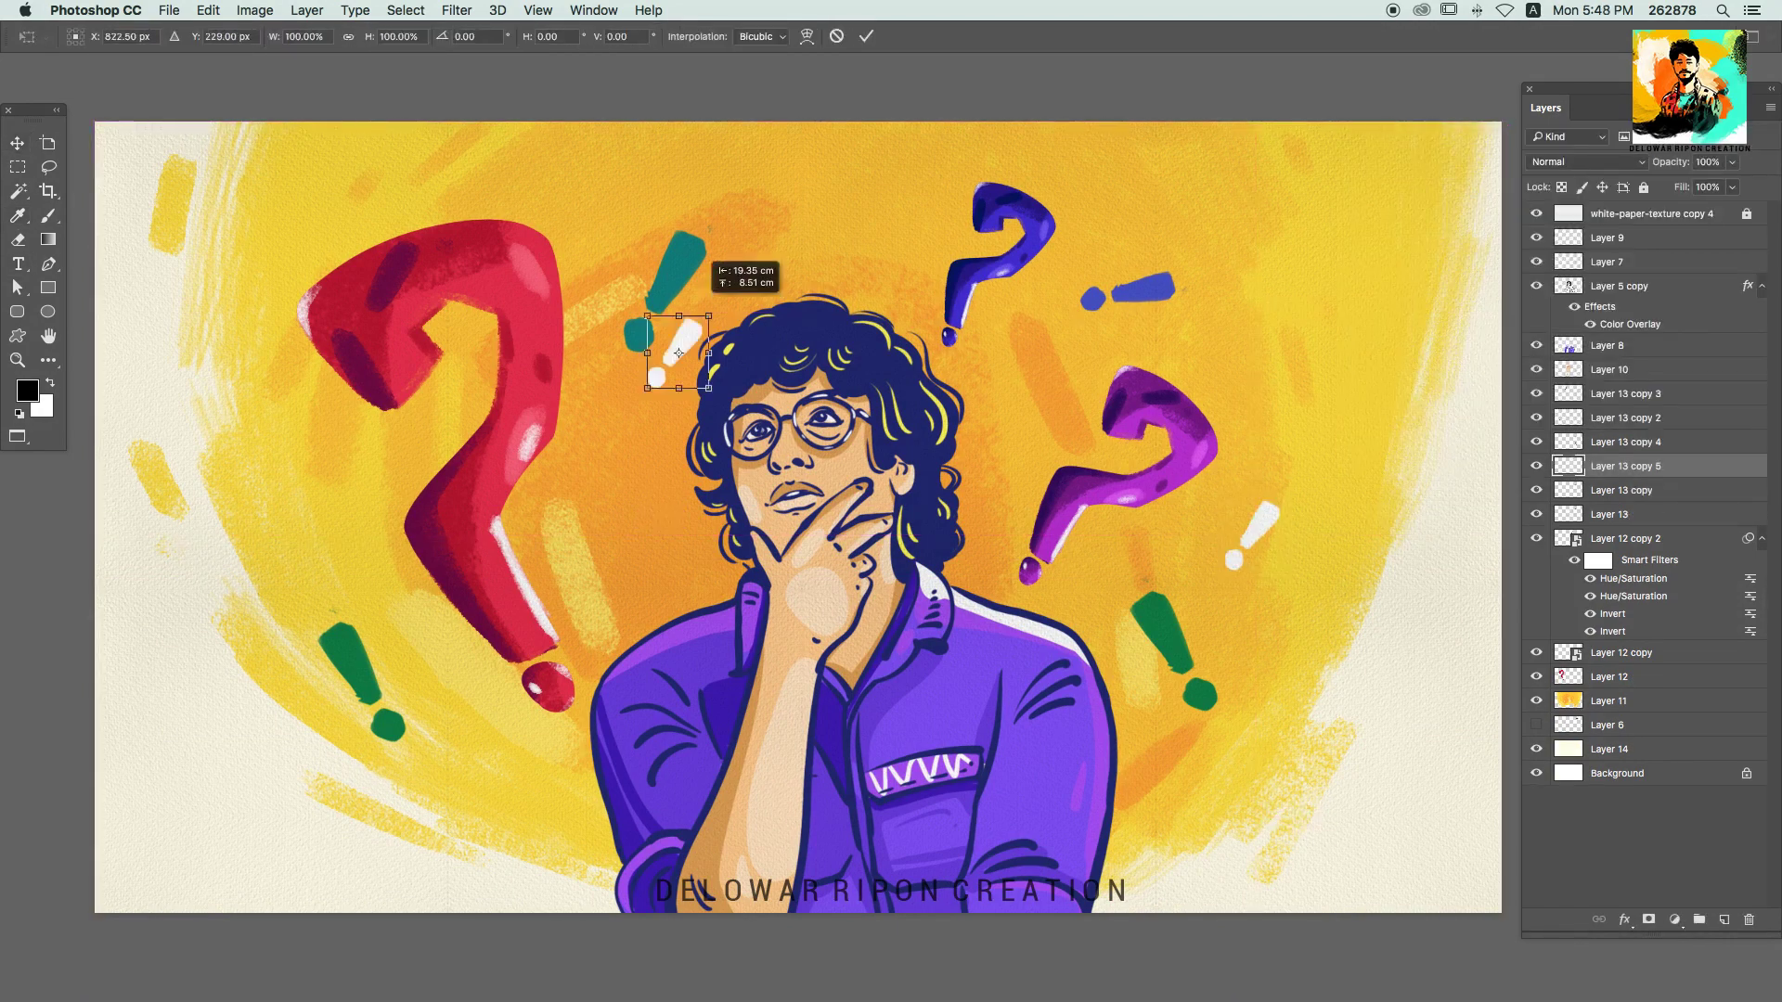